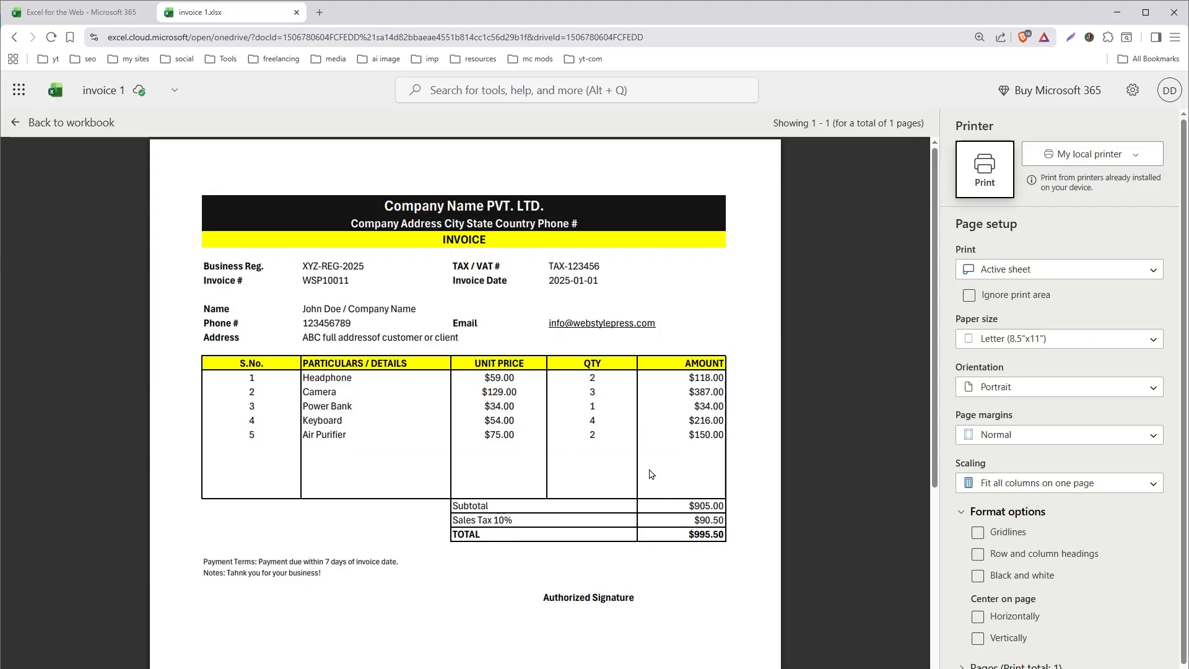
Step: Leave the print preview and set the Camera quantity in D14 to 5
click(25, 122)
scroll(1041, 378, down, 5)
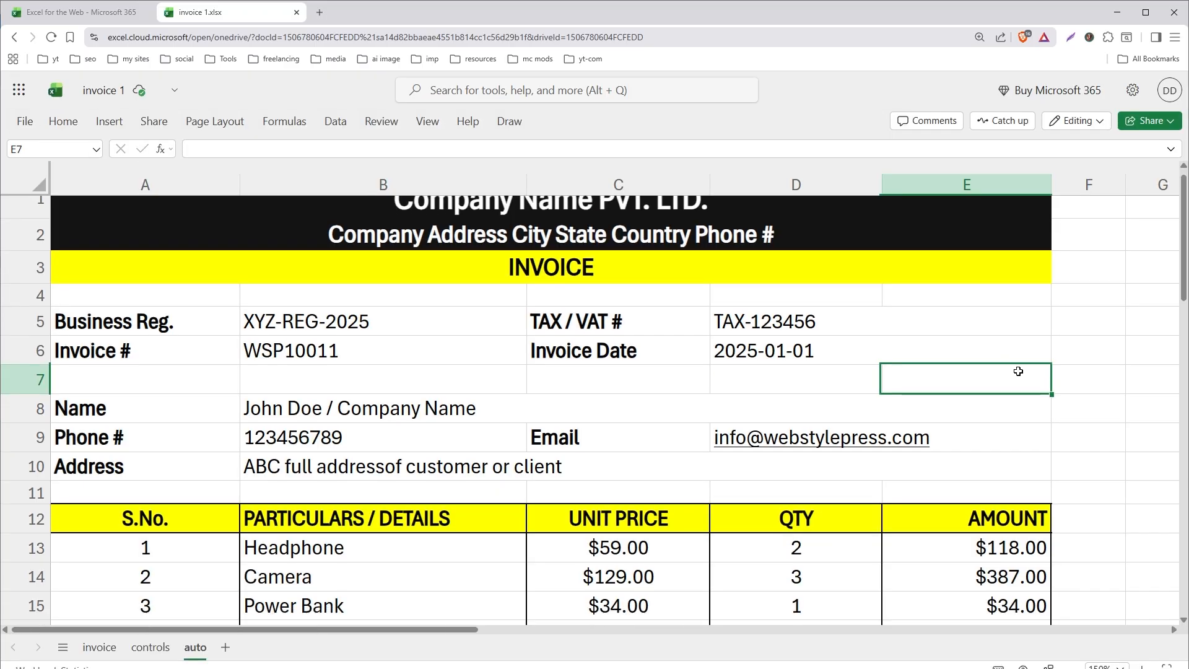
click(808, 348)
double_click(824, 348)
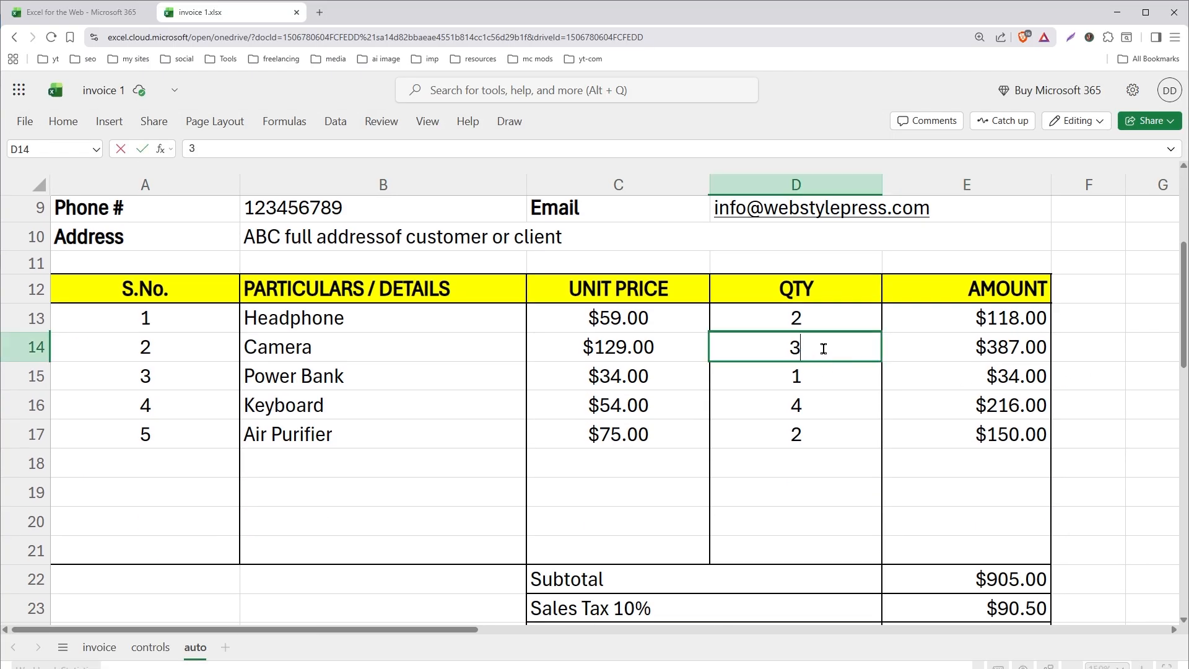
drag(824, 348, 725, 345)
text(5)
click(753, 364)
scroll(787, 344, down, 1)
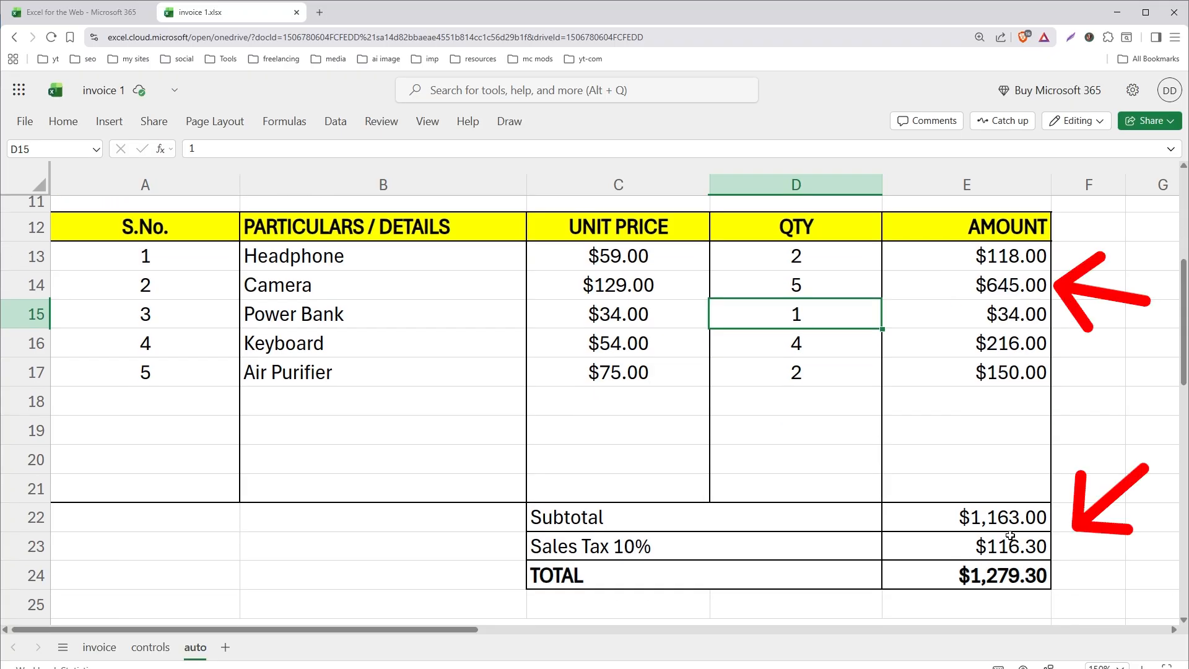
Step: Set the Camera quantity in D14 to 3
double_click(756, 289)
text(3)
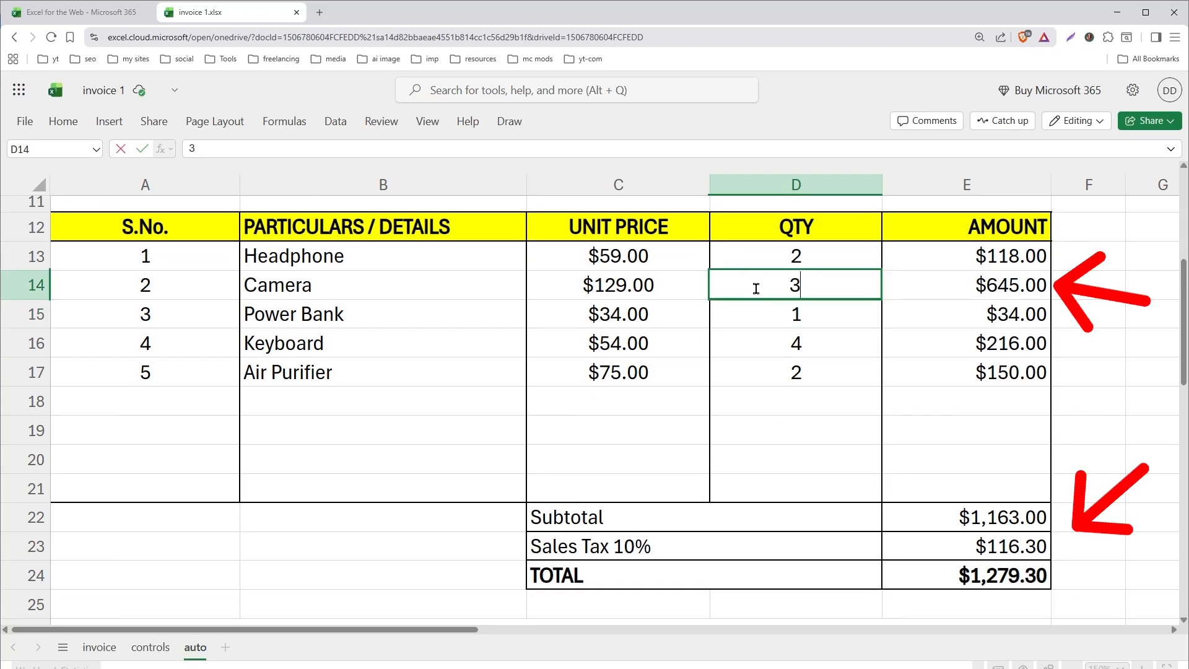
key(Return)
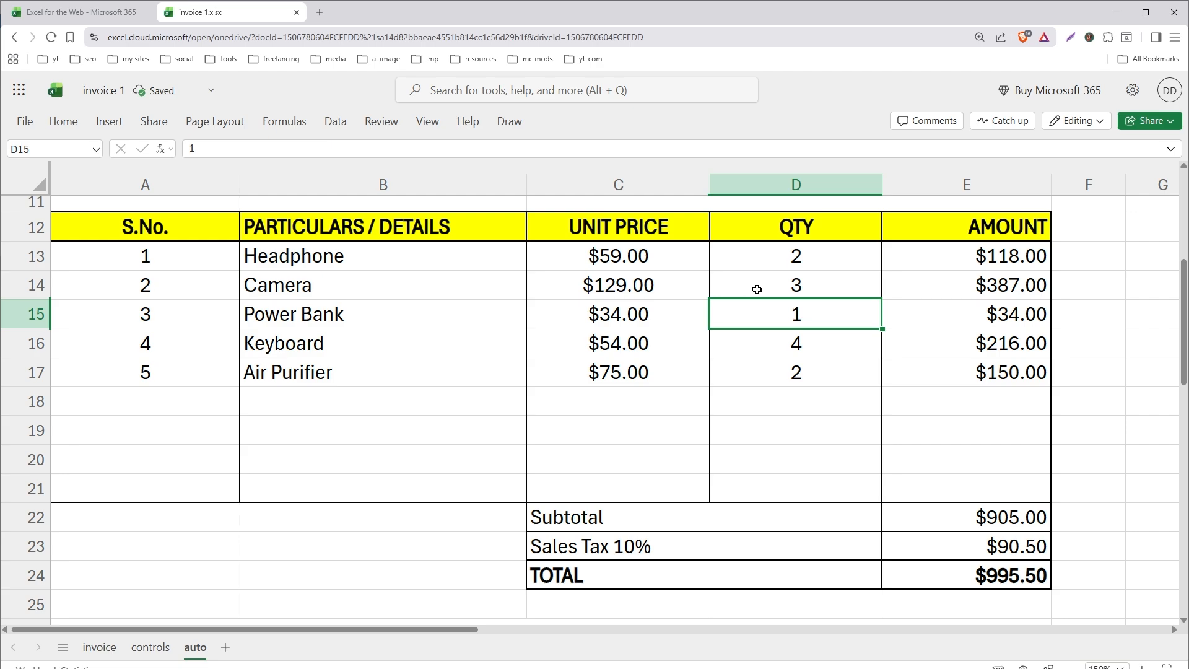
Step: Choose Keyboard as the invoice item in B18
click(383, 343)
click(507, 401)
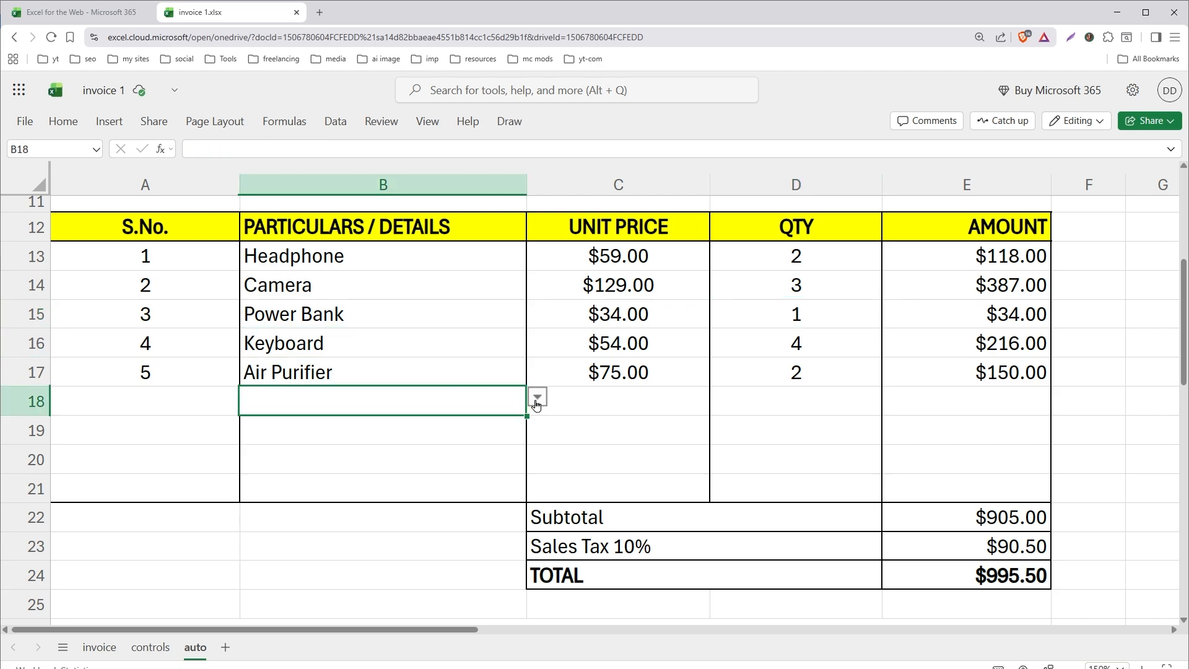
click(537, 398)
click(345, 516)
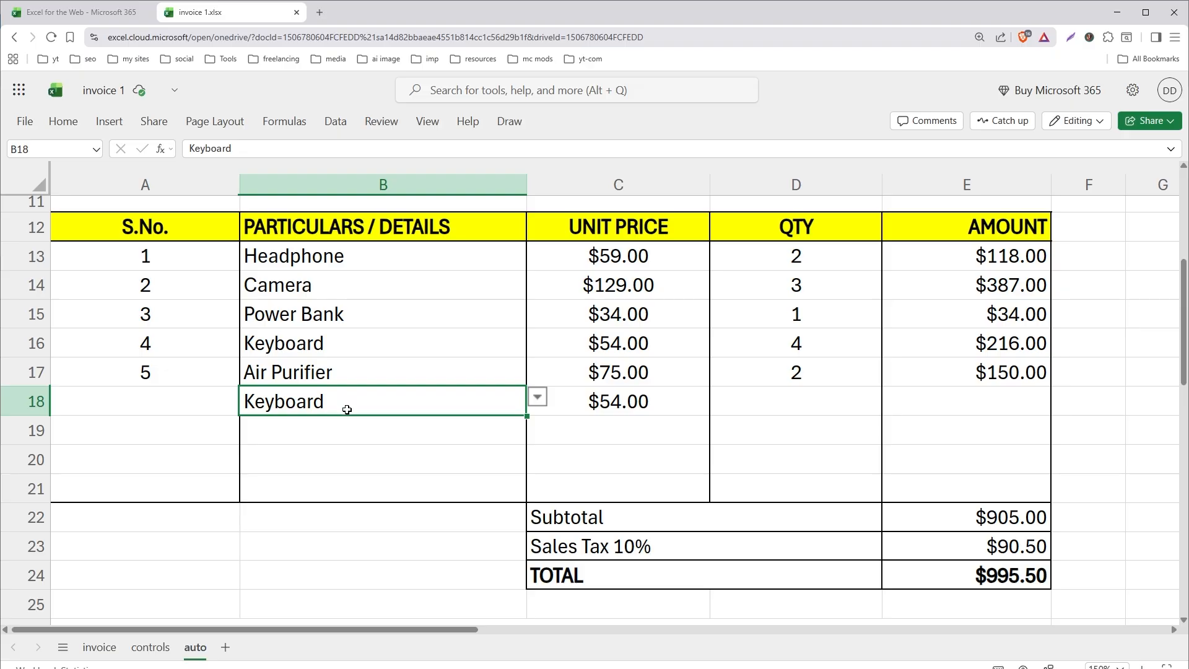
click(762, 342)
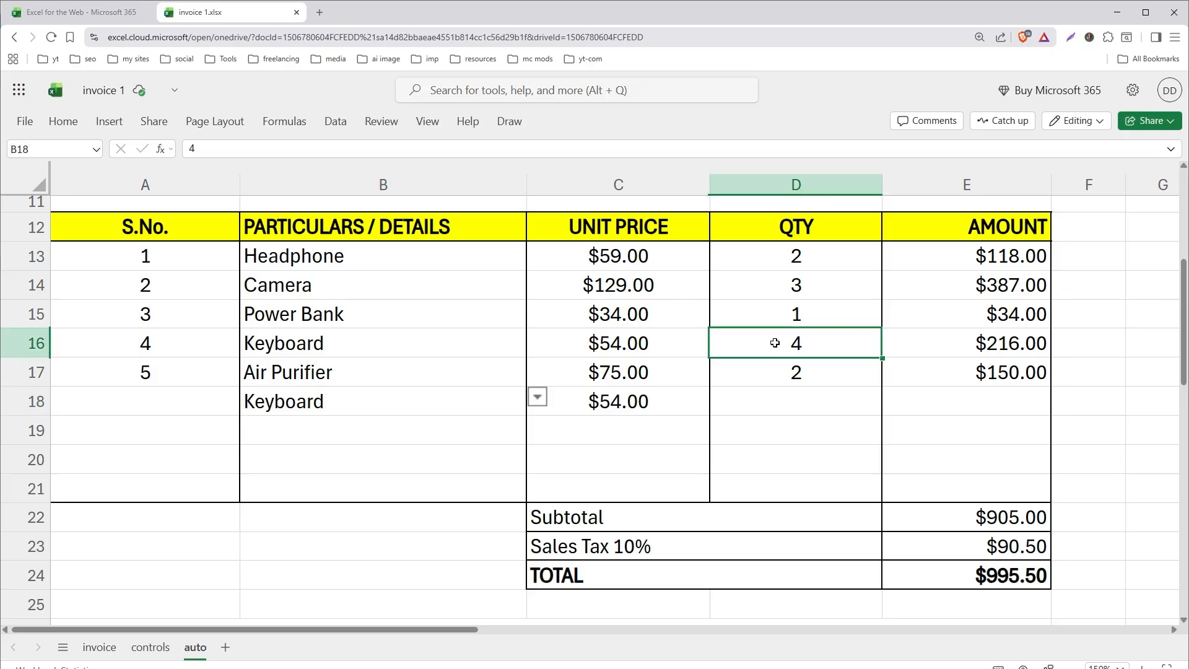
Step: Choose Camera as the item in B18 and inspect its unit price formula in C18
click(455, 406)
click(537, 397)
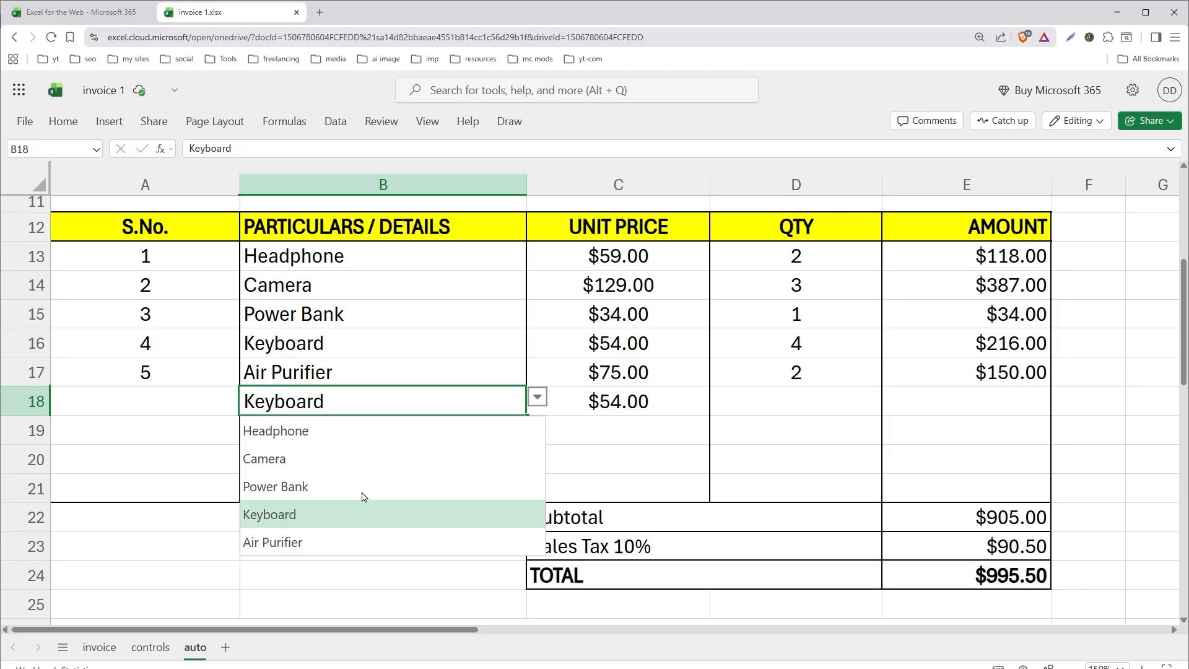
click(365, 462)
click(678, 404)
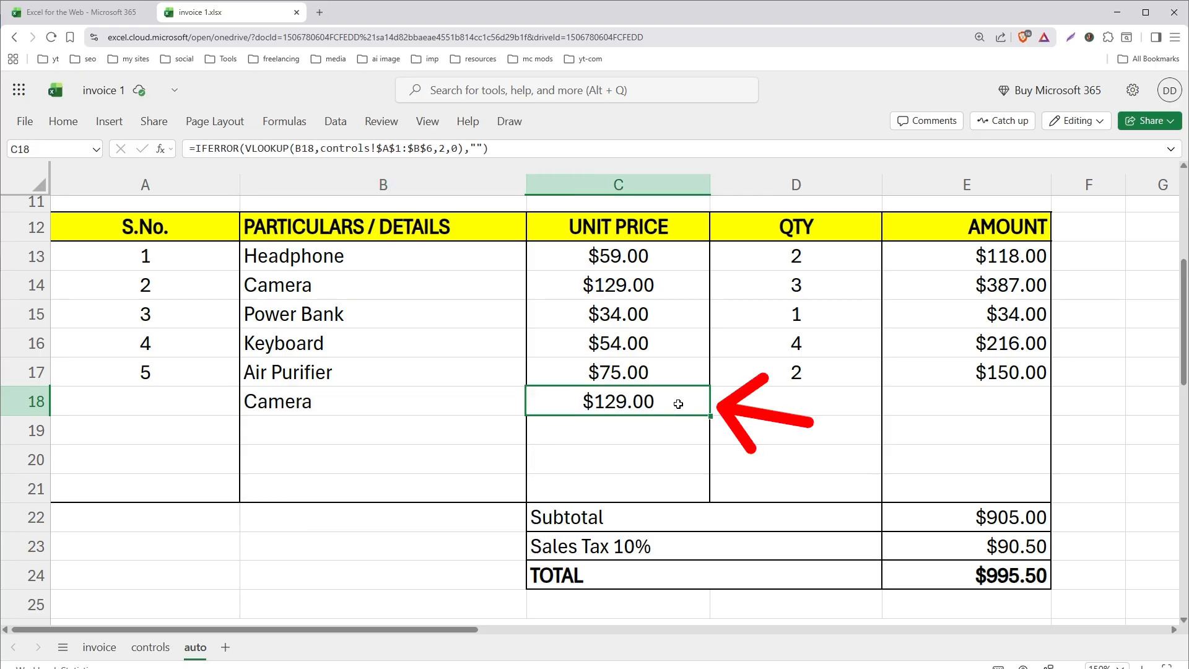
Step: Enter a quantity of 3 for the Camera in D18 and inspect its amount formula in E18
click(793, 401)
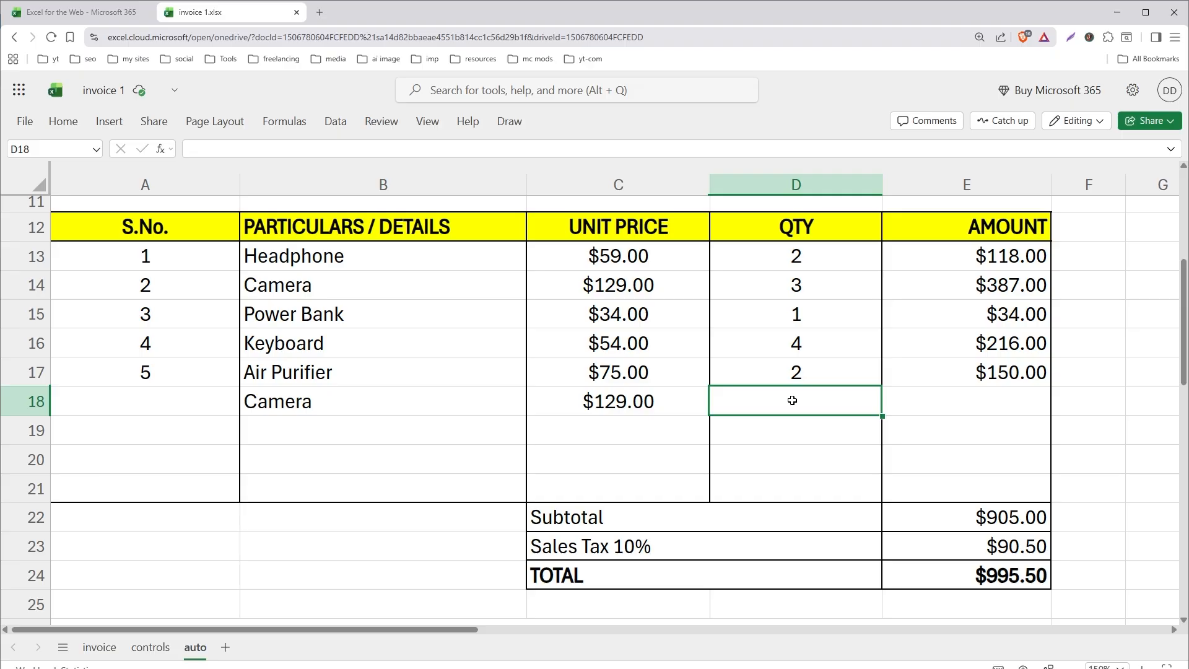
text(3)
key(Return)
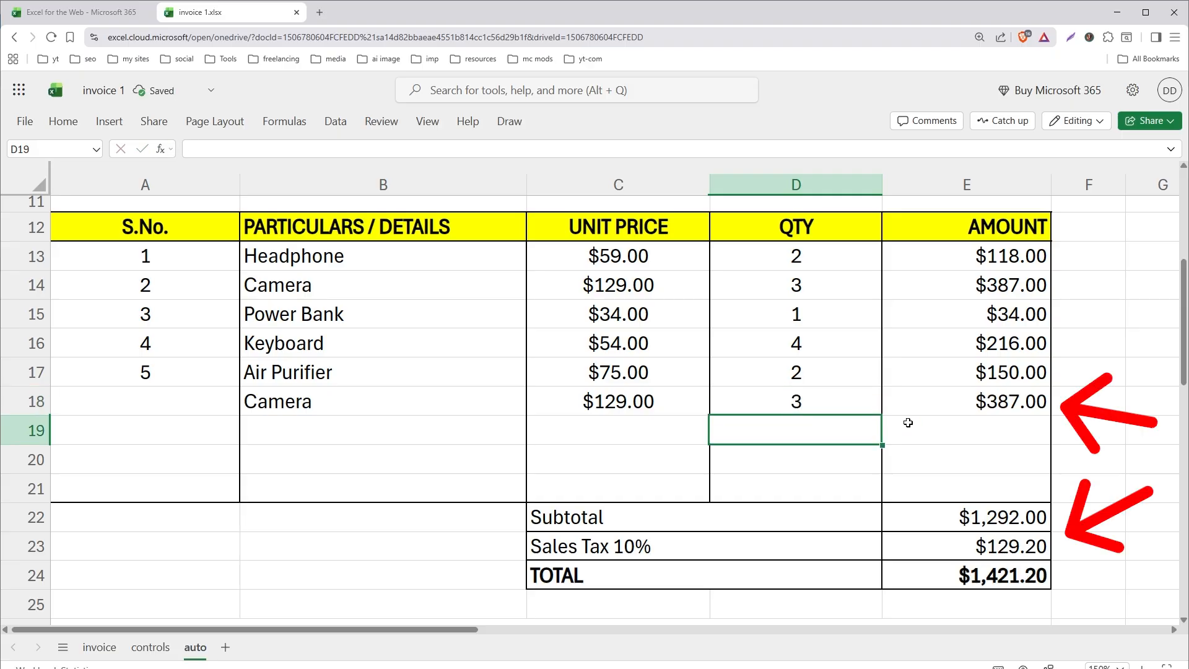
click(1002, 406)
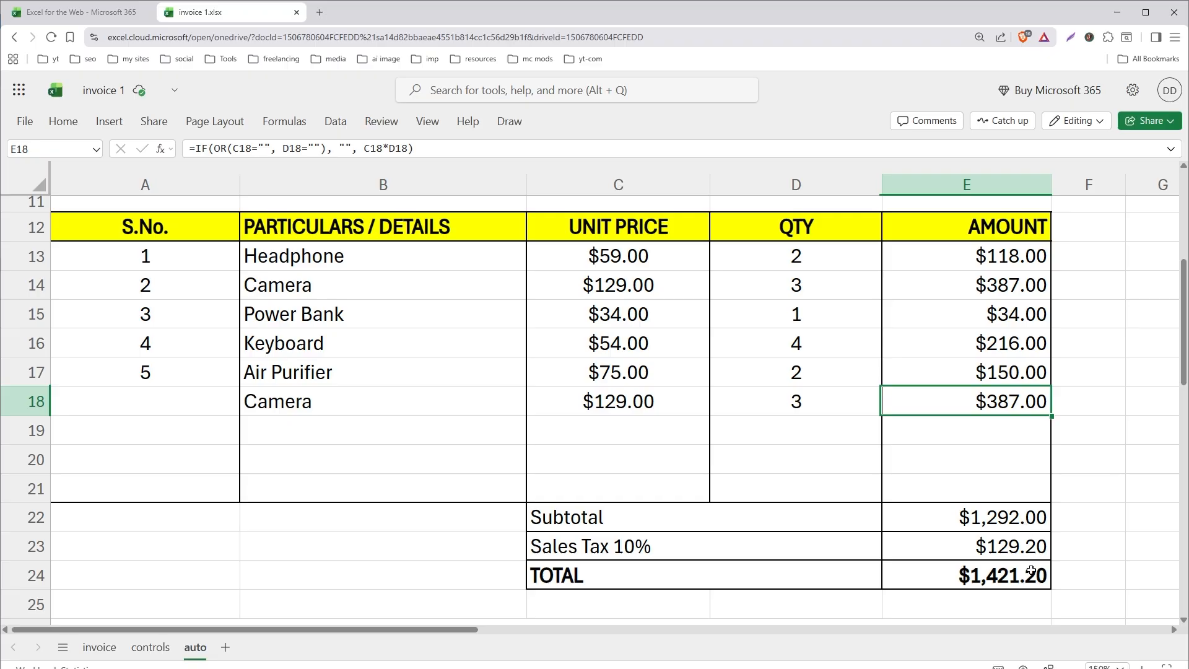
scroll(850, 469, down, 4)
scroll(853, 468, up, 4)
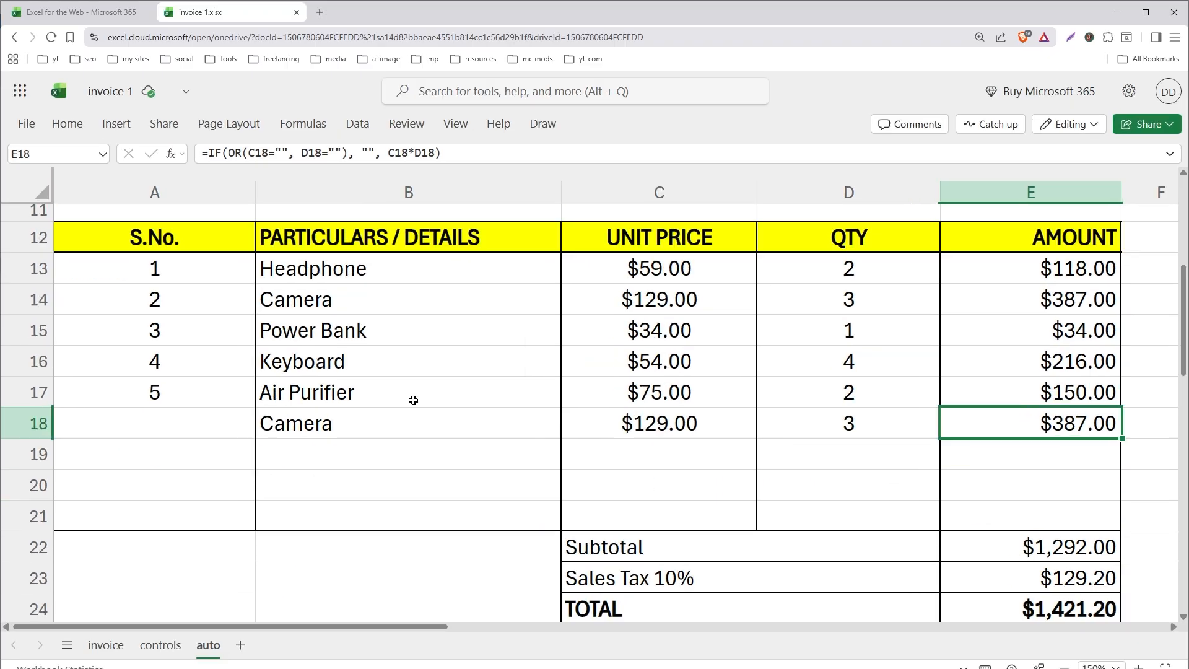
Step: Examine the product names and rates on the controls sheet, and return to the auto sheet
click(161, 645)
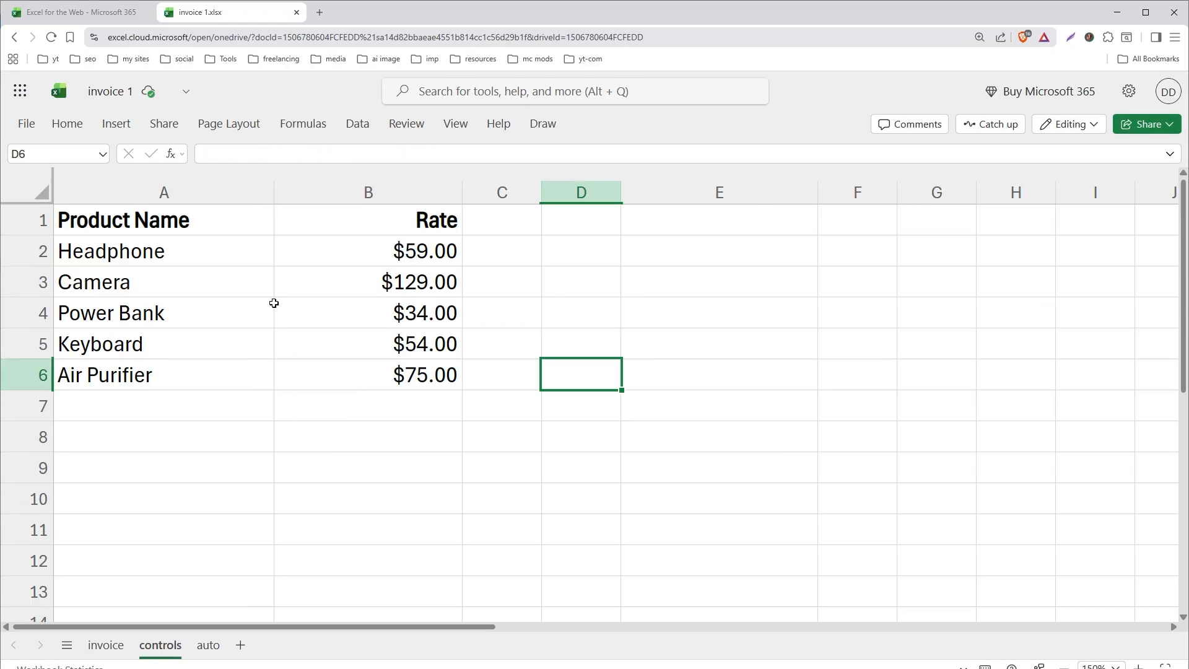
drag(209, 252, 441, 373)
click(208, 645)
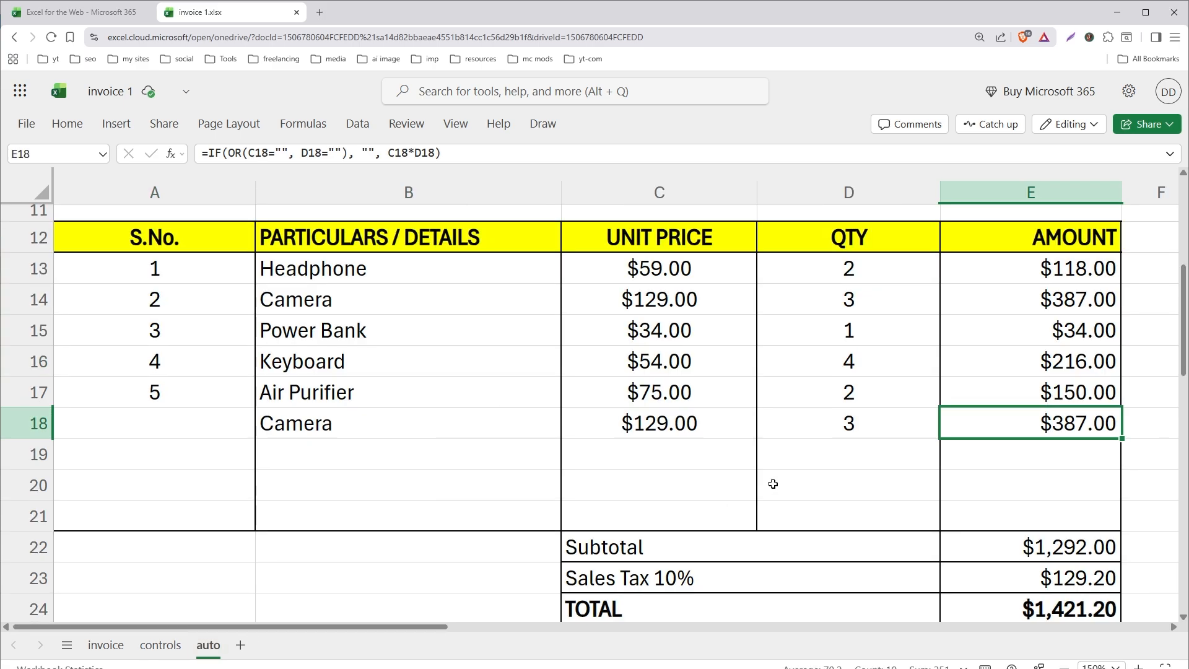
Step: Close the invoice workbook and create a new blank workbook
key(ctrl+w)
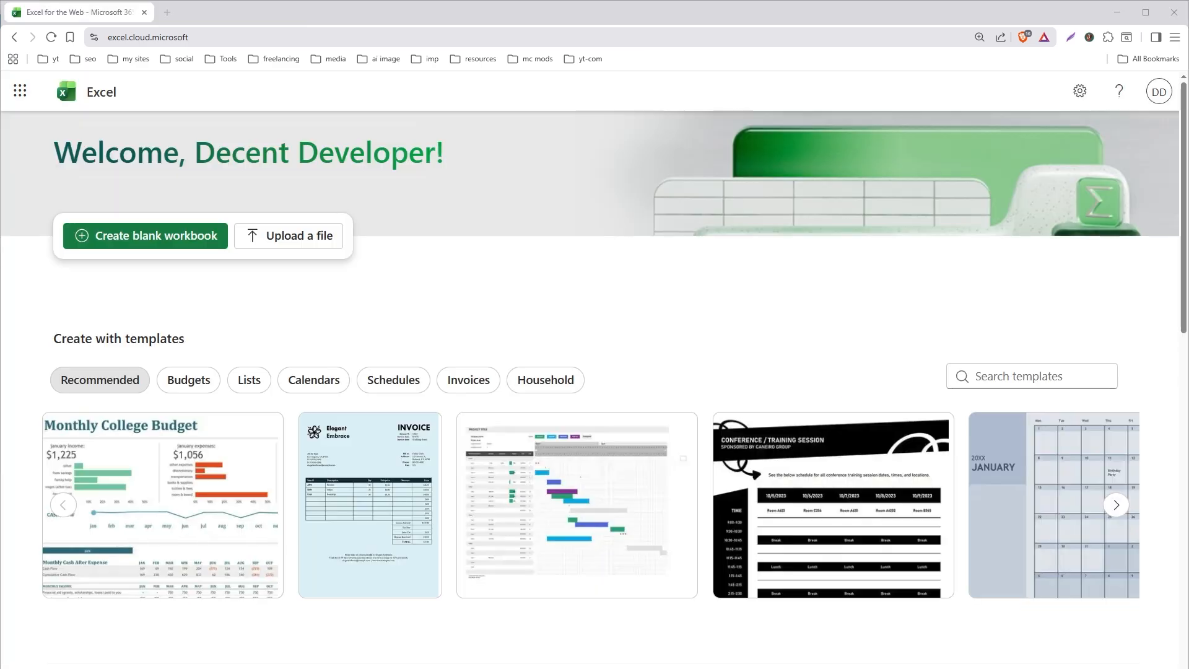
click(245, 38)
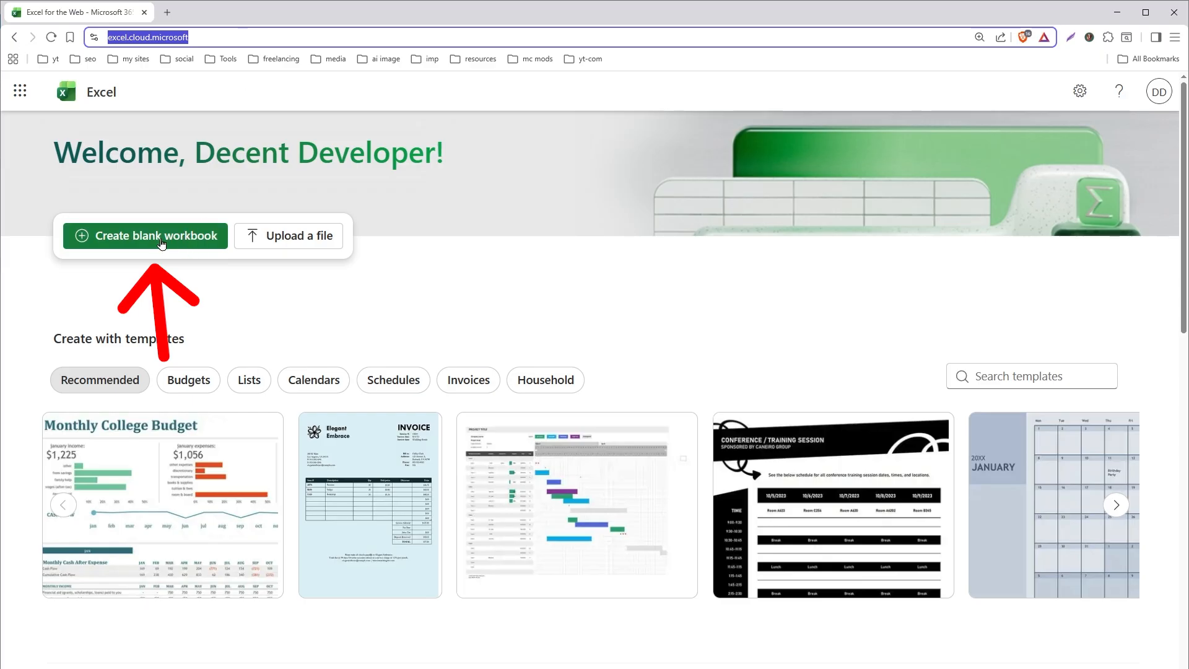
click(160, 242)
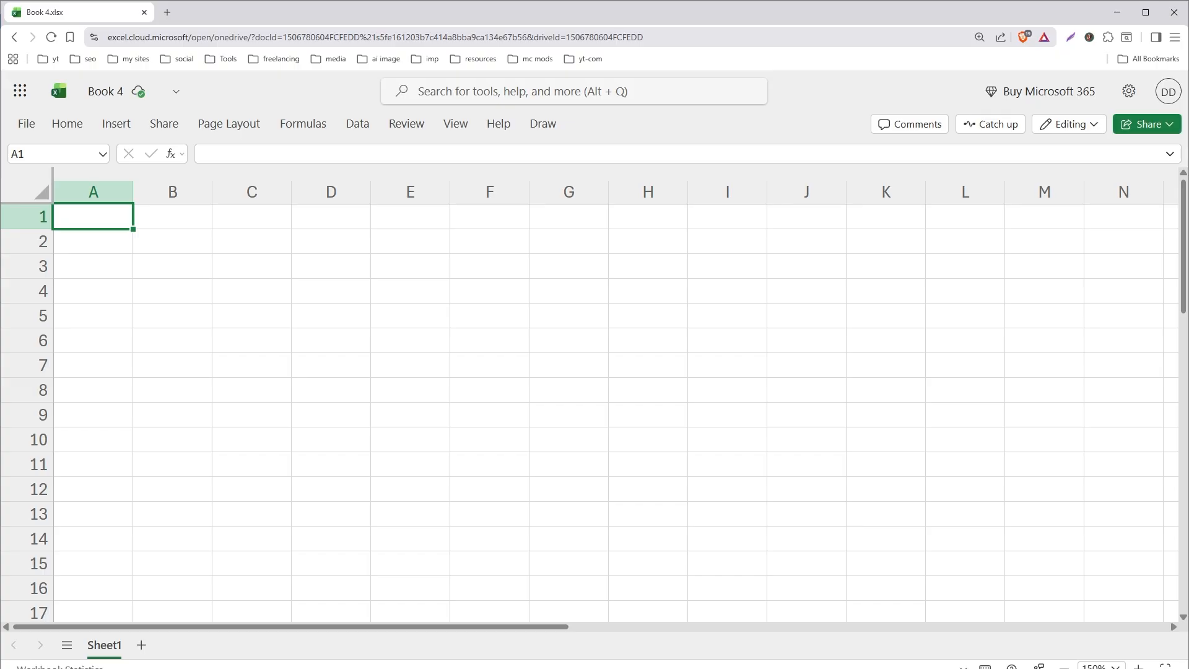
Step: Enter the headers S.No., Particulars / Details, UNIT PRICE, QTY and AMOUNT in A12:E12
click(87, 490)
text(S)
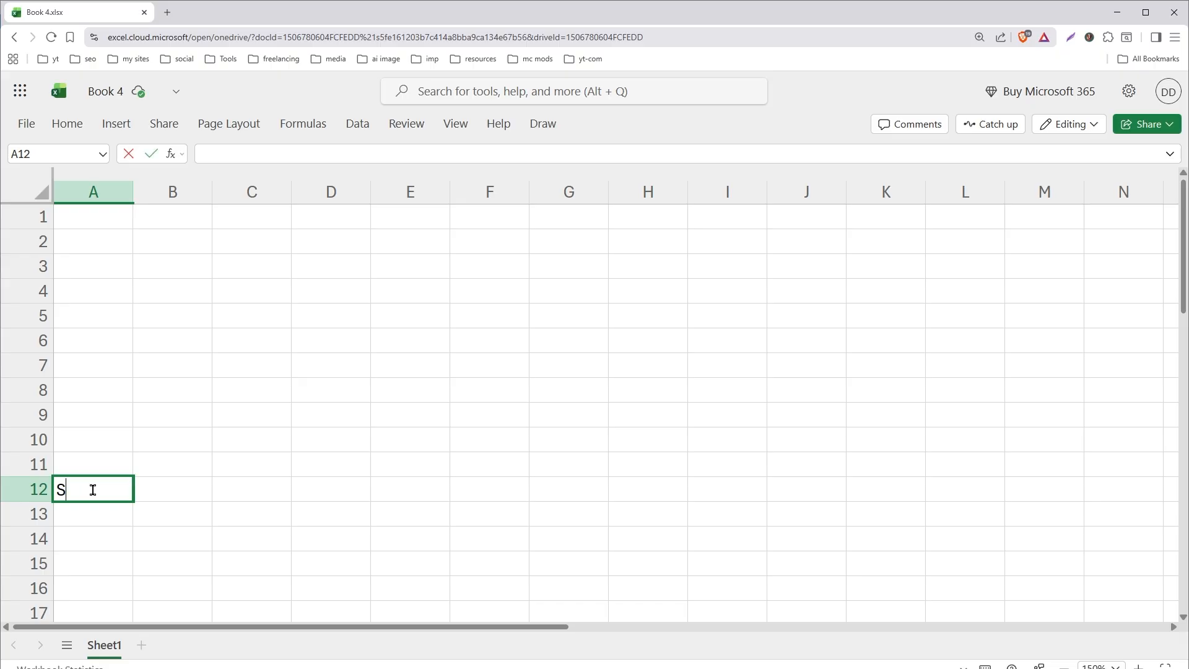
text(.No.)
key(Tab)
text(Part)
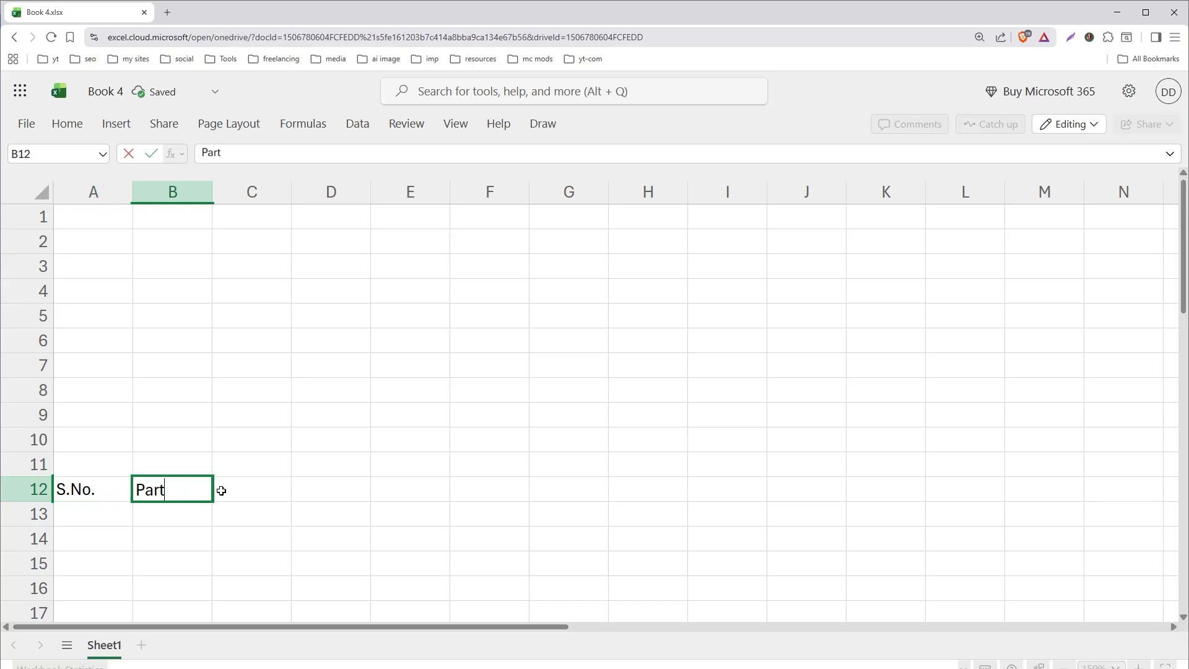
text(iculars / Details)
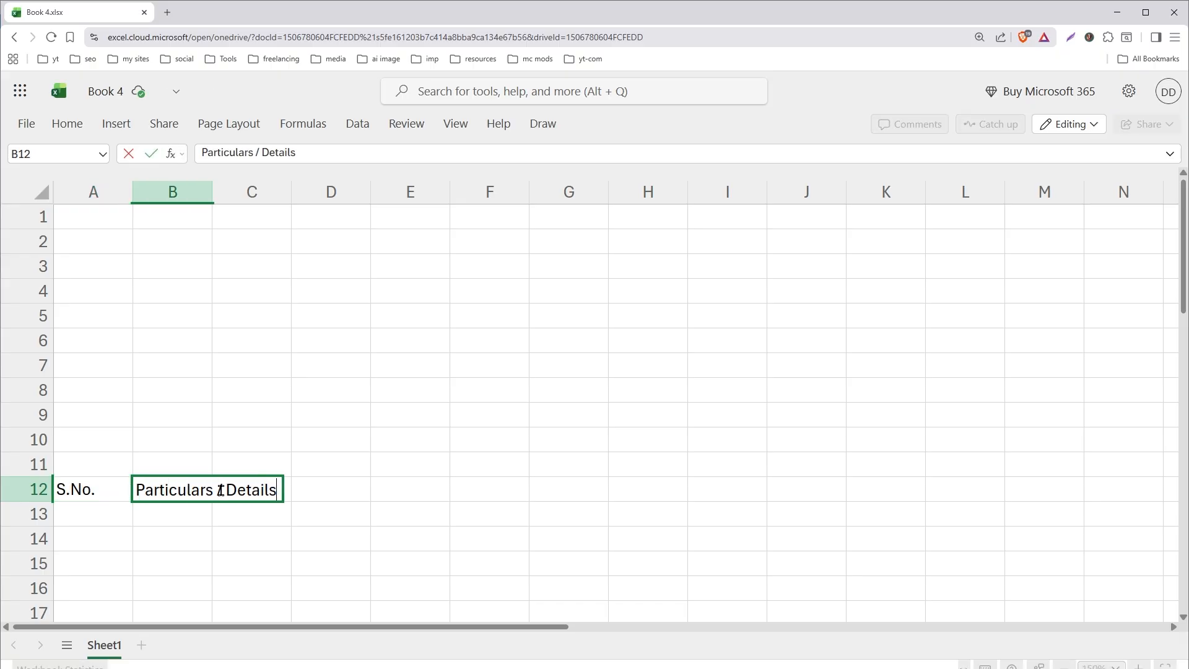
key(Tab)
text(UNIT PRICE)
key(Tab)
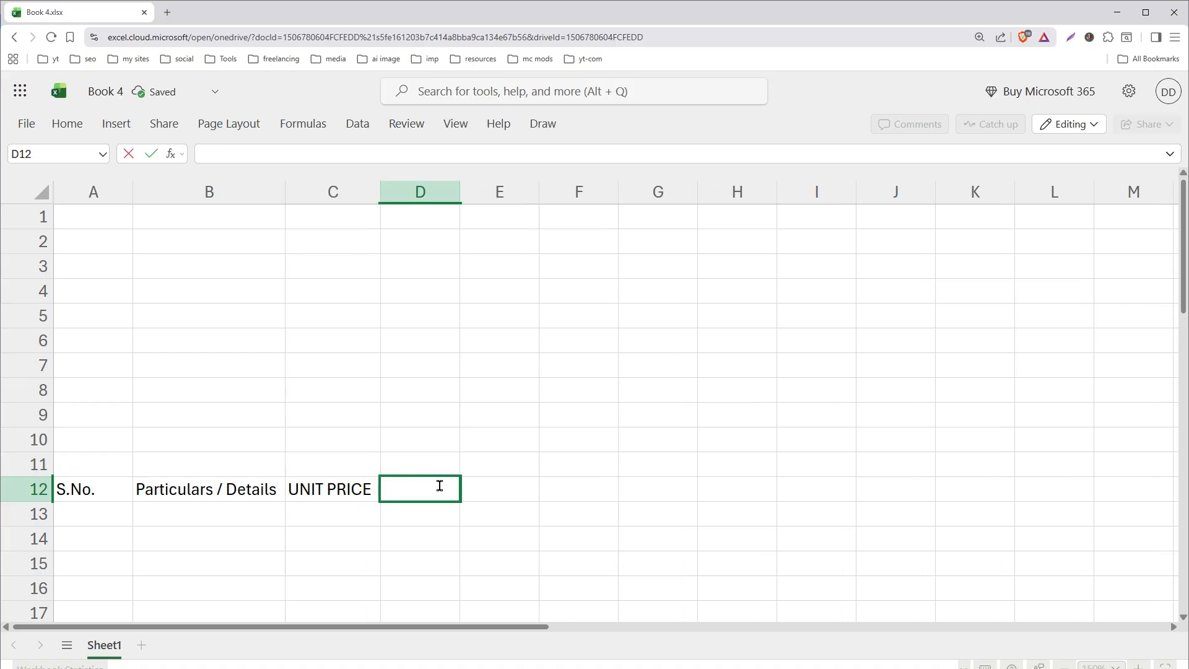
text(QTY)
click(486, 486)
text(AMOUNT)
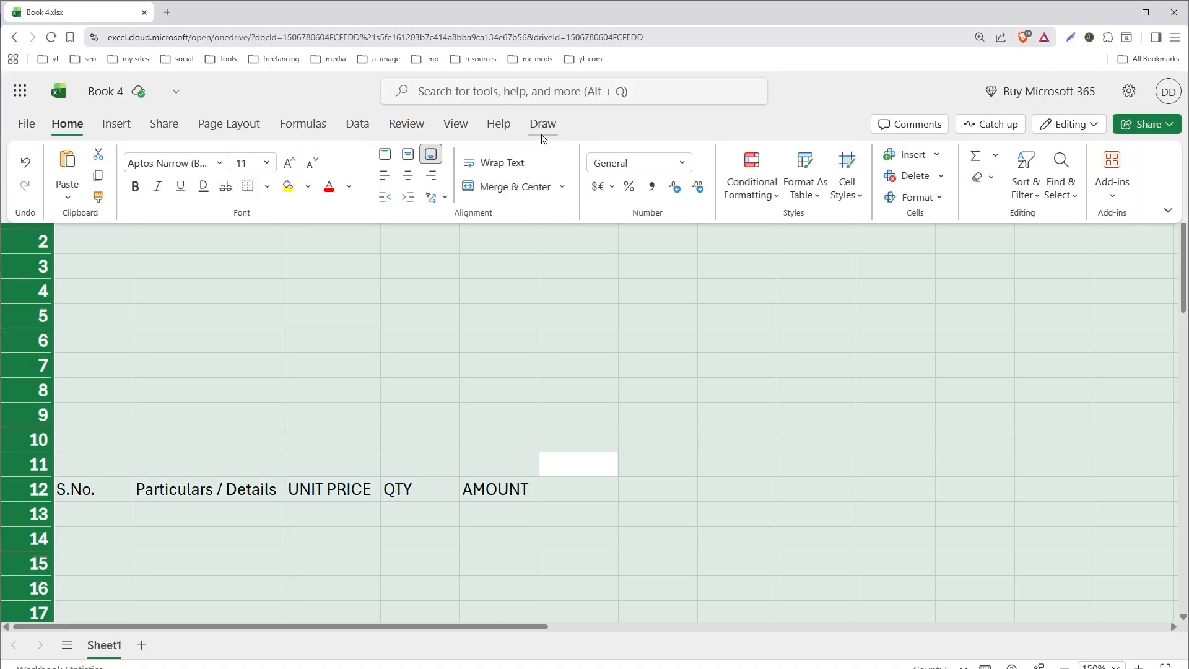
Step: Set the ribbon to always show and try to set the whole sheet's font size to 14
click(1168, 210)
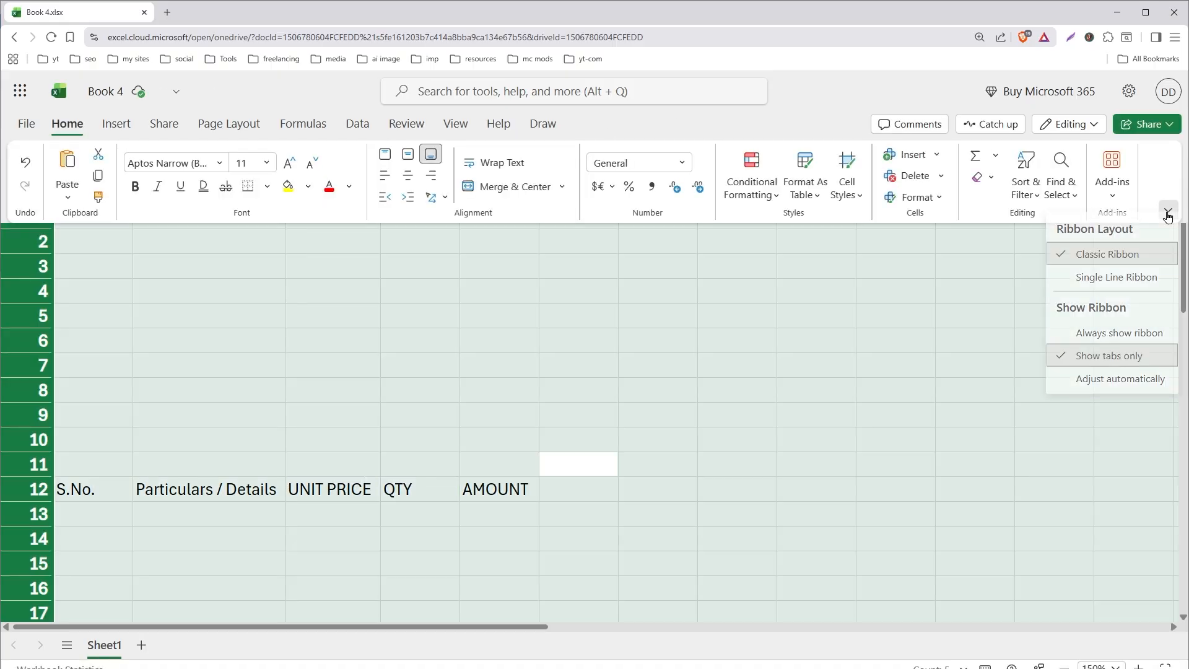
click(1127, 342)
key(Return)
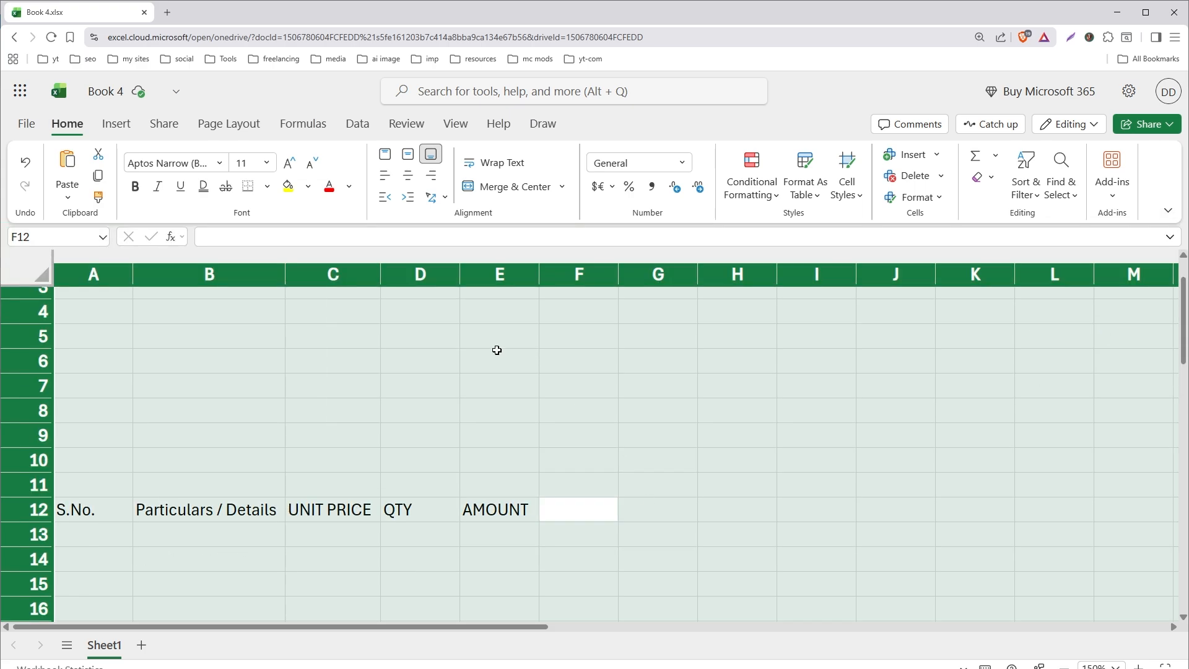
click(248, 163)
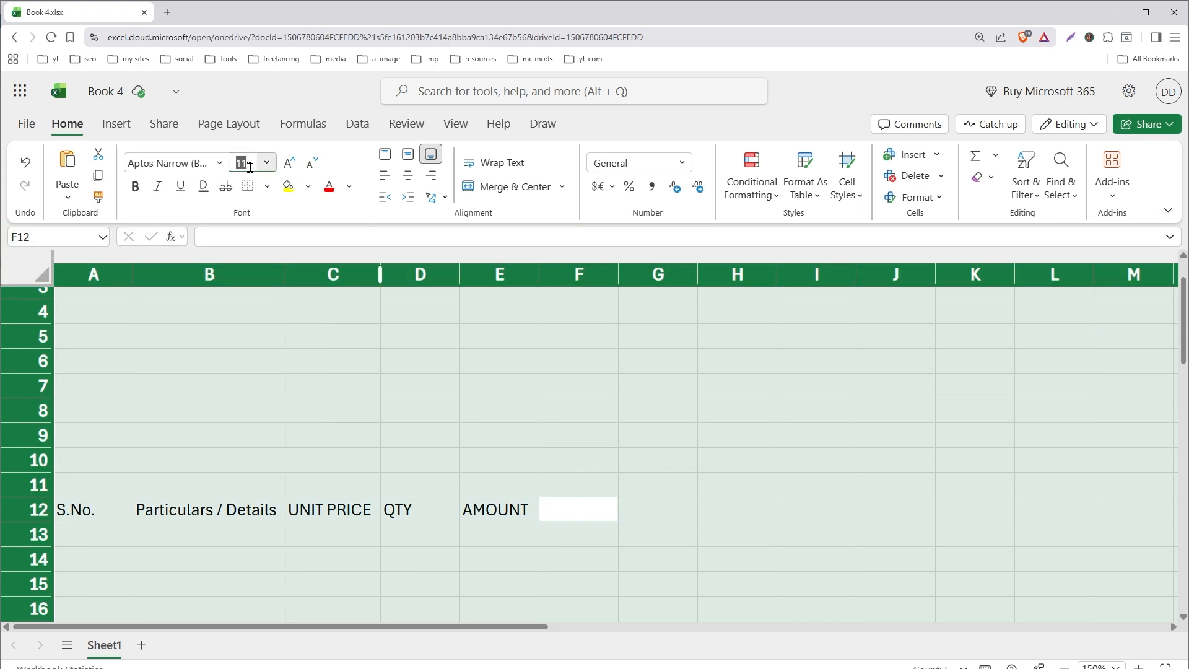
text(14)
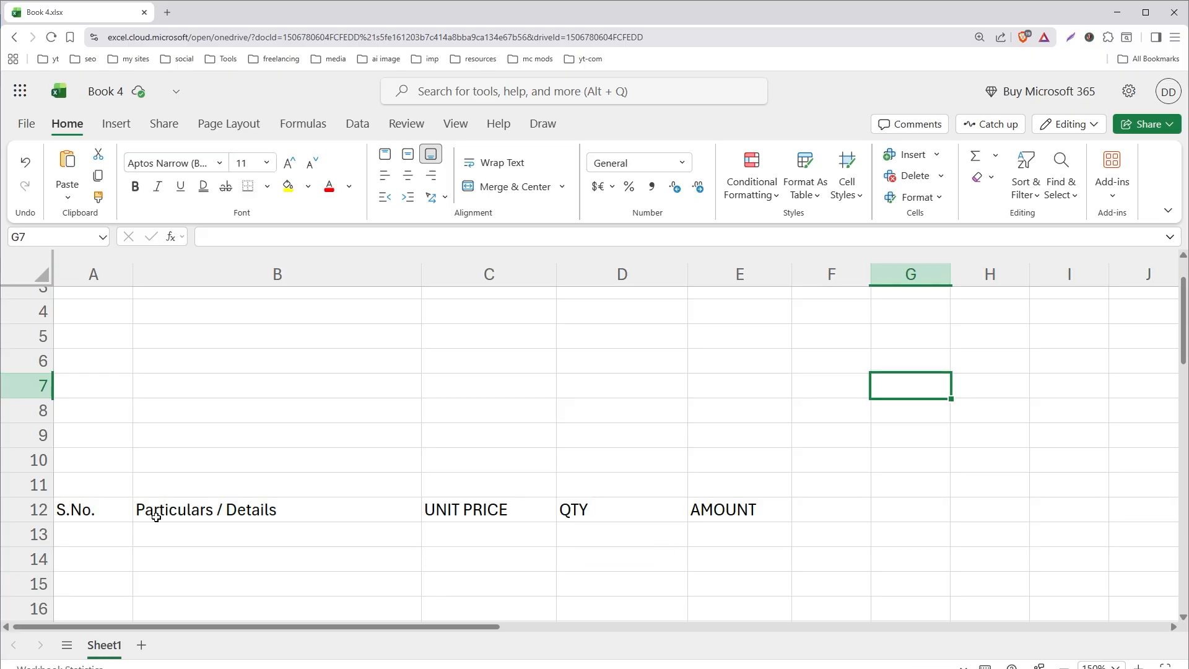
Step: Format the header row A12:E12 as bold with a yellow fill
click(159, 516)
click(457, 505)
click(595, 510)
click(762, 513)
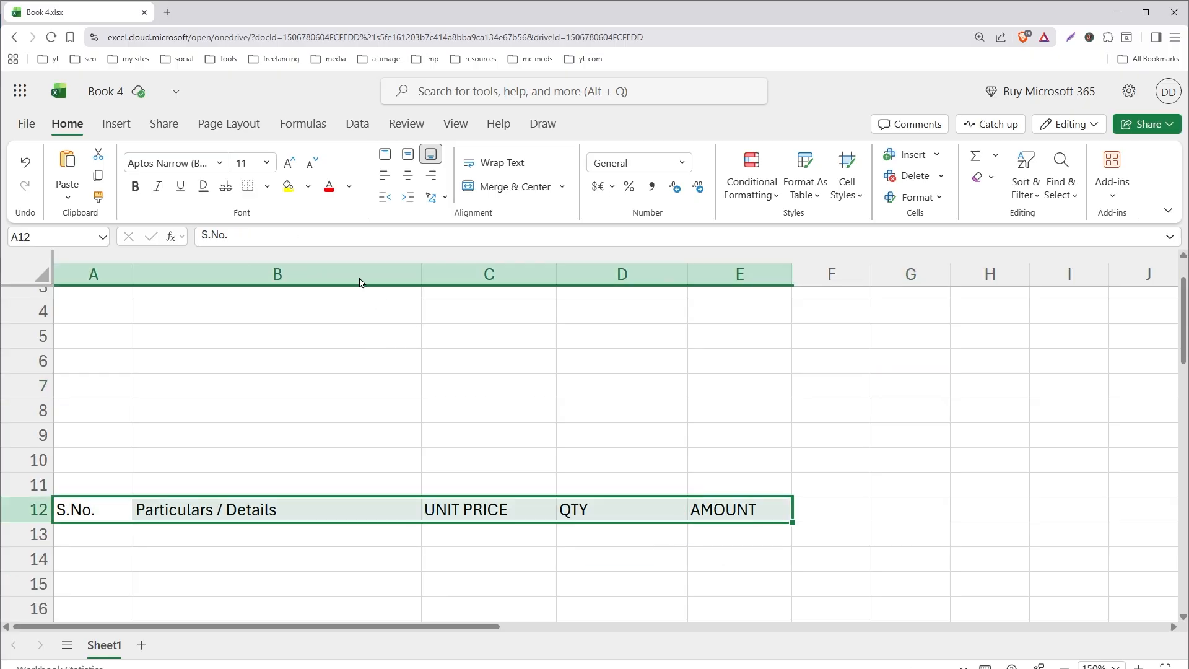
click(135, 186)
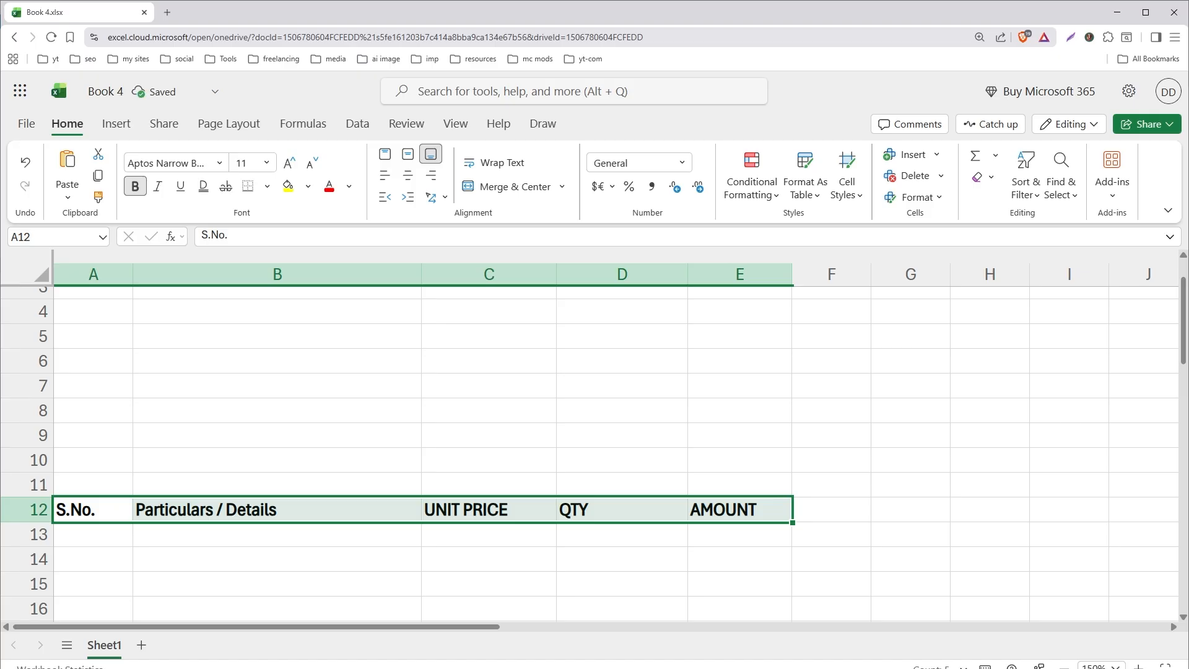
click(296, 190)
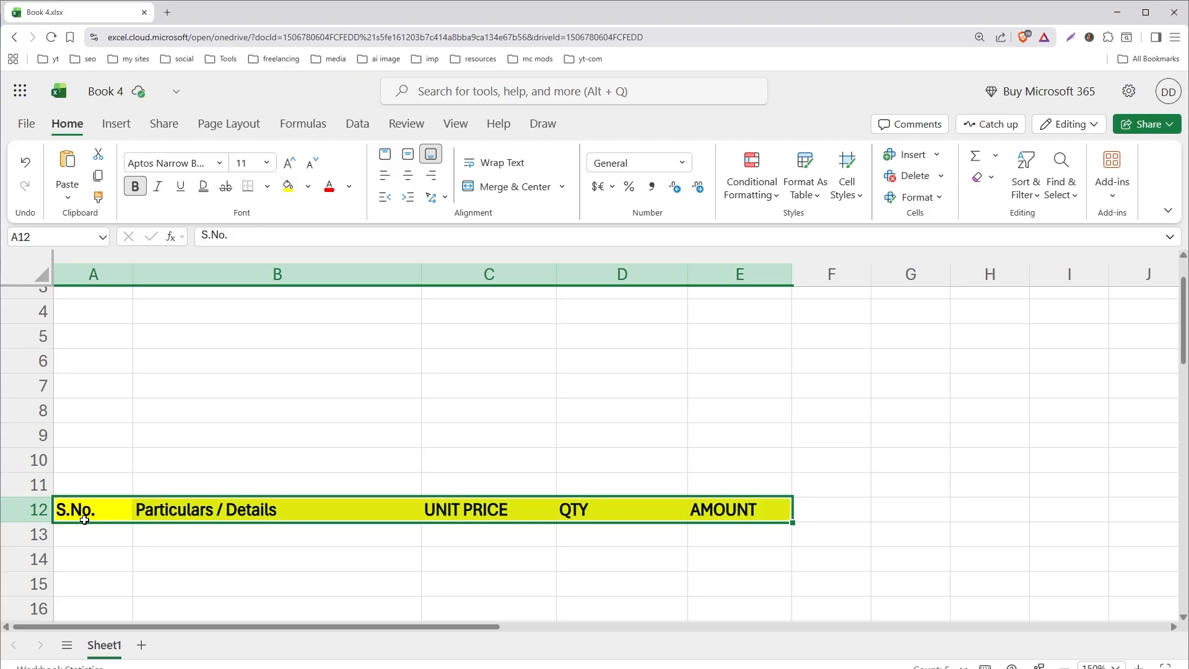
Step: Enter the serial numbers 1 to 5 in A13:A17 below the S.No. header
click(93, 536)
scroll(414, 419, down, 2)
scroll(414, 419, down, 1)
text(1)
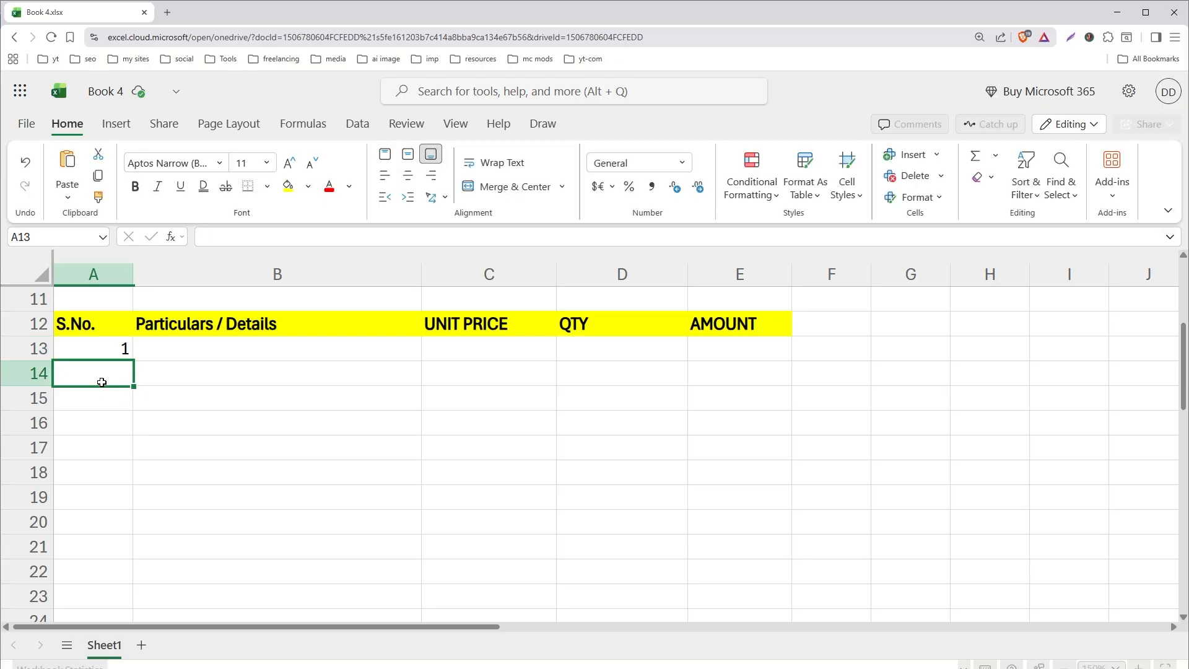
text( 2 3 4 5)
Step: Enter Item 1 in B13 and Item 2 in B14 as the invoice particulars
click(253, 343)
text(Item 1)
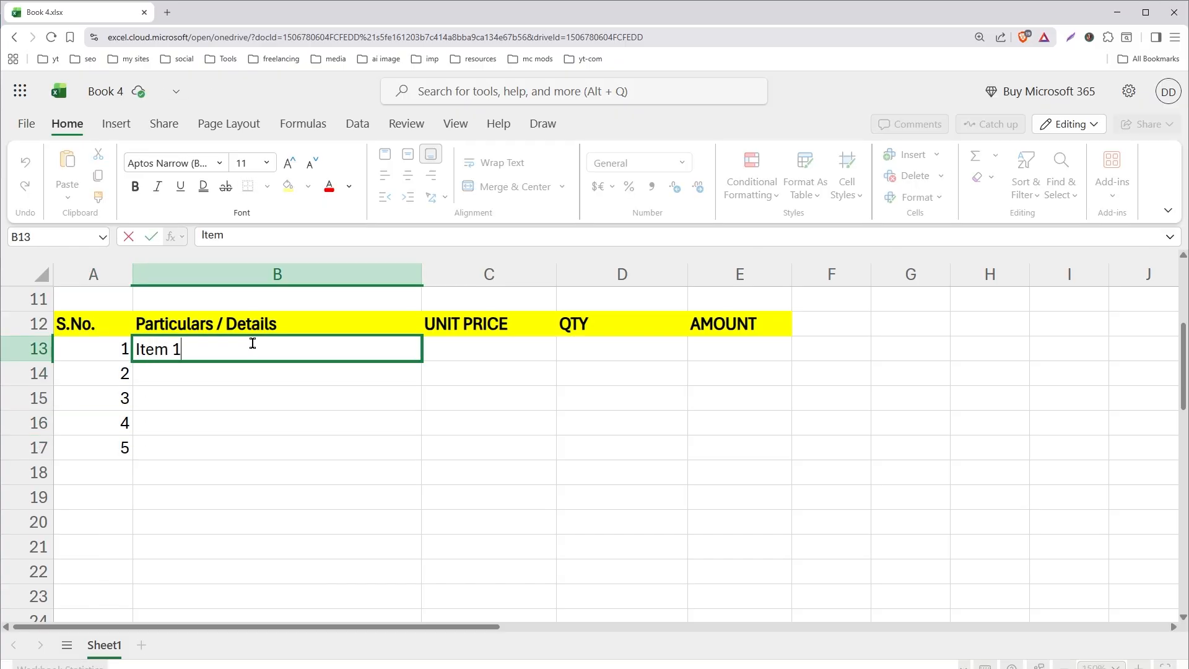
key(Return)
text(Item 2)
key(Return)
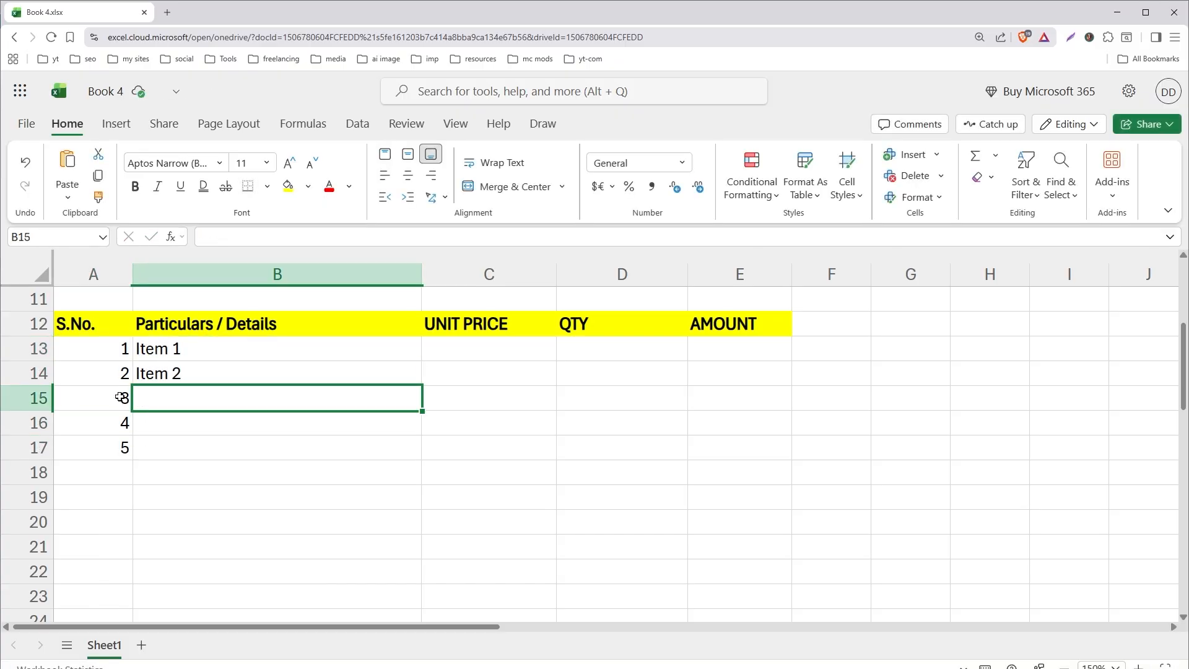
Step: Delete the serial numbers 3 to 5 from A15:A17 and select the first unit price cell, C13
drag(122, 395, 122, 447)
key(Delete)
click(504, 350)
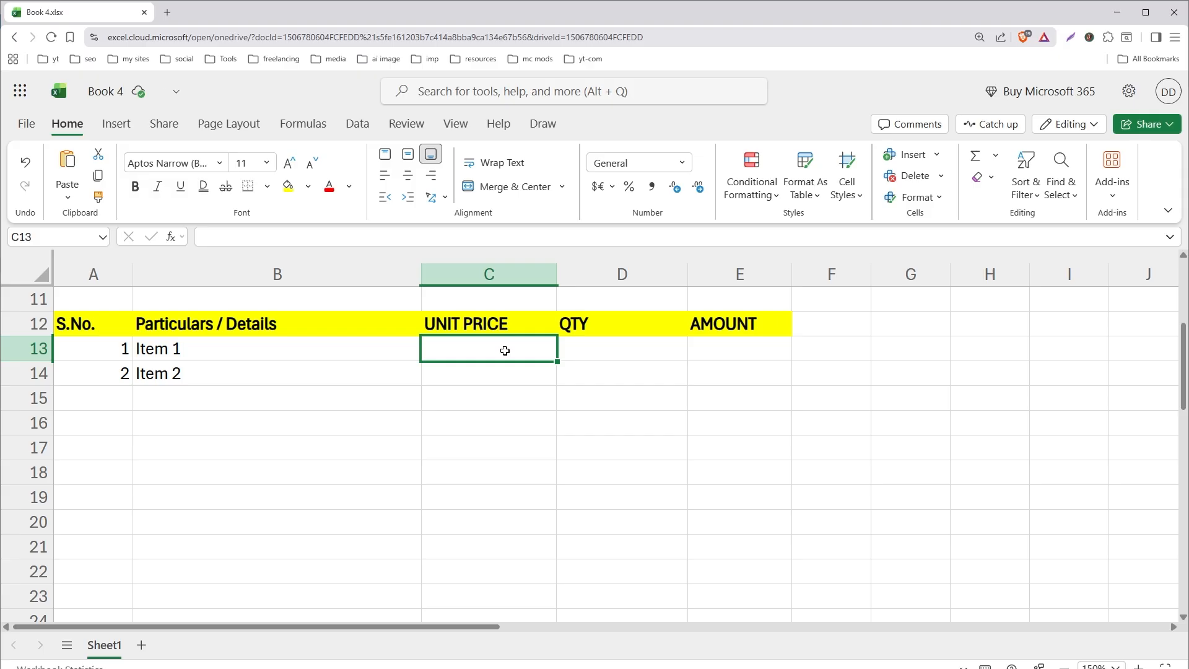
Step: Enter 20 as Item 1's unit price in C13 and format the cell as Currency
text(20)
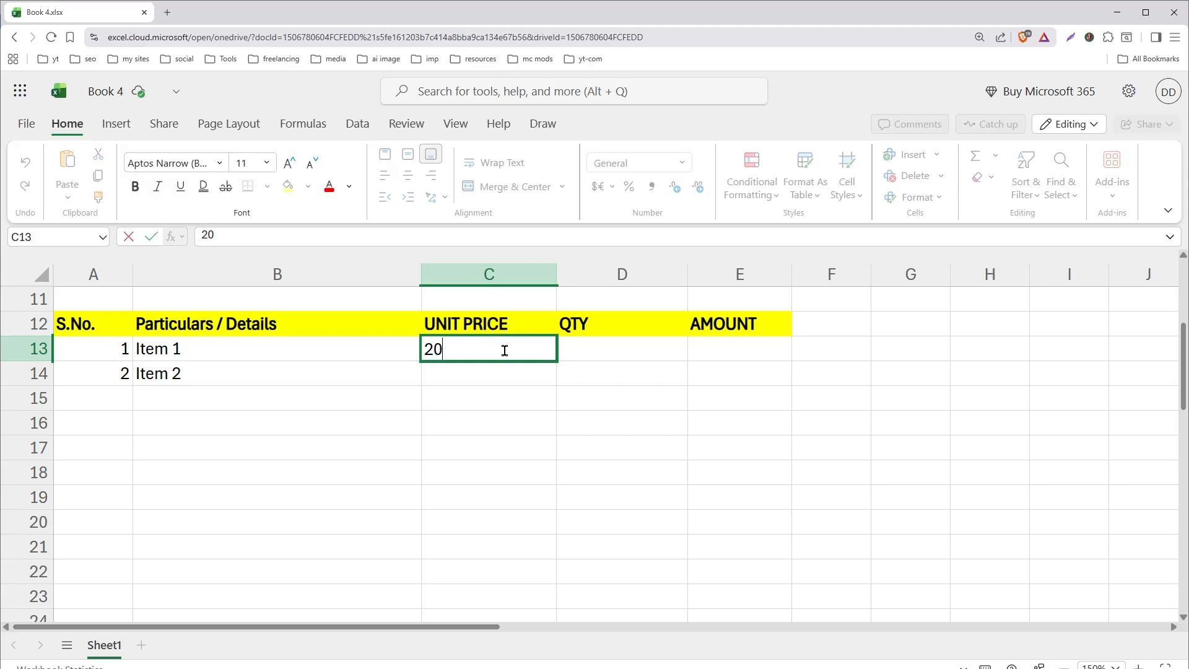
key(Return)
click(502, 345)
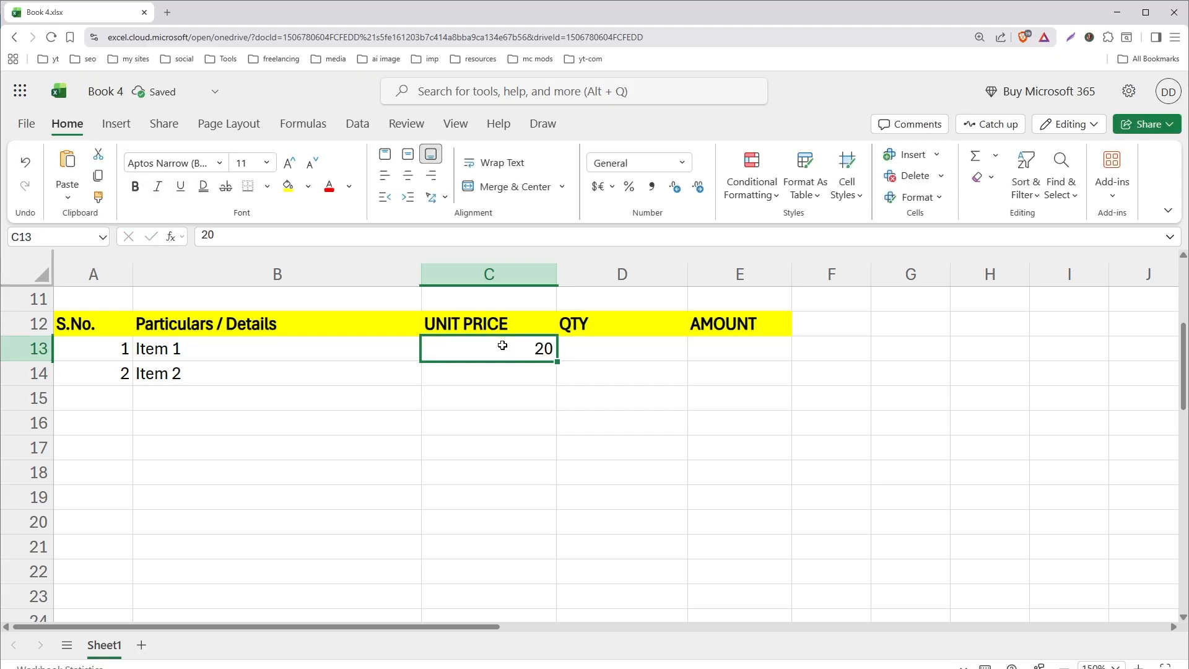
right_click(502, 345)
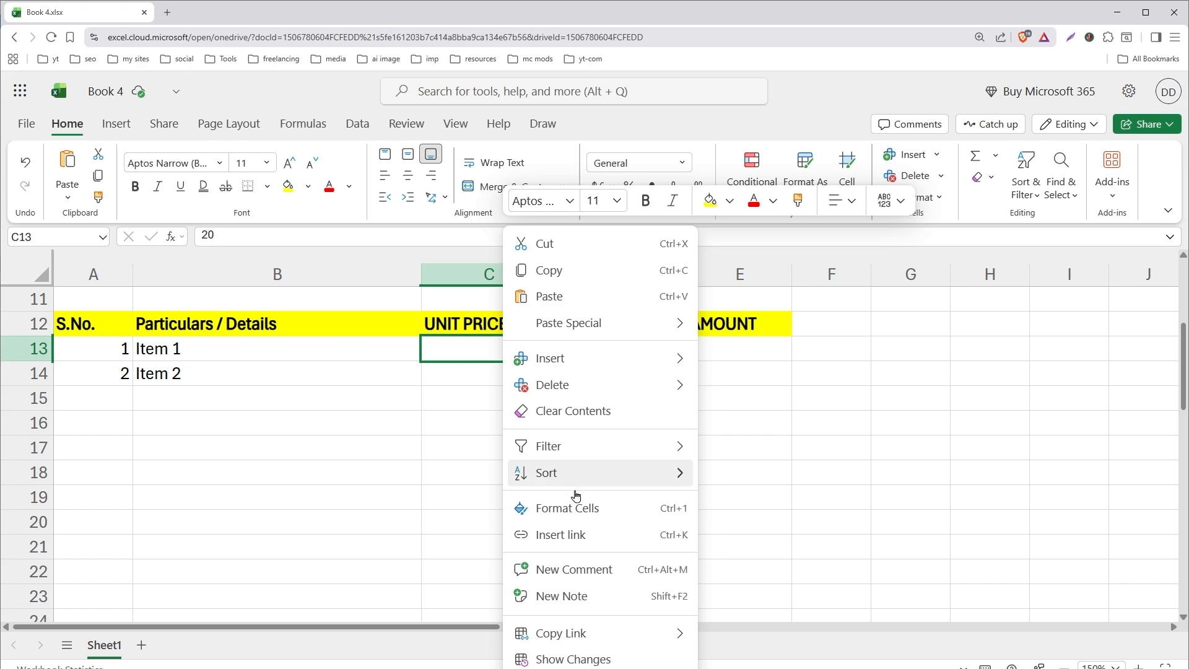
click(600, 509)
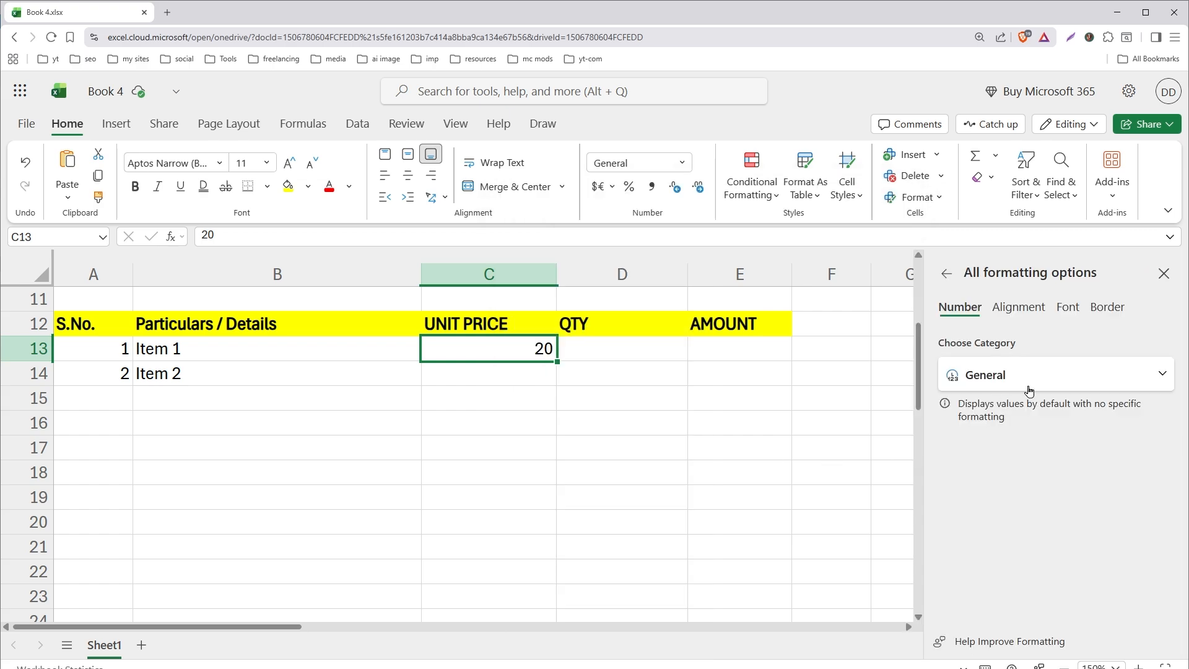
click(1029, 390)
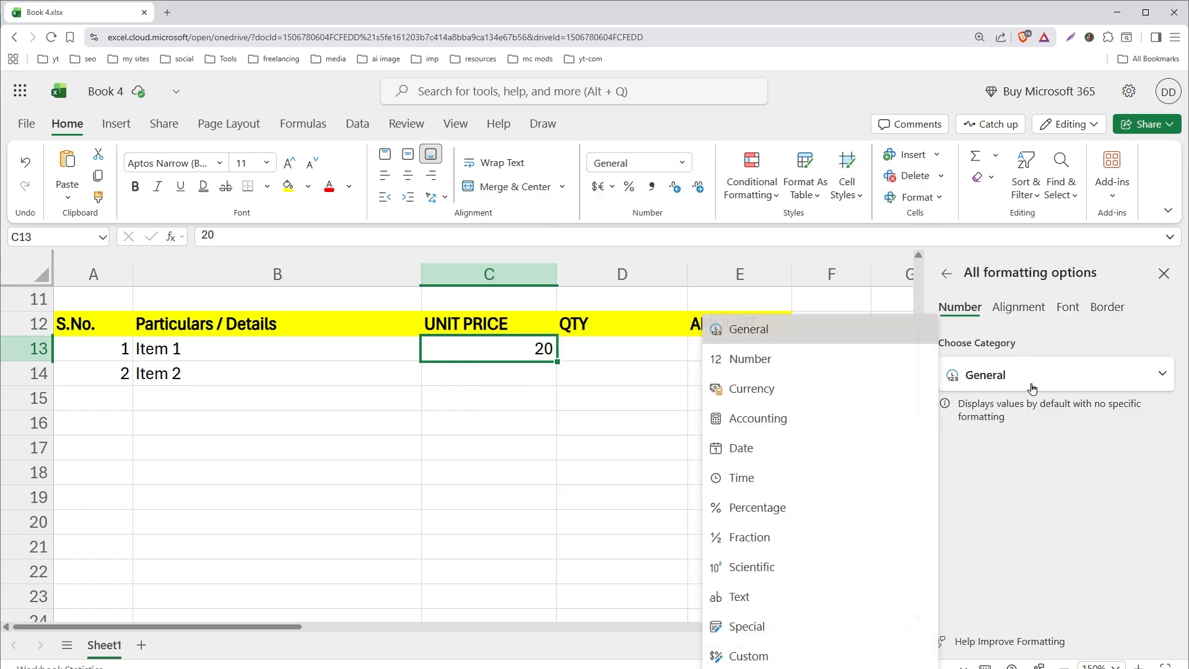
click(800, 389)
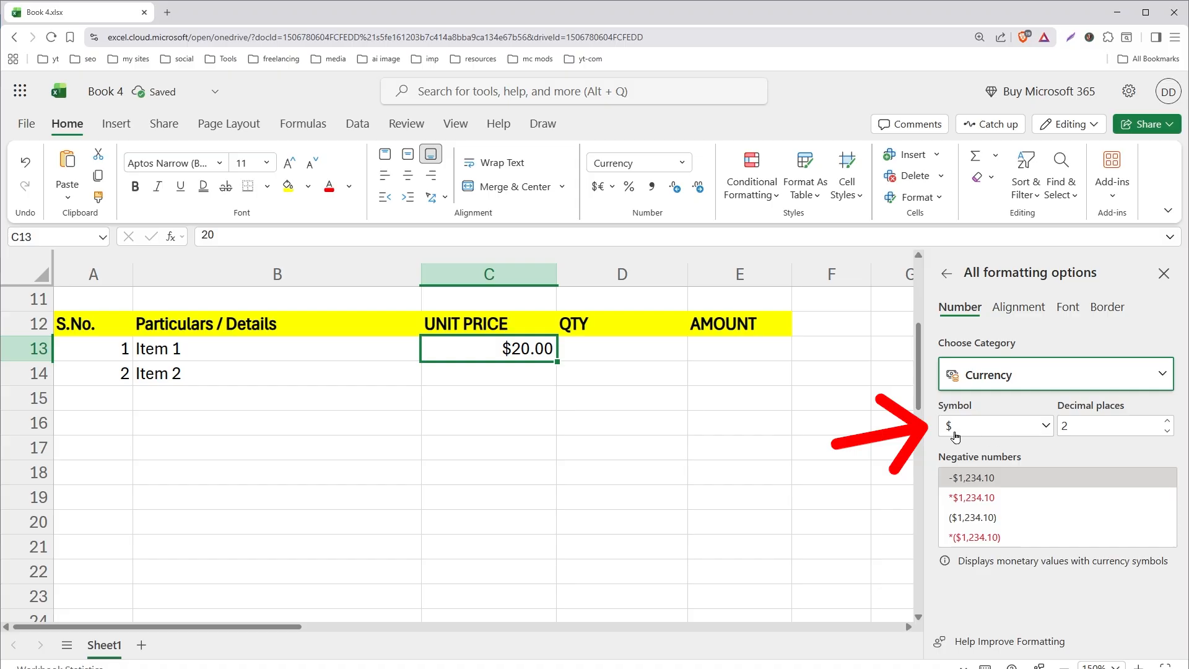
Step: Try 0 decimal places on C13's currency format and restore it to 2
click(956, 435)
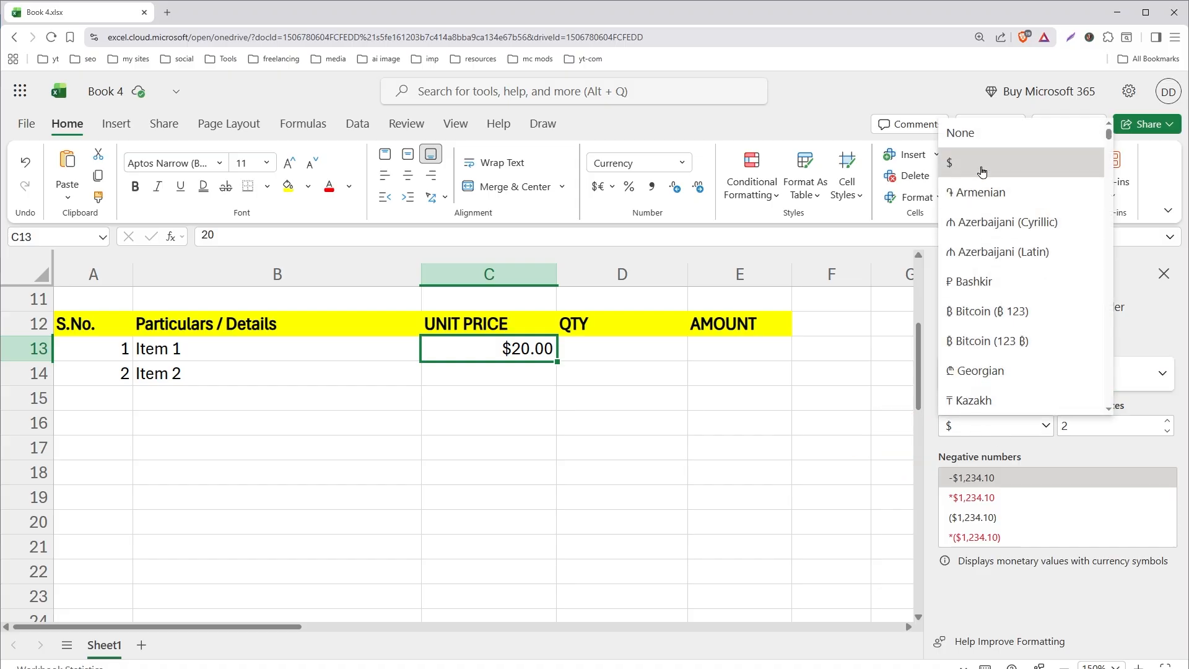
click(1109, 429)
click(1099, 428)
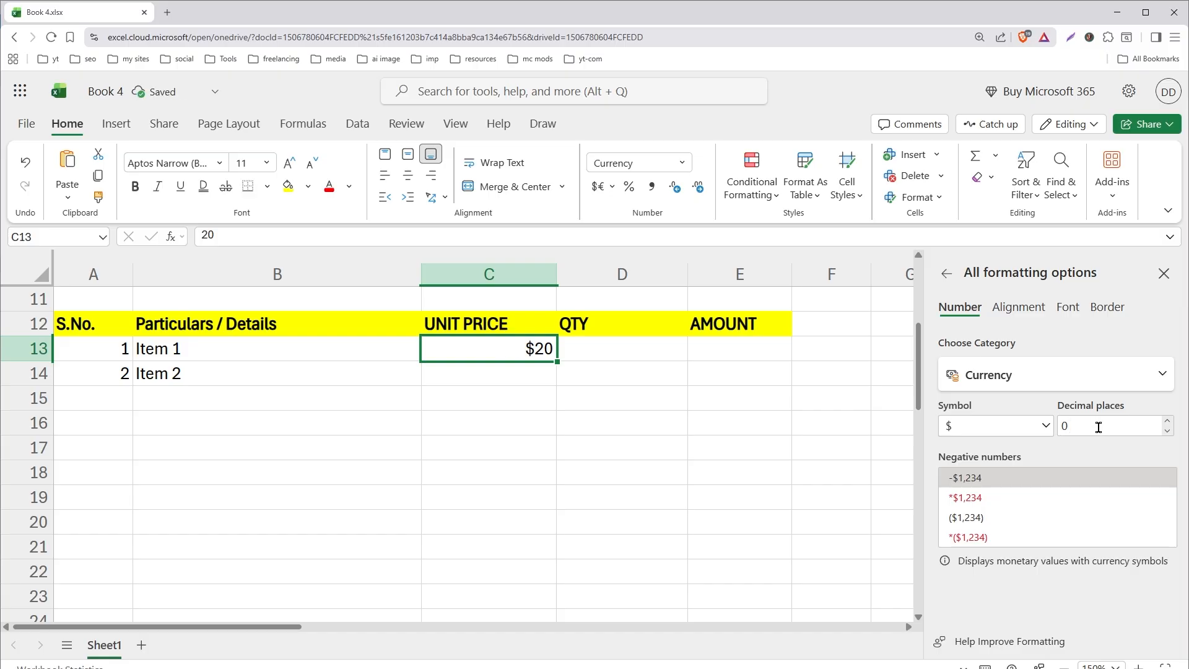
key(BackSpace)
text(2)
Step: Enter 2 as Item 1's quantity in D13 and 118 as its amount in E13
click(664, 355)
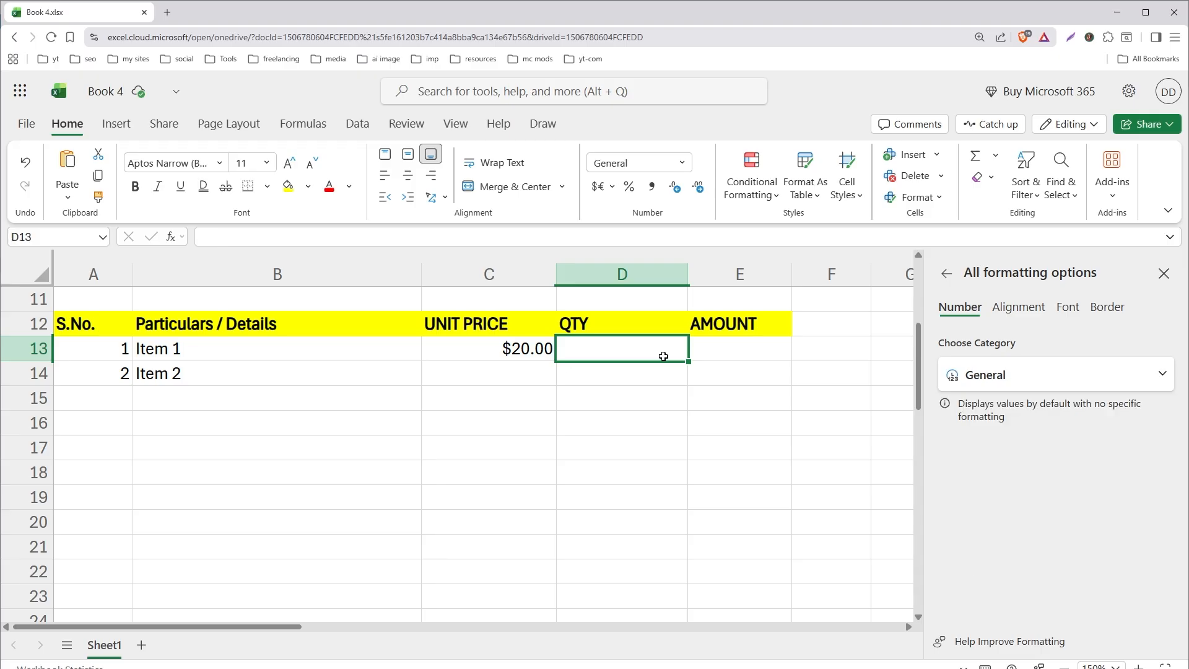
text(2)
click(725, 348)
text(118)
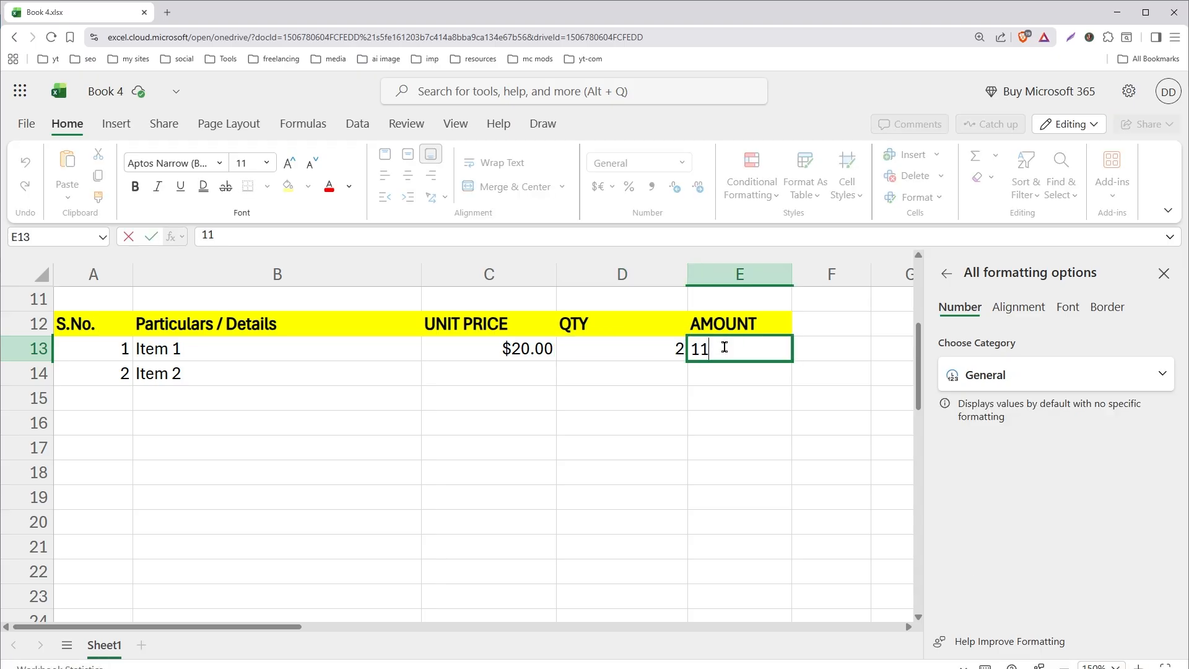
key(Return)
Step: Format the amount in E13 as Currency with the $ symbol and 2 decimal places
click(724, 347)
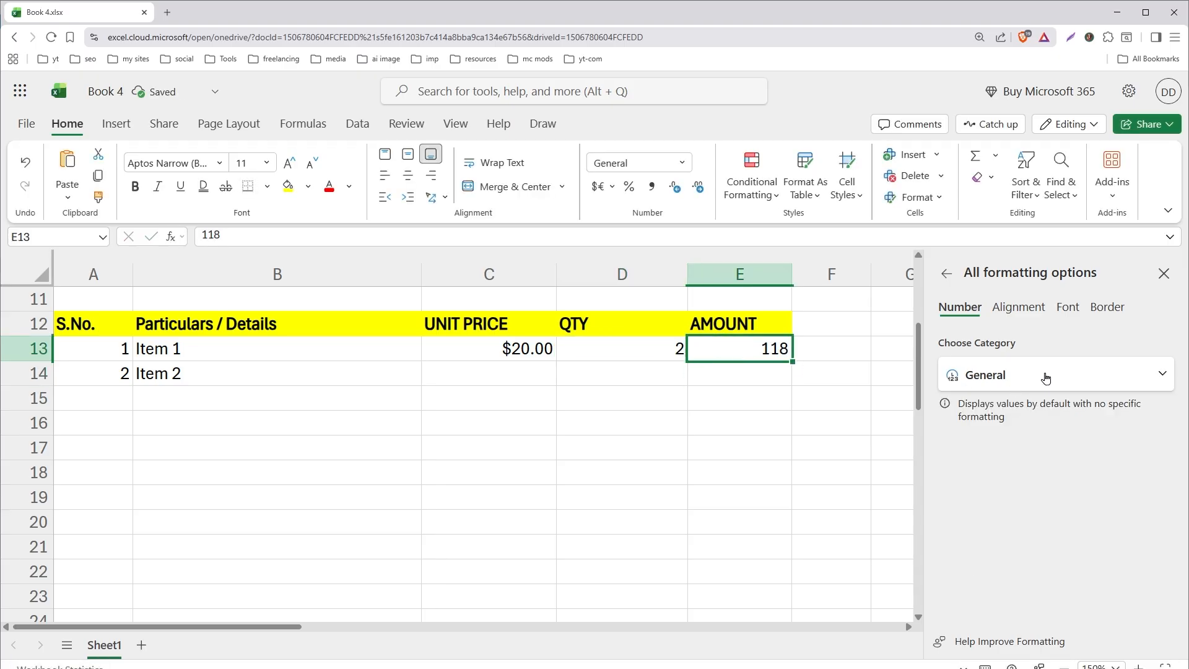
click(1045, 379)
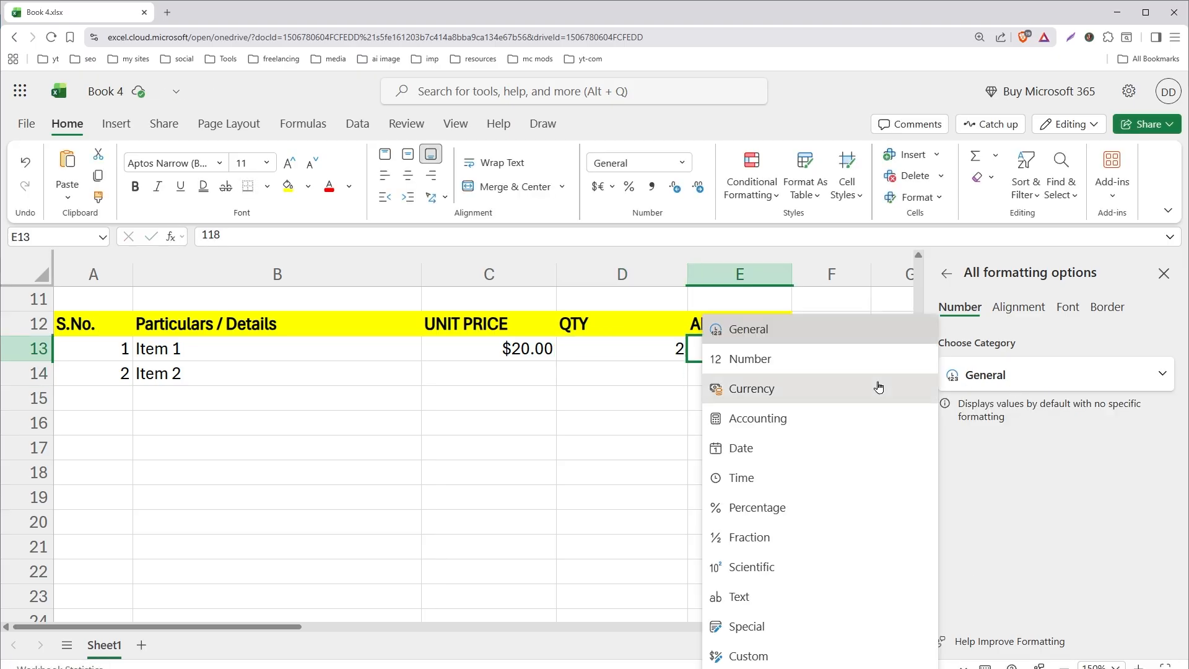
click(803, 397)
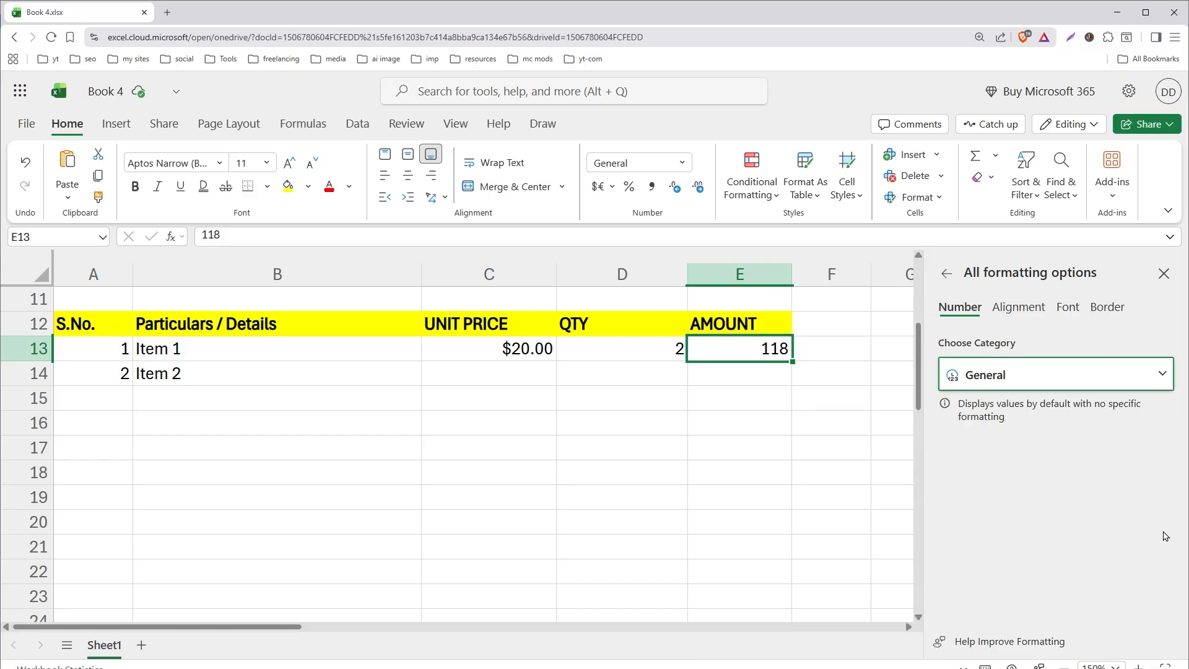
right_click(738, 359)
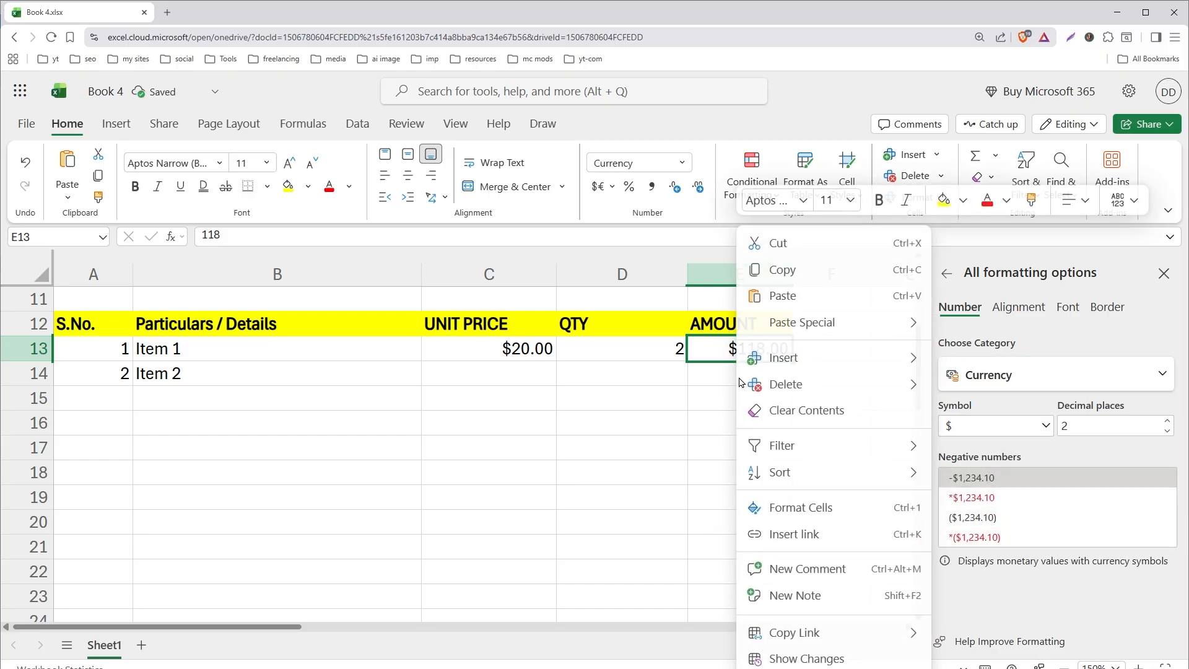
click(826, 509)
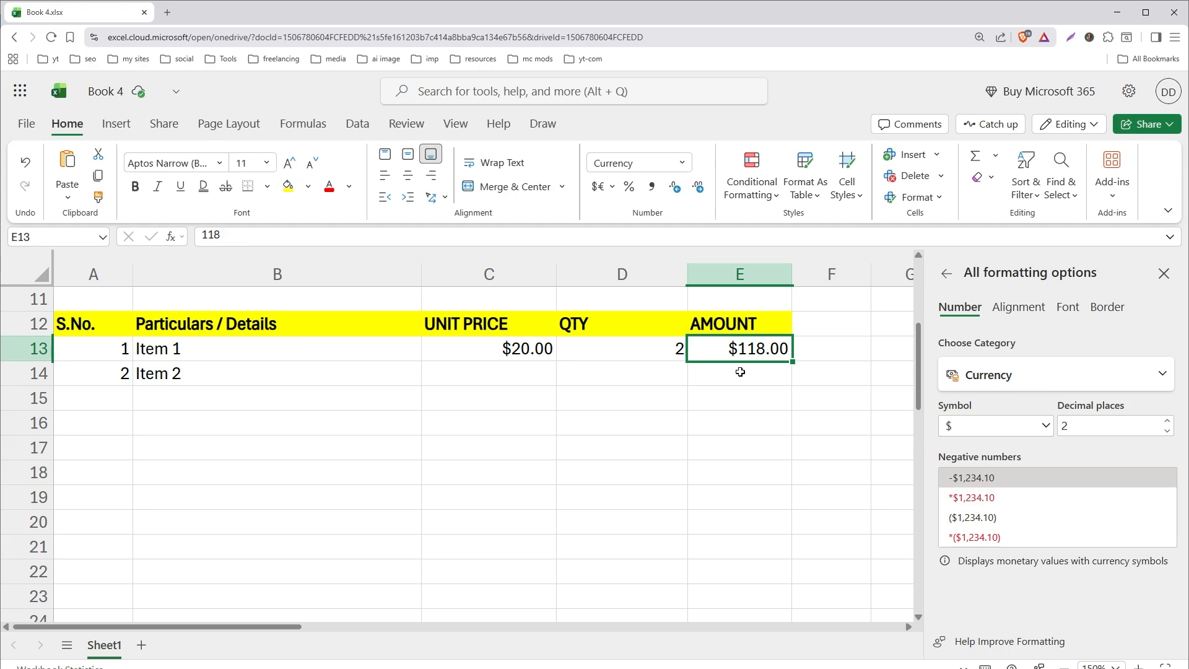
click(485, 349)
click(736, 353)
click(744, 392)
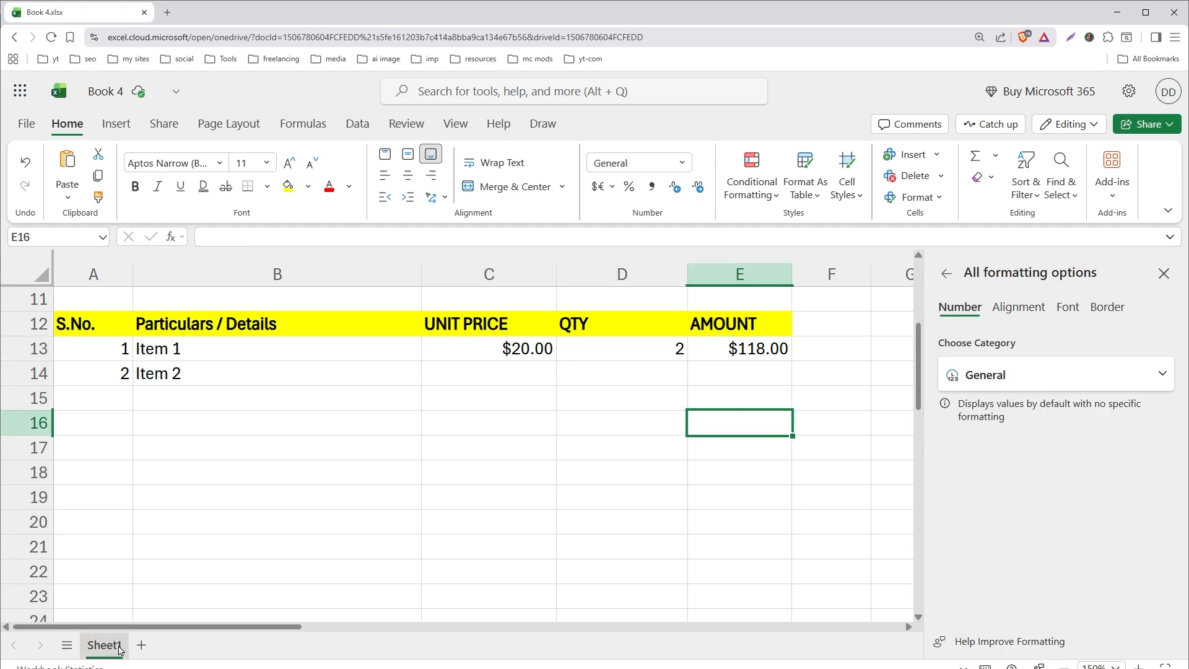
Step: Rename the worksheet Sheet1 as invoice
double_click(104, 646)
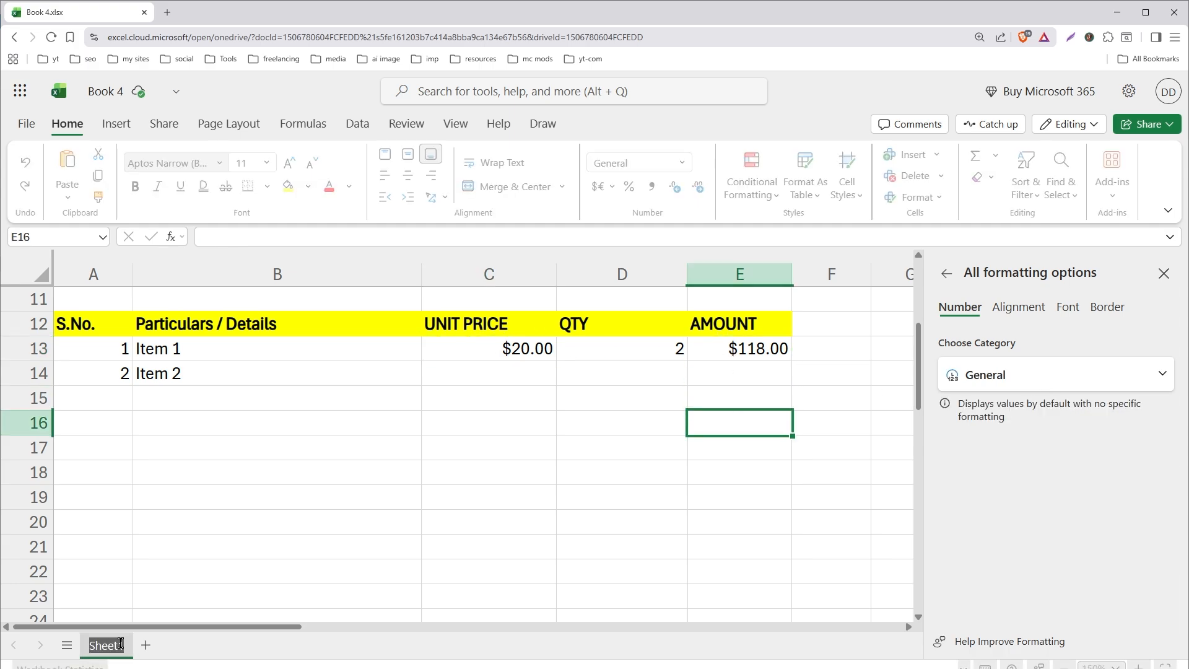
text(invoice)
key(Return)
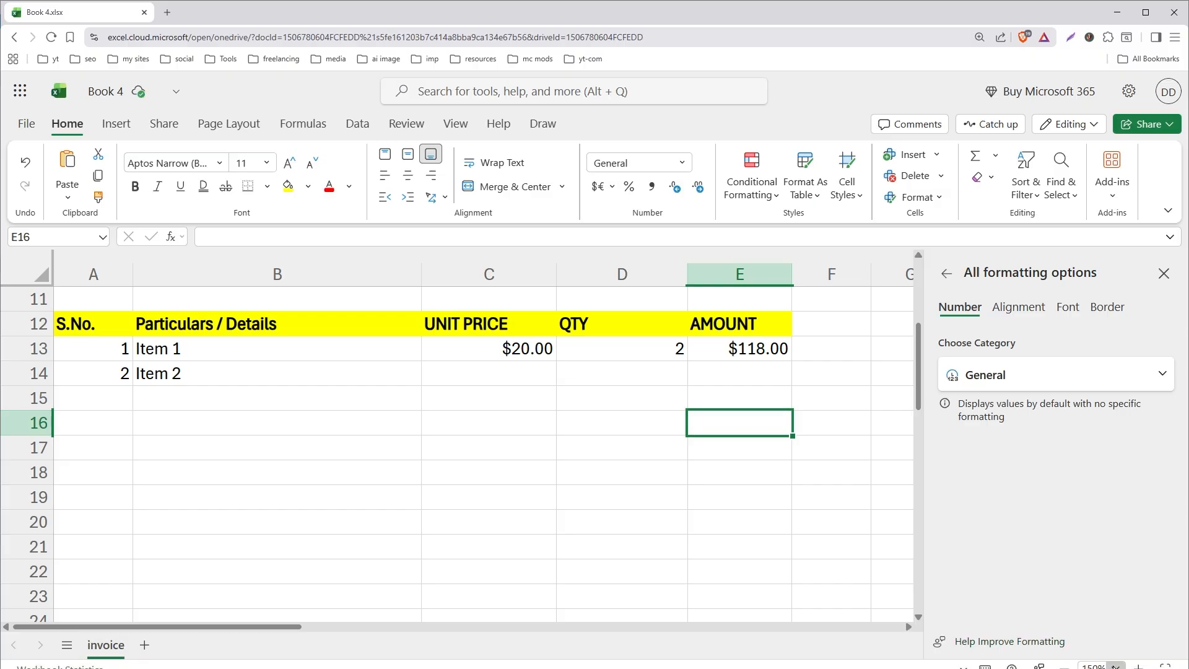
Step: Centre the serial number, unit price and quantity cells in A13:A21, C13:C21 and D13:D21 horizontally
click(1116, 666)
click(1104, 545)
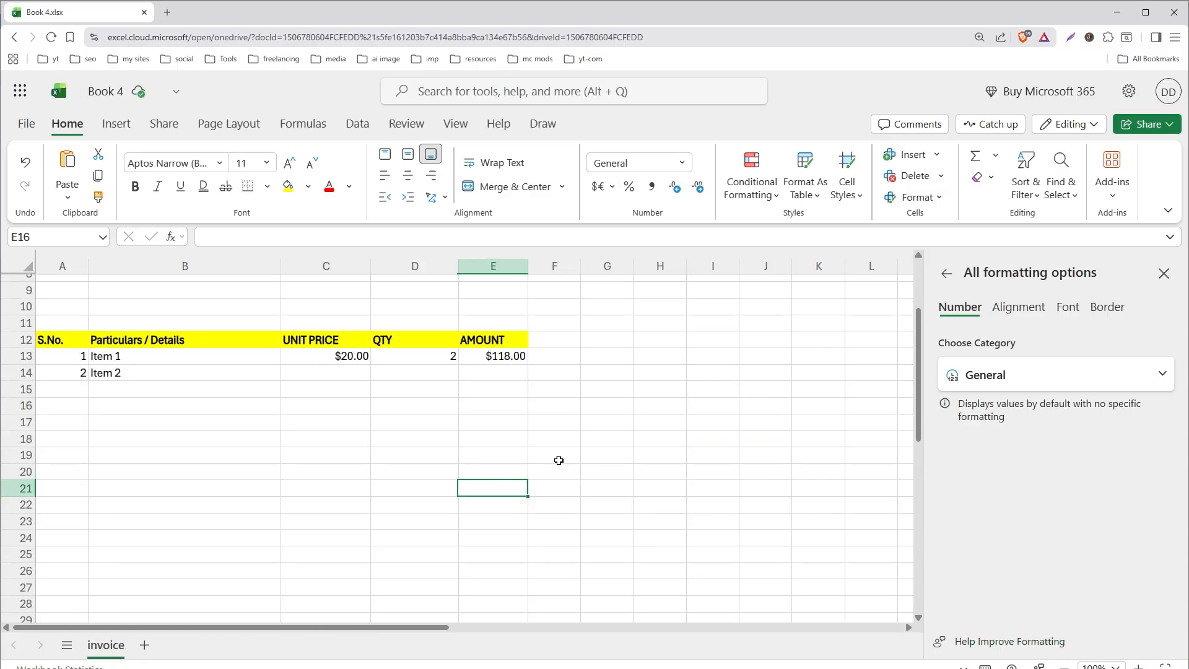
scroll(717, 432, down, 2)
scroll(717, 432, up, 2)
drag(61, 356, 84, 489)
click(409, 177)
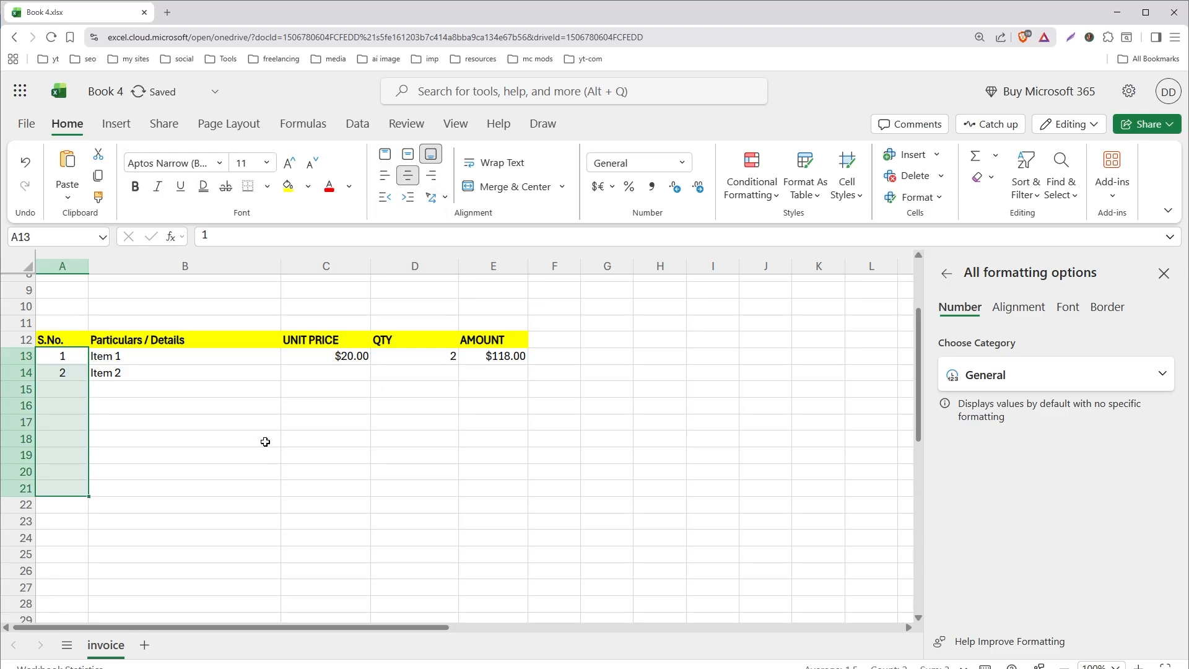
drag(316, 358, 313, 489)
click(409, 176)
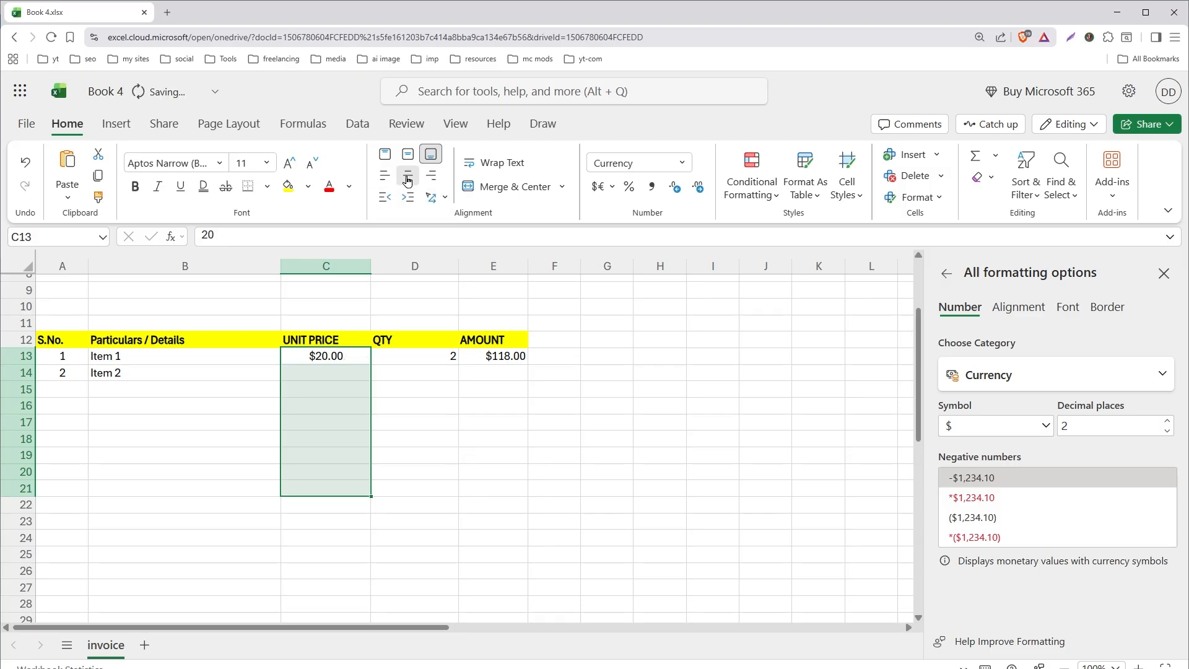
drag(412, 358, 402, 490)
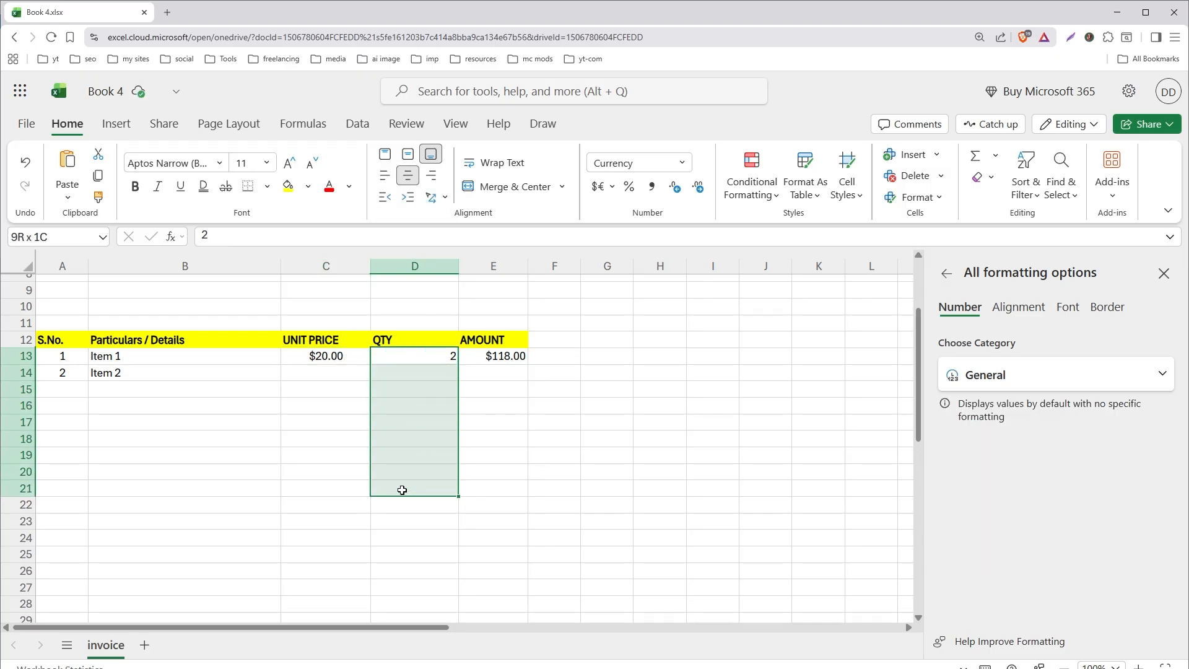
click(407, 177)
Step: Right-align the AMOUNT header in E12 and centre the UNIT PRICE, QTY and S.No. headers
click(490, 340)
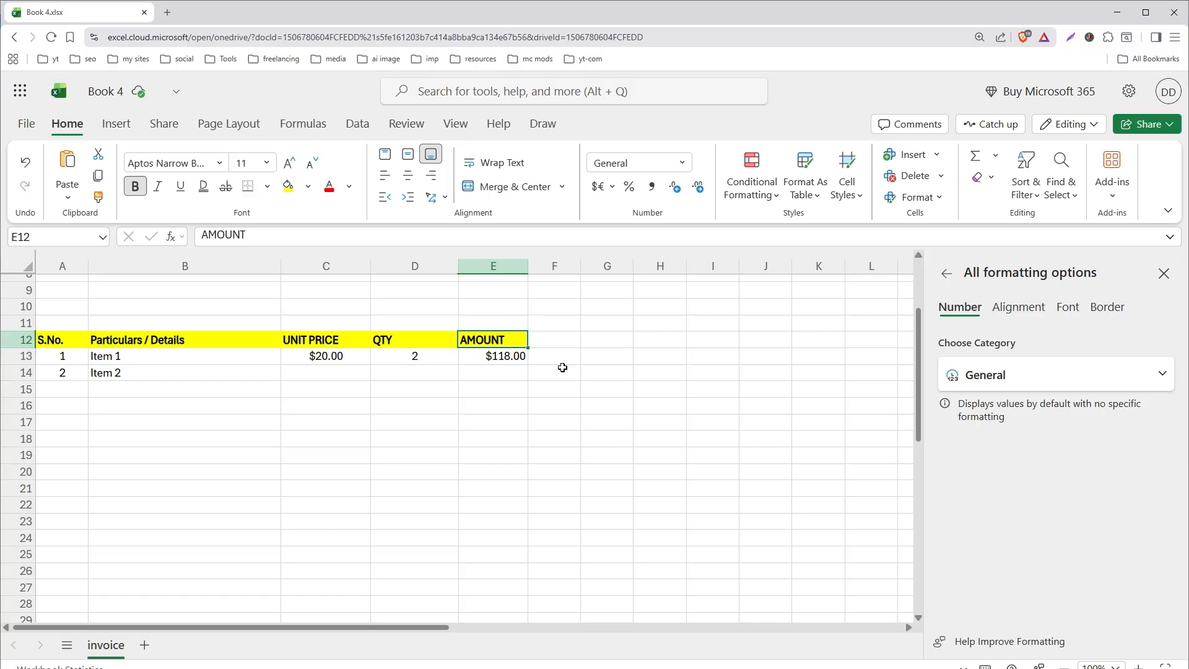
click(431, 181)
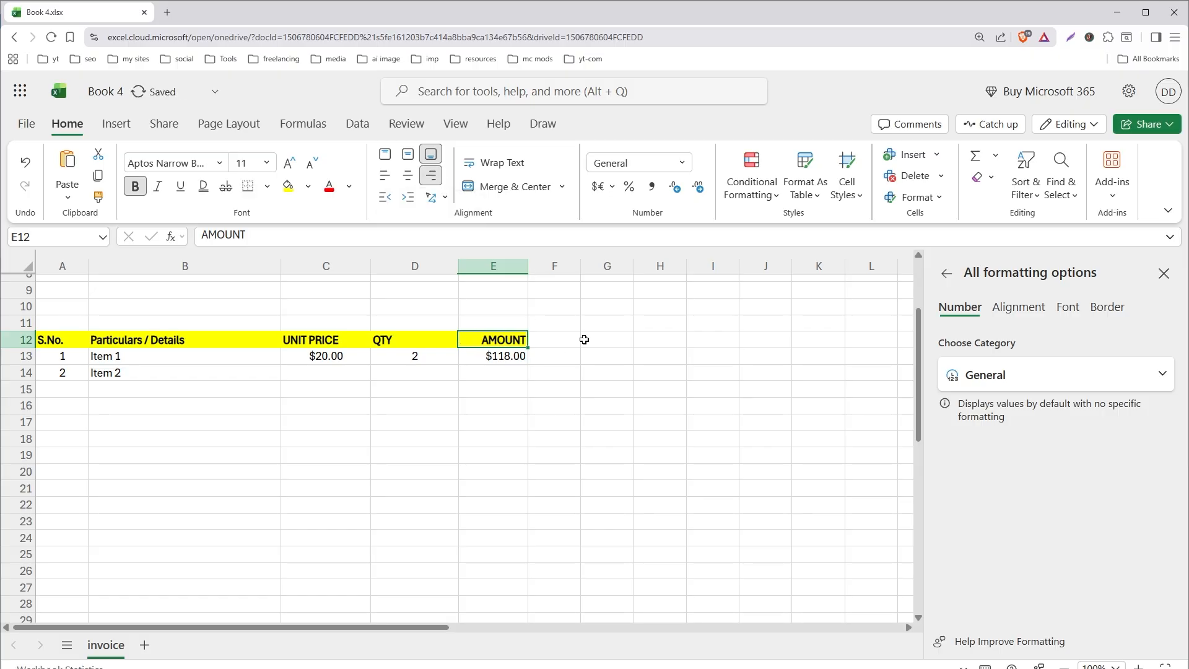
drag(310, 340, 415, 339)
click(409, 176)
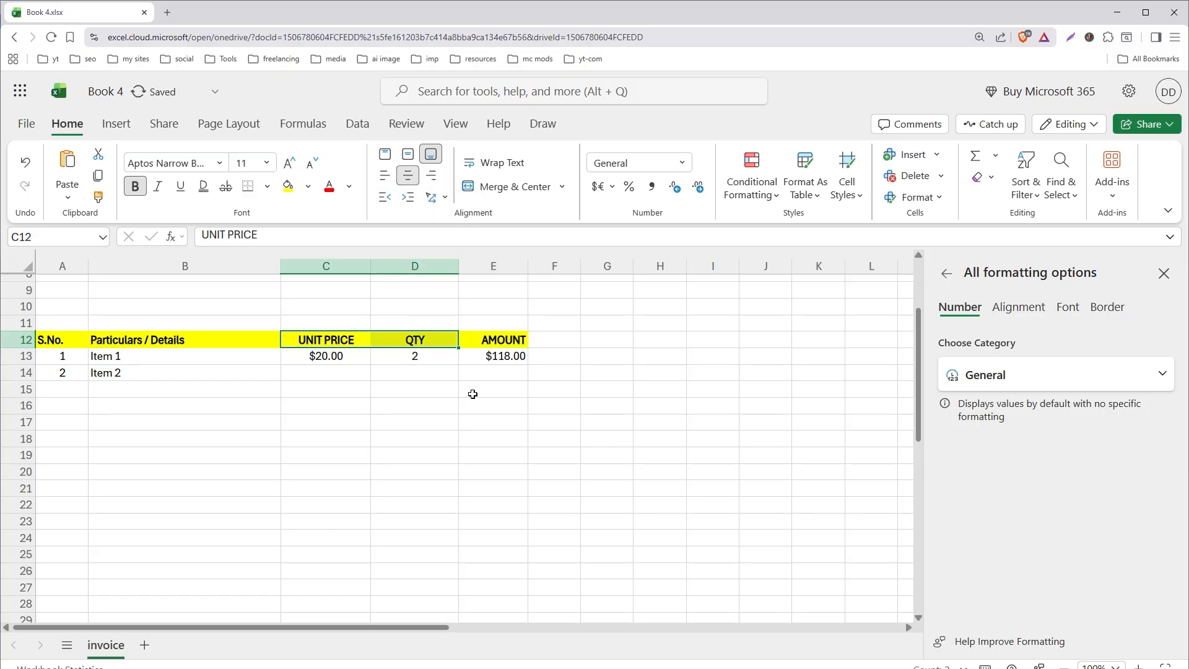
click(70, 340)
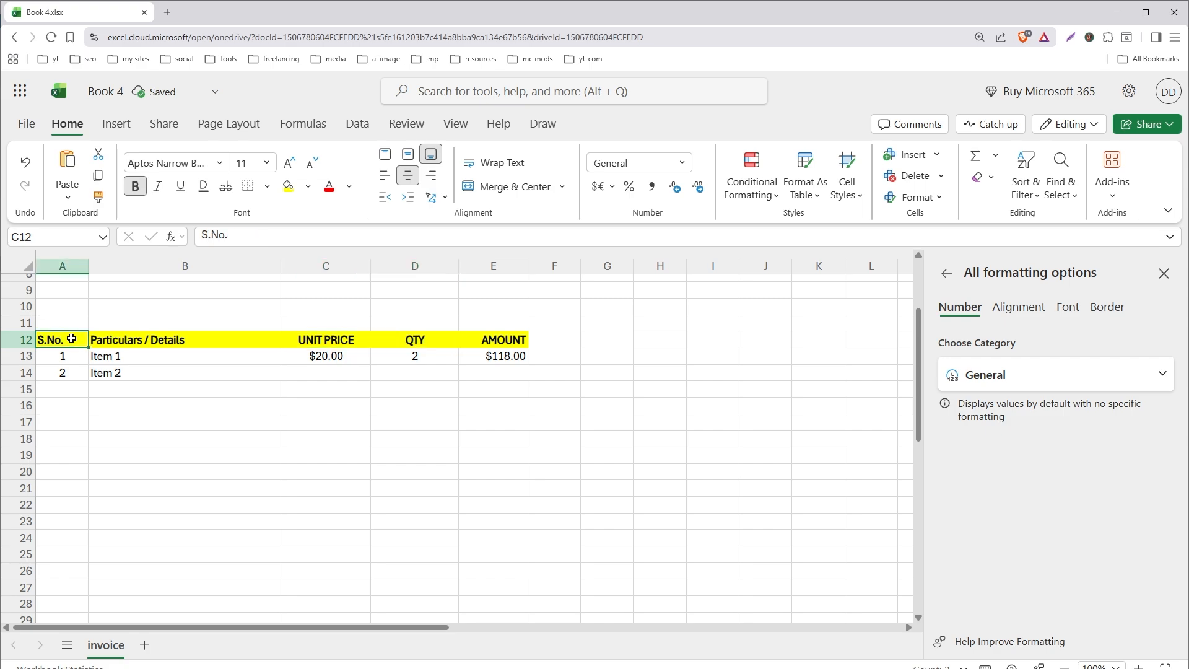
click(555, 389)
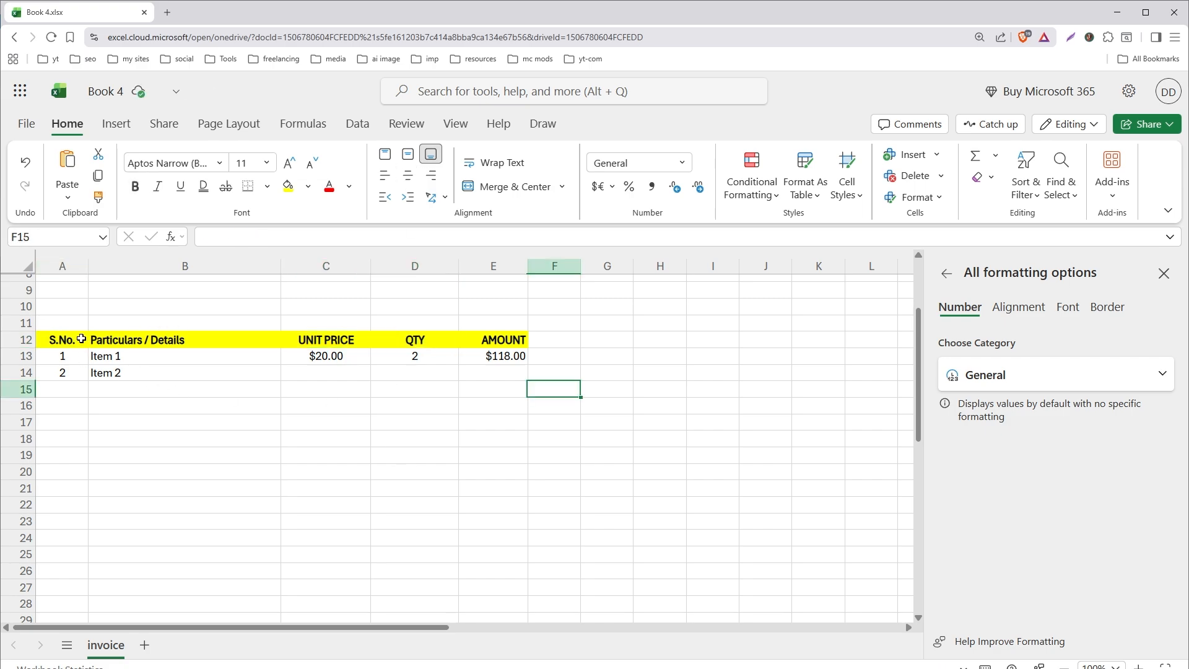
Step: Apply all borders to the header row A12:E12 and an outside border around the S.No. cells A13:A21
drag(81, 339, 521, 341)
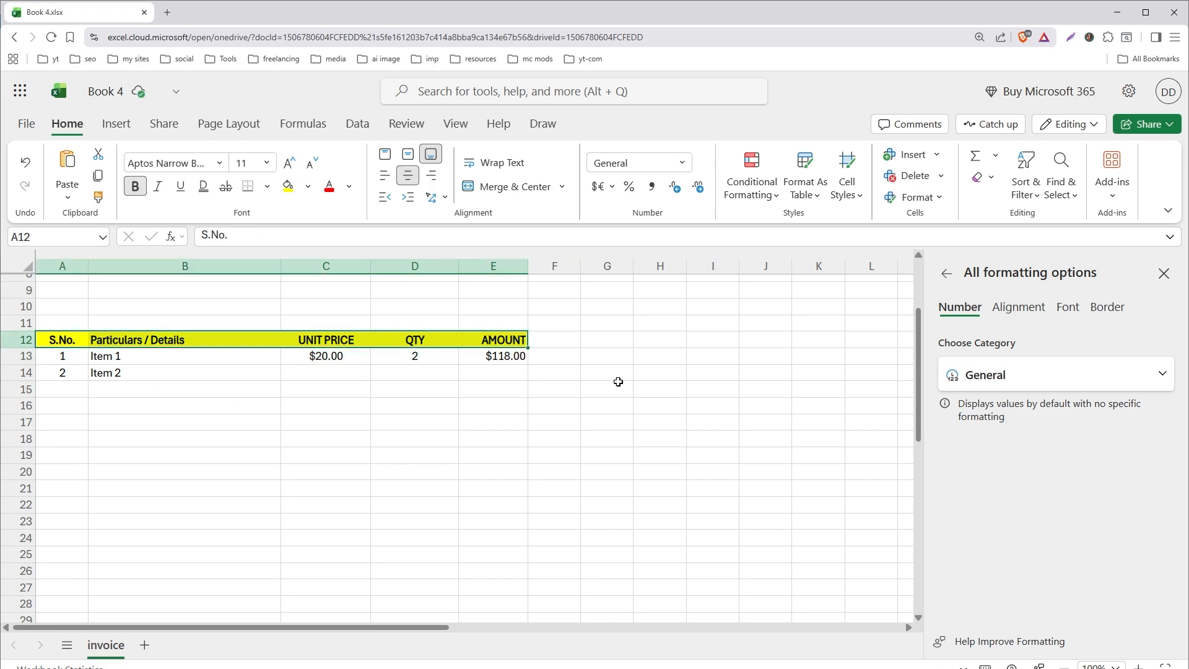
click(267, 187)
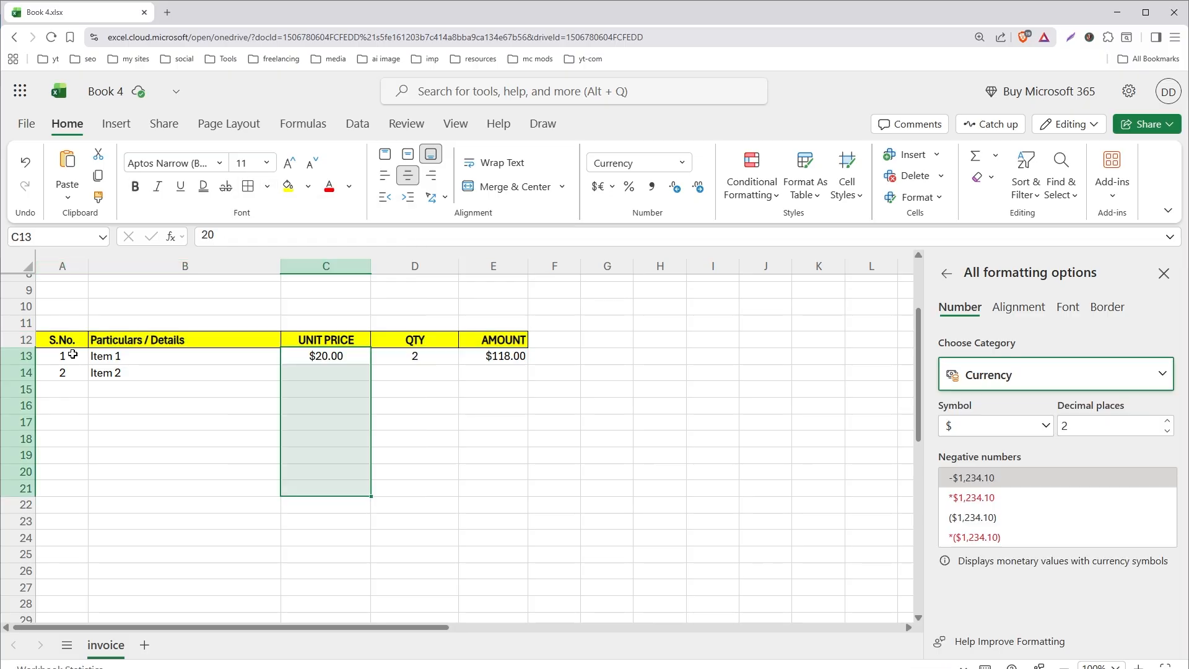
drag(62, 356, 83, 488)
click(267, 187)
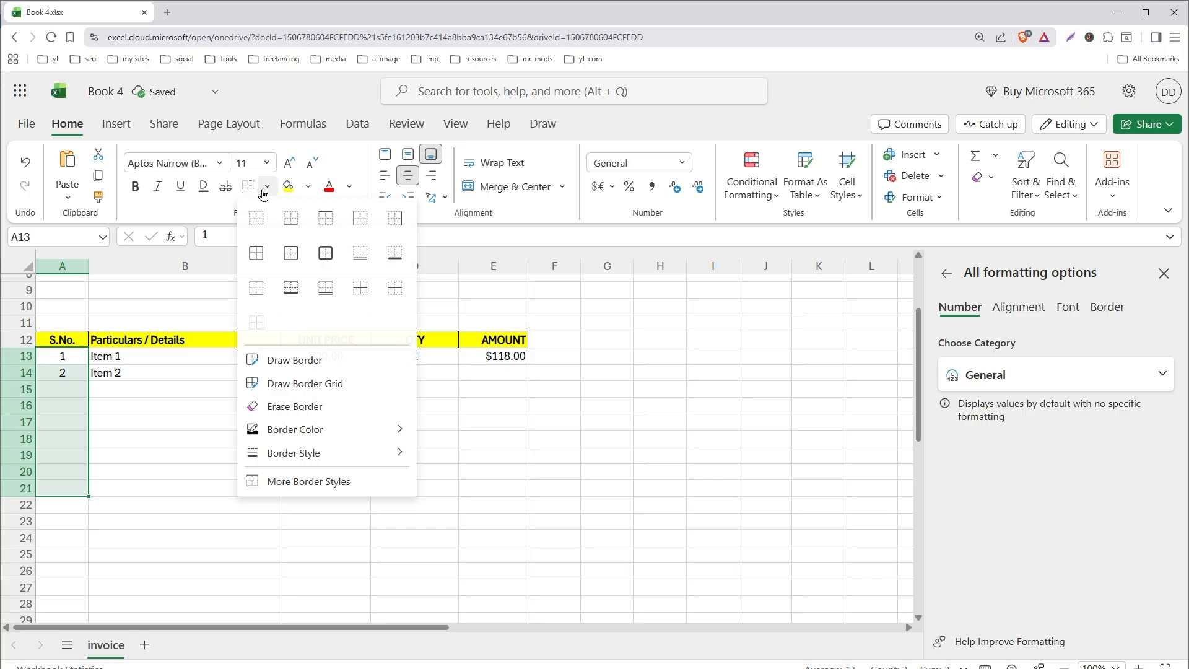
click(290, 252)
click(284, 403)
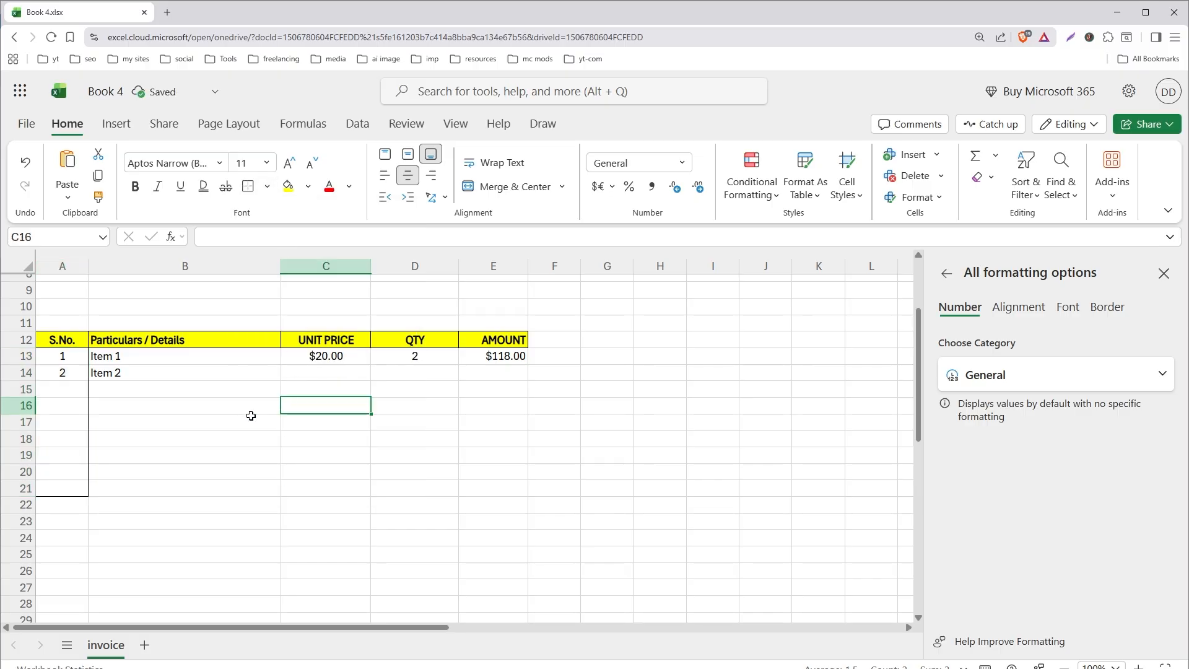
Step: Apply an outside border around the particulars cells B13:B21 and another around the unit price cells C13:C21
click(250, 359)
drag(250, 359, 223, 485)
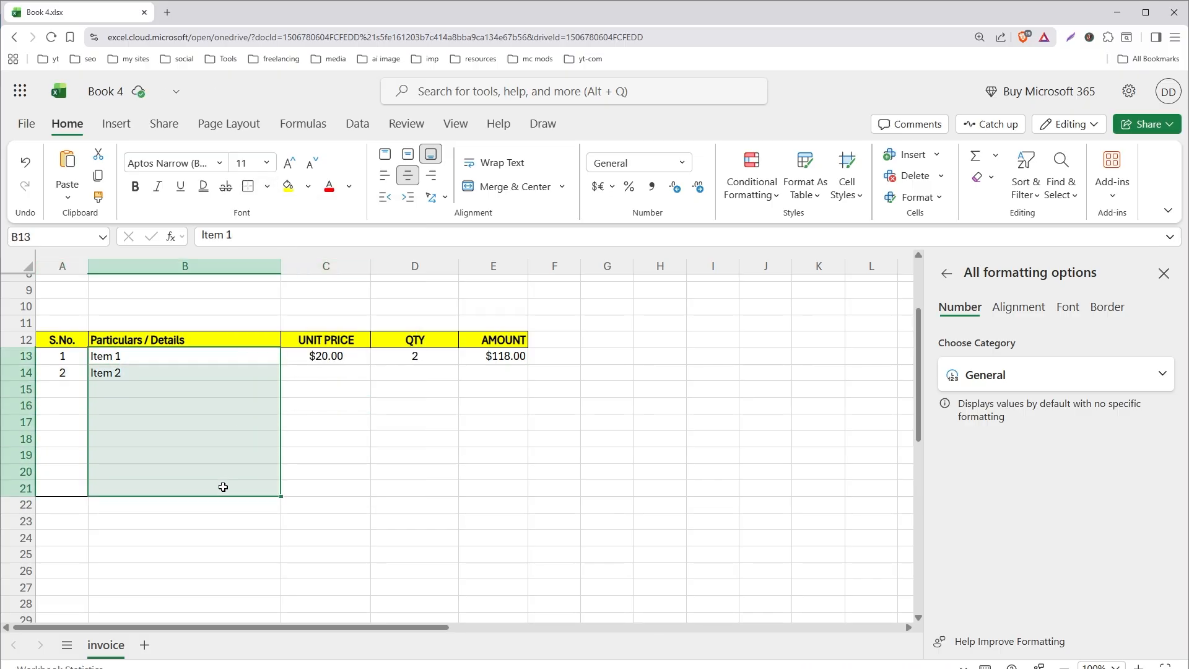
click(249, 187)
click(365, 438)
drag(351, 357, 332, 492)
click(249, 186)
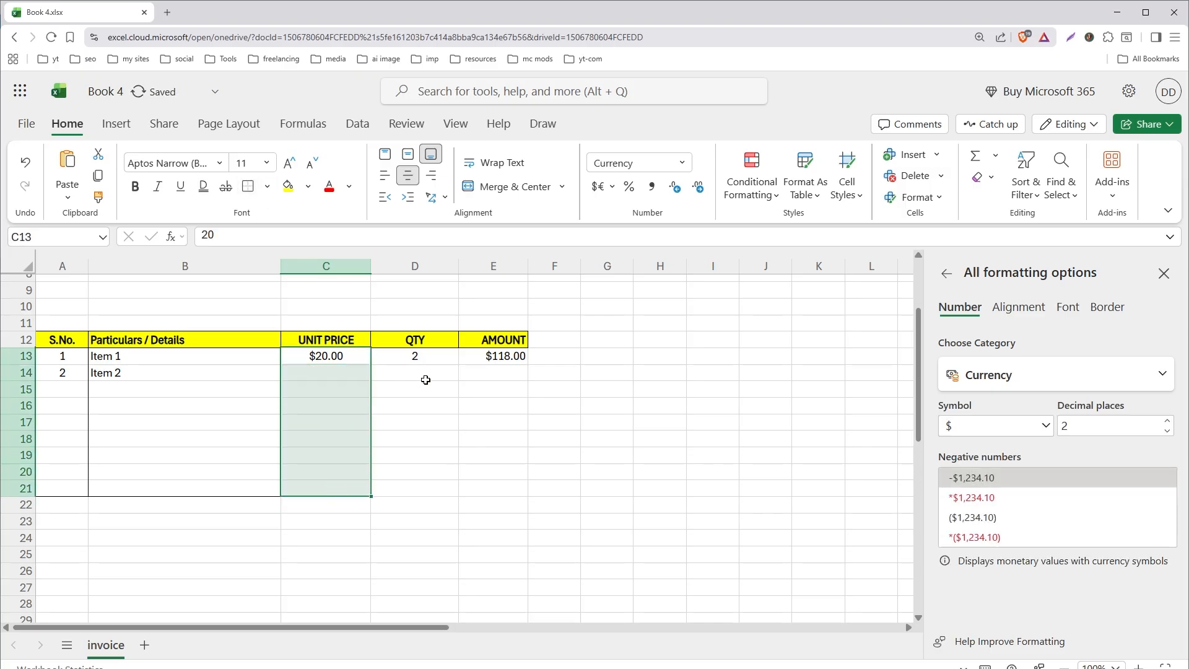
Step: Apply an outside border around the quantity cells D13:D21 and another around the amount cells E13:E21
click(446, 358)
drag(439, 377, 424, 490)
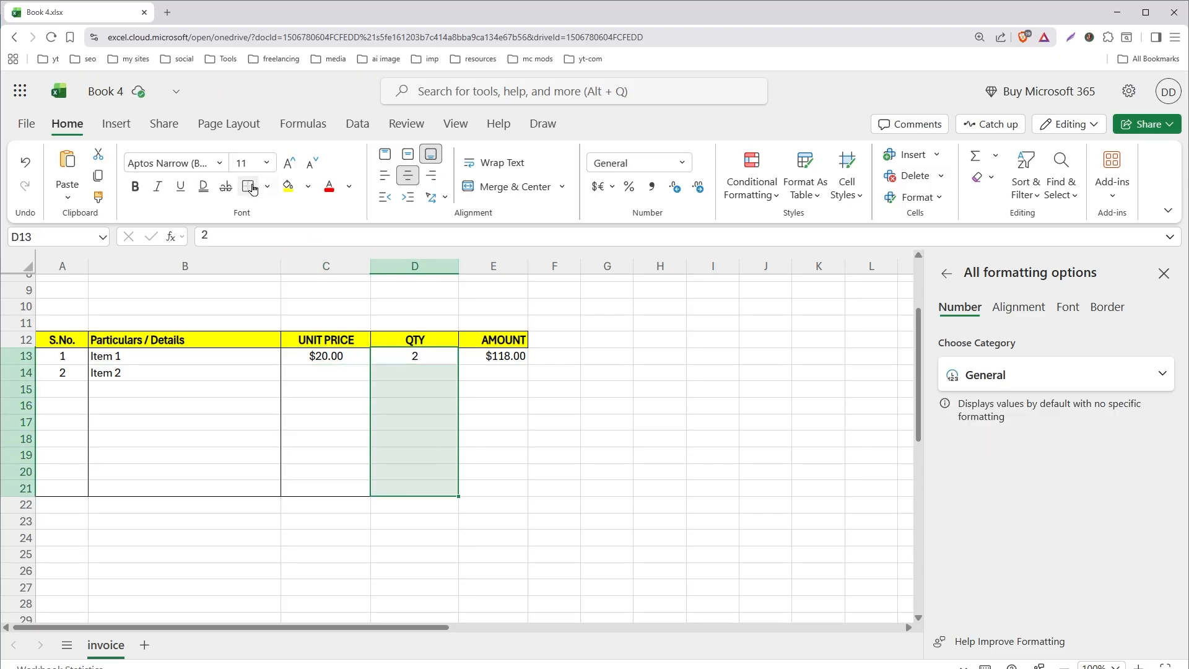
drag(488, 358, 483, 489)
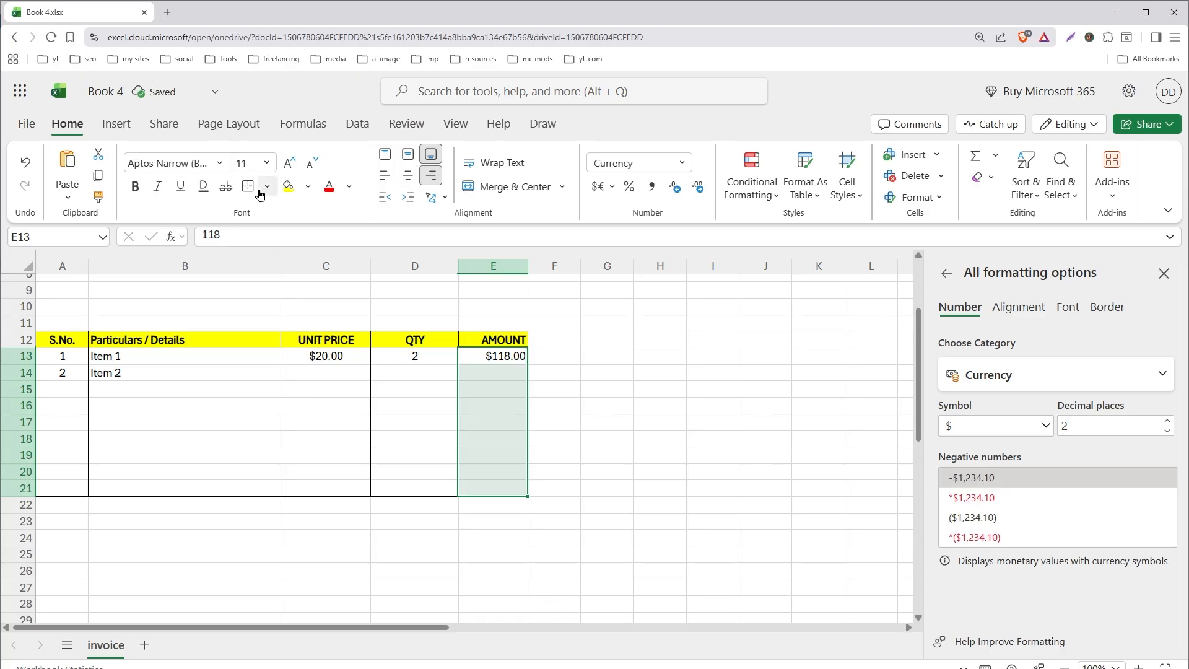
click(267, 186)
click(292, 256)
click(612, 439)
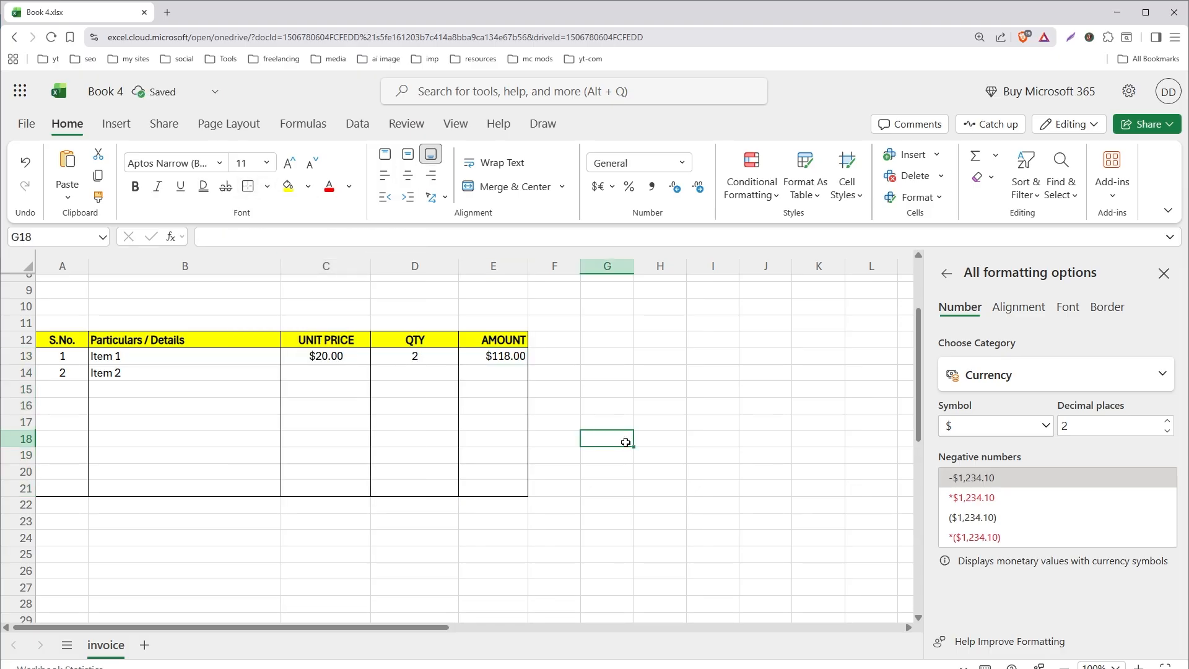
Step: Check the bordered item table in the print preview and return to the worksheet
click(660, 412)
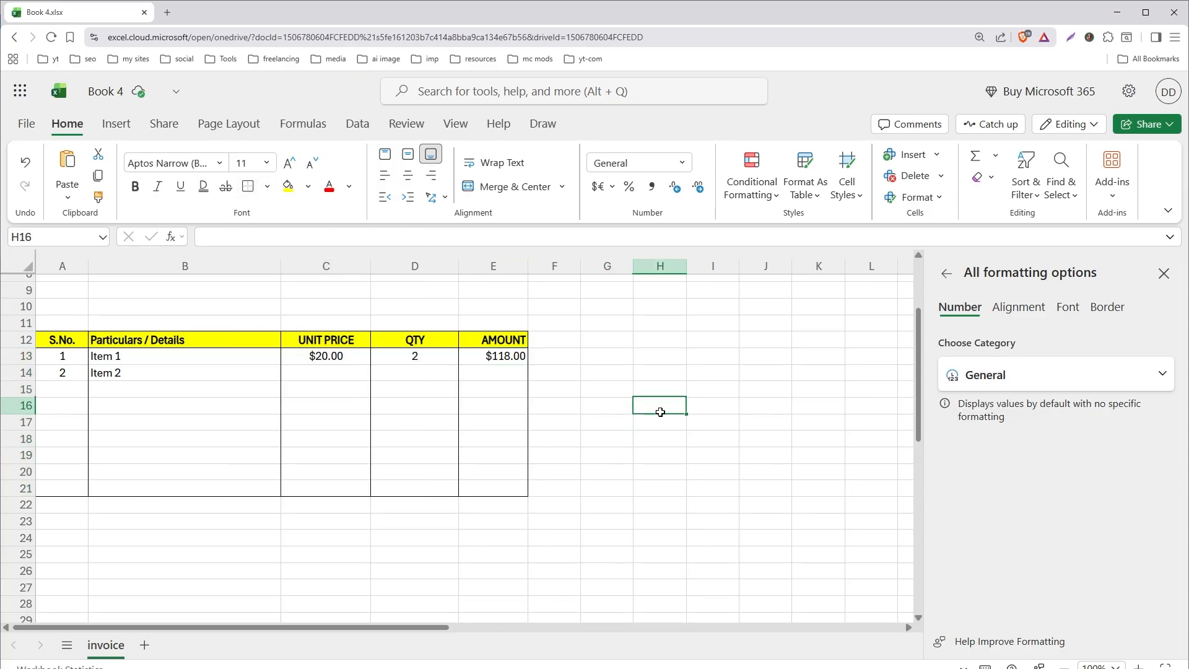
key(ctrl+p)
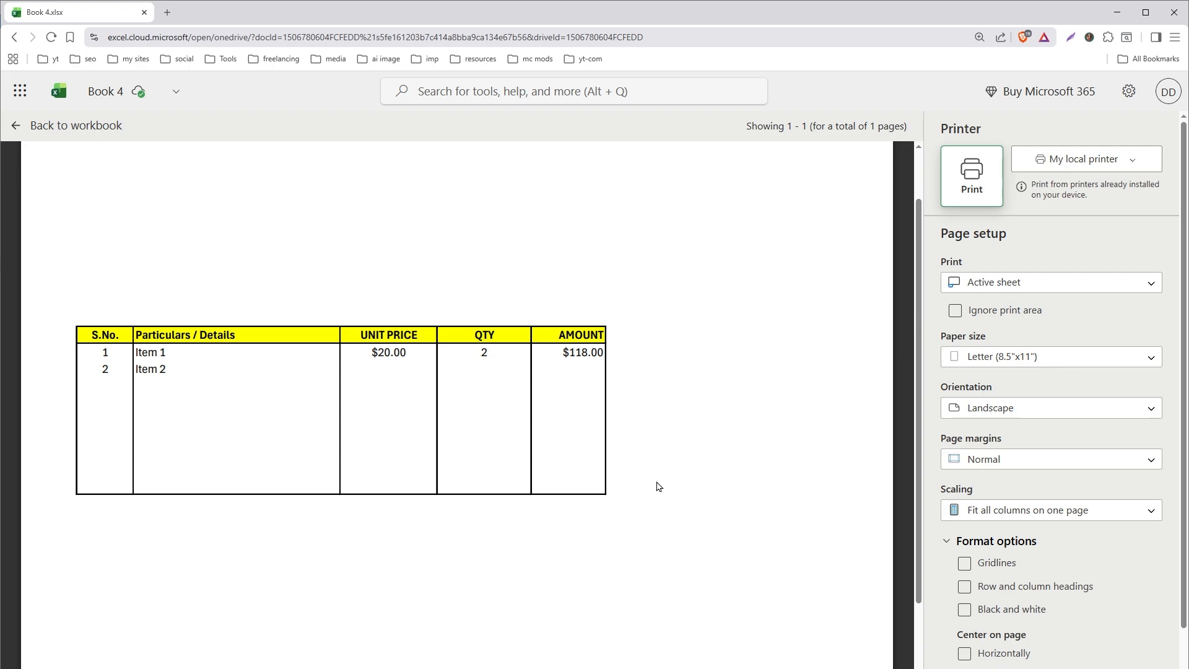
key(Escape)
Step: Enter the labels Subtotal, Sales Tax 10% and TOTAL in C22:C24 and make TOTAL bold
click(341, 506)
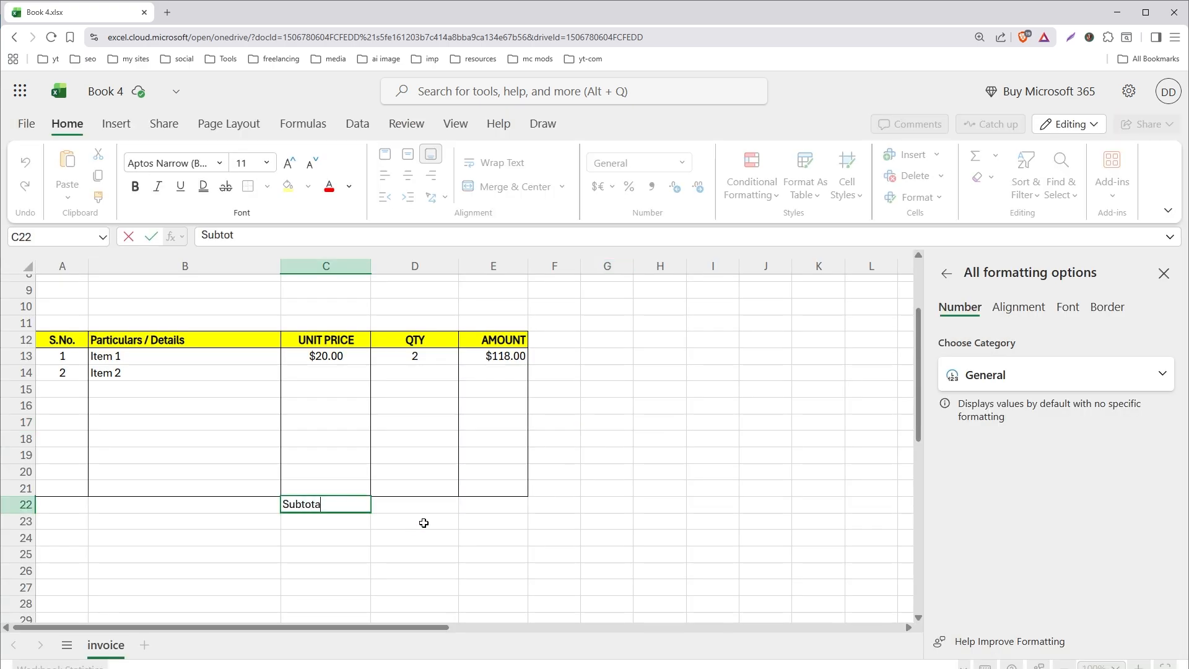
click(359, 521)
text(Sales Tax 10%)
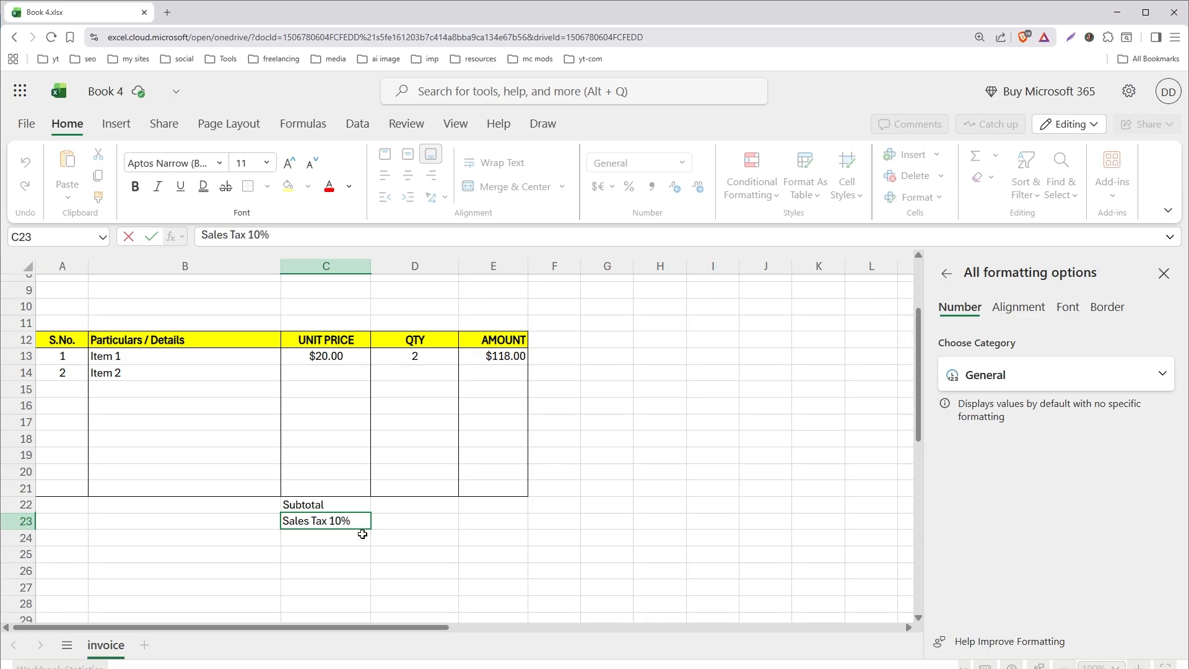
click(362, 534)
text(TOTAL)
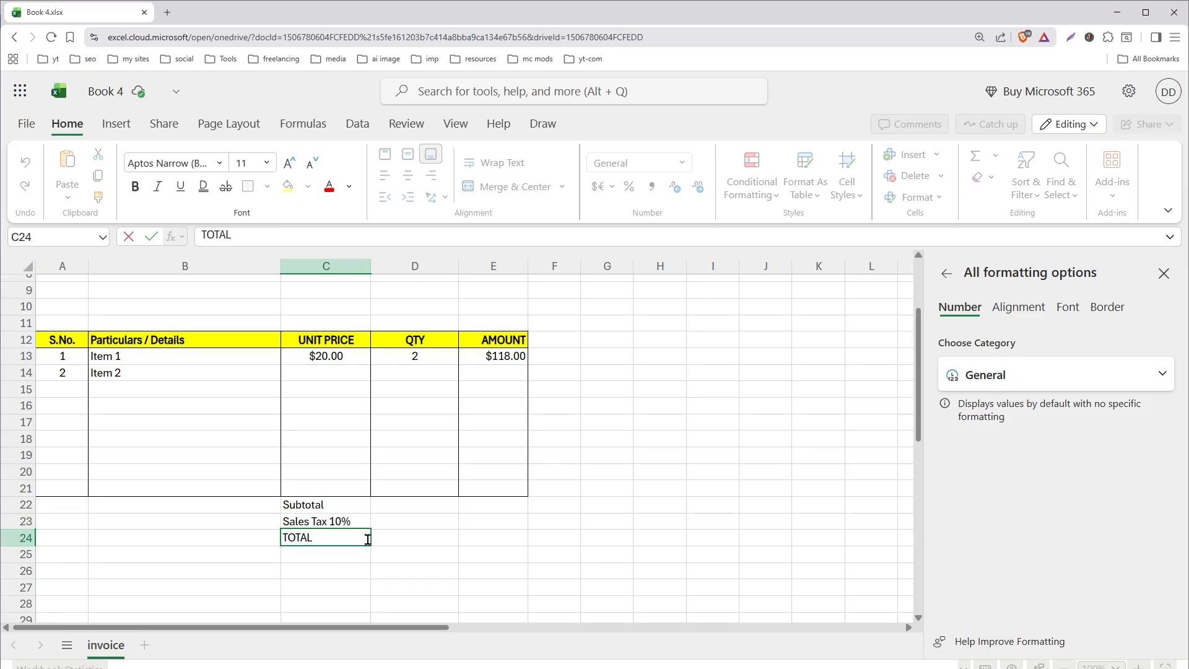
click(490, 538)
click(335, 538)
click(132, 191)
Step: Merge columns C and D separately in the Subtotal, Sales Tax 10% and TOTAL rows without centring the labels
drag(346, 505, 406, 500)
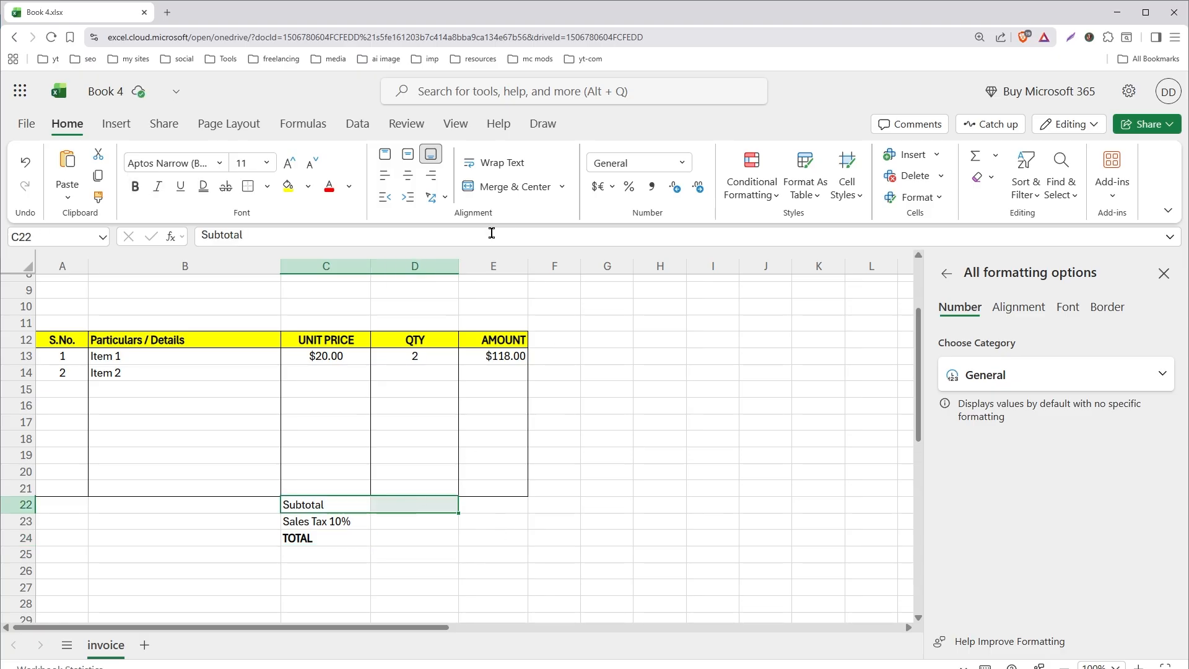
click(560, 187)
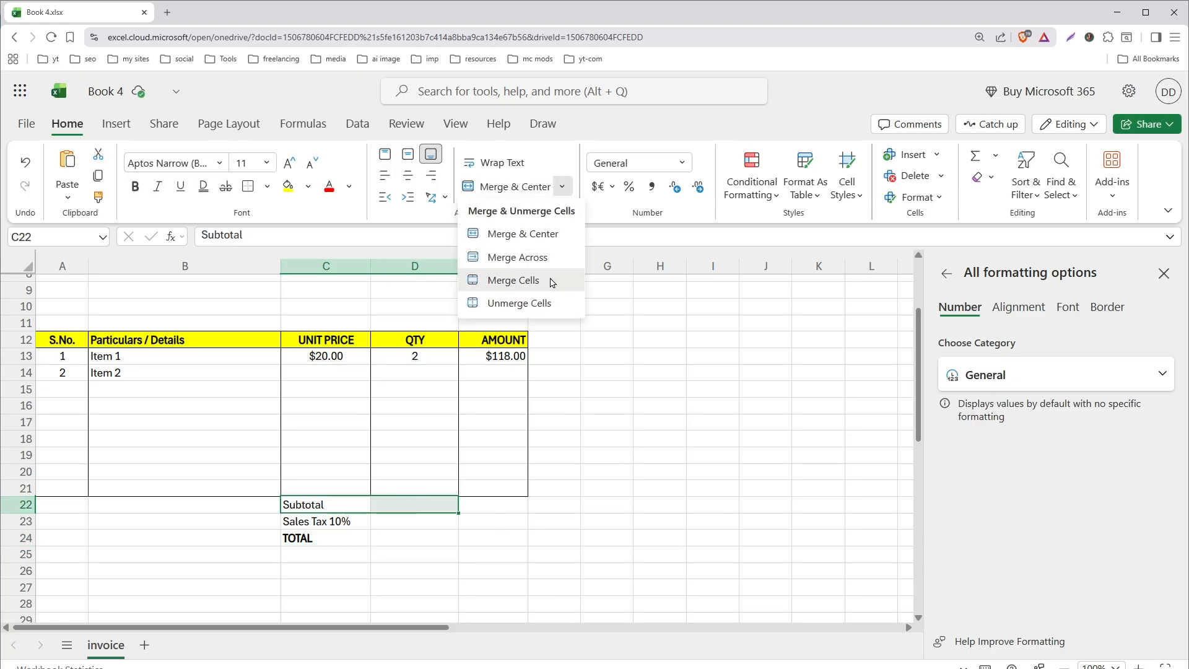
click(552, 276)
drag(362, 522, 406, 521)
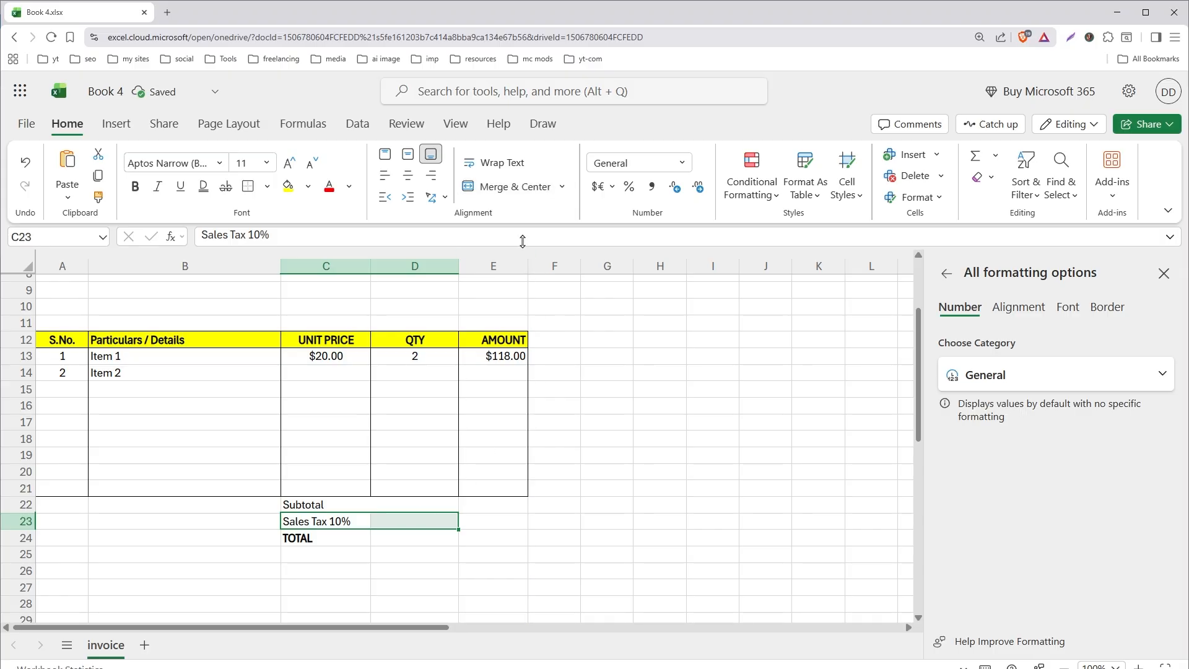
click(562, 187)
click(538, 279)
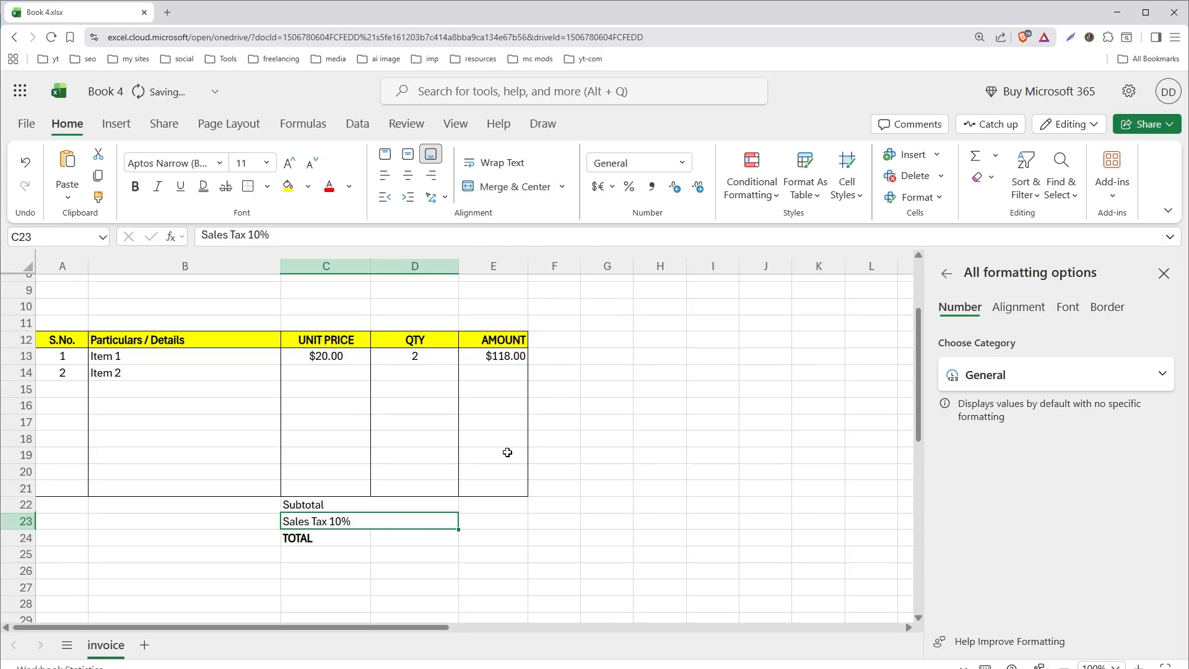
drag(353, 541, 412, 539)
click(562, 187)
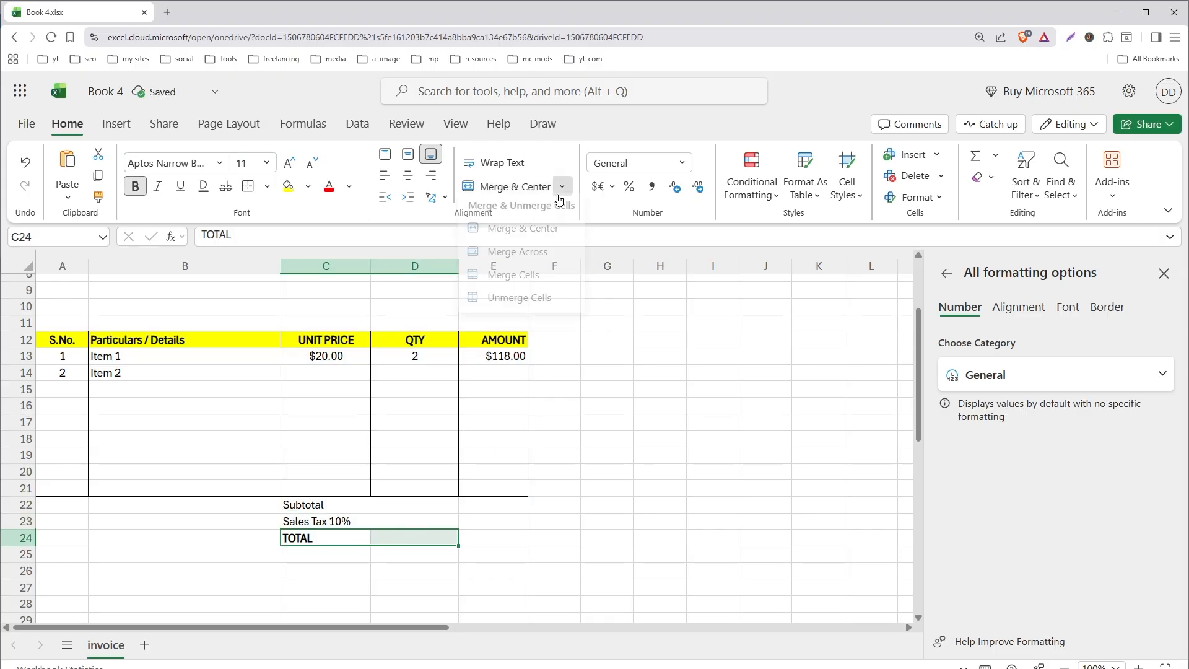
click(525, 279)
Step: Apply all borders to the merged total labels in C22:D24 and to the adjacent amount cells E22:E24
drag(372, 505, 414, 534)
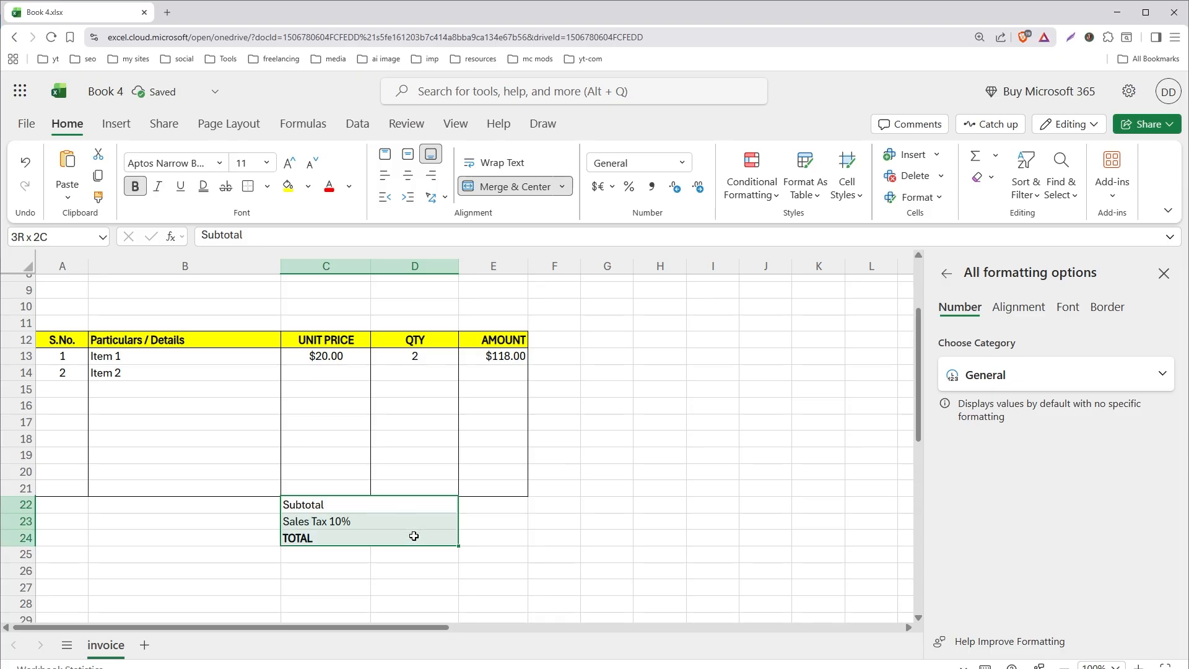
click(267, 186)
click(300, 278)
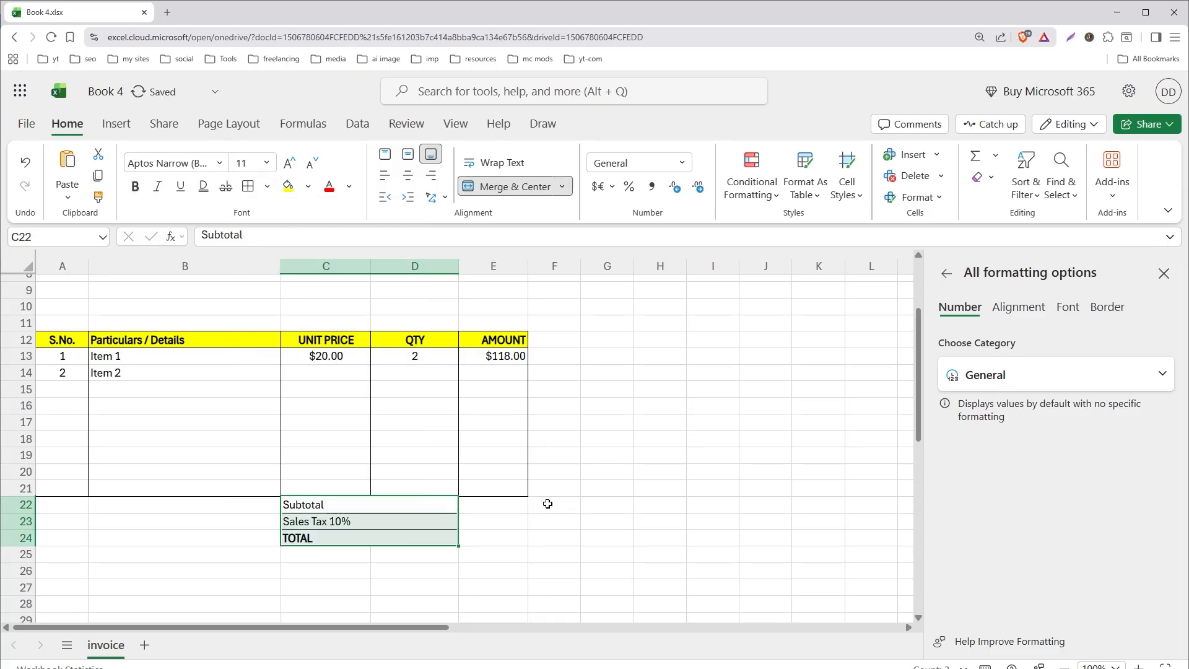
click(515, 505)
drag(499, 510, 507, 541)
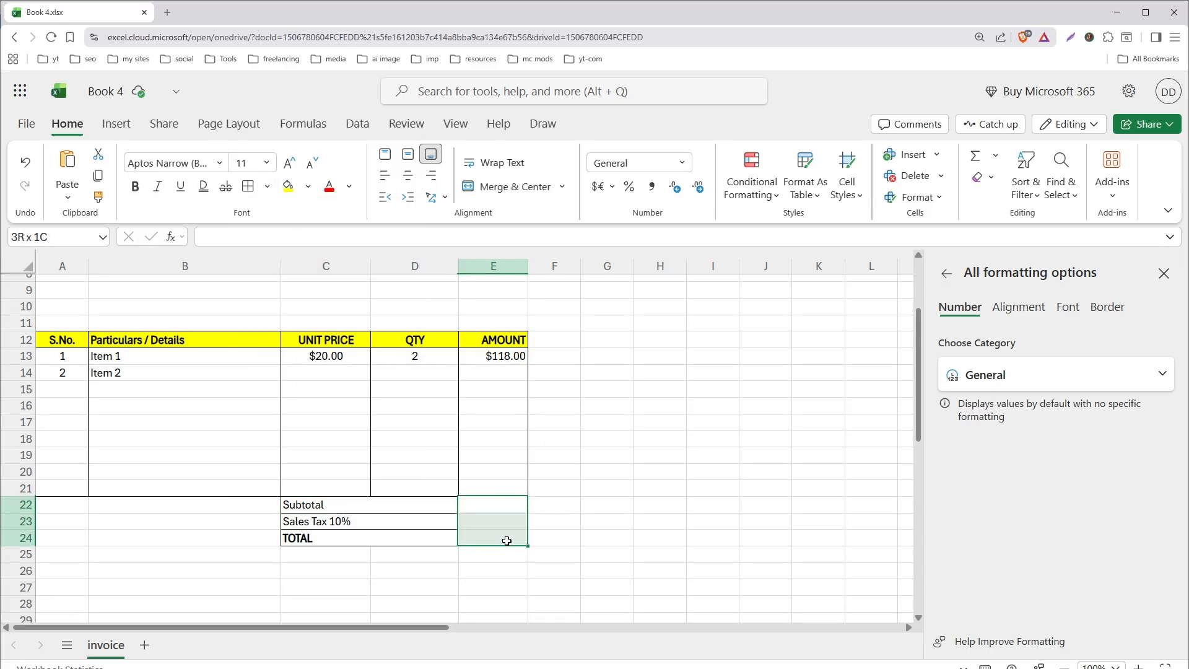
click(267, 186)
click(254, 254)
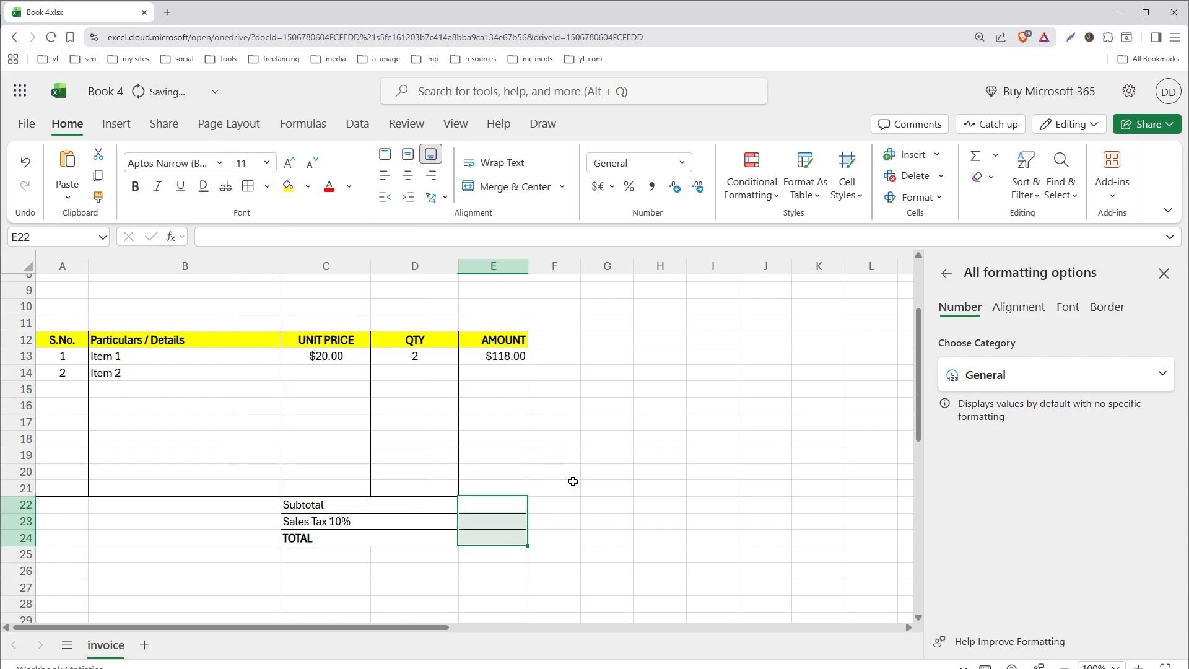
Step: Check how the invoice table and its totals block look in the print preview and return to the workbook
click(604, 483)
key(ctrl+p)
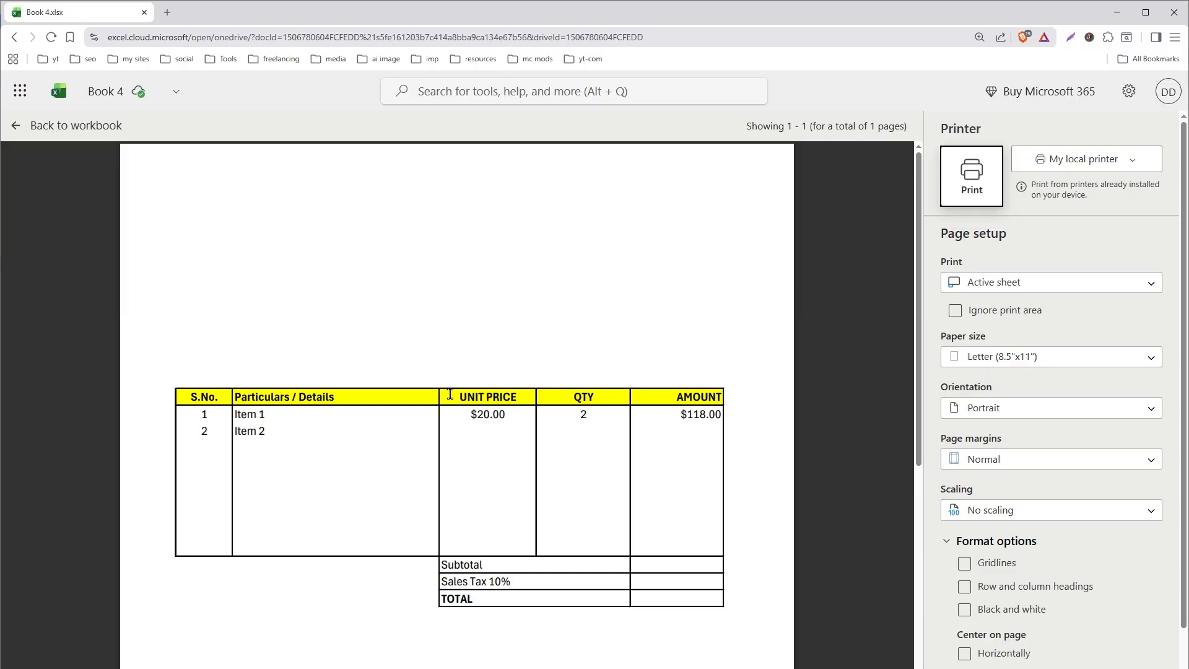
click(120, 127)
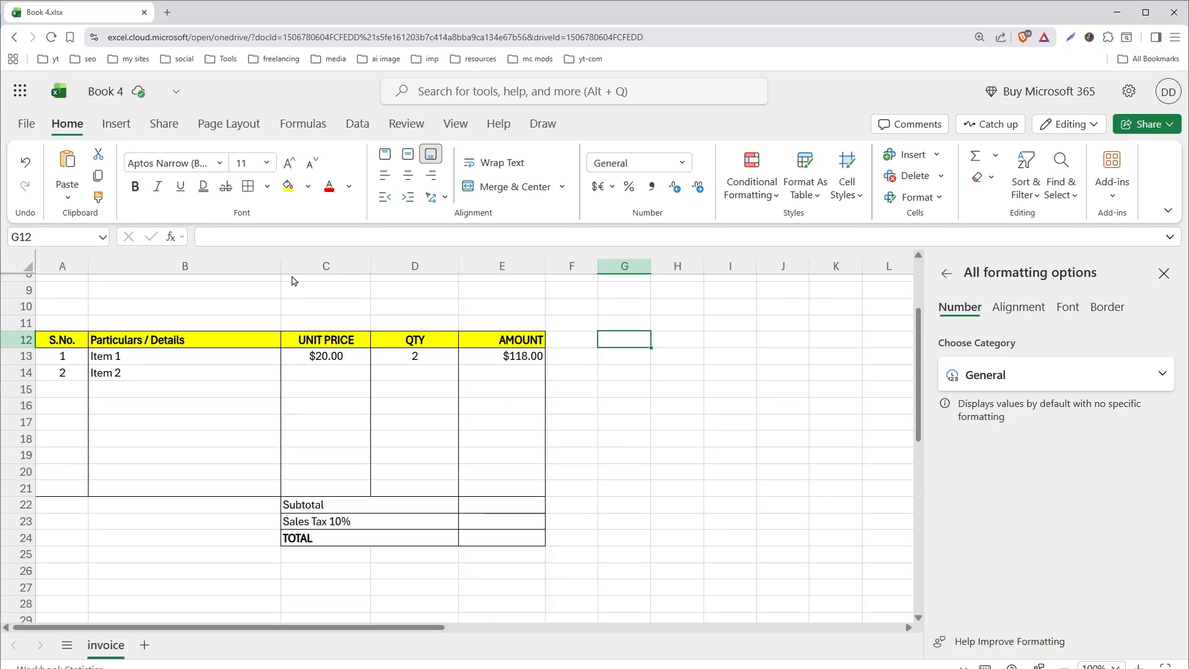
Step: Enter the serial numbers 3, 4 and 5 in A15:A17
click(169, 394)
click(65, 390)
text(3)
key(Return)
text(4)
key(Return)
text(5)
Step: Enter Item 3, Item 4 and Item 5 in the particulars cells B15:B17
click(163, 390)
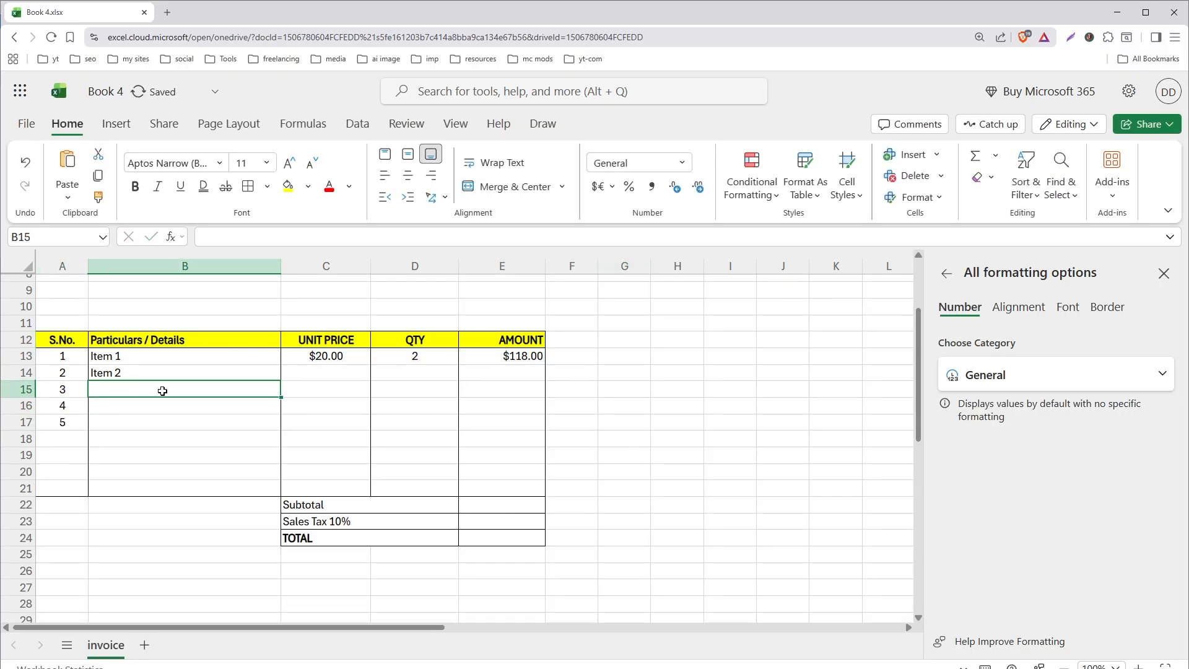
text(Item 3)
click(258, 403)
text(Item 4)
click(248, 419)
text(Item )
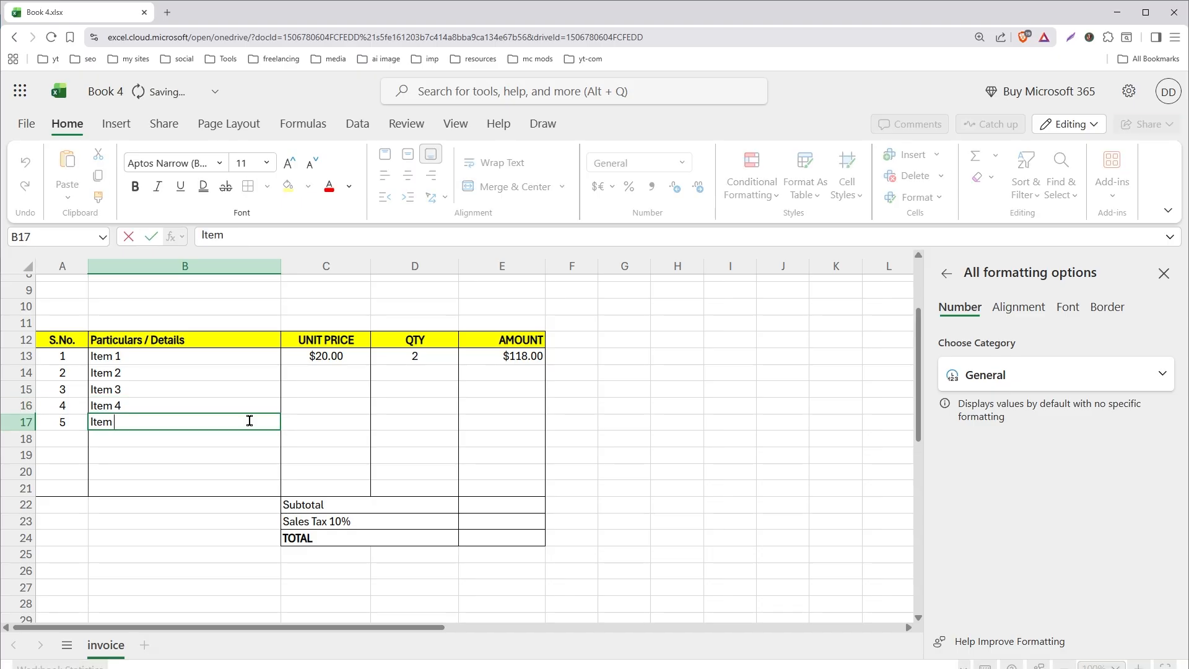
text(5)
key(Return)
Step: Enter a unit price of $10 for Item 2 in C14 and set its currency format to 2 decimal places
click(330, 373)
text($10)
key(Return)
click(347, 373)
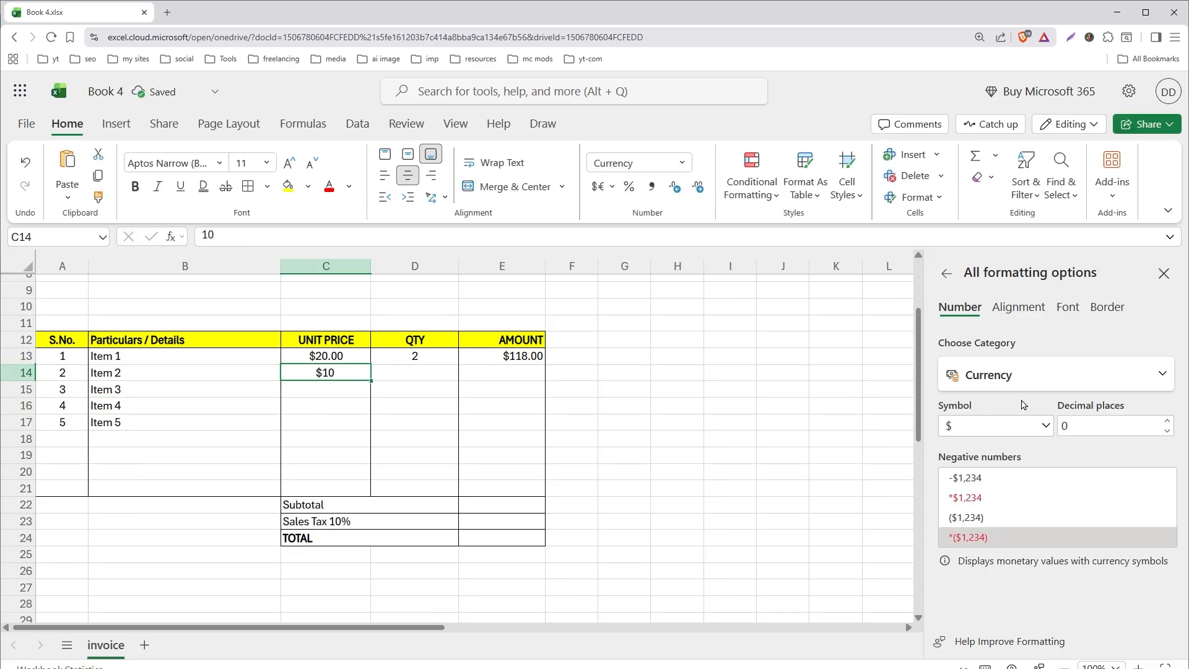
double_click(1107, 424)
text(2)
key(Return)
Step: Enter the unit prices 5, 4 and 30 in C15:C17 and format these cells as Currency
click(348, 390)
text(5)
click(347, 404)
text(4)
click(349, 420)
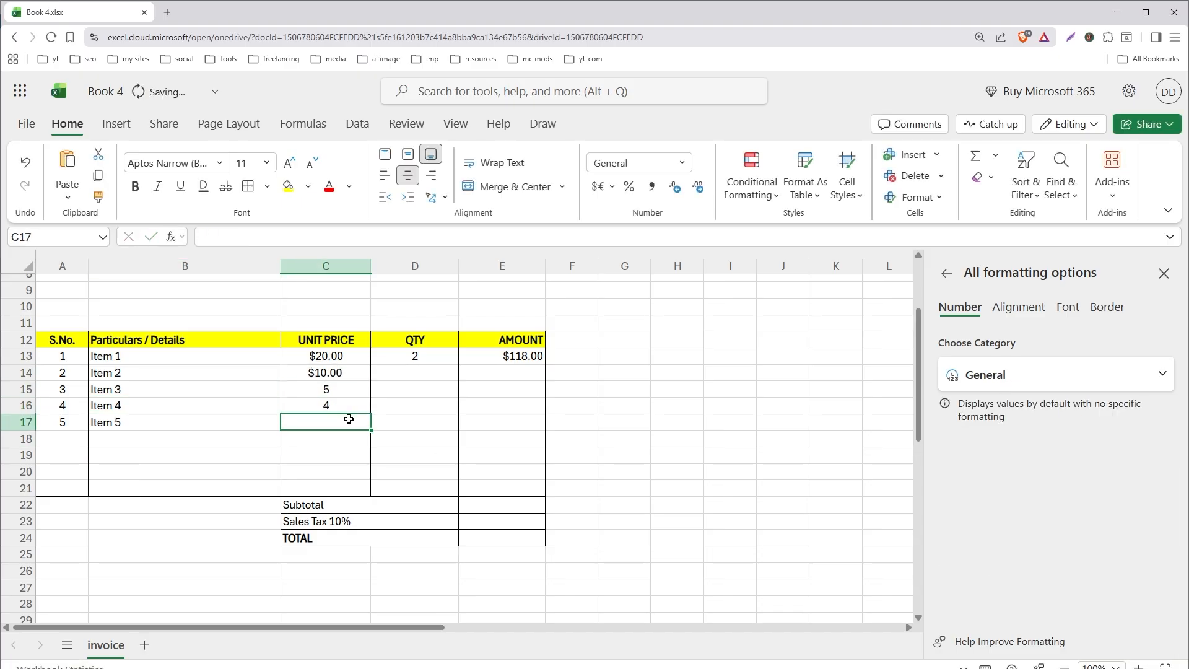
text(30)
drag(348, 390, 353, 422)
click(1006, 375)
click(793, 392)
click(350, 439)
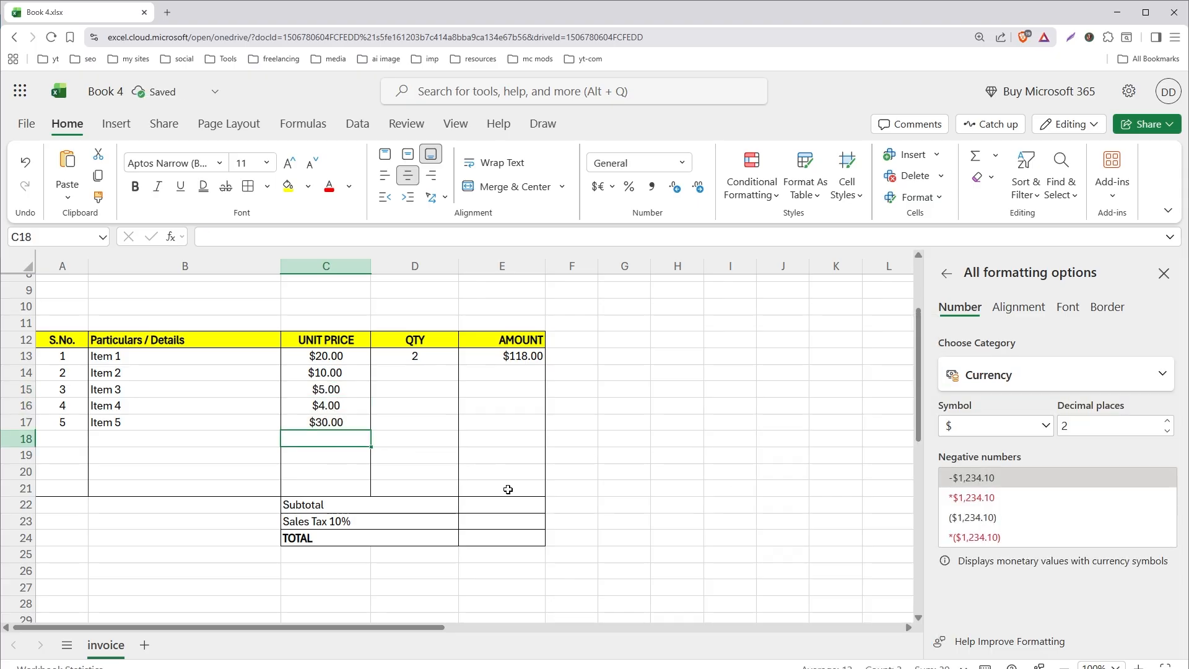
Step: Enter the quantities 1, 3, 8 and 6 for Items 2 to 5 in D14:D17
click(425, 372)
text(1)
click(425, 388)
text(3)
click(425, 403)
text(8)
click(426, 418)
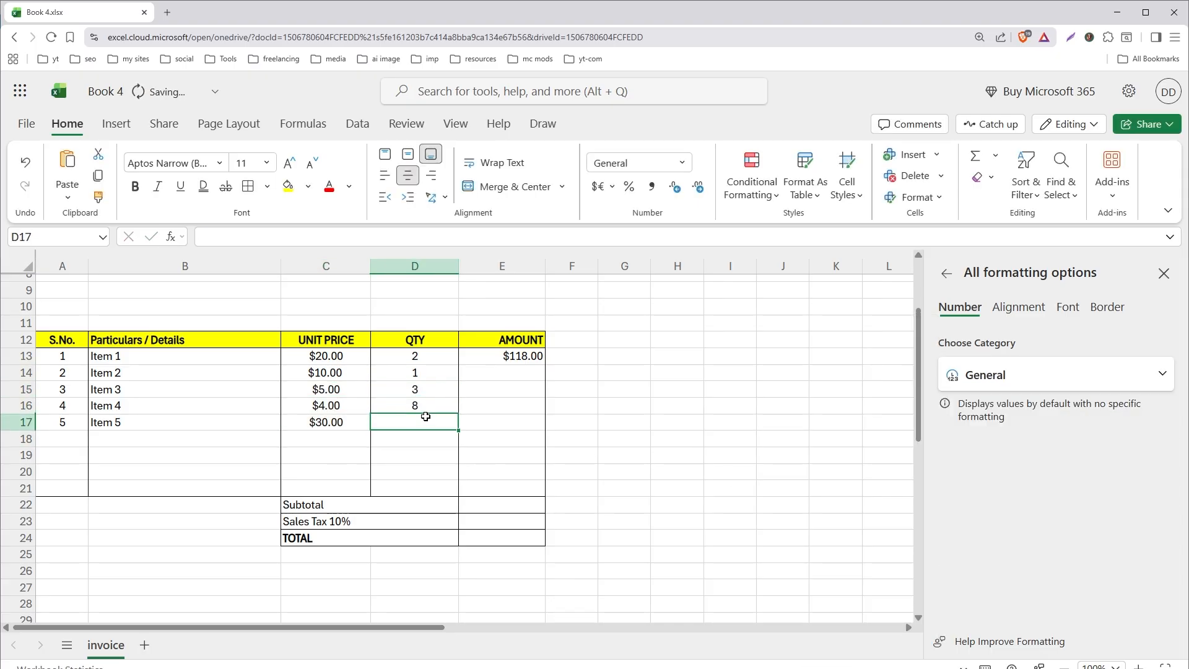
text(6)
Step: Replace the fixed amount in E13 with the formula =D13*C13
click(515, 356)
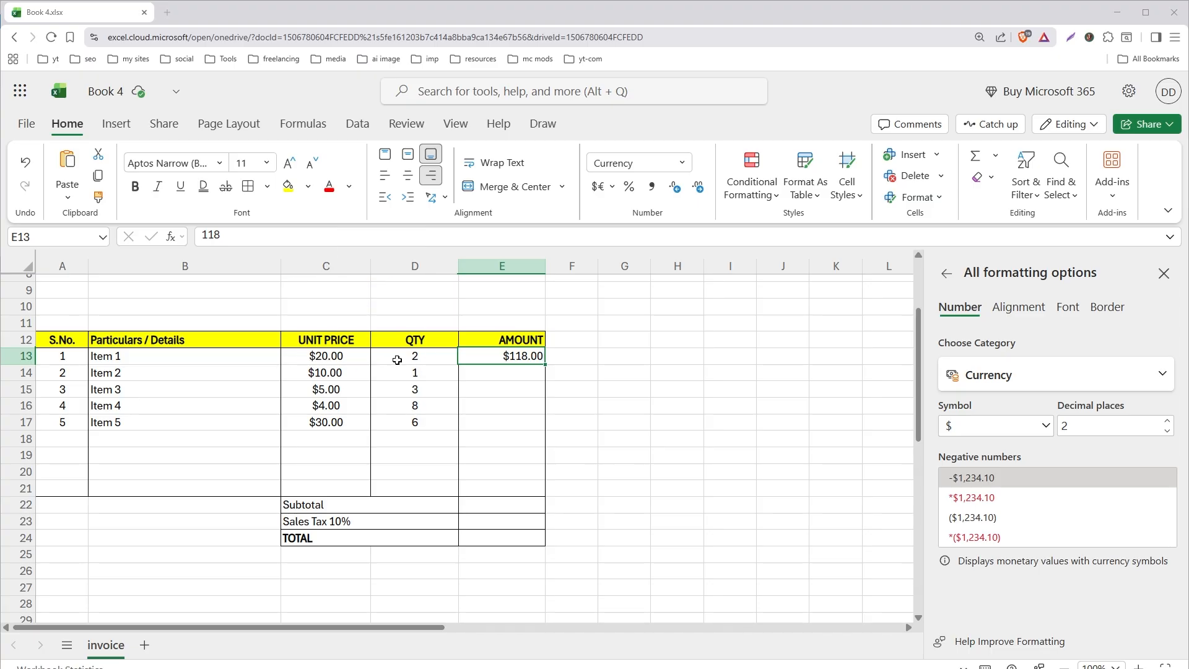
click(381, 238)
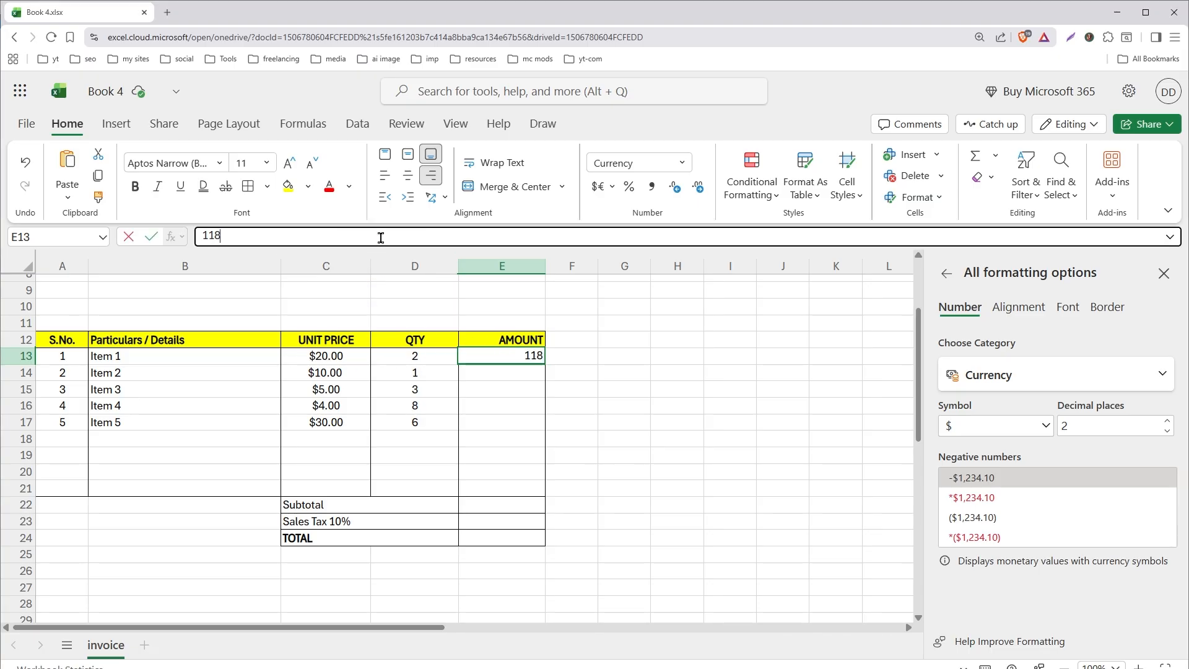
key(ctrl+a)
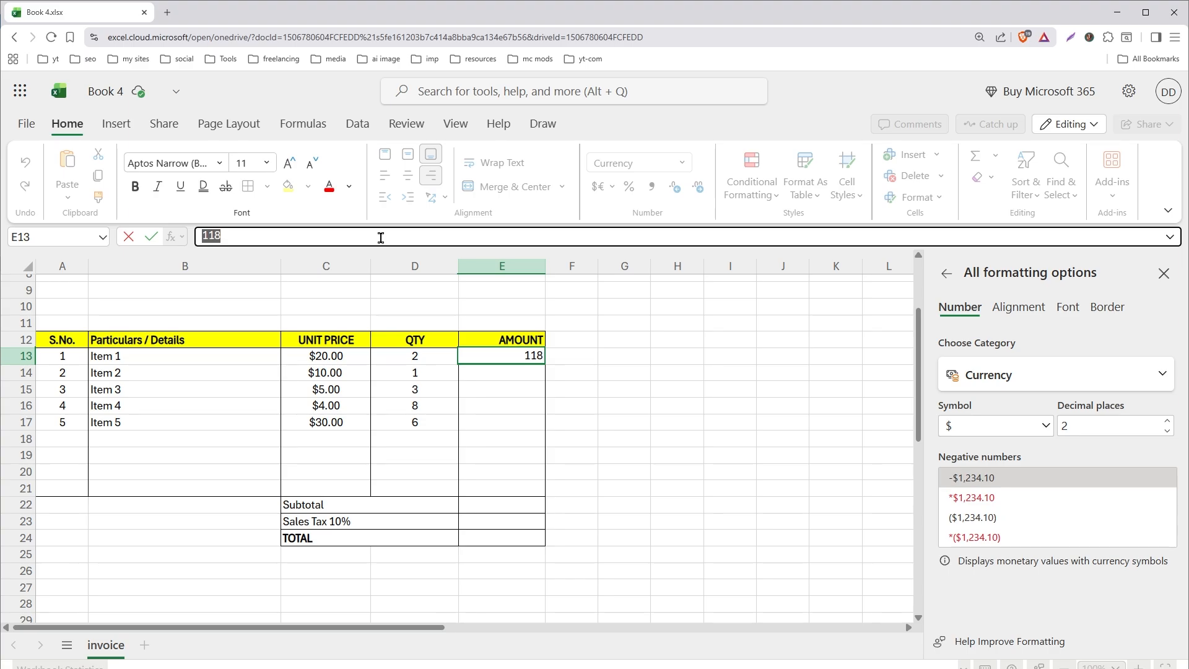
text(=D1)
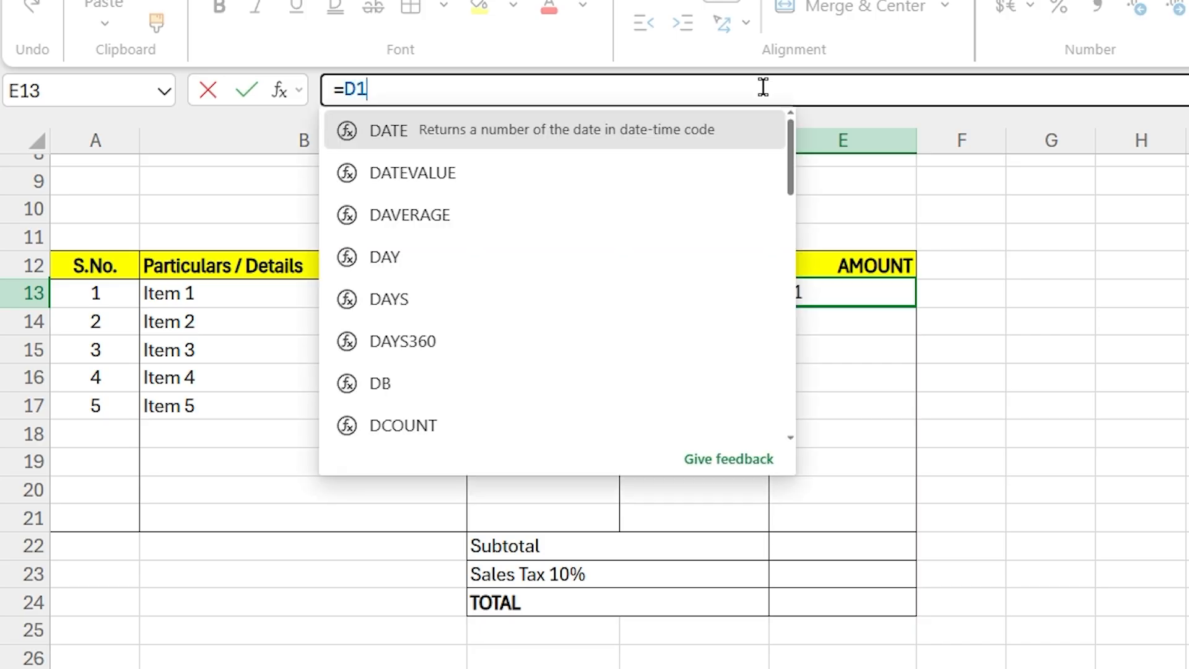
text(3*)
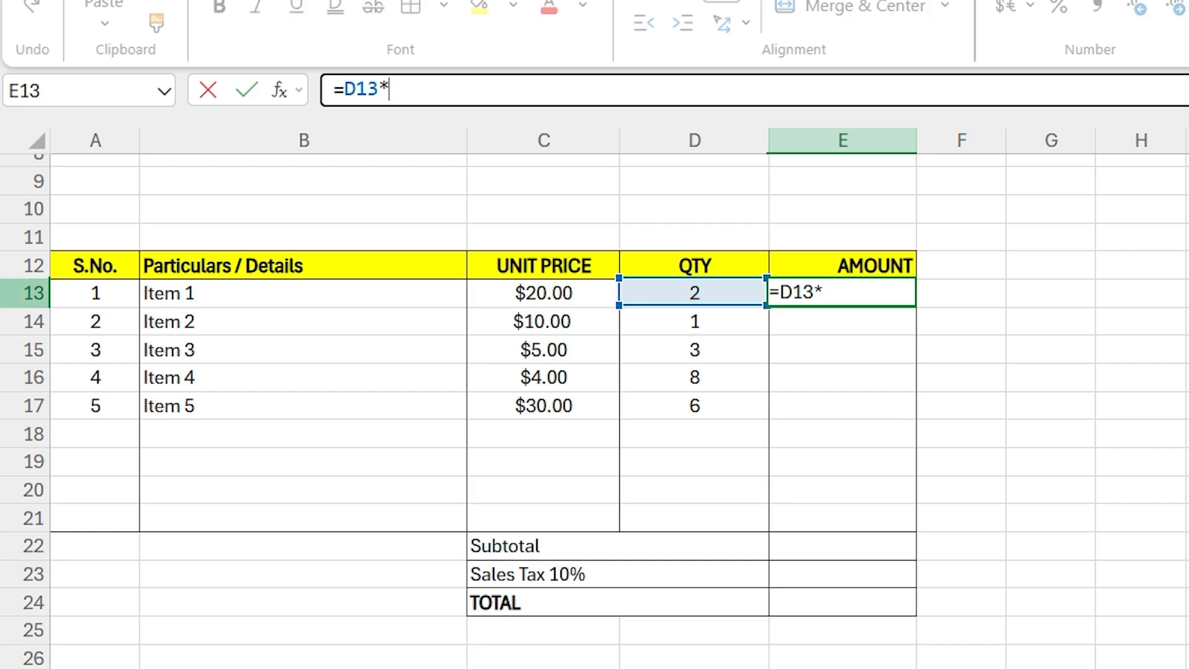
text(C)
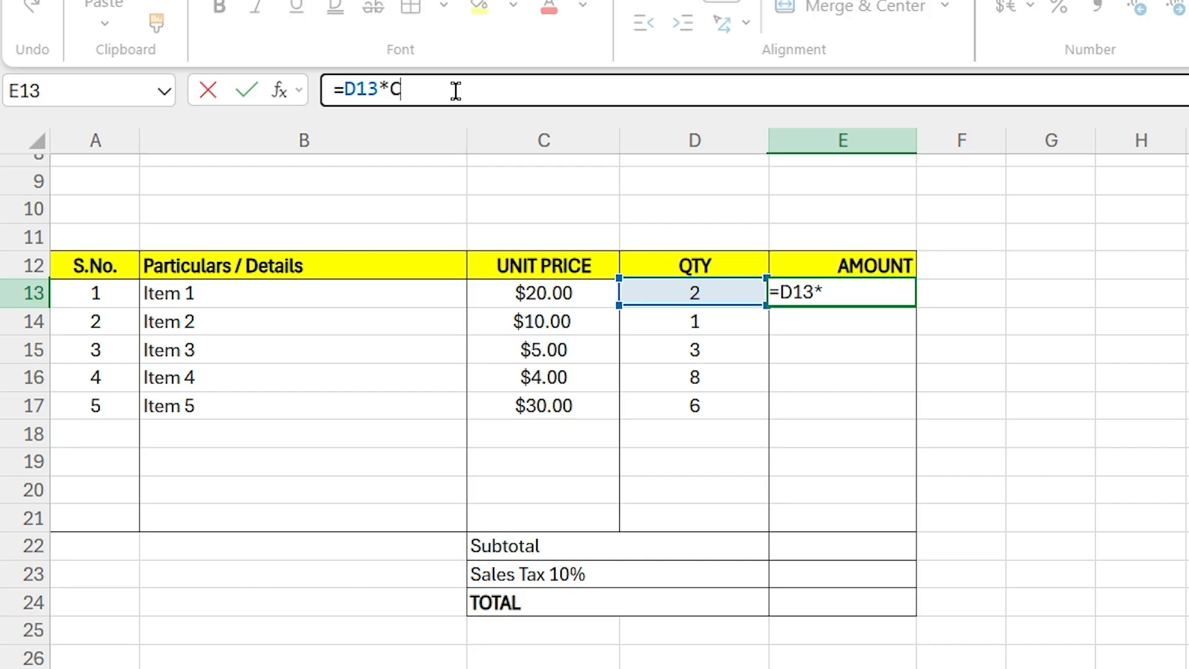
text(13)
key(Return)
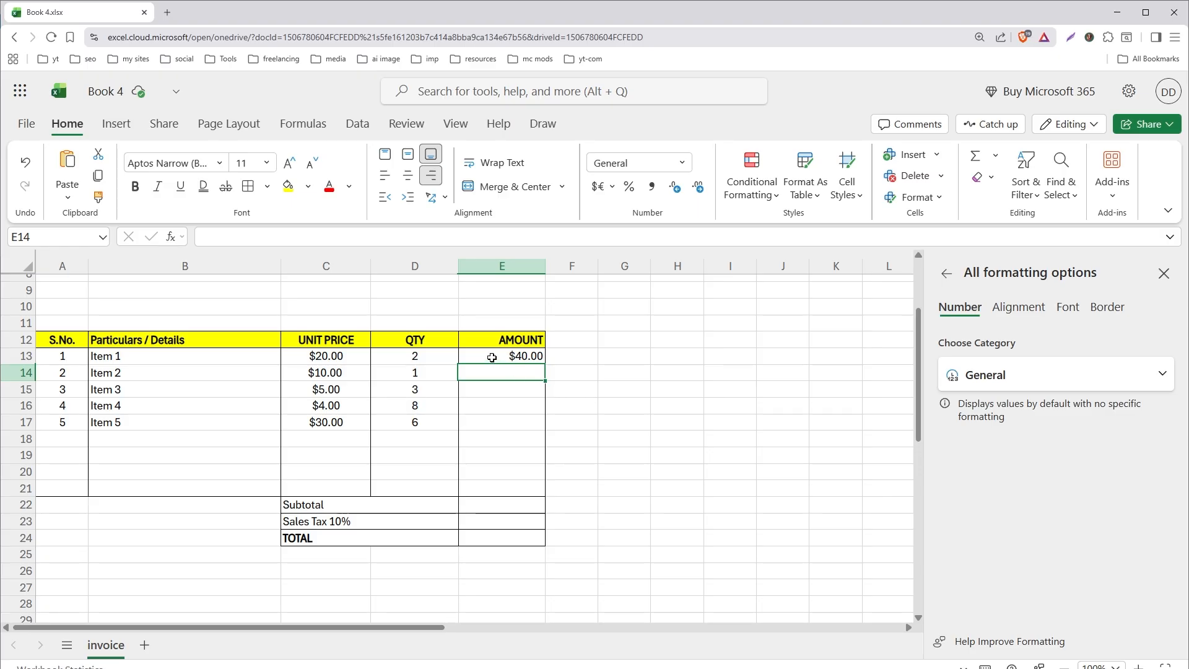
Step: Fill the amount formula from E13 down through E21
click(492, 358)
drag(545, 365, 541, 489)
click(625, 405)
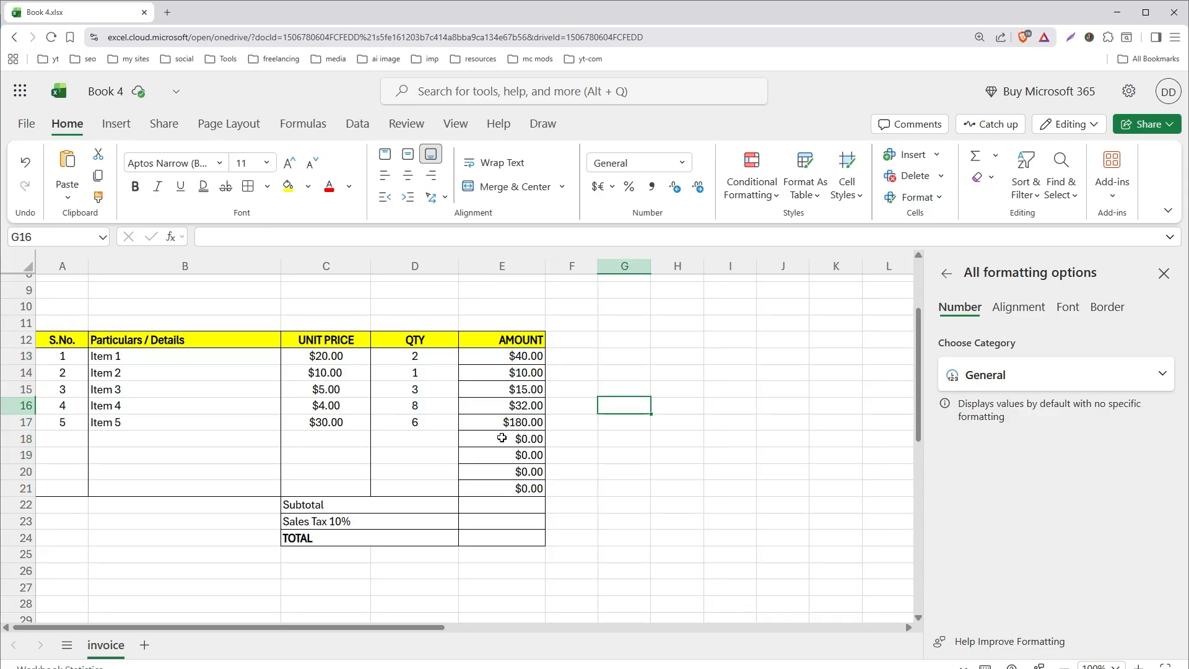
Step: Undo the last fill of the amount formula below E13
click(502, 438)
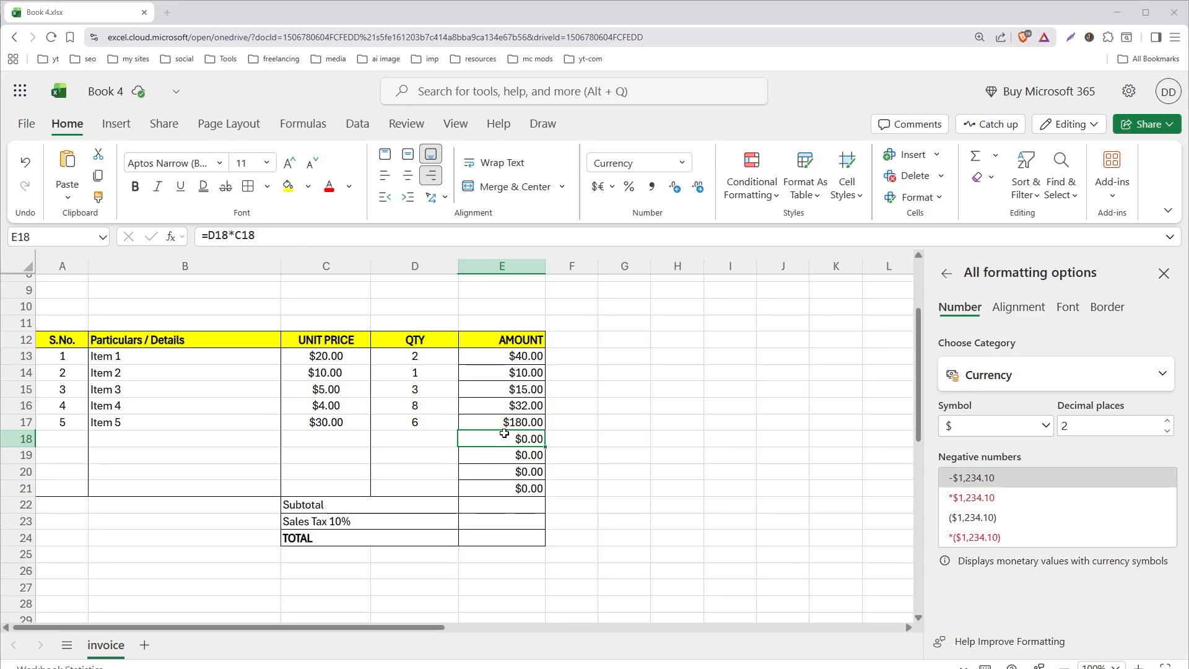
key(ctrl+z)
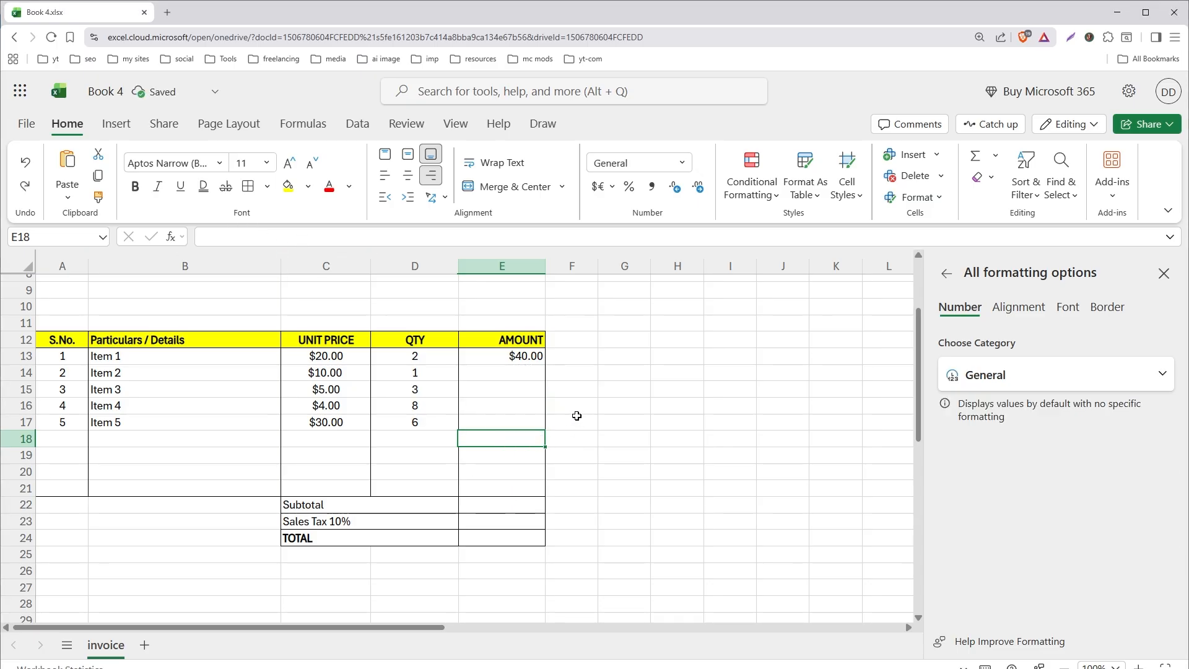
Step: Insert IF(OR(C13="", D13=""), "") before the product in E13's formula to return blank when price or quantity is empty
click(482, 359)
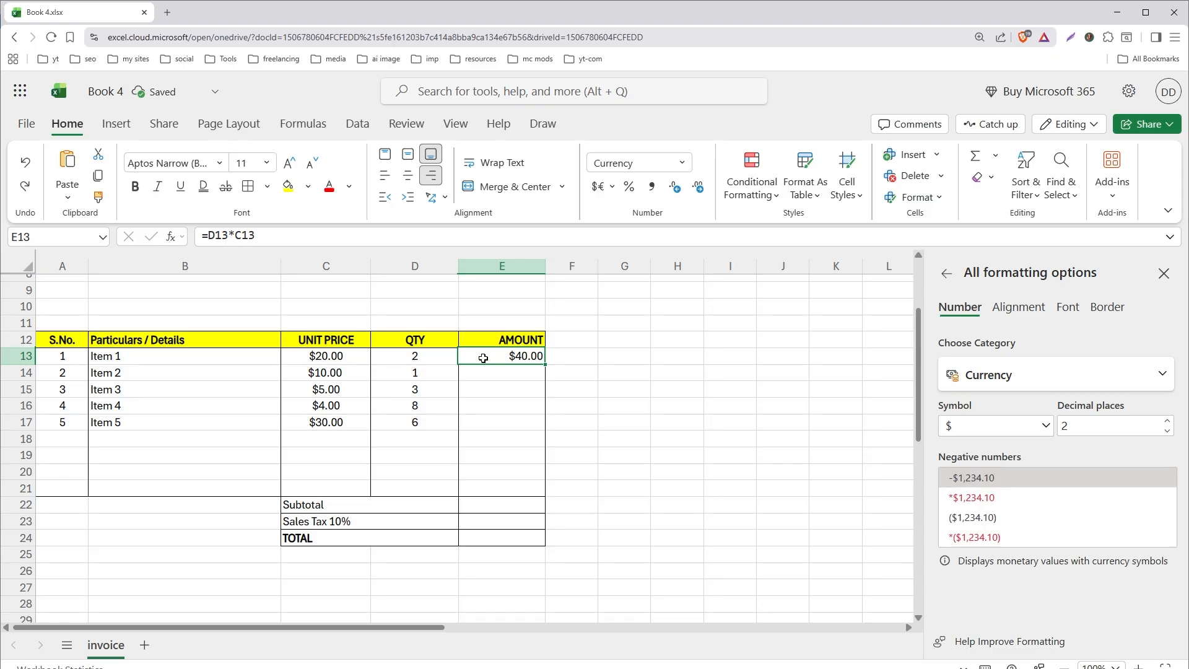
click(446, 238)
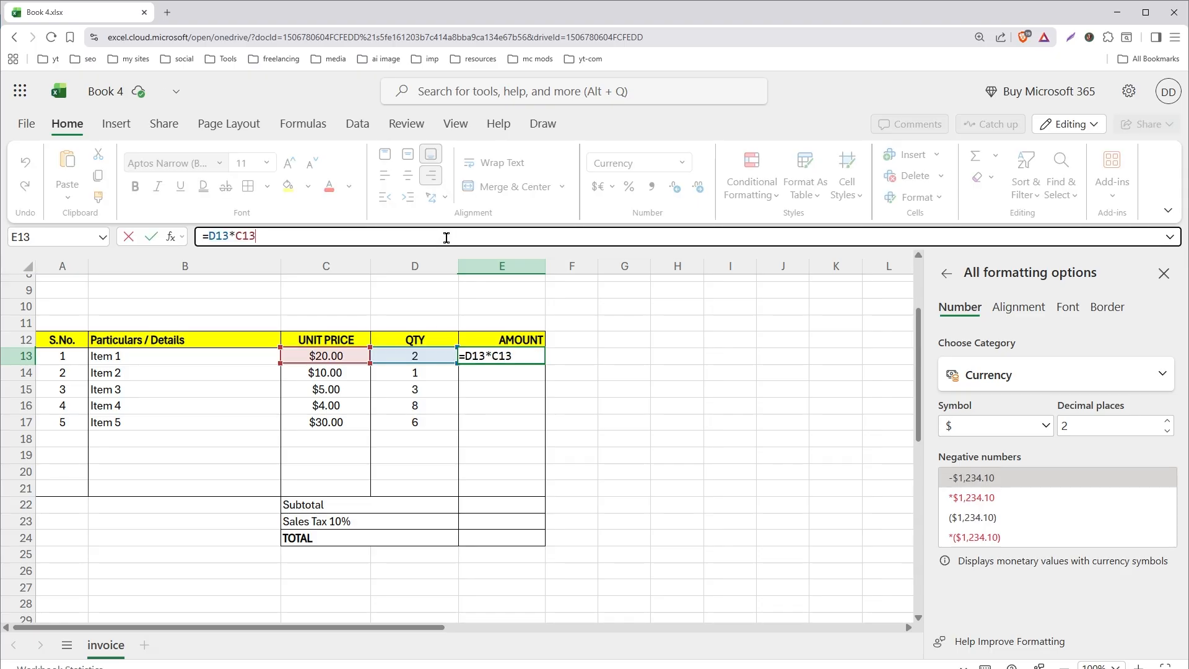
key(Home)
key(Right)
text(IF(OR)
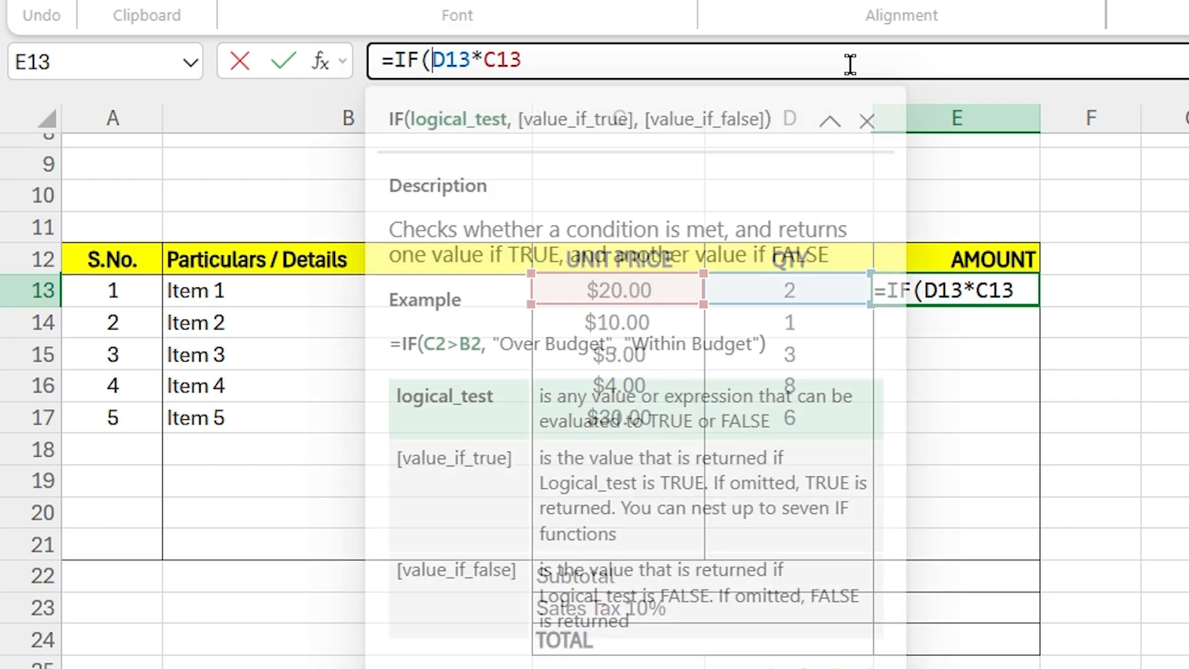
text())
key(Left)
key(Left)
key(Left)
text(OR(C13)
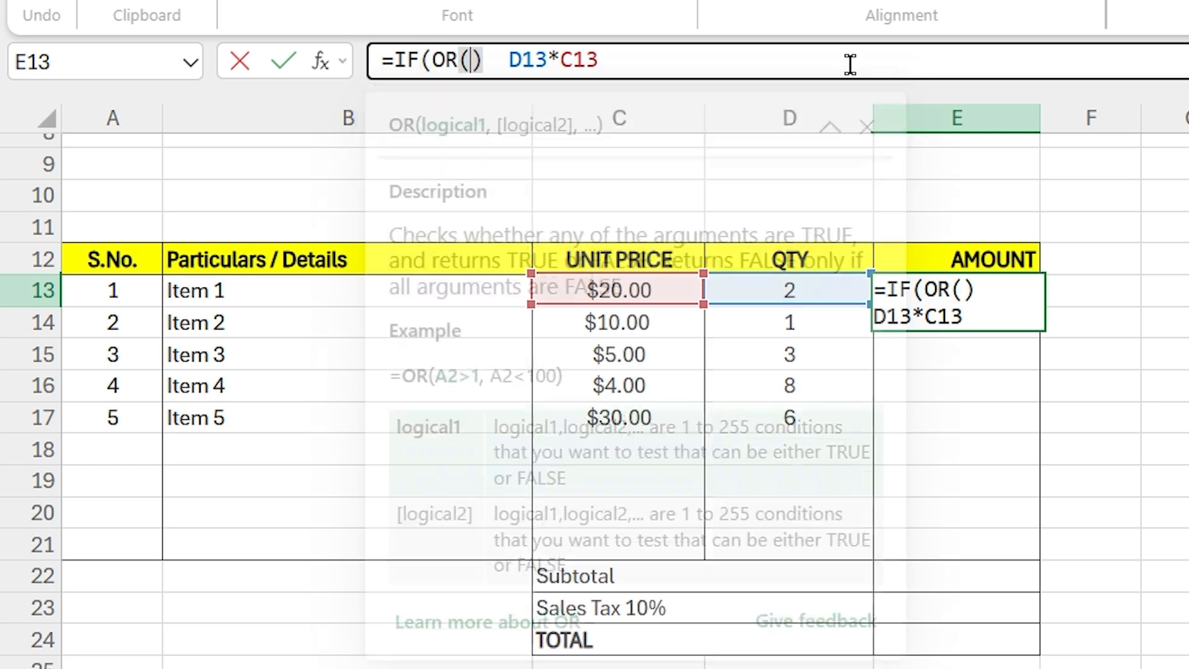
text(="")
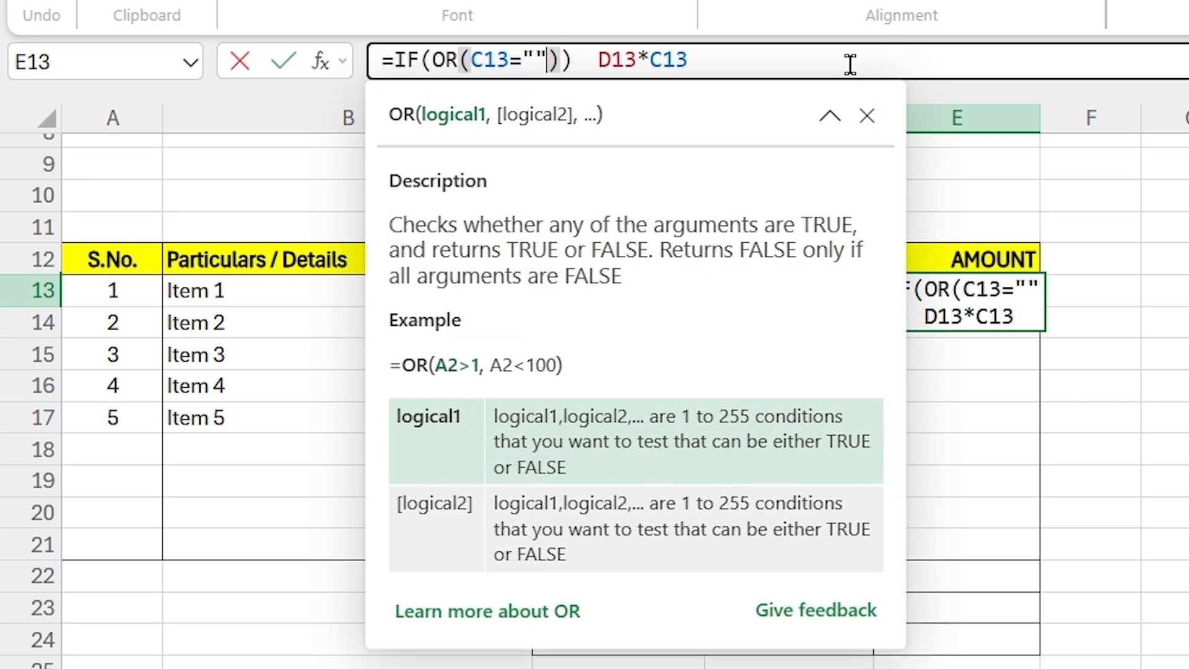
text(, D13)
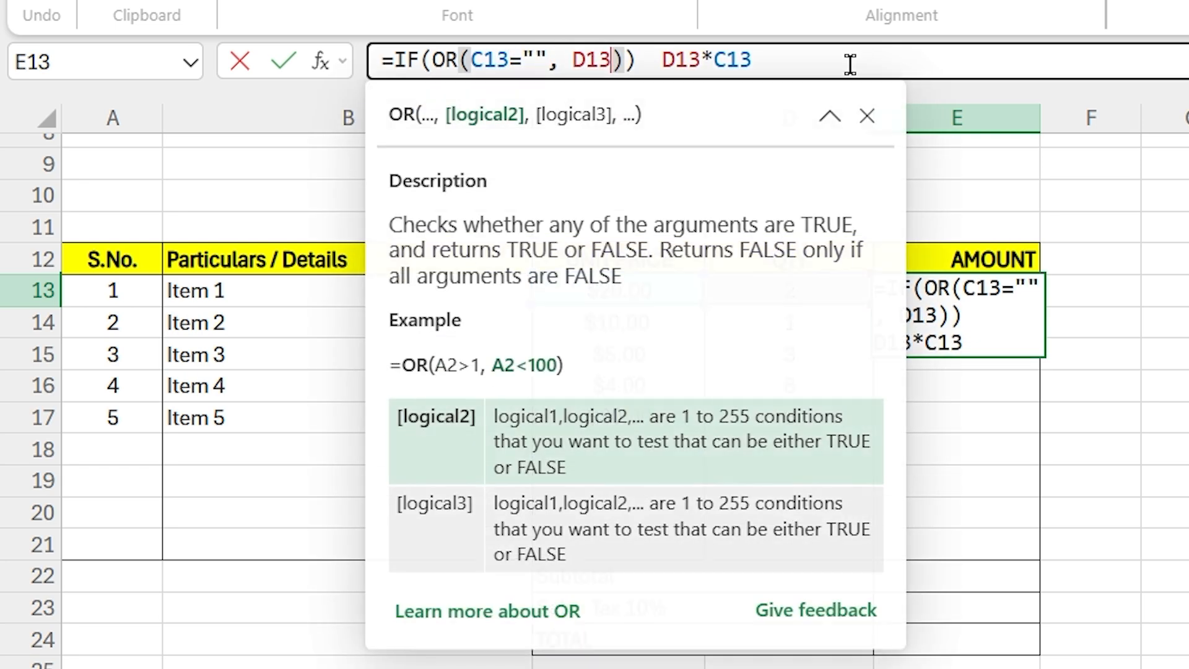
text(=")
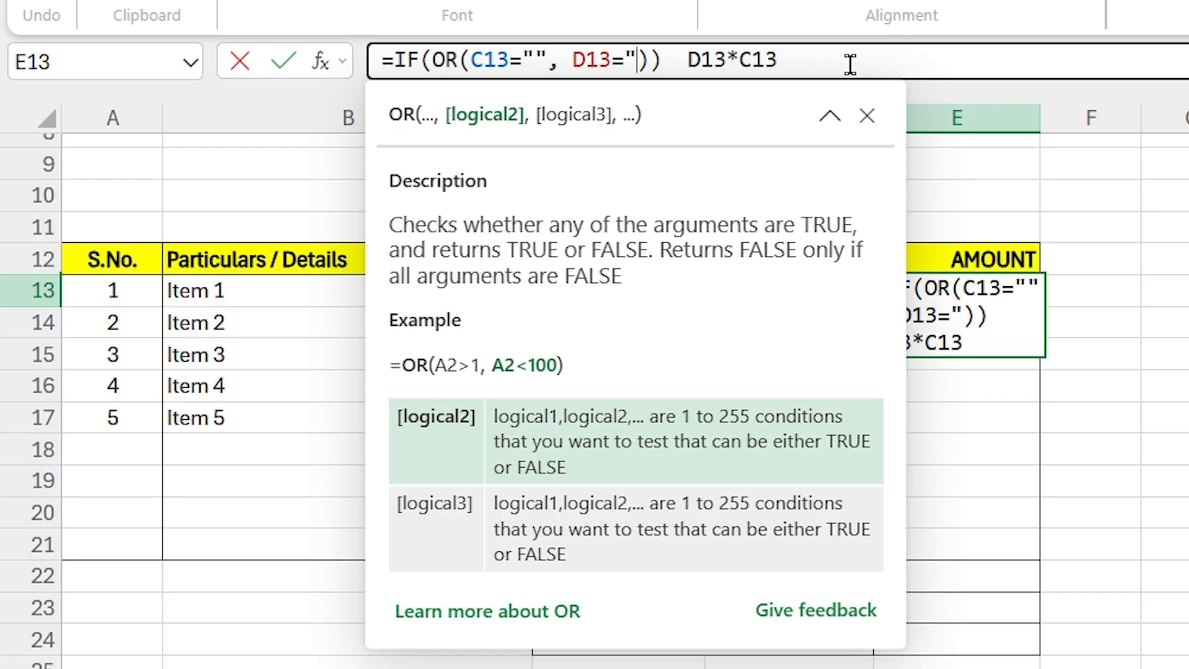
text(")
key(Right)
text(, D13=""))
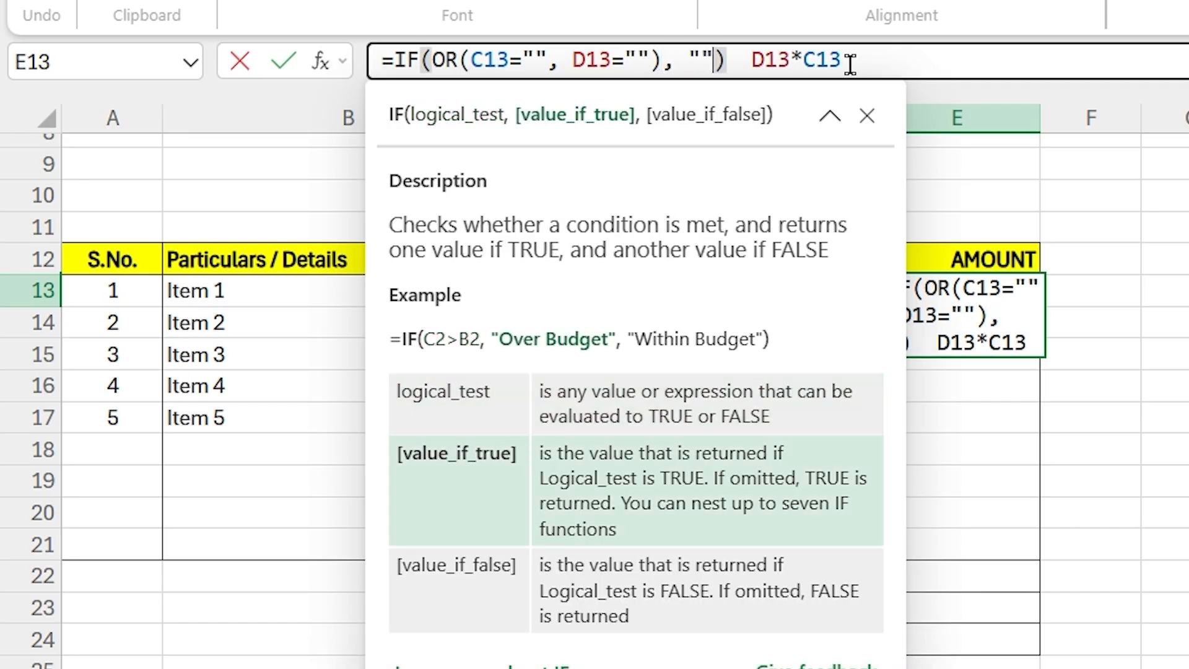
Step: Move D13*C13 inside the IF as its third argument so E13 holds =IF(OR(C13="", D13=""), "",D13*C13)
text(,)
key(Right)
key(Right)
key(Right)
key(shift+End)
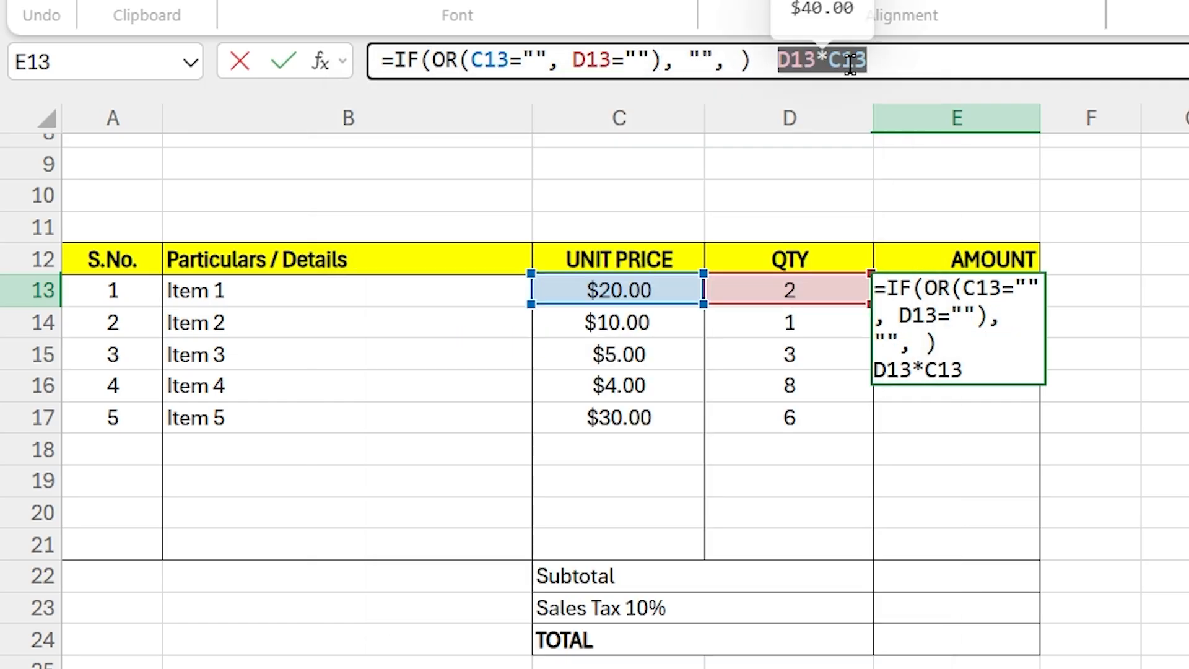
key(ctrl+x)
key(Left)
key(Left)
key(Left)
key(BackSpace)
key(ctrl+v)
key(shift+Left)
key(shift+Left)
key(shift+Left)
key(shift+Left)
key(shift+Left)
key(shift+Left)
key(shift+Left)
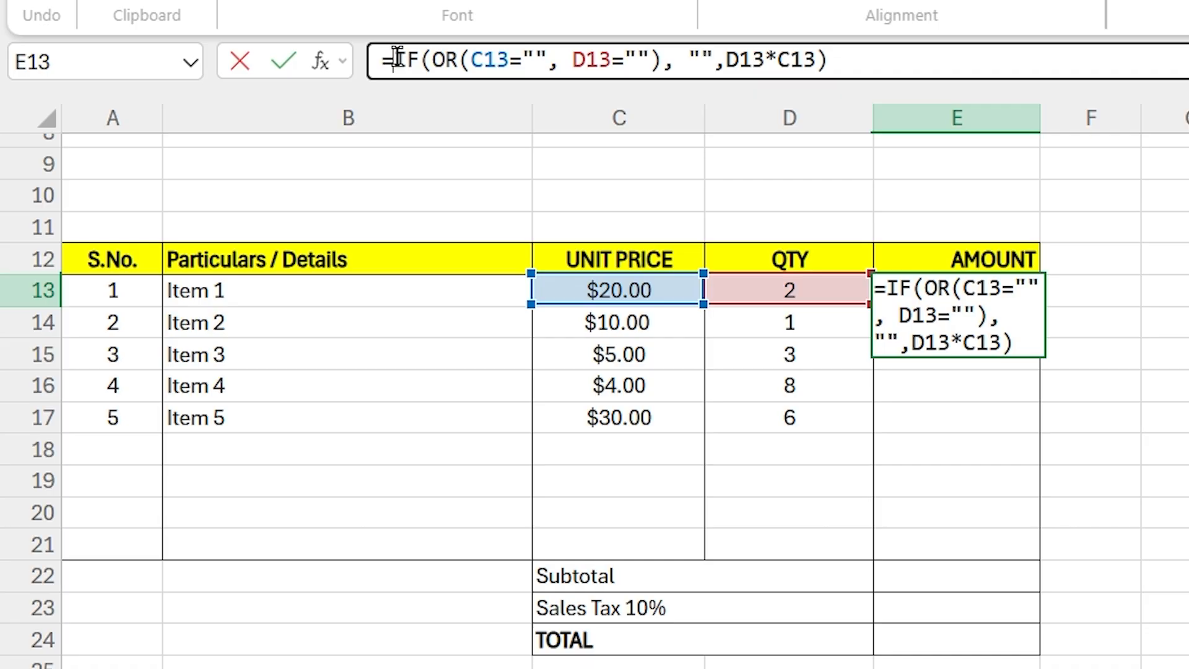
drag(395, 59, 808, 54)
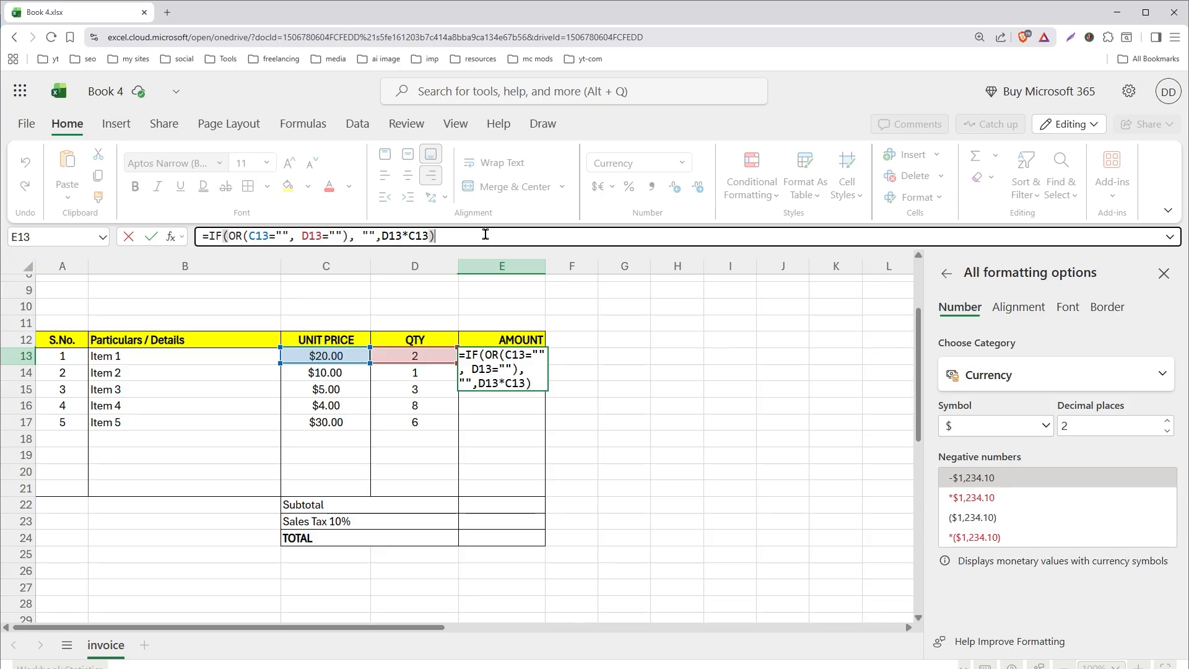
key(Return)
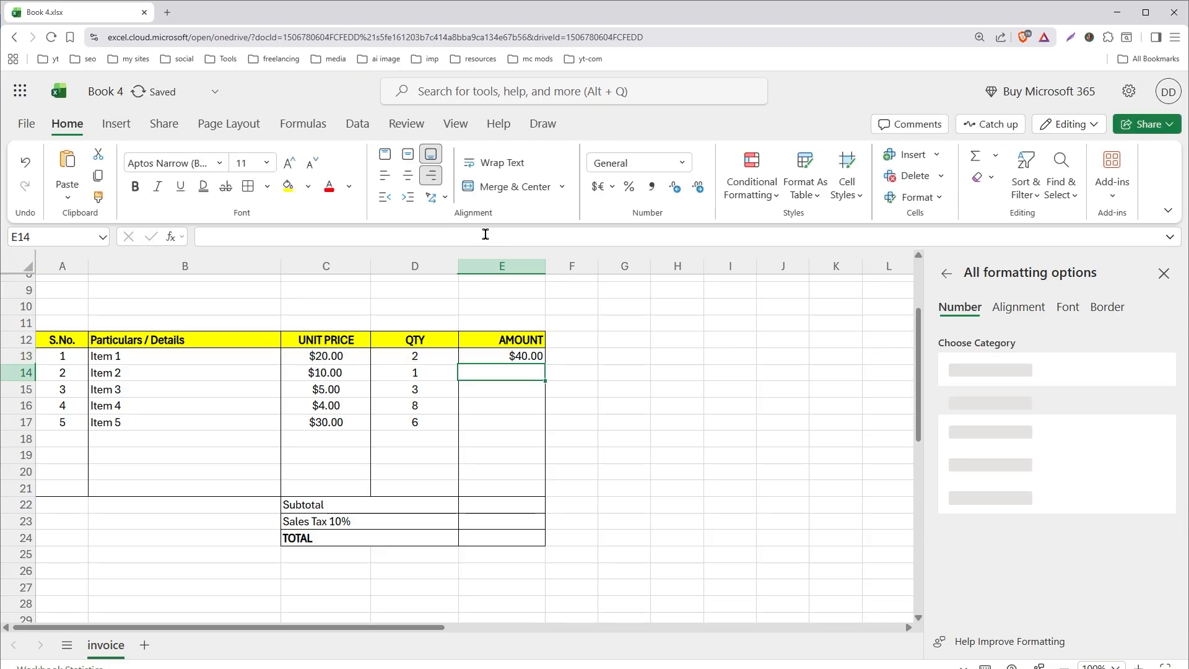
Step: Fill the blank-safe amount formula from E13 down through E21
click(512, 360)
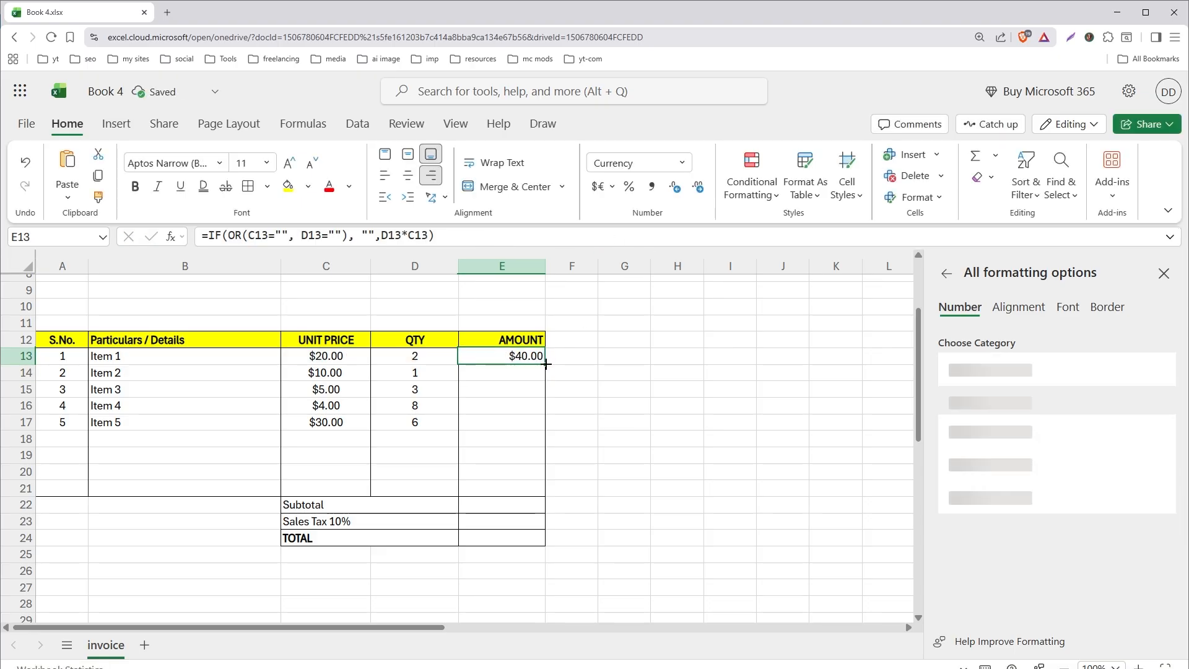
drag(545, 365, 552, 490)
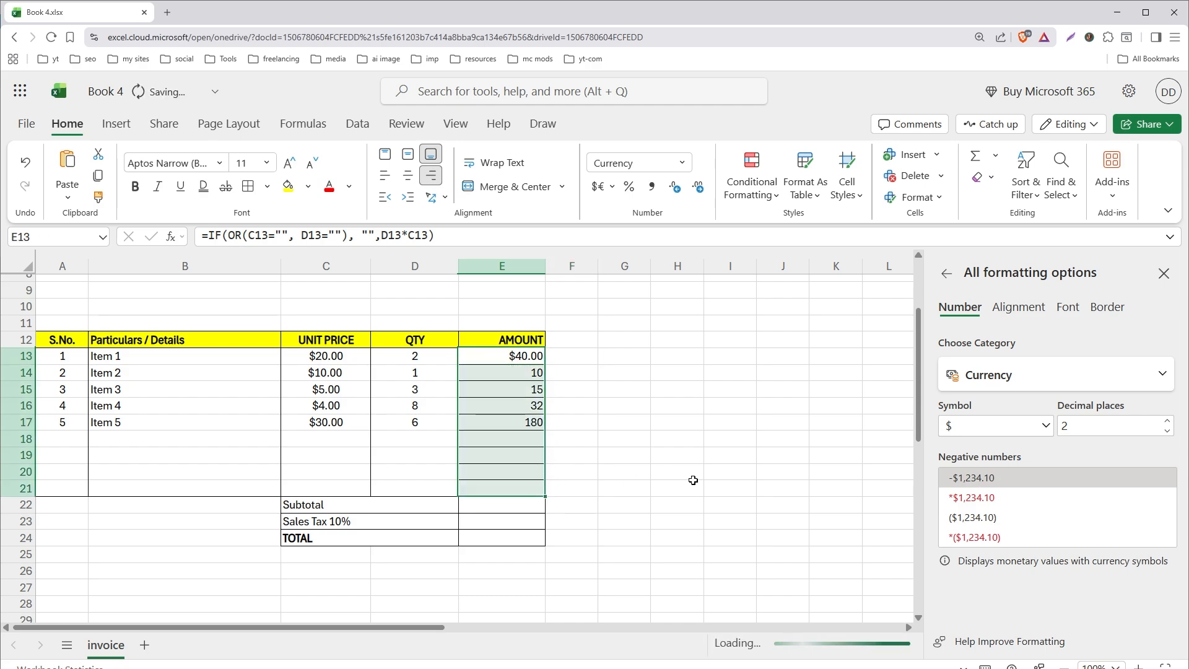
click(624, 454)
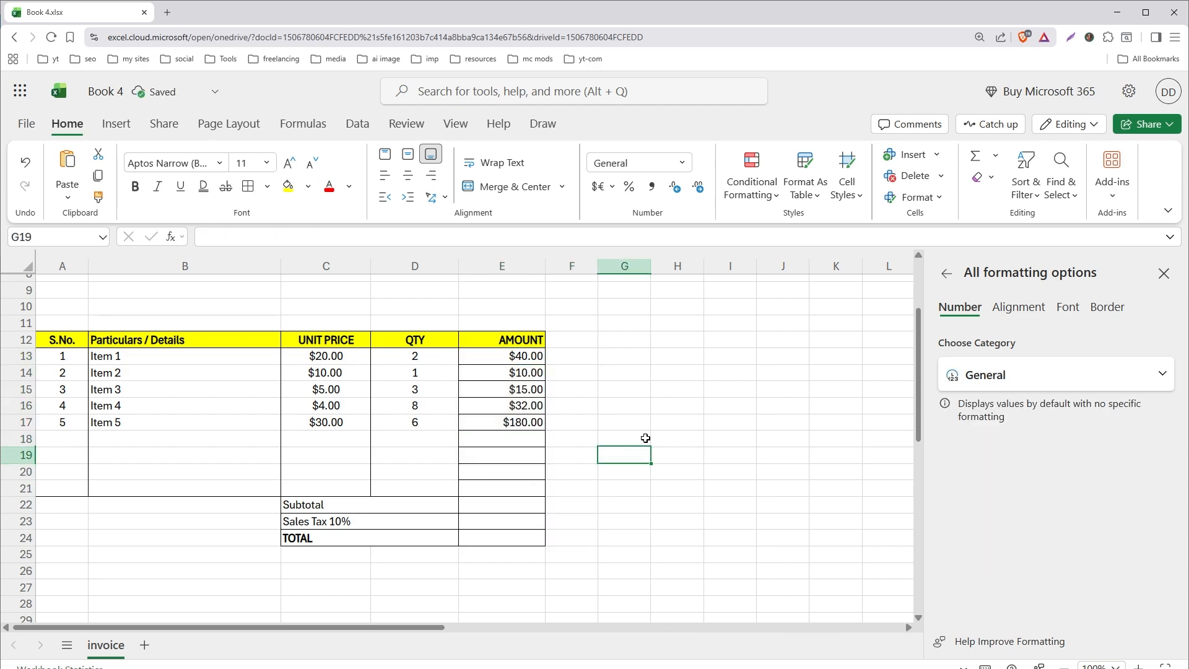
click(438, 361)
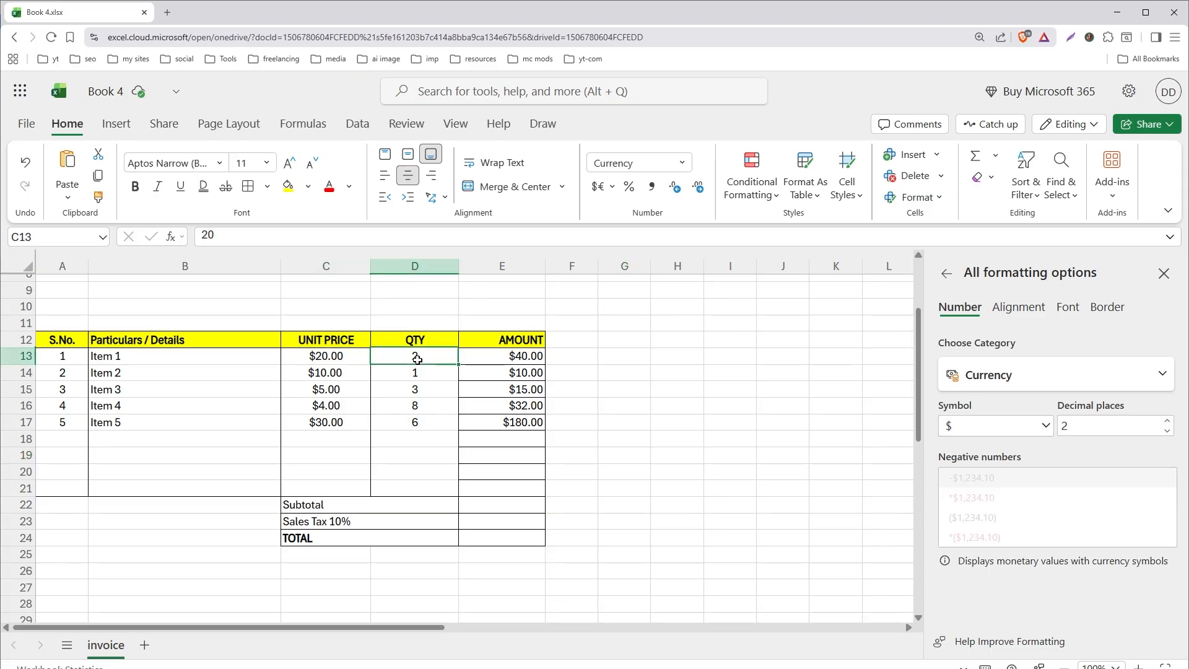
click(468, 357)
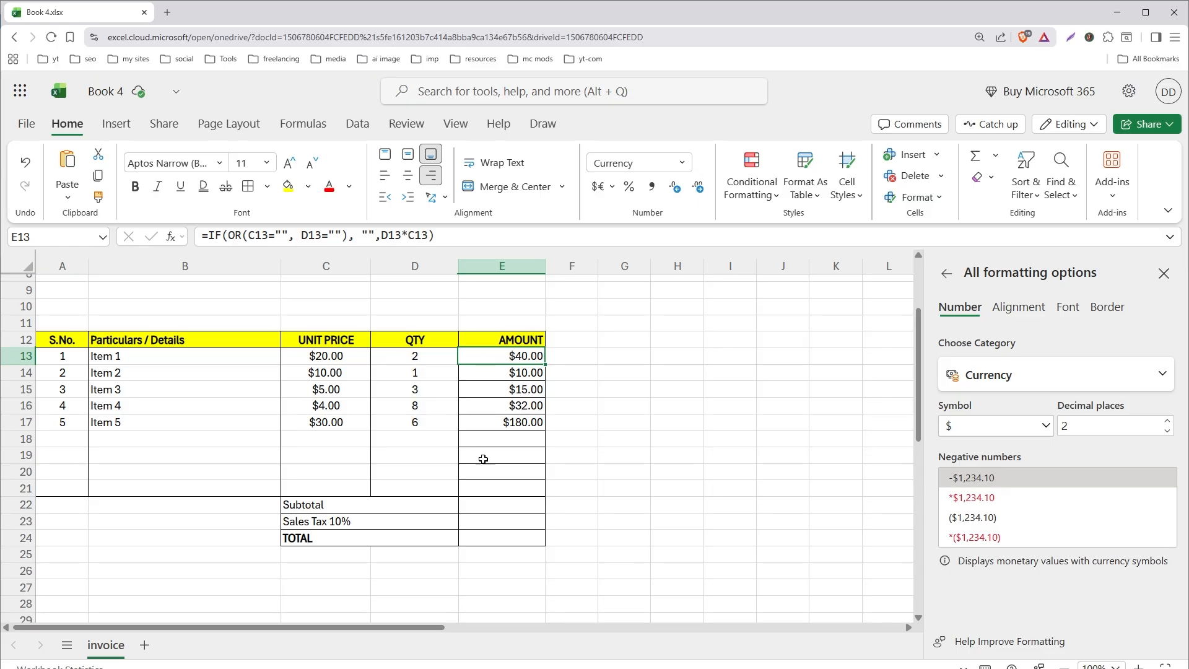
Step: Clear the inner border lines of the amount cells E13:E21 and apply outside borders to the range
click(479, 407)
click(483, 362)
click(267, 186)
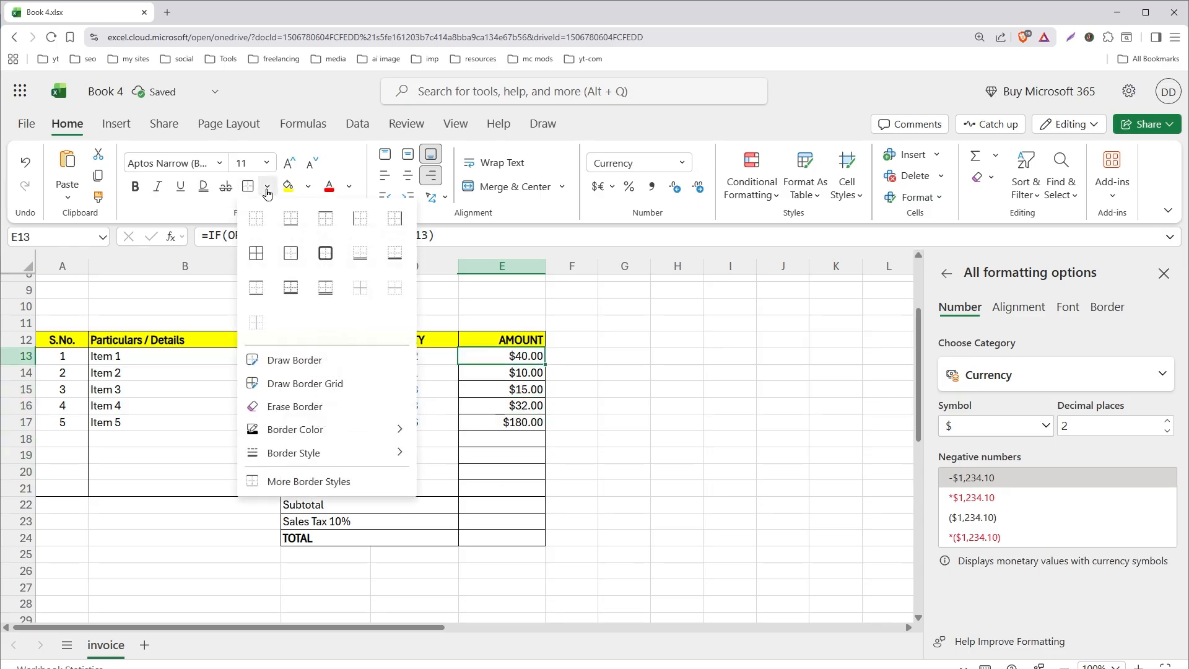
drag(499, 356, 501, 488)
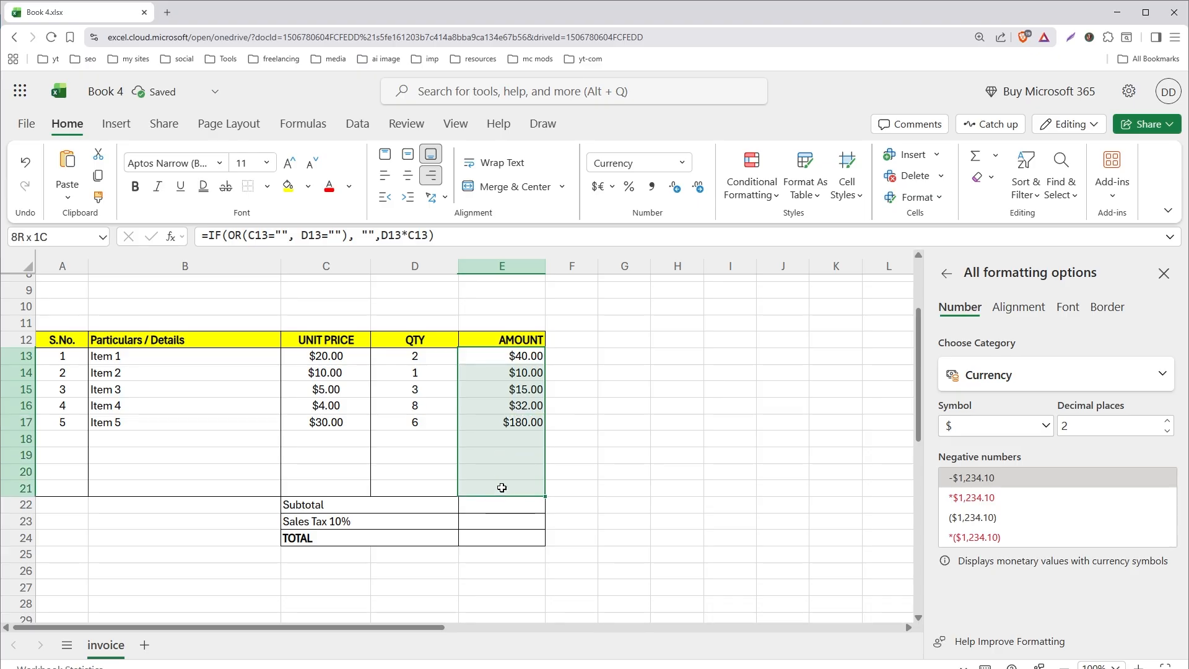
click(267, 186)
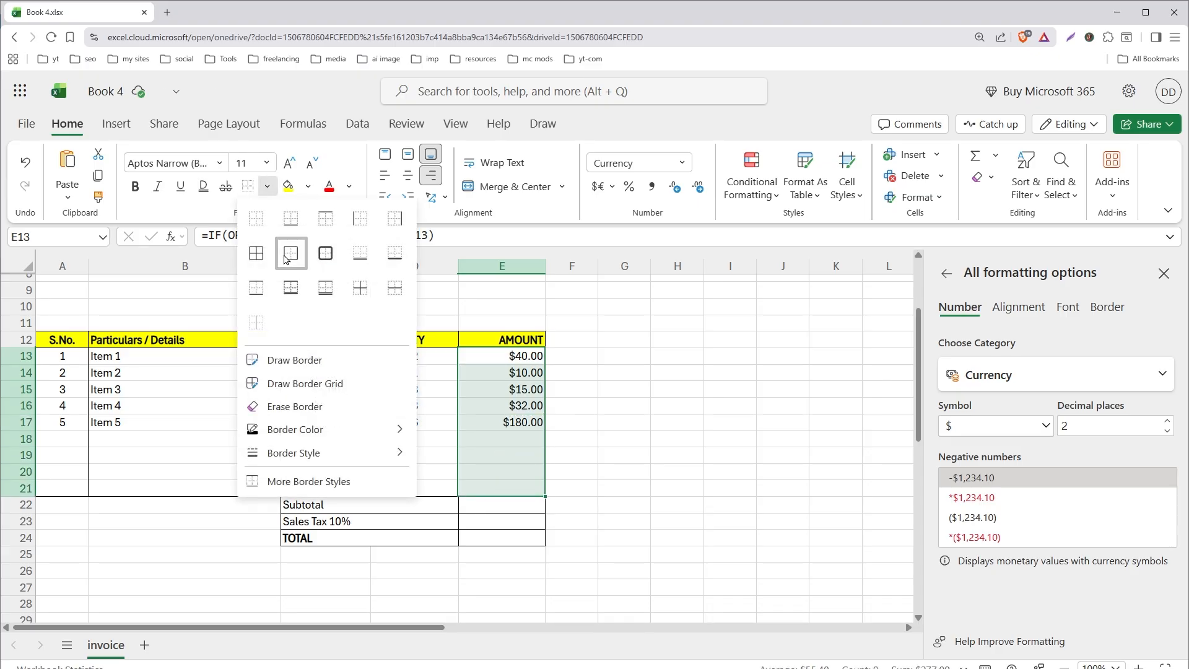
click(286, 257)
click(666, 441)
click(649, 390)
key(ctrl+p)
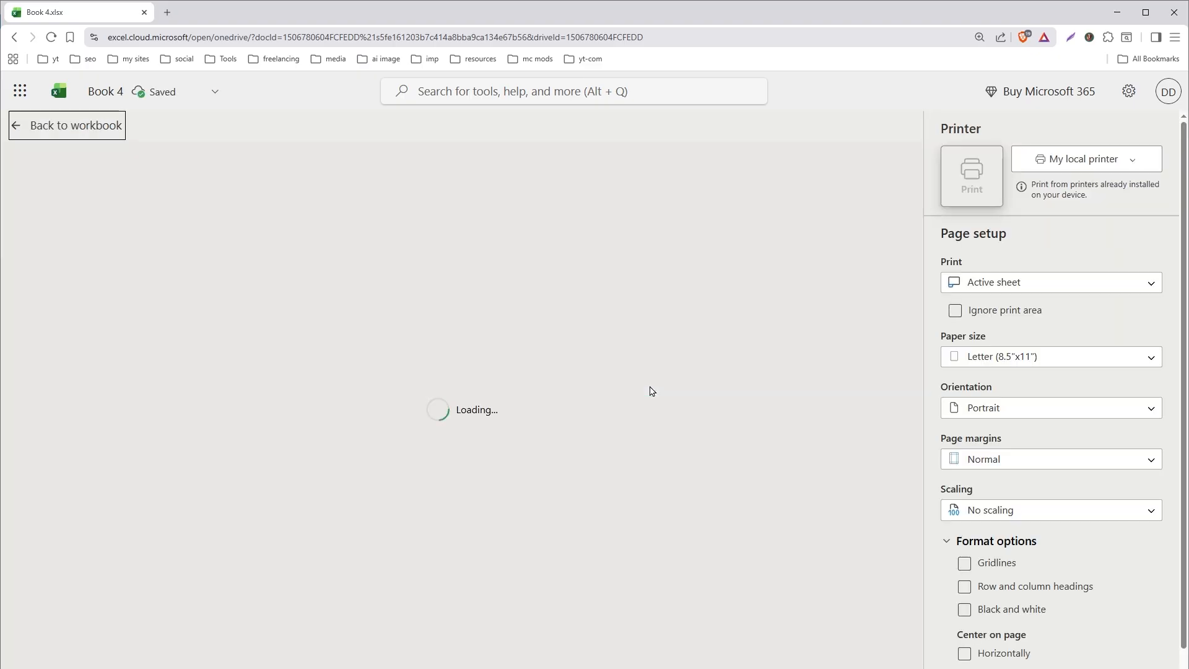
click(68, 126)
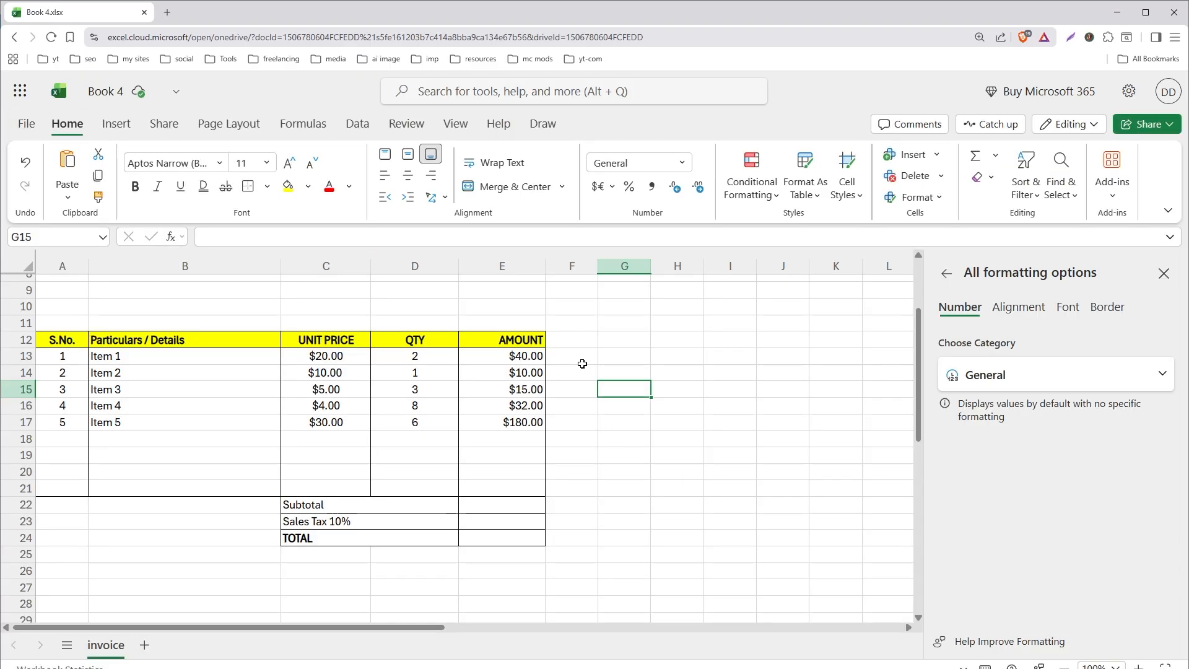
Step: Enter the subtotal formula =SUM(E13:E21) in E22
click(502, 505)
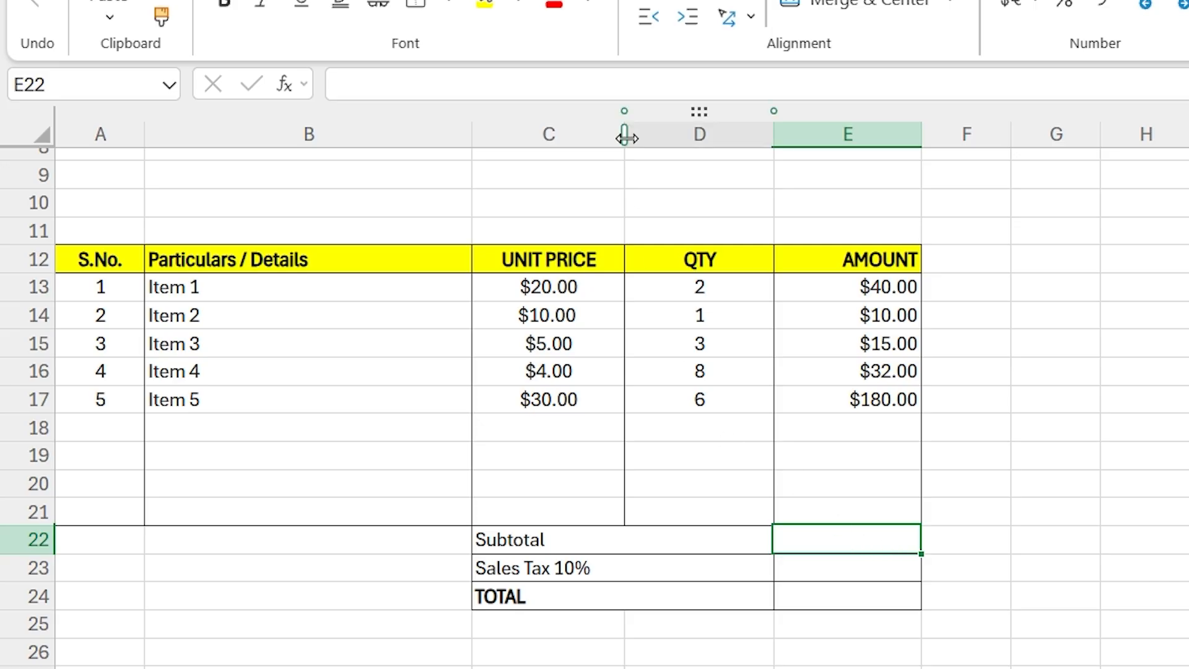
click(381, 238)
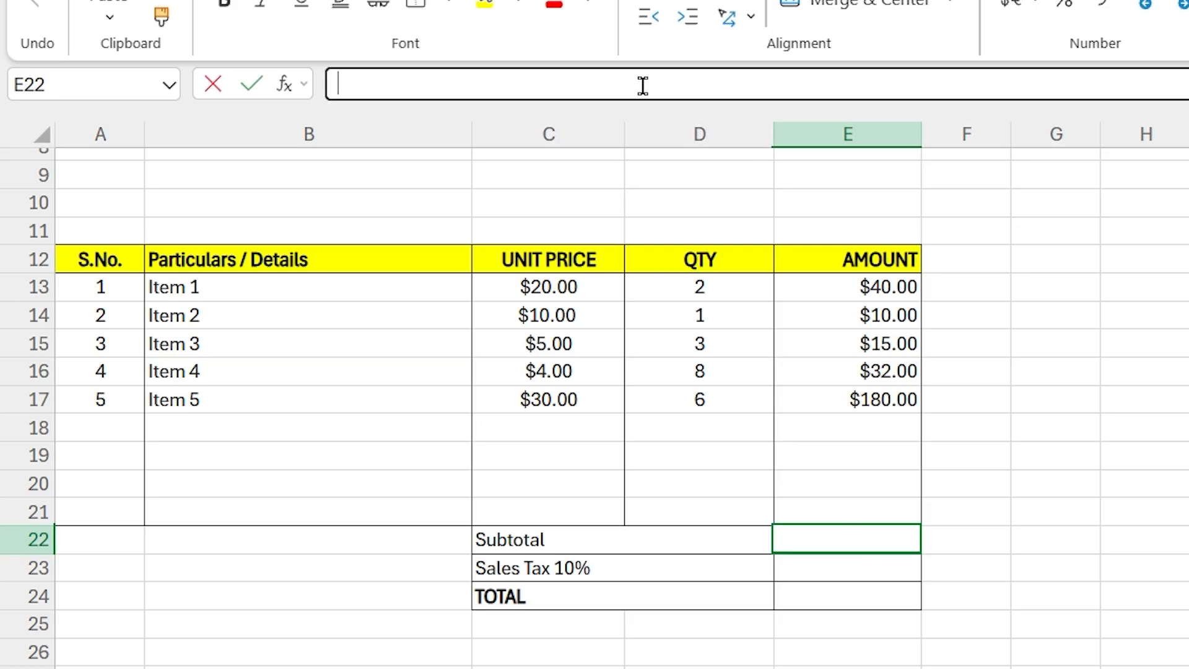
text(=SUM)
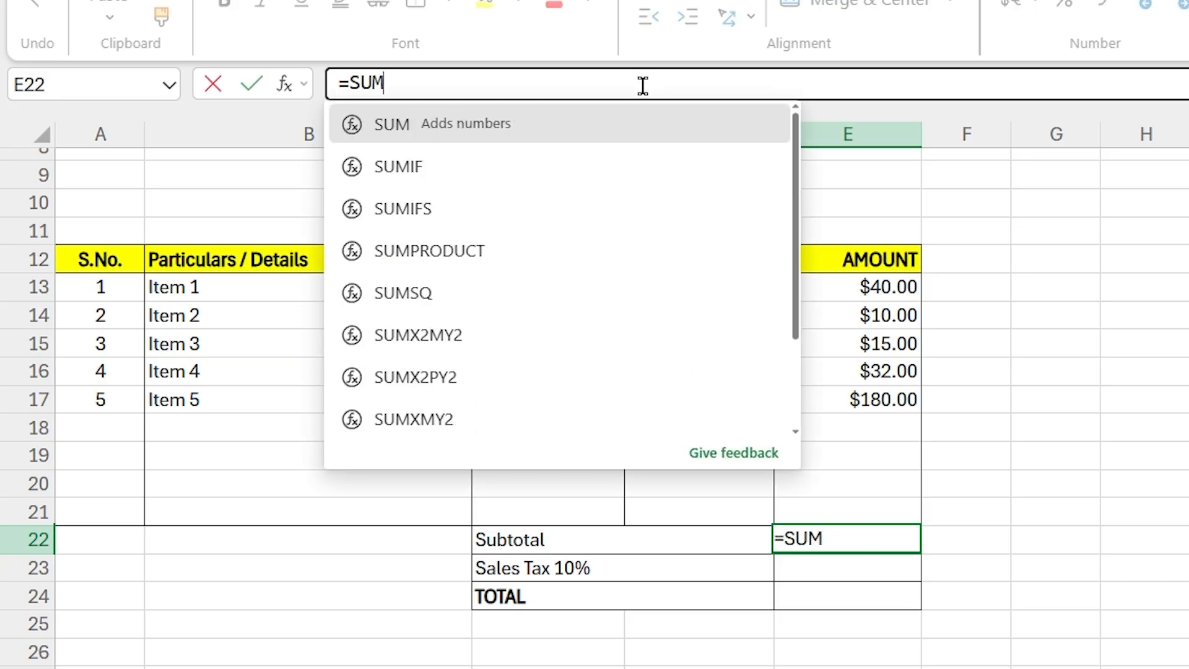
text((E13:)
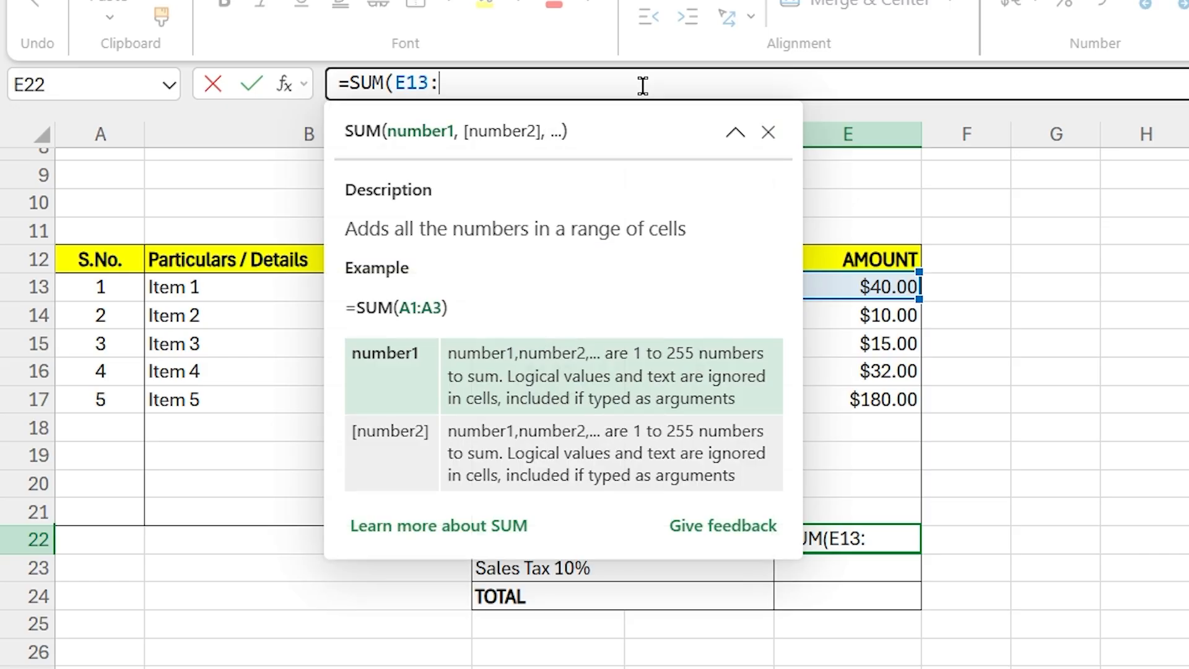
text(E21))
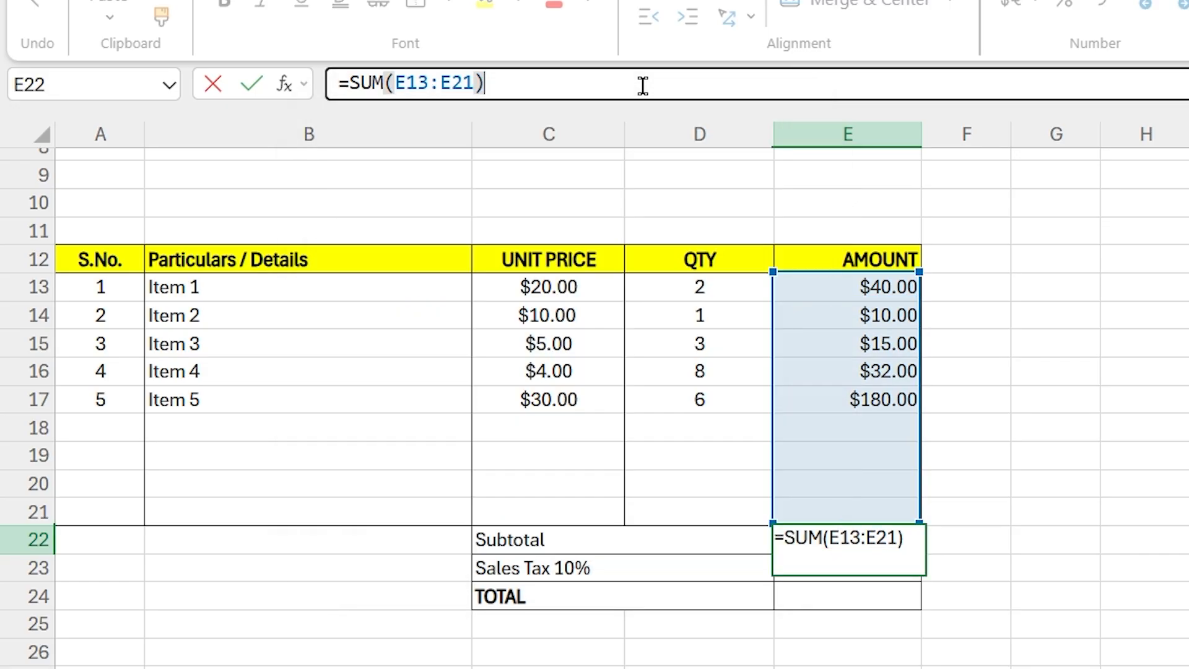
key(Return)
click(826, 544)
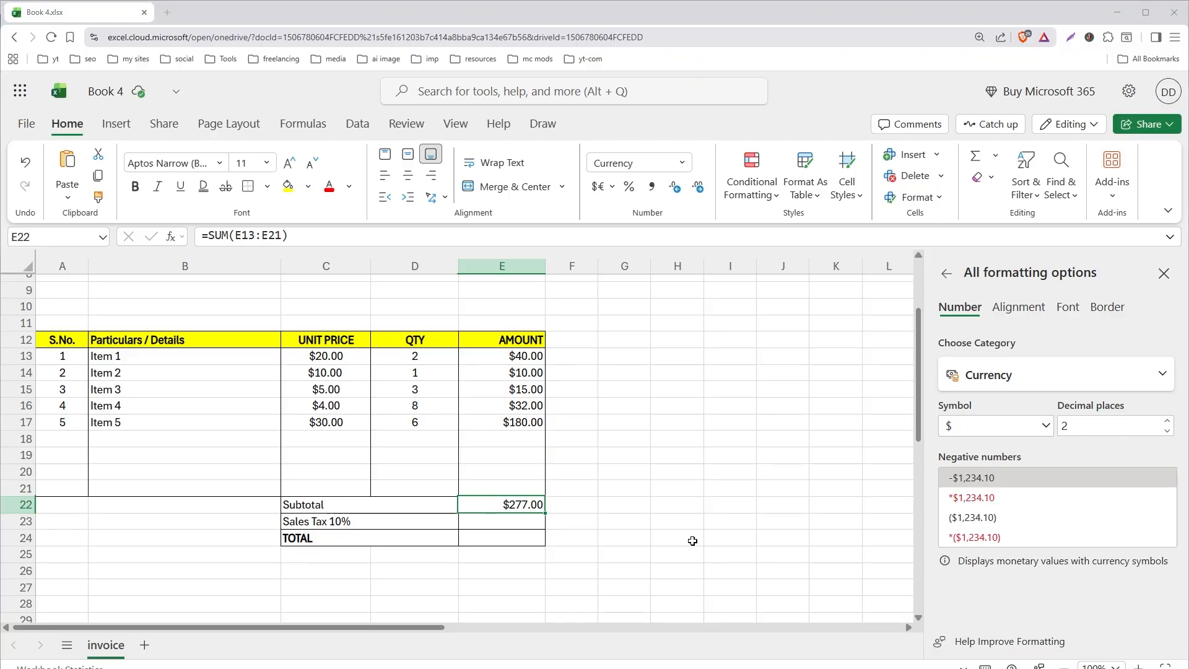
Step: Enter the sales tax formula =(E22 * 10%) in E23
click(527, 522)
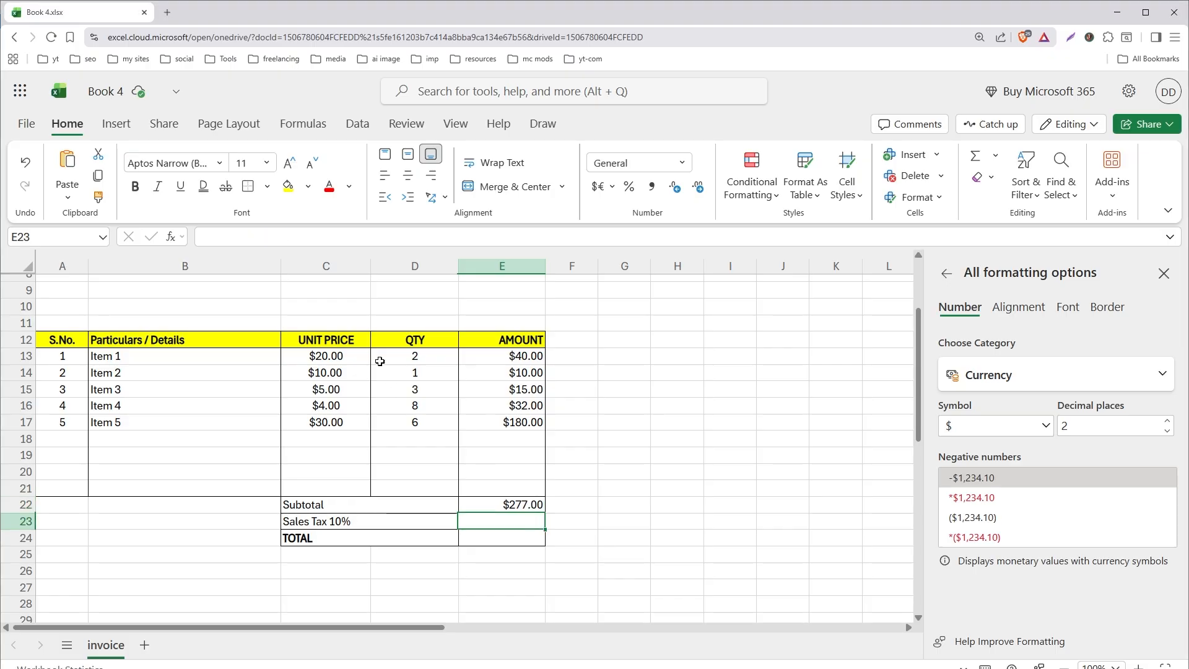
click(323, 234)
text(=())
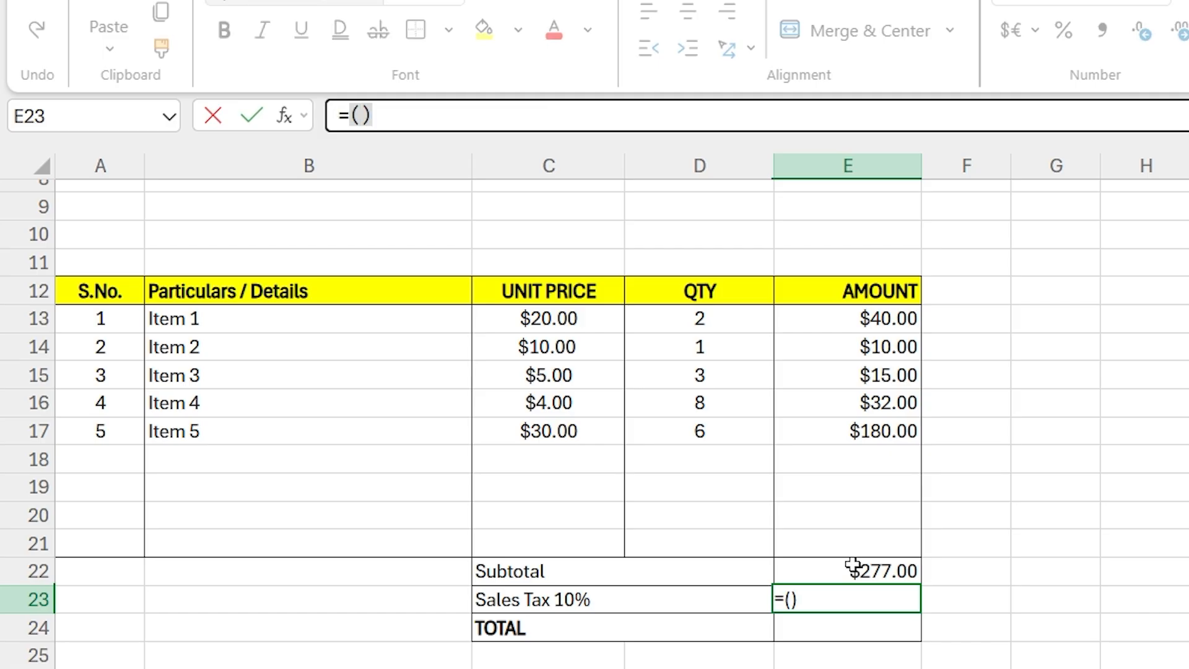
click(854, 565)
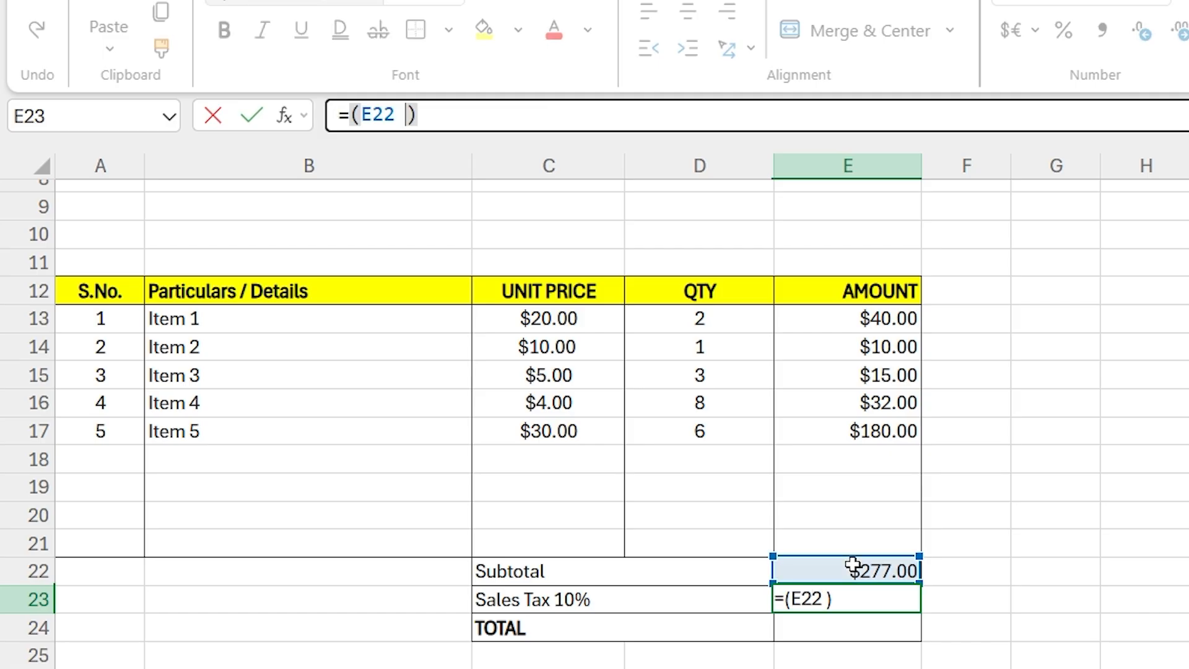
text(* 10%)
key(Return)
click(861, 609)
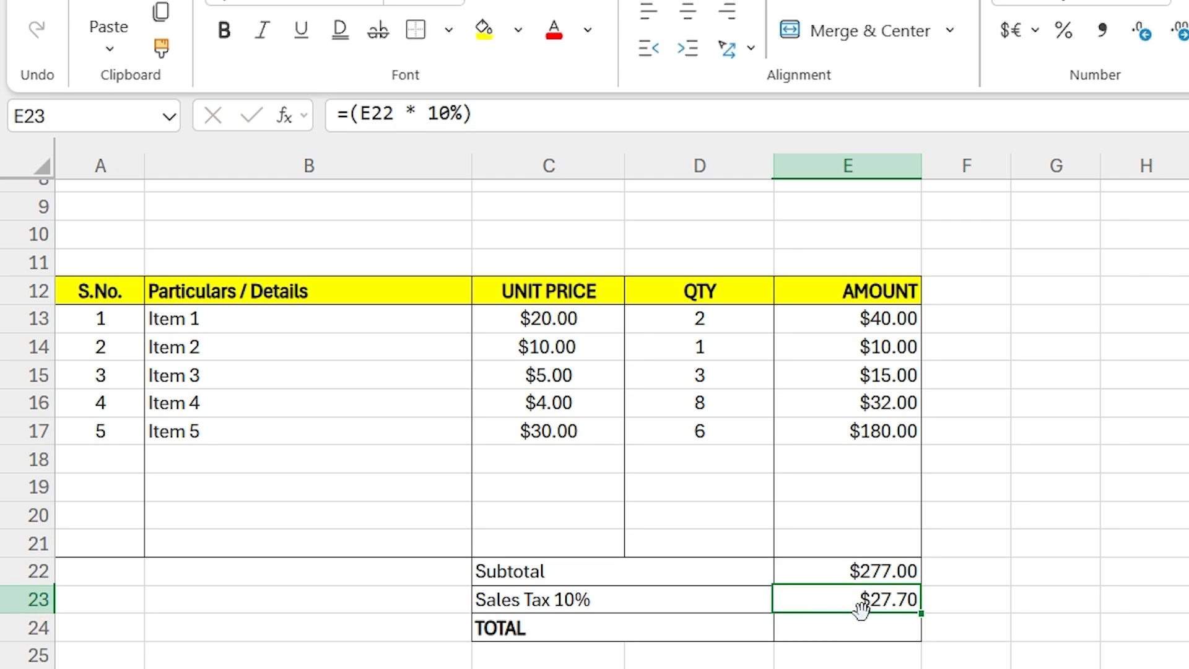
click(893, 573)
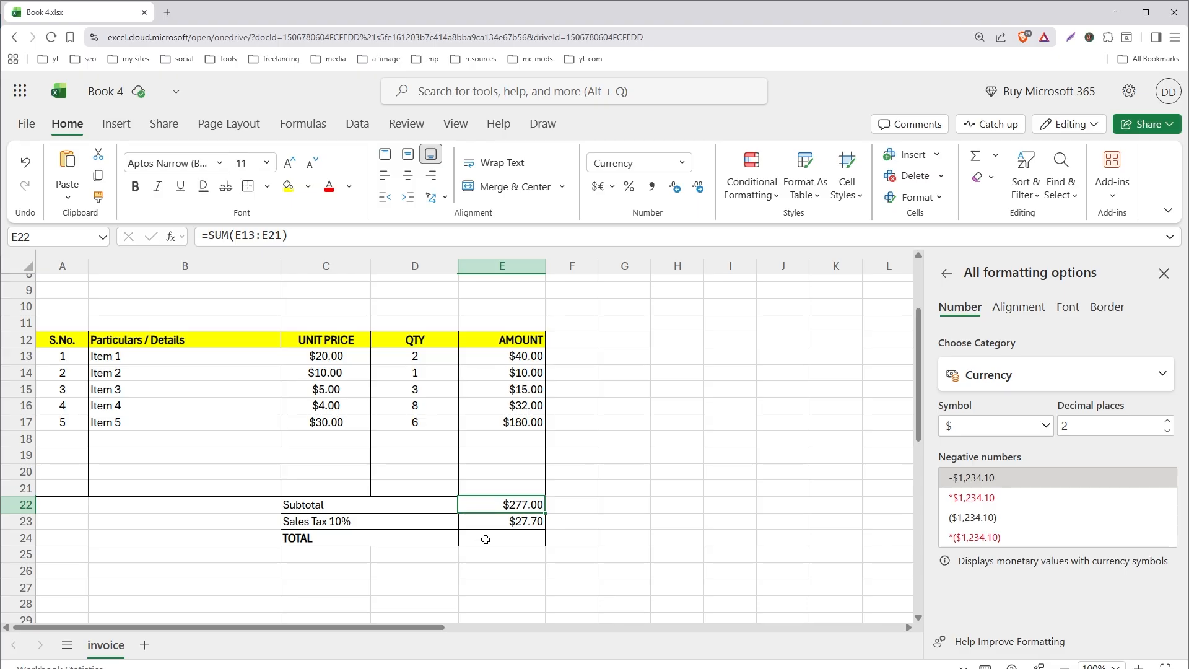
Step: Enter the total formula =E22 + E23 in E24
click(827, 628)
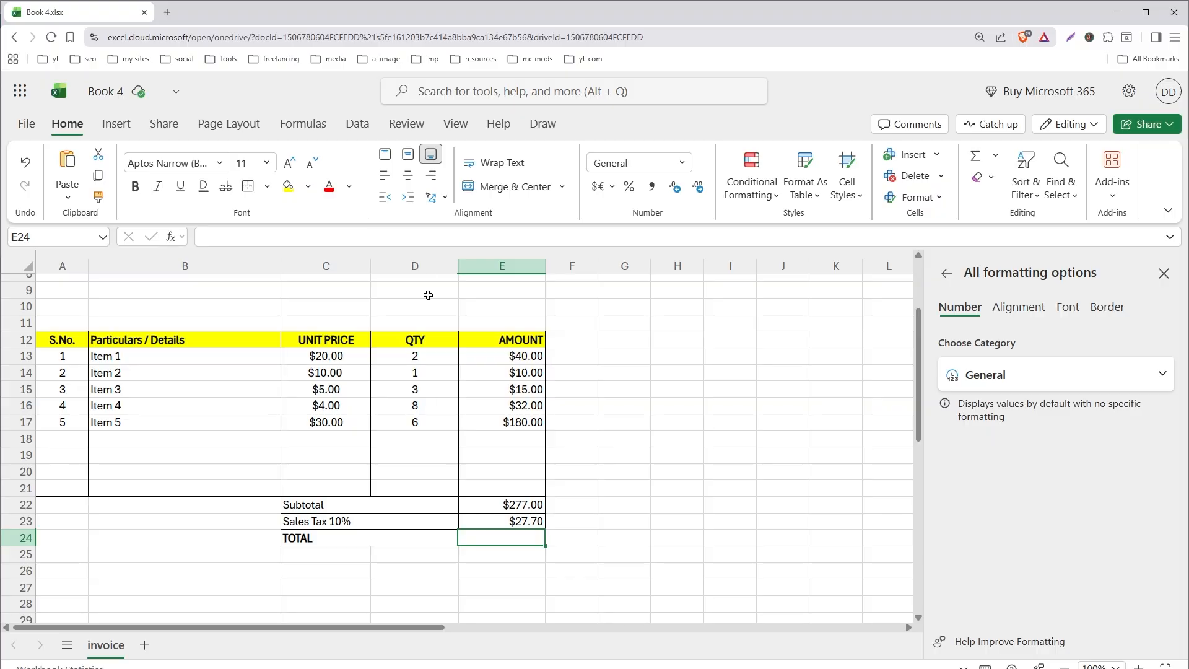
click(431, 238)
text(=E22)
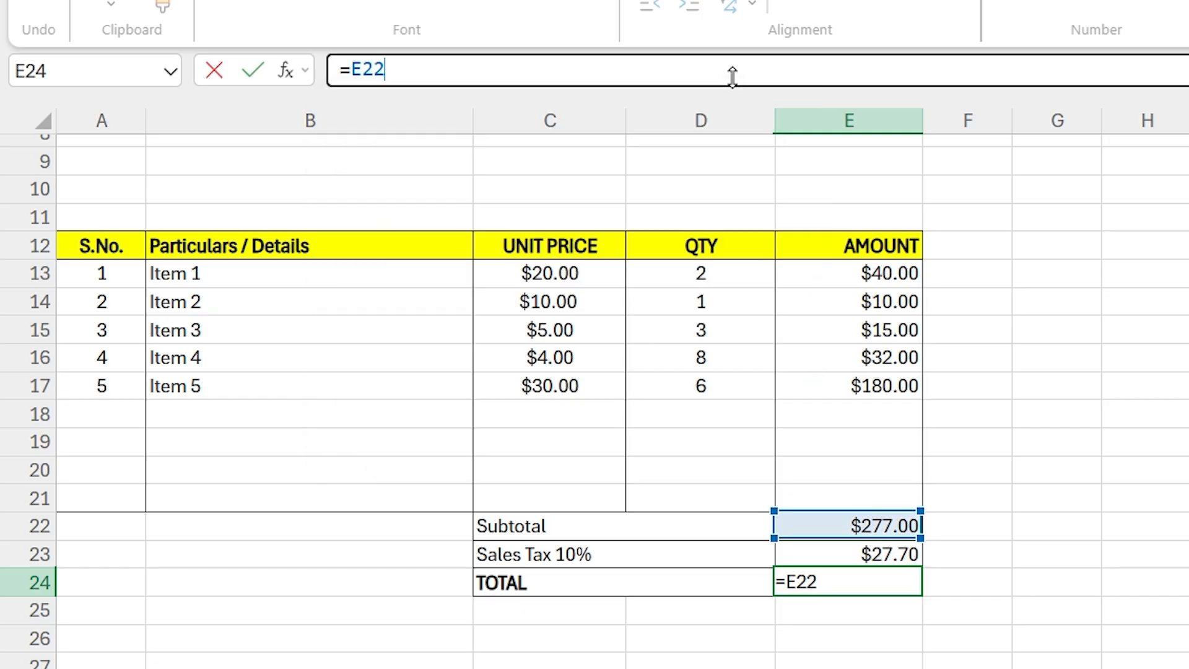
text( + E23)
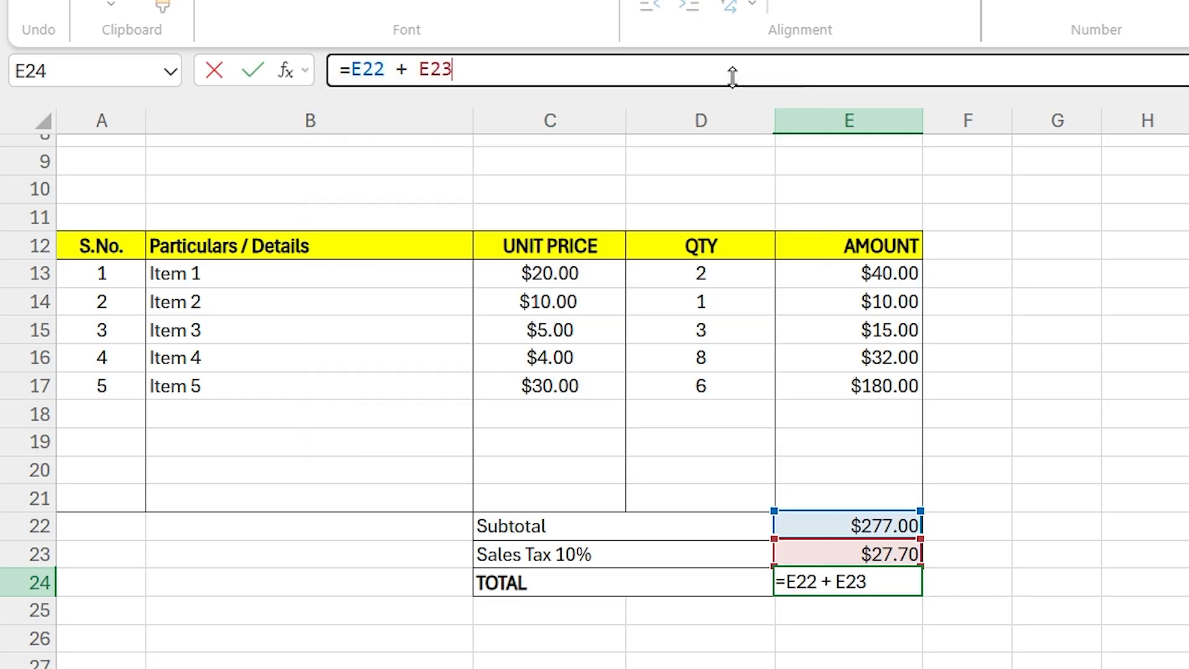
click(1120, 441)
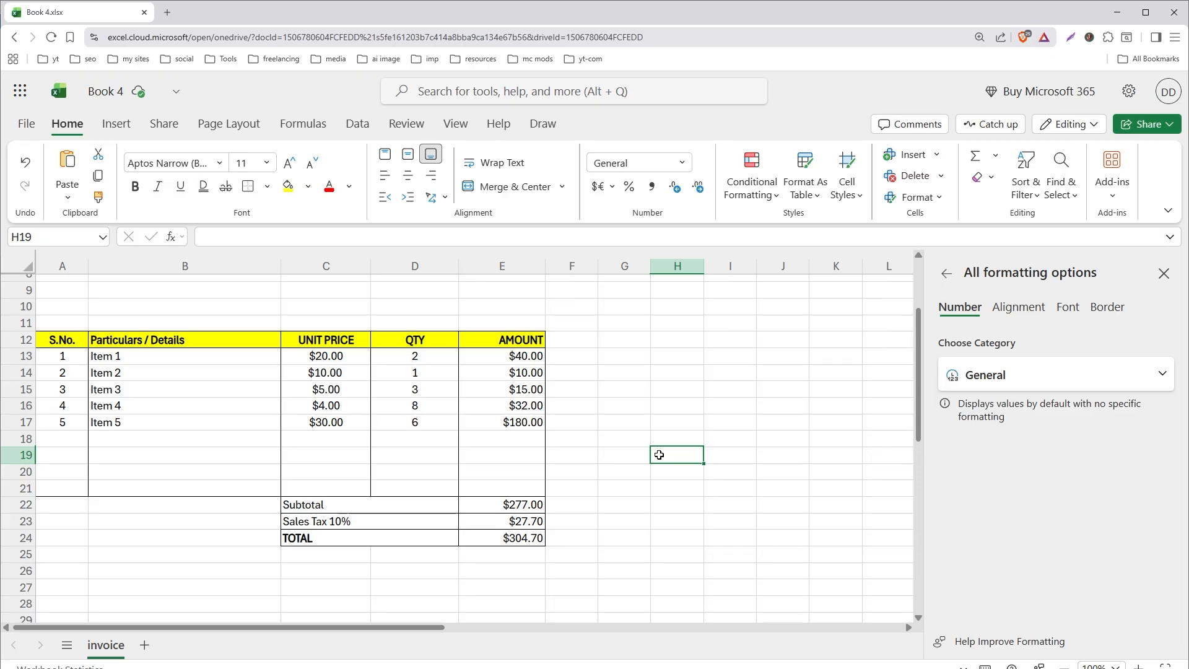
Step: Enter "Payment Terms: Payment due within 7 days of invoice date." in row 26, merged across A26:E26 without centering
scroll(534, 478, down, 3)
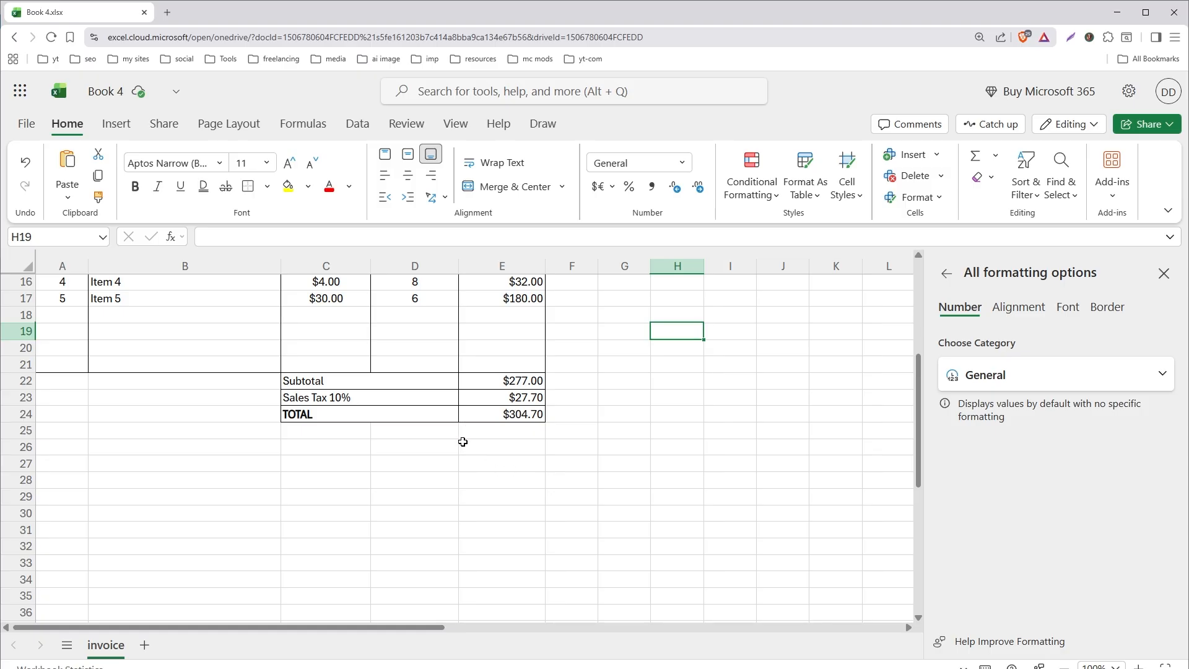
click(60, 446)
text(Payment Terms: Payment due within 7 days of invoice date.)
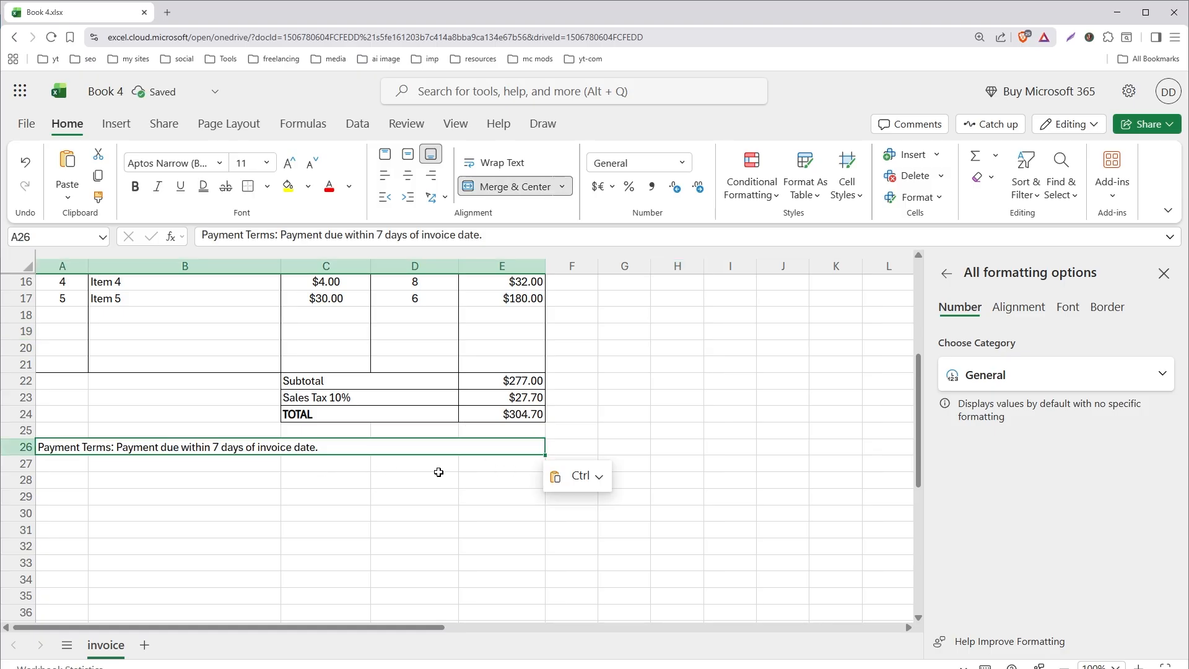
click(461, 475)
click(375, 449)
click(562, 186)
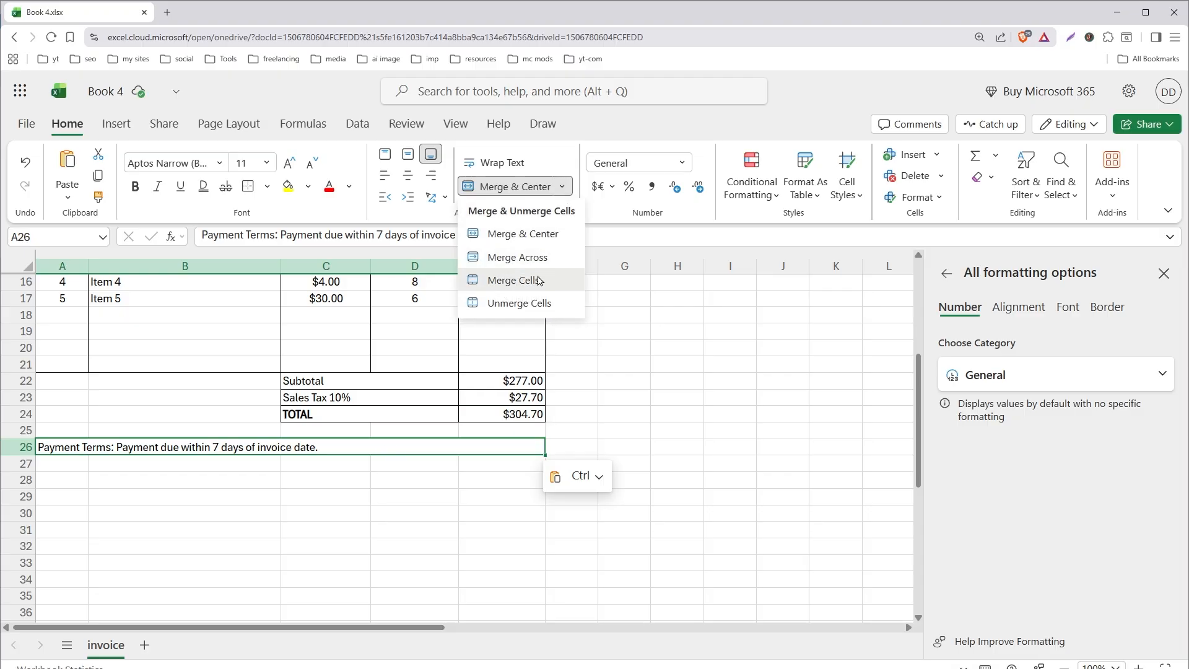
click(518, 279)
Step: Add "Notes: Thank you for your business!" in row 27, merged across A27:E27 without centering, and narrow column A
text(Notes: Tahnk you for your business!)
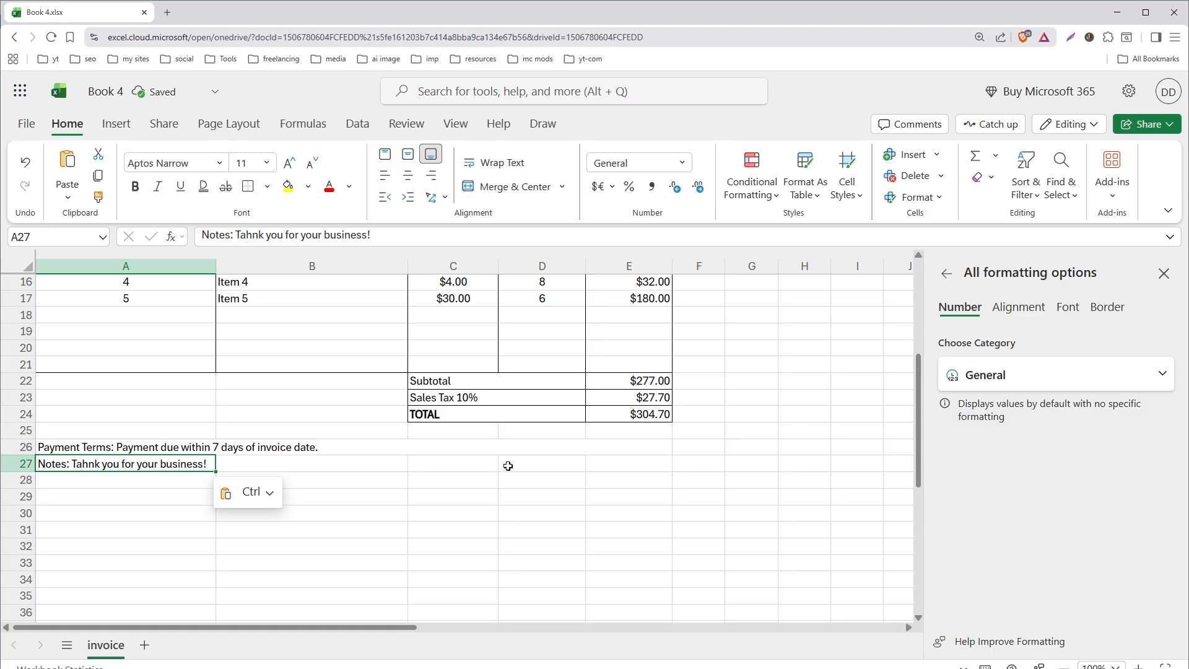
drag(582, 463, 203, 464)
click(562, 187)
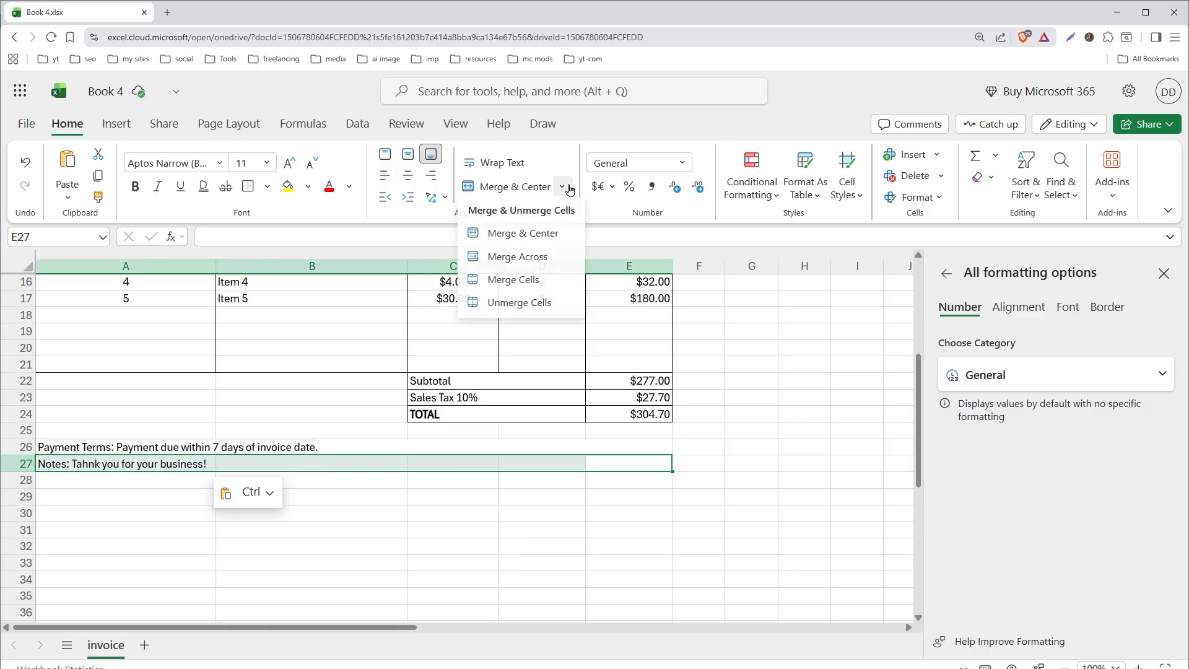
click(531, 278)
click(124, 513)
drag(216, 267, 144, 266)
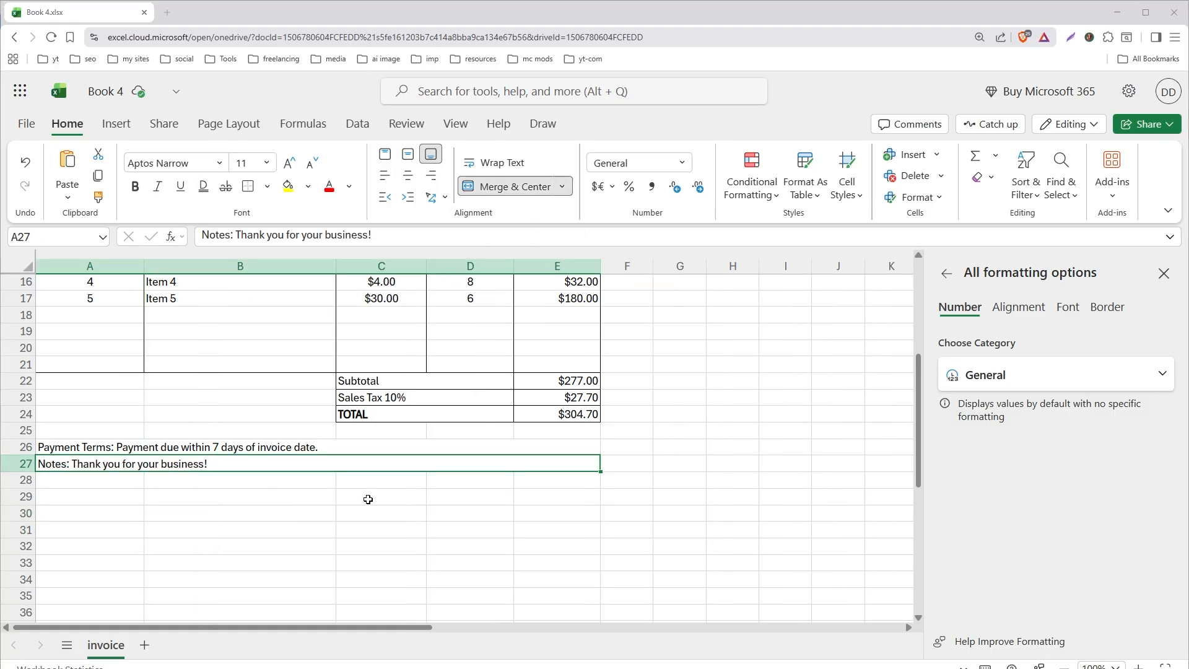
Step: Merge and center C29:E29 and enter "Authorized Signature" in it
drag(374, 499, 541, 499)
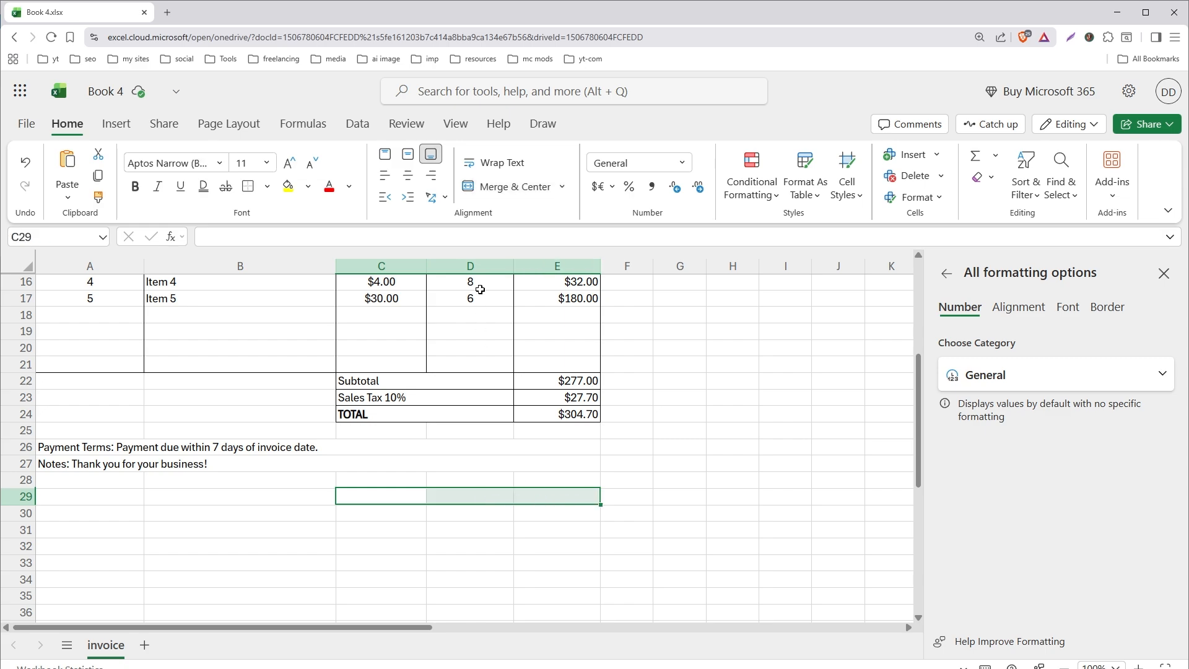
click(548, 196)
text(Authorized Si)
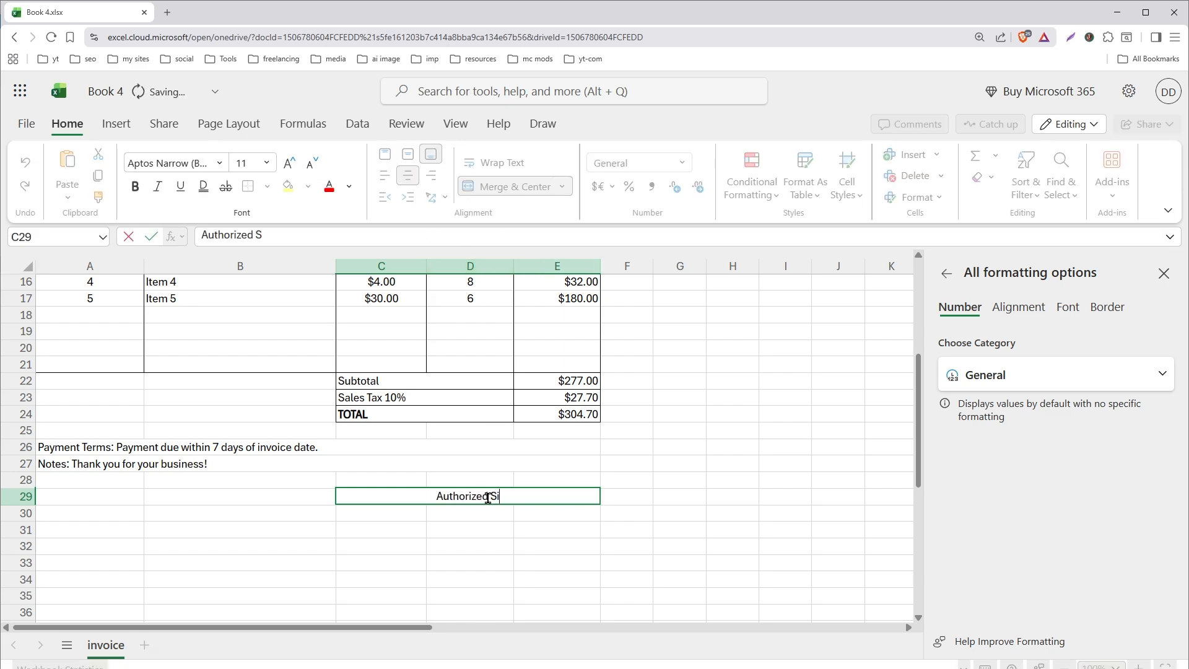
text(gnature)
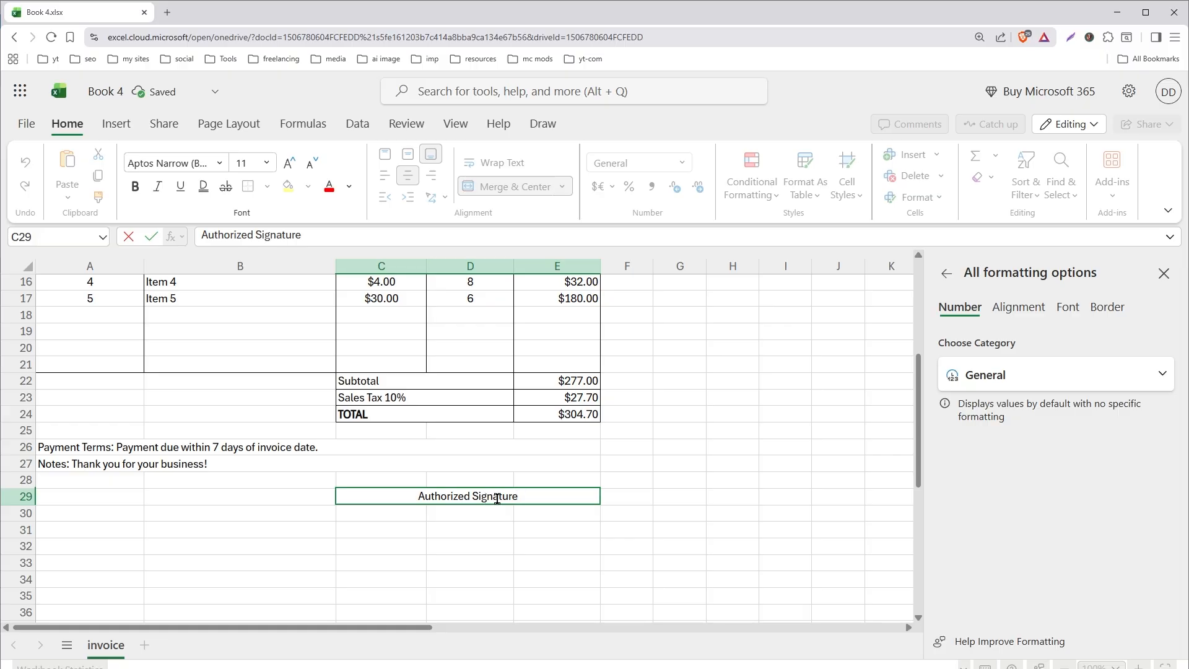
key(ctrl+Return)
Step: Make the "Authorized Signature" text bold and increase its font size to 14
key(ctrl+b)
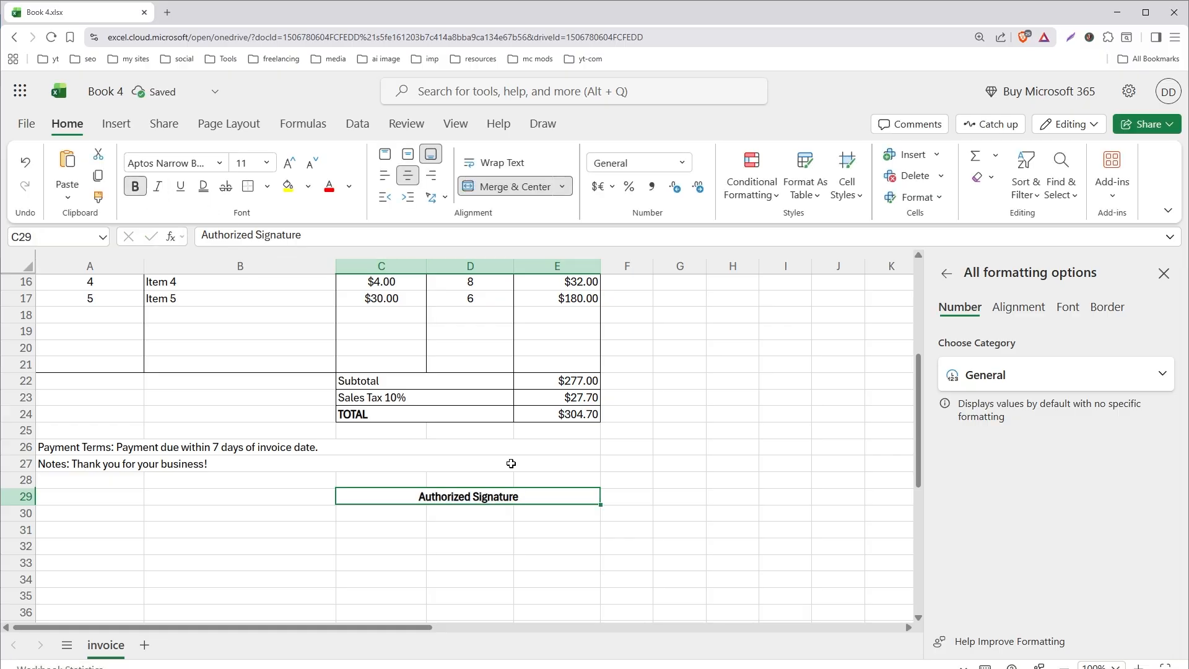
click(289, 163)
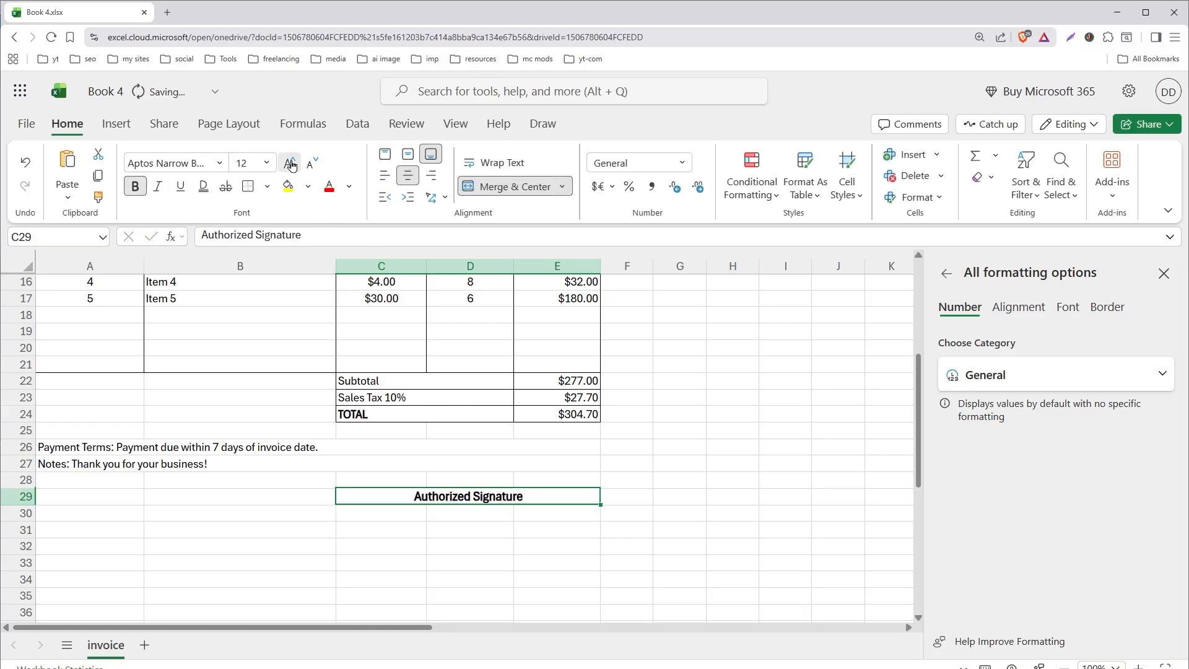
click(289, 162)
Step: Check the invoice's page layout in the print preview and return to the workbook
scroll(641, 469, up, 3)
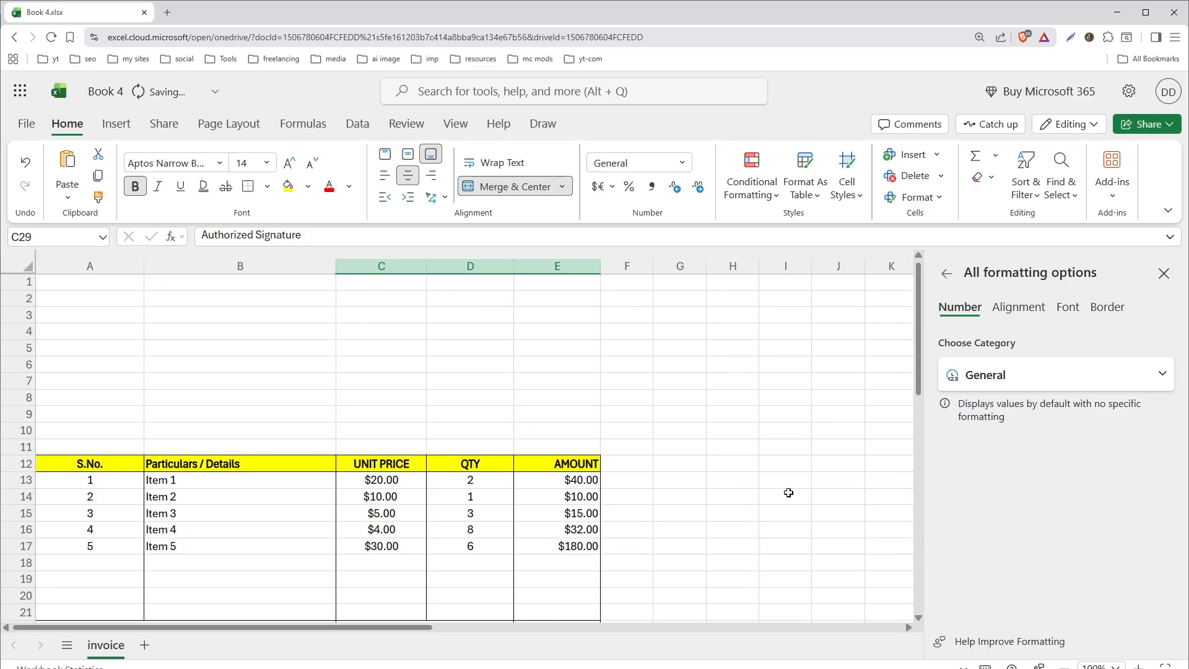
scroll(786, 491, down, 1)
click(696, 442)
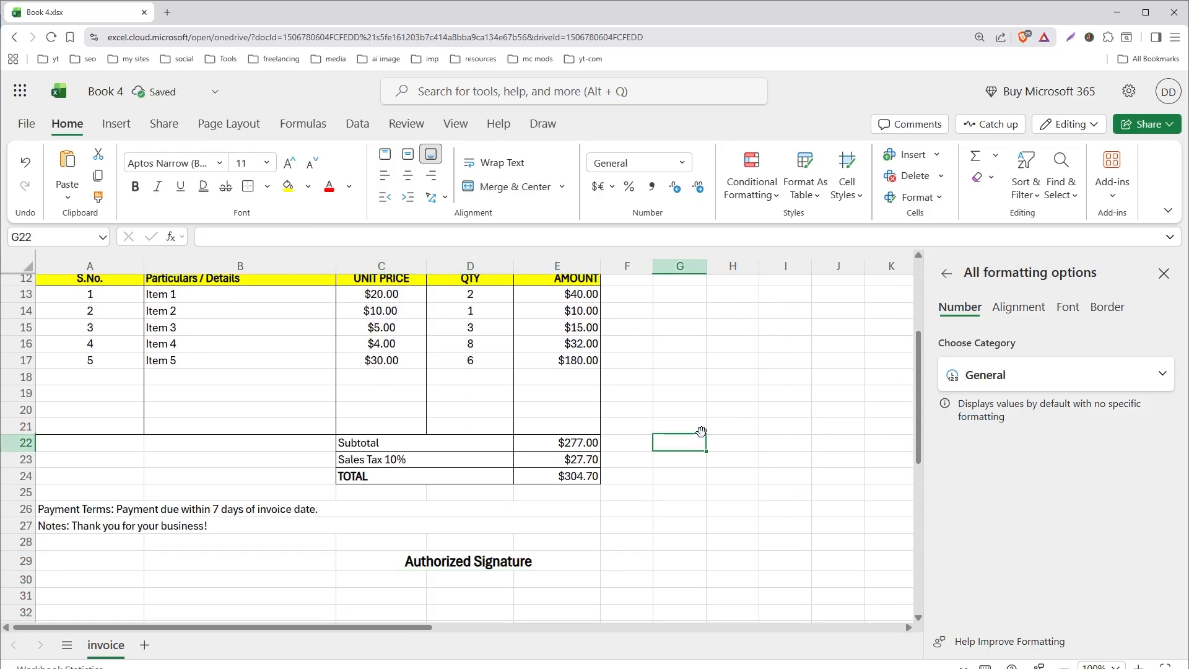
key(ctrl+p)
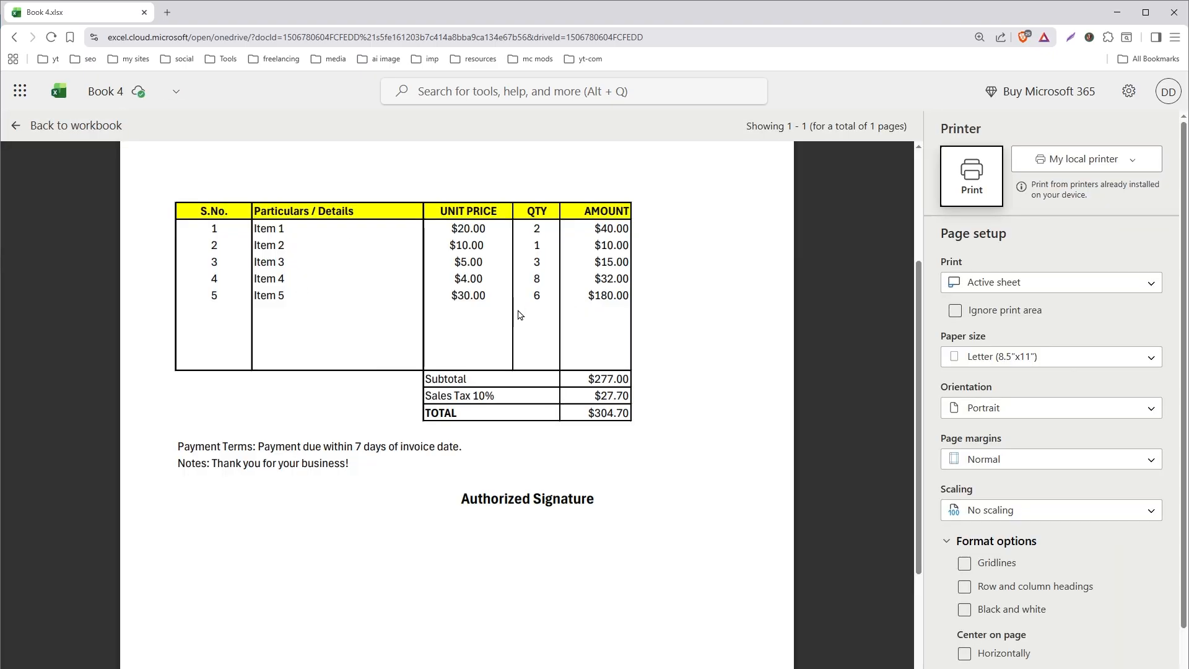
scroll(667, 387, up, 3)
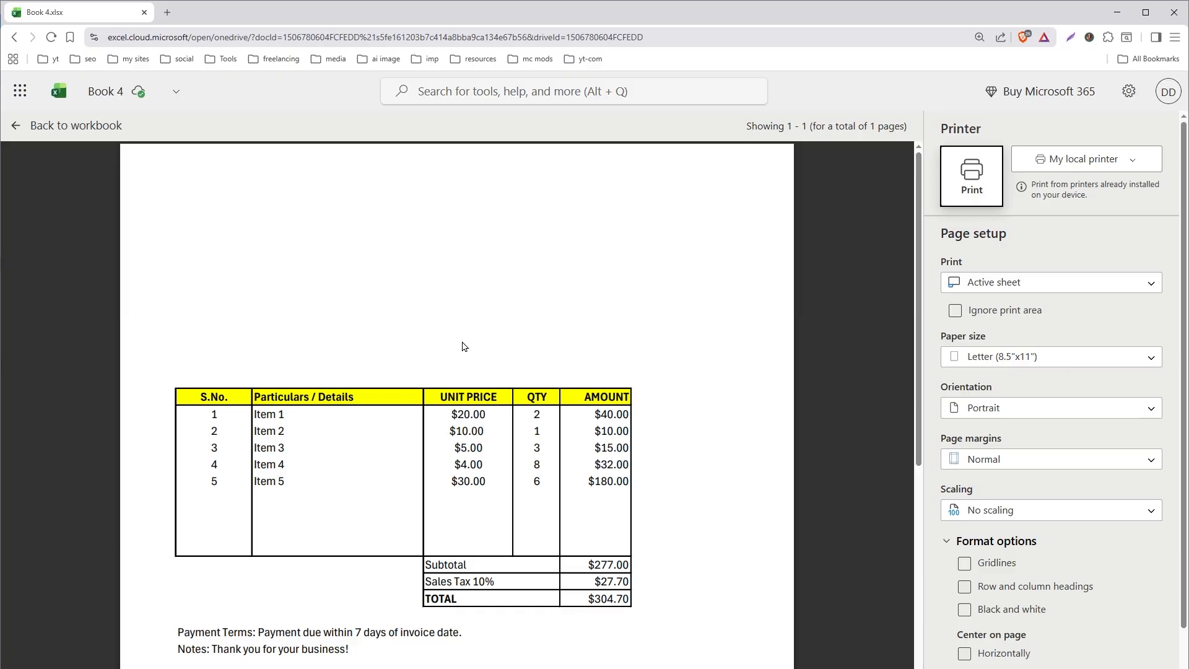
click(69, 126)
Step: Merge and center A1:E1, A2:E2 and A3:E3 as three separate header rows
drag(93, 280, 419, 286)
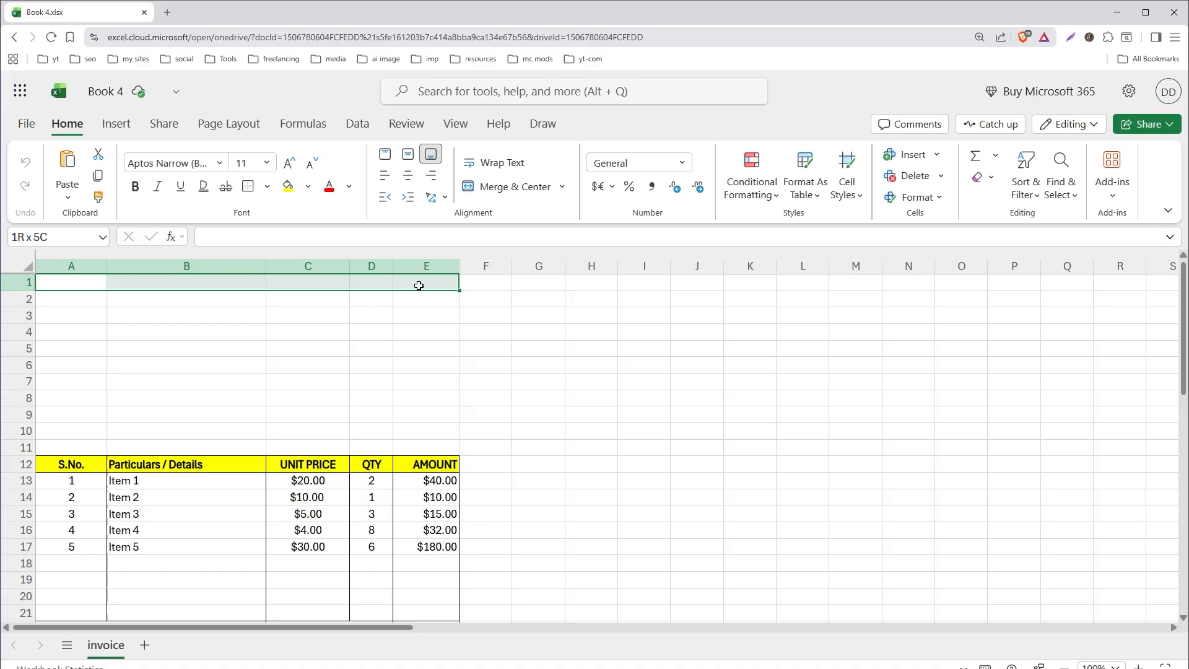
click(524, 187)
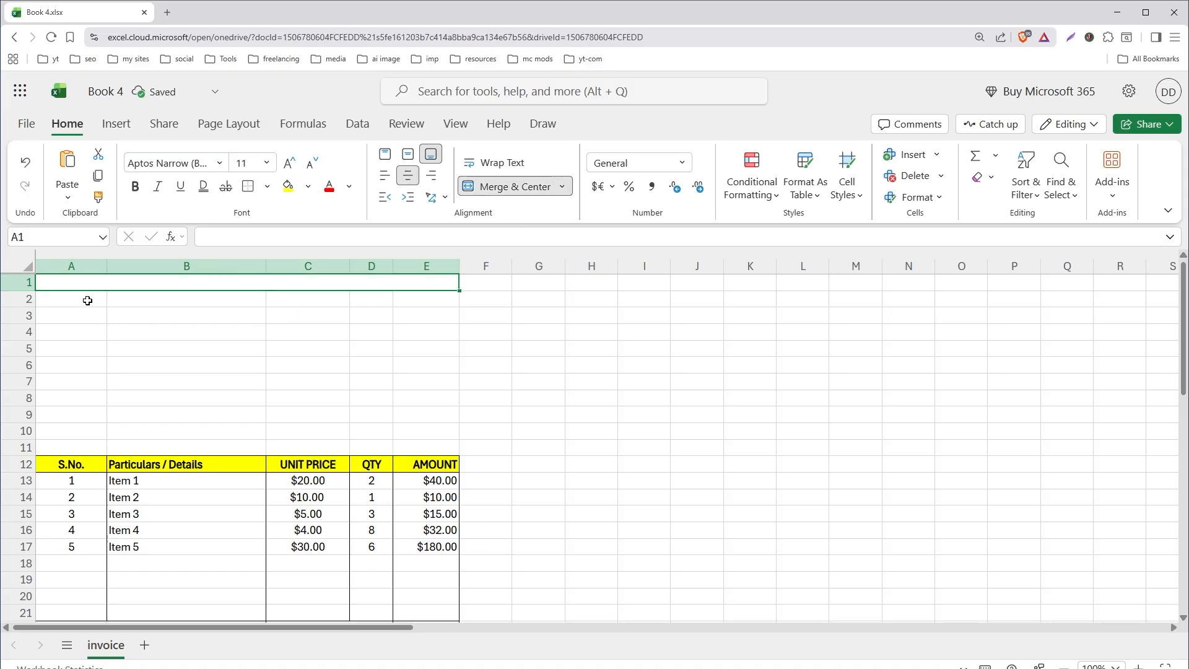
drag(87, 300, 440, 297)
click(526, 186)
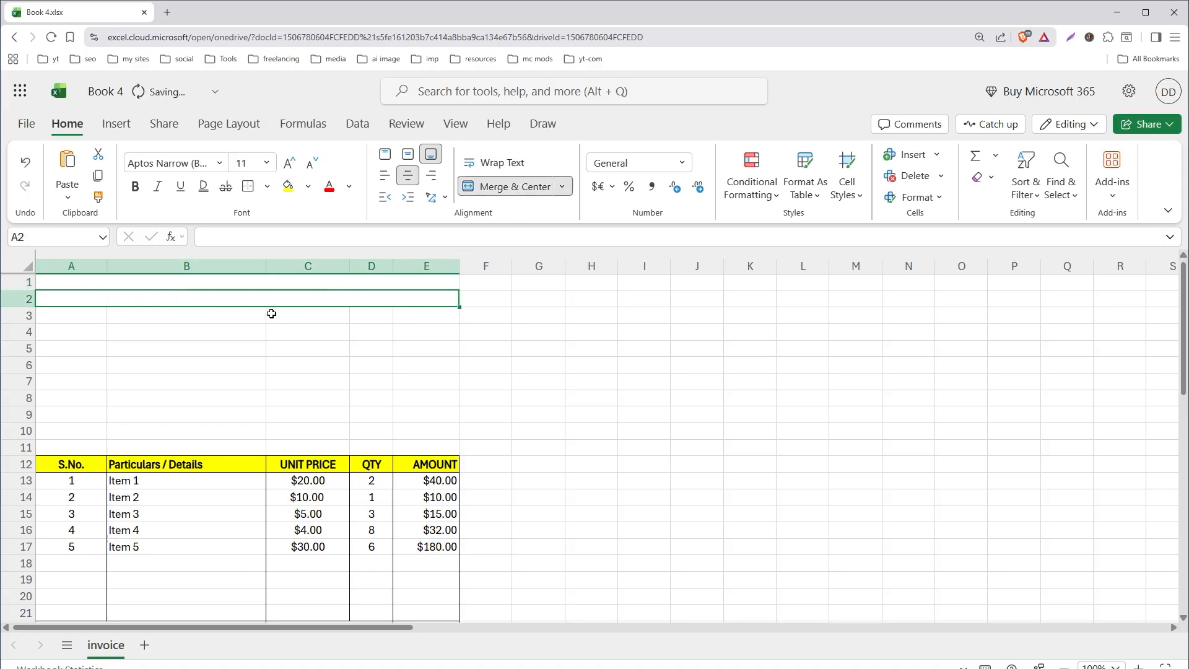
drag(85, 316, 417, 318)
click(518, 187)
Step: Fill header rows 1 to 3 with "Company Name PVT. LTD.", "Company Address City State Country Phone #" and "INVOICE"
click(269, 283)
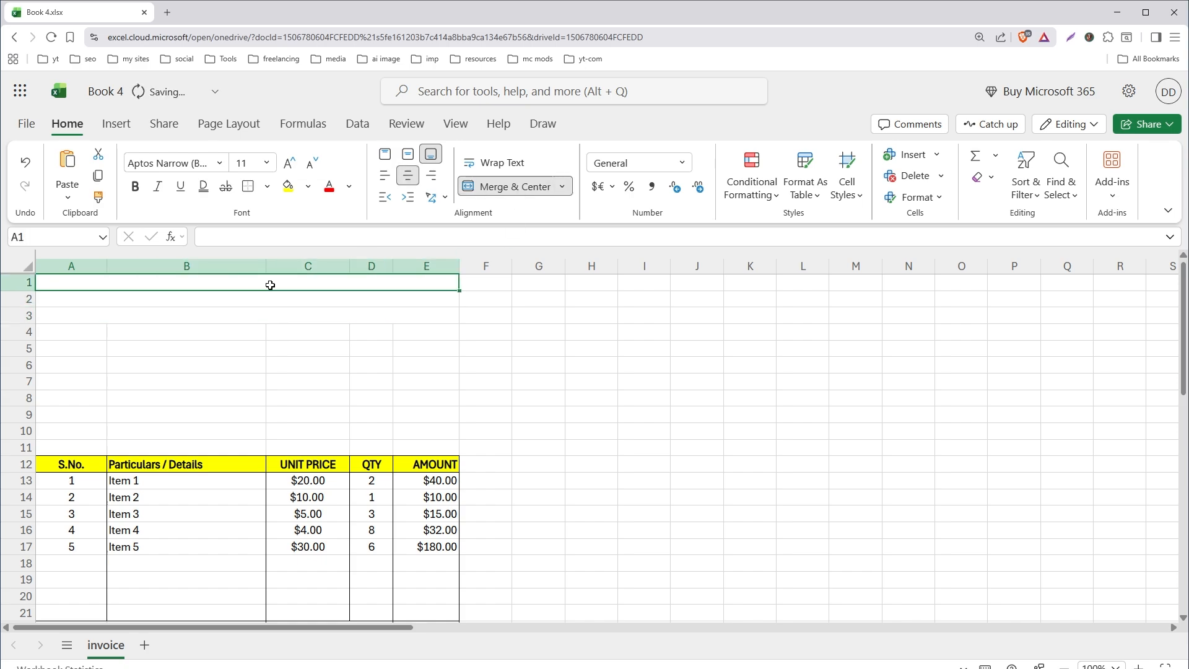
text(Company Name PVT. LTD.)
click(300, 298)
text(Company Address City State Country Phone #)
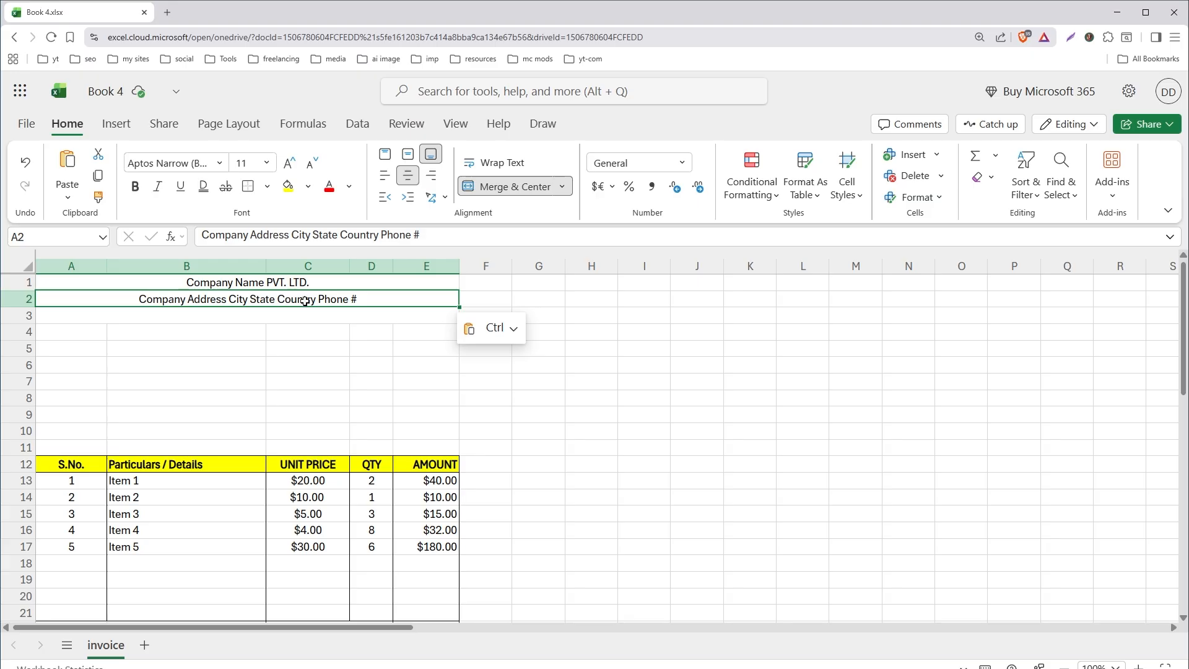
click(373, 311)
text(INVOICE)
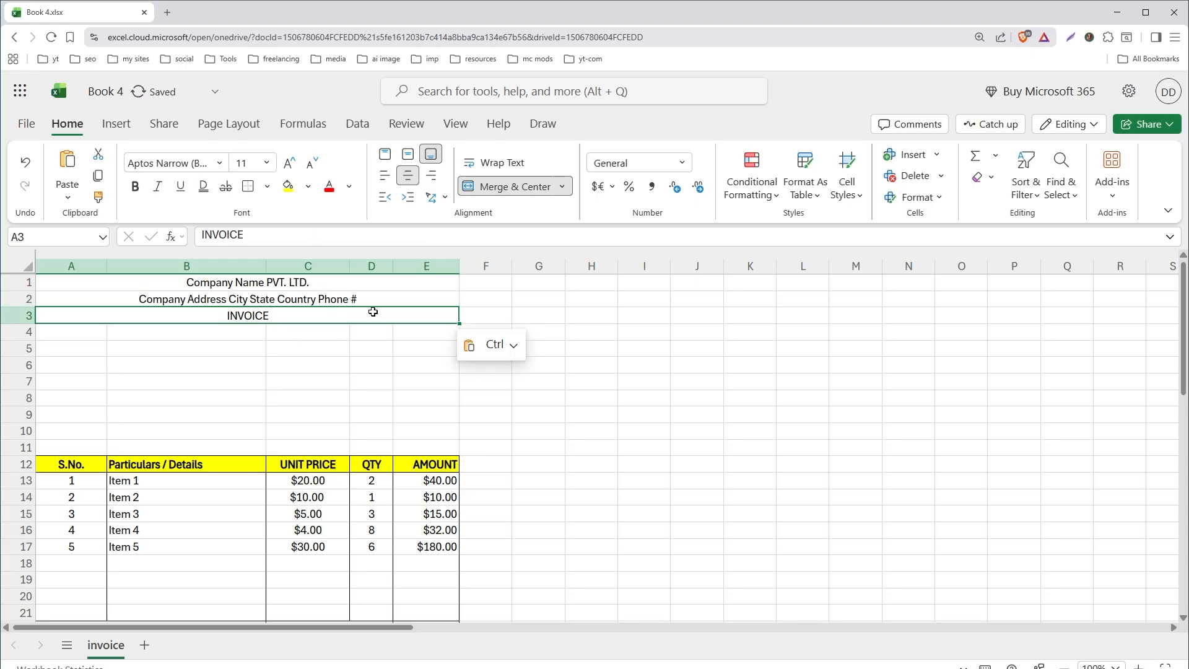
Step: Enter the label "Business Reg." in A5, the business registration number in B5 and the label "TAX / VAT #" in C5
click(93, 348)
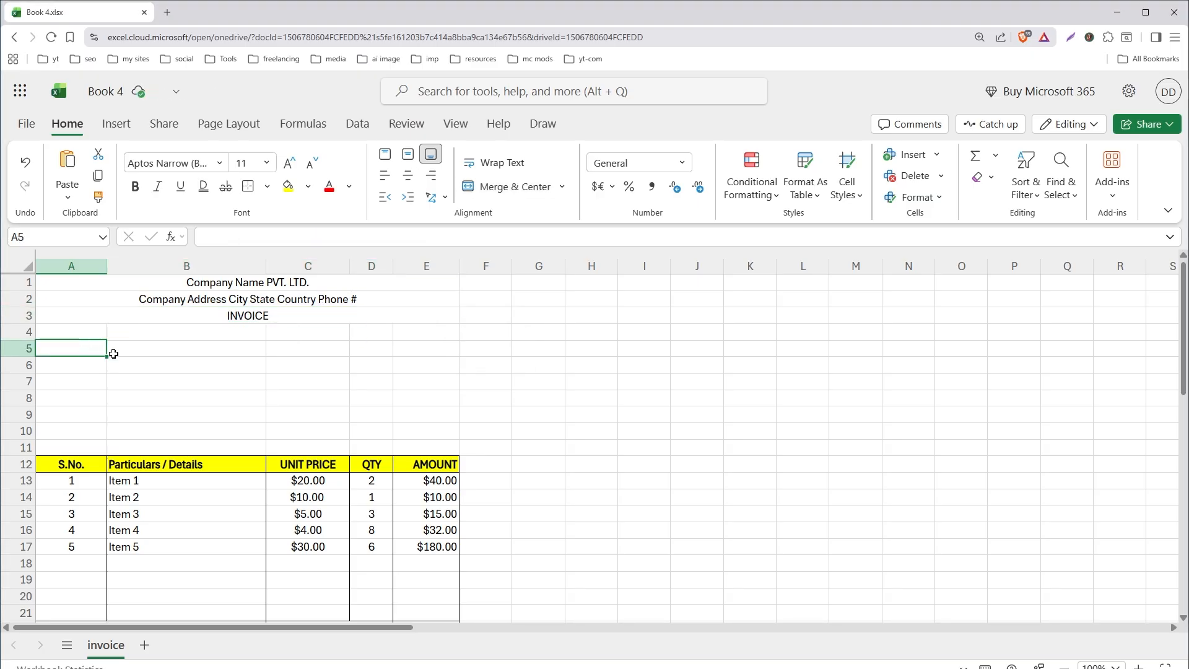
text(Business Reg.)
key(Right)
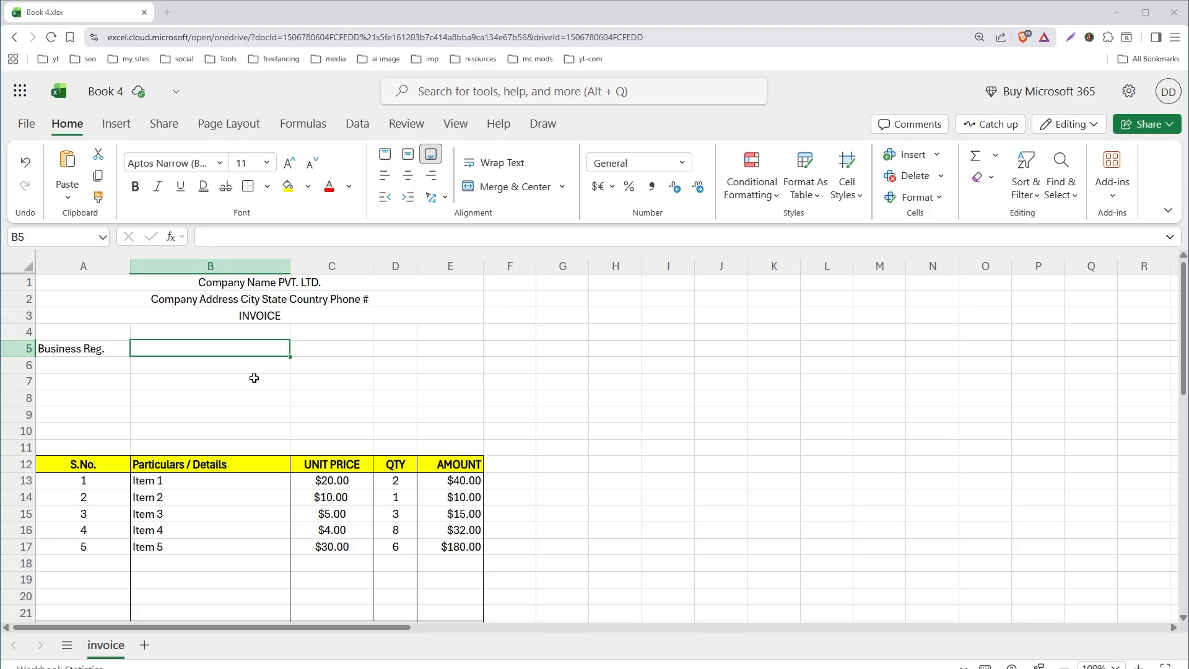
click(351, 353)
text(TAX / VAT #)
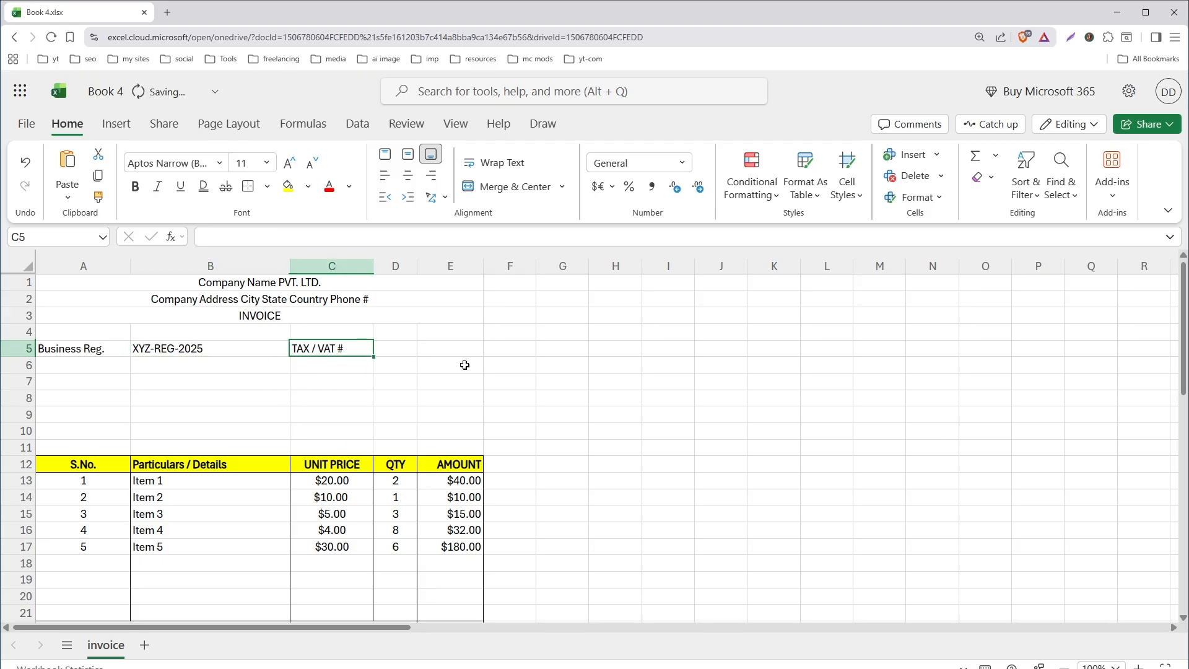
Step: Merge D5:E5 without centering and enter the company's tax number in it
drag(396, 348, 435, 346)
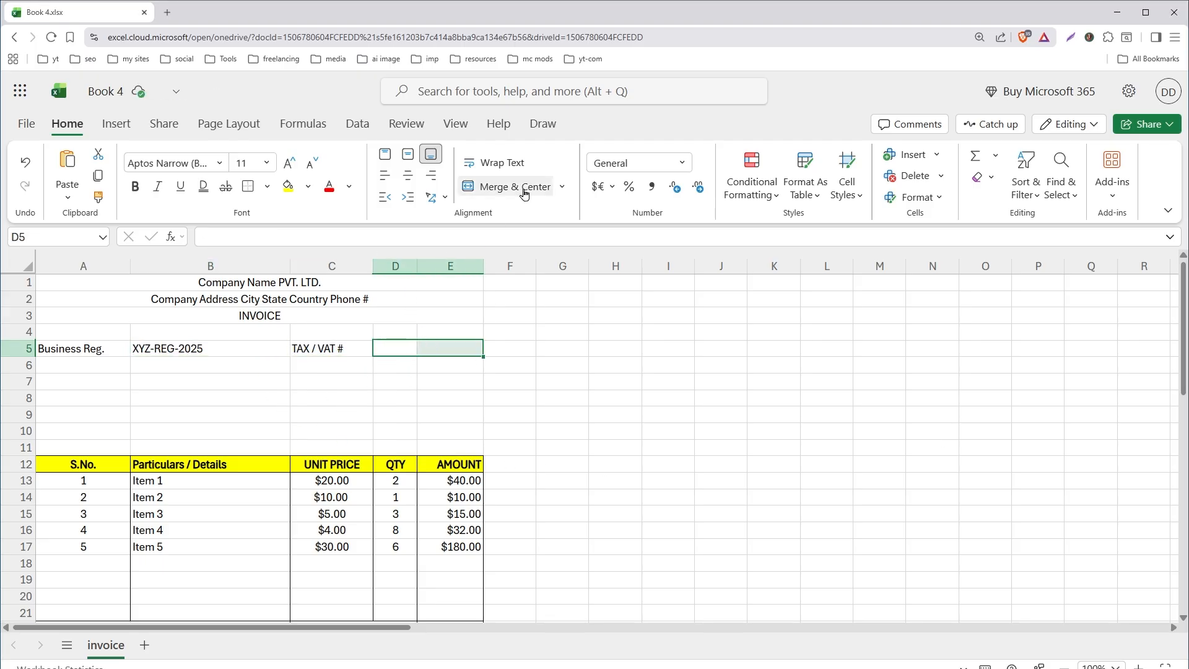
click(562, 186)
click(557, 281)
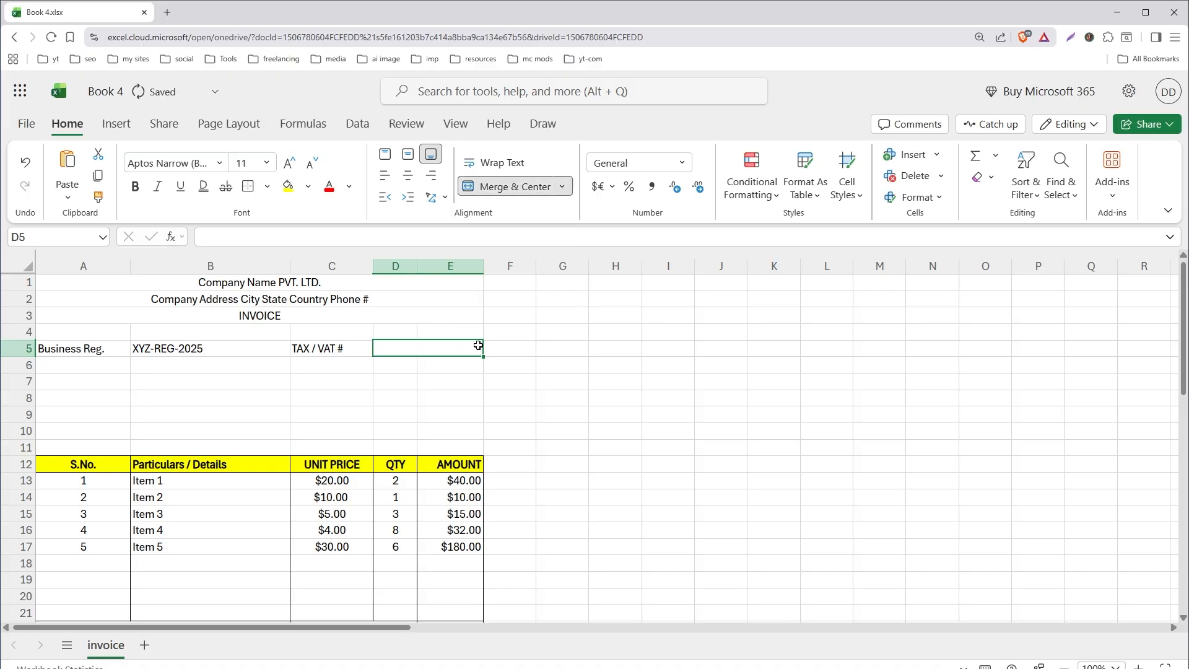
key(ctrl+v)
Step: Enter the label "Invoice #" in A6 and the invoice number in B6
click(93, 366)
key(ctrl+v)
click(275, 362)
text(WSP10011)
key(Tab)
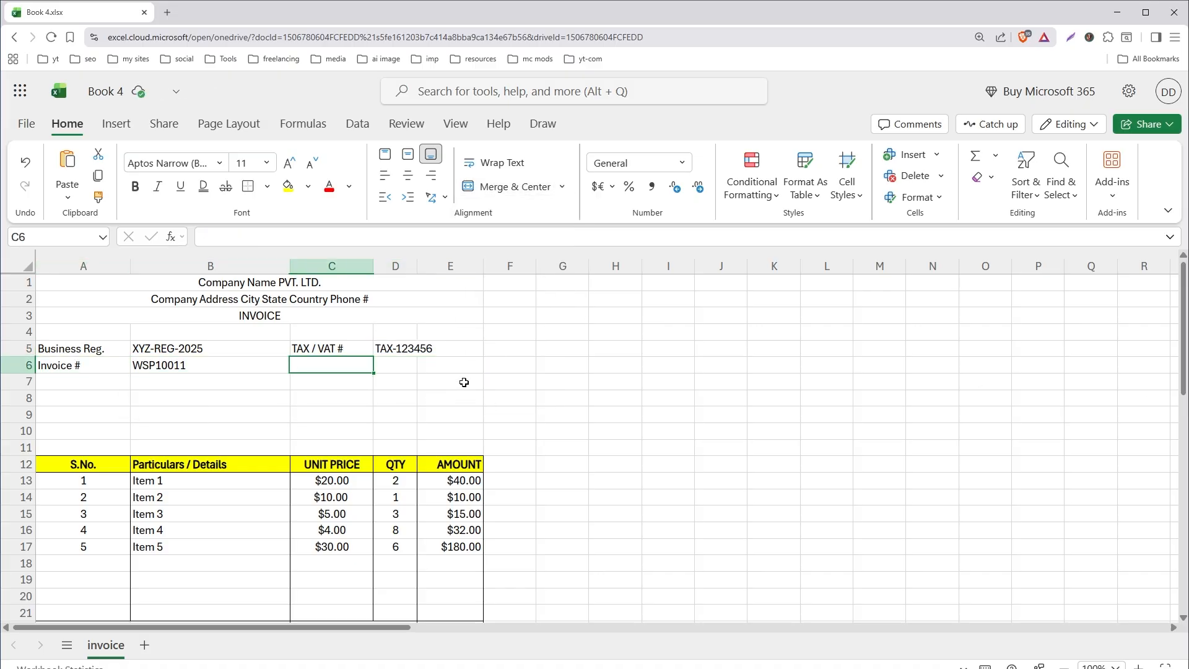
Step: Label C6 "Invoice Date", merge D6:E6 without centering and enter the date 1/1/2025 in it
drag(458, 365, 399, 365)
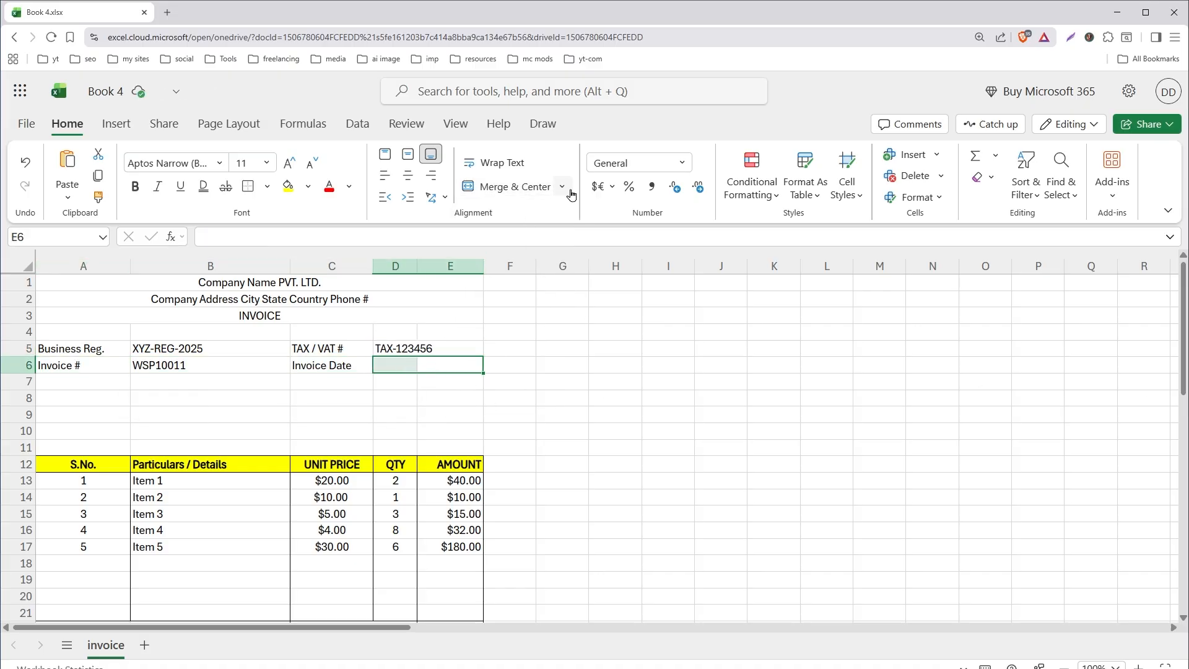
click(563, 187)
click(533, 277)
text(1/1/2025)
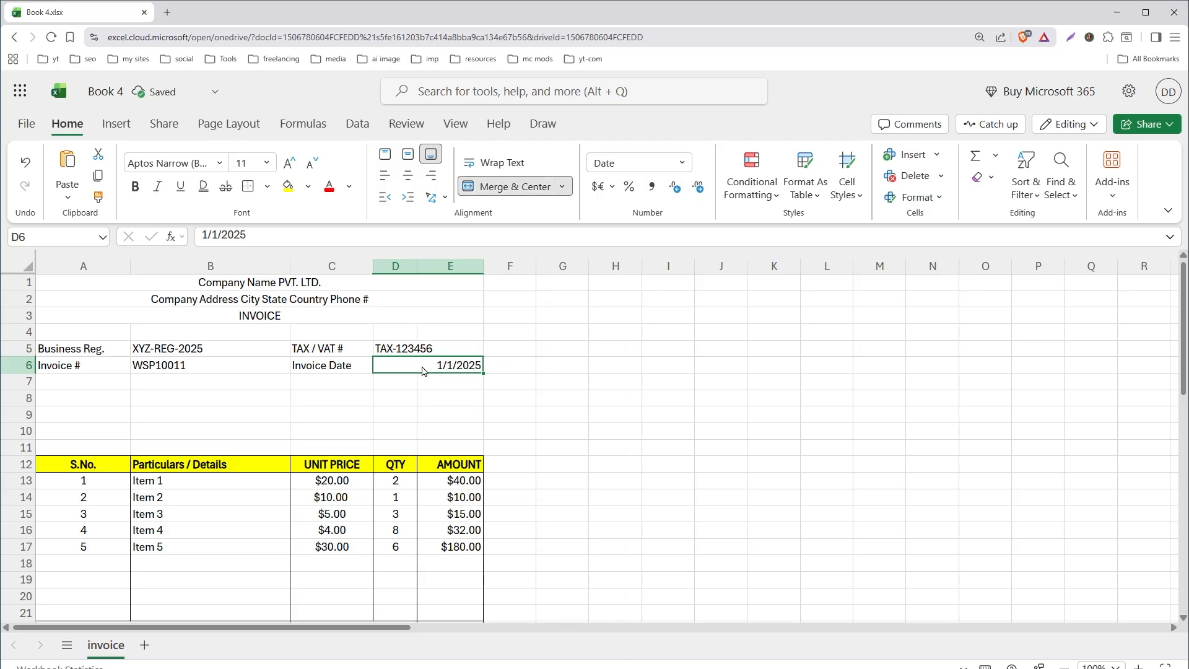
Step: Set the number format category of the invoice date cell D6 to Date
right_click(422, 371)
click(486, 508)
click(1053, 377)
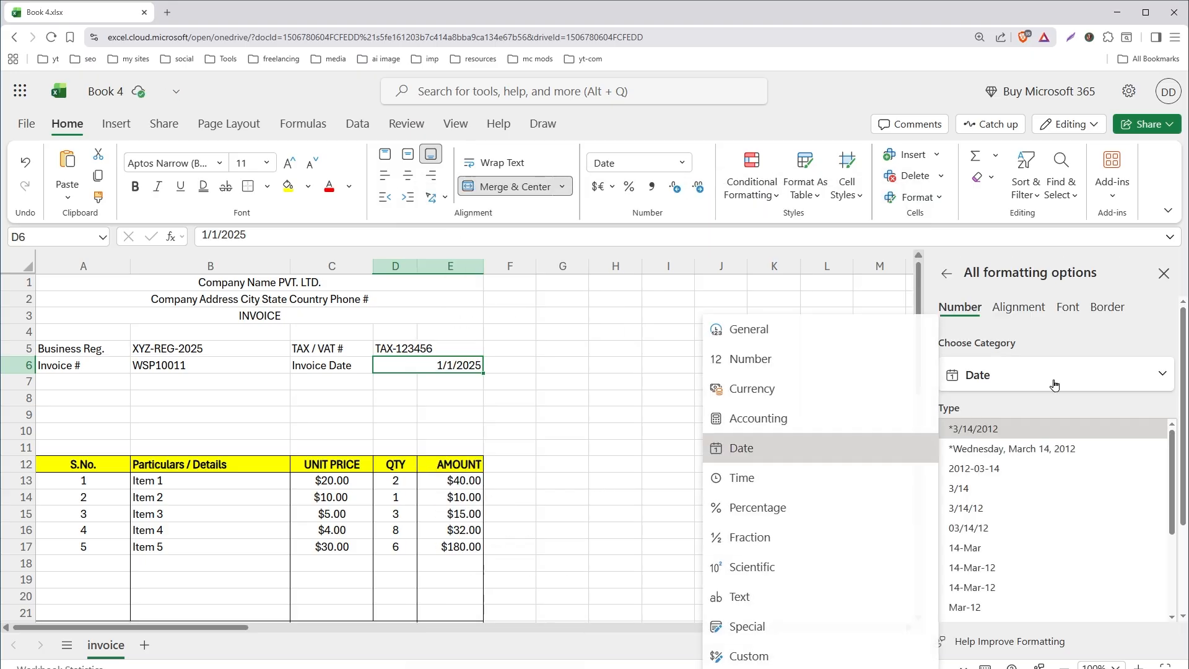
click(775, 458)
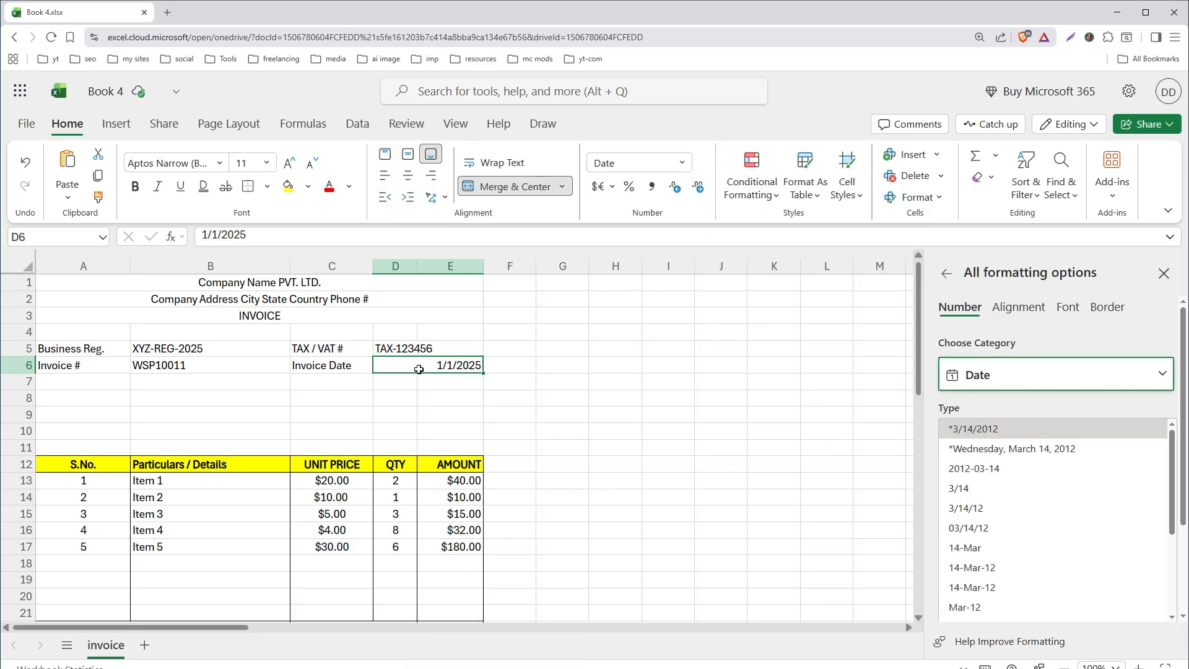
Step: Left-align the invoice date in D6 and change it to 11/5/2025
click(385, 176)
key(F2)
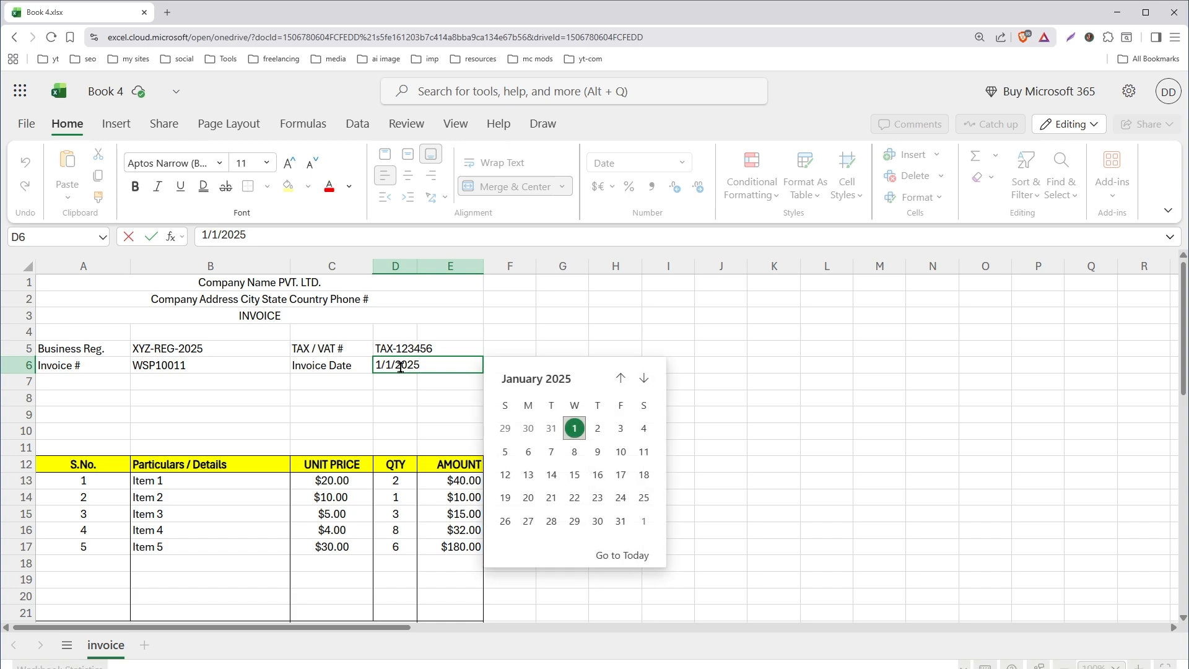
scroll(586, 457, down, 10)
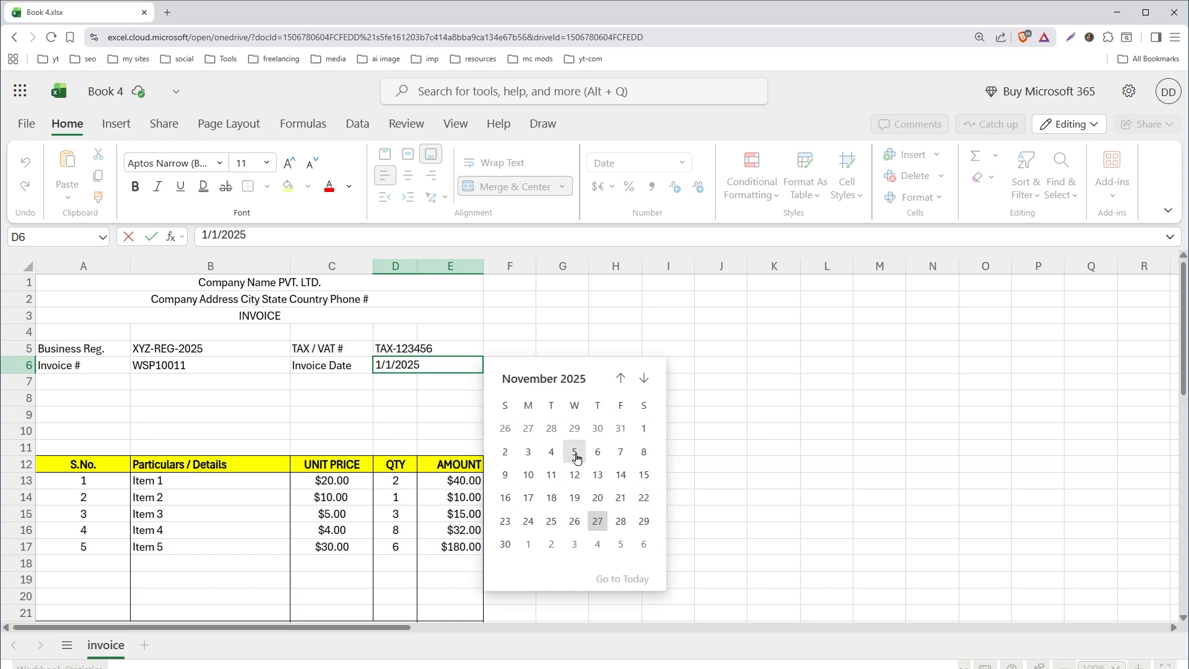
click(575, 453)
Step: Enter the label "Name" in A8 and the customer's name or company name in B8
click(81, 398)
text(Name)
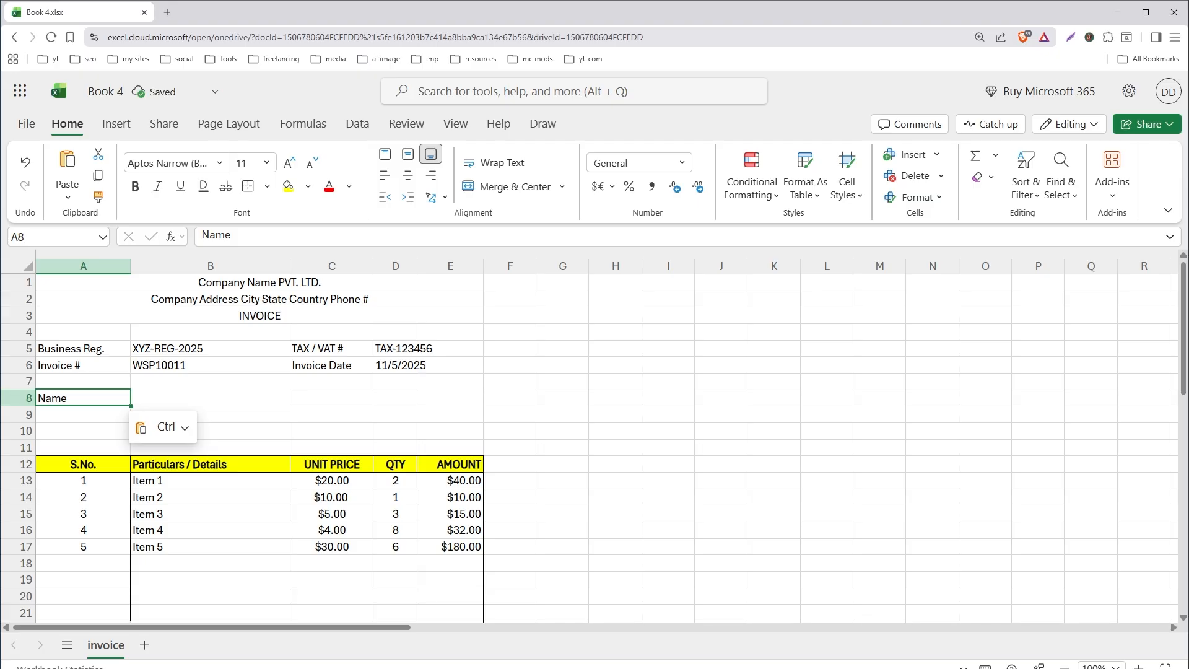
key(alt+Tab)
click(211, 399)
text(John Doe / Company Name)
Step: Label C8 "Phone #", merge D8:E8 without centering and enter the customer's phone number in it
click(332, 398)
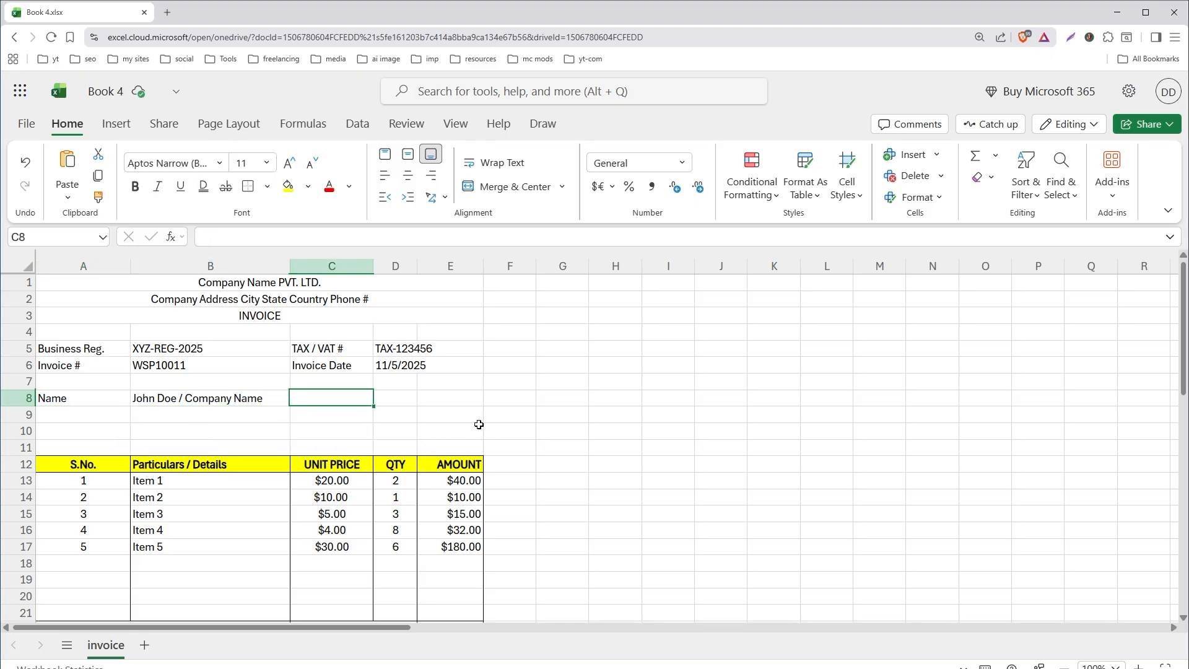
text(Phone #)
drag(395, 398, 455, 400)
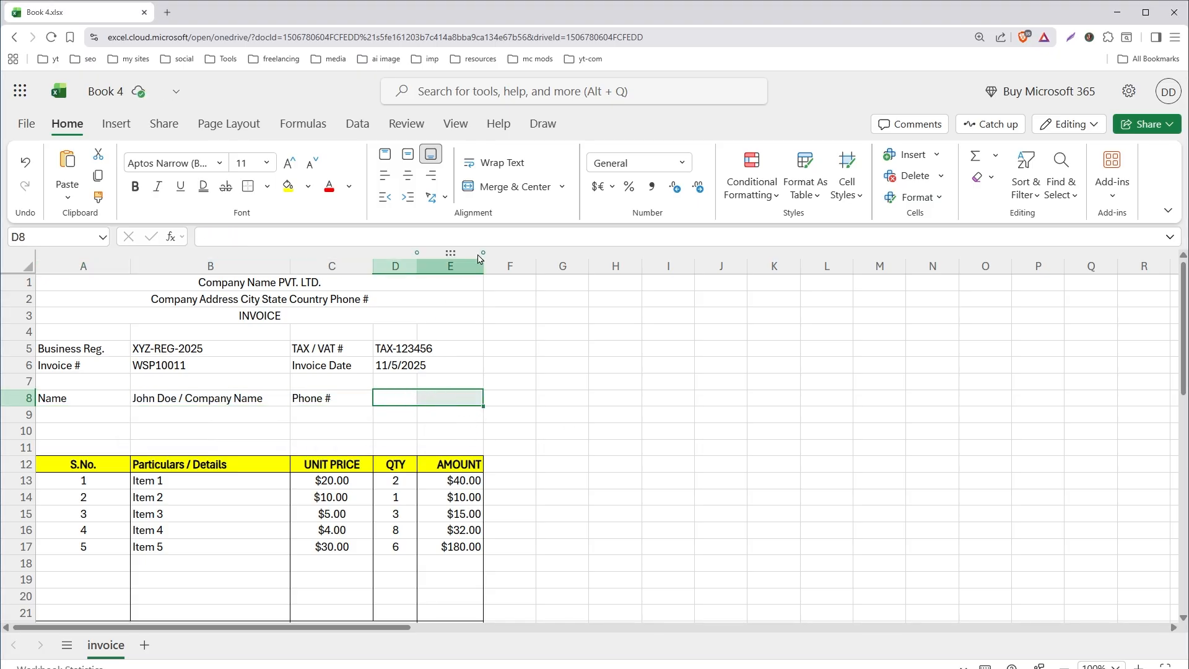
click(563, 187)
click(538, 279)
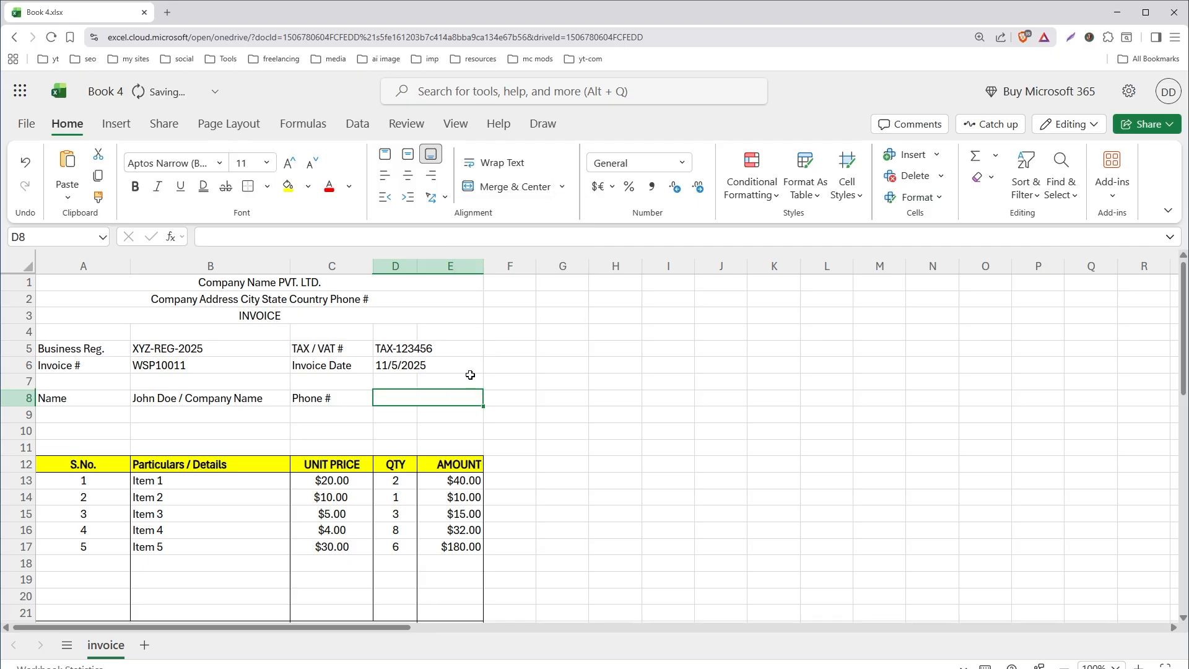
text(123456789)
Step: Merge D9:E9 without centering, label A9 "Email" and enter the contact's e-mail address in B9
drag(385, 416, 457, 415)
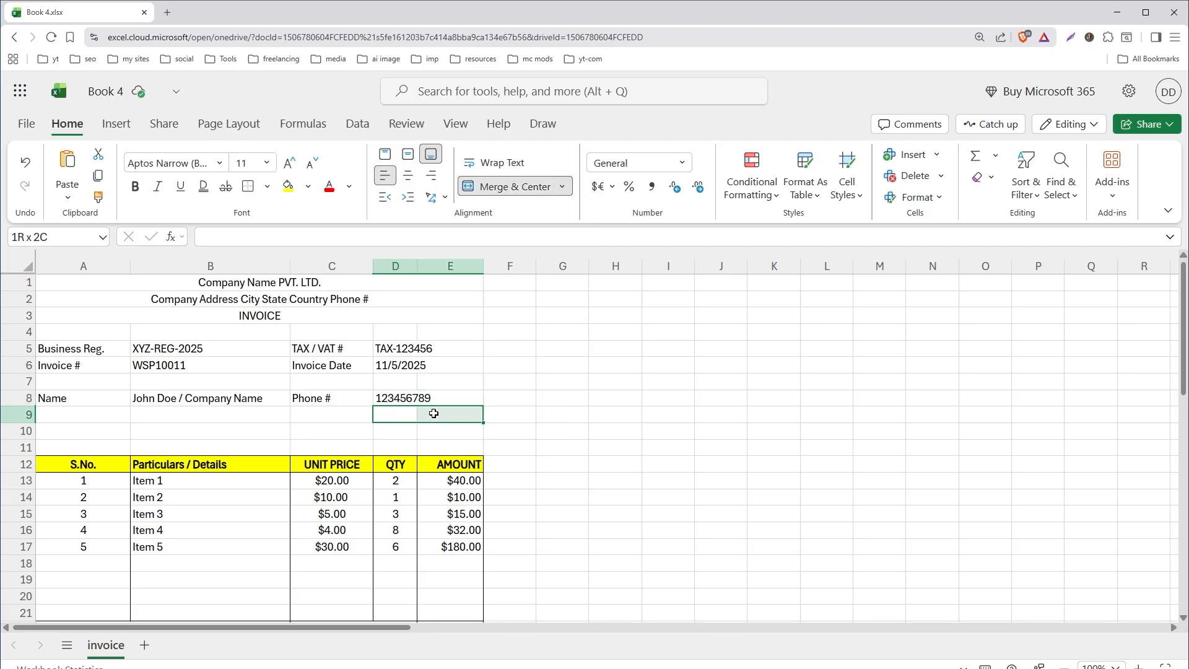
click(561, 188)
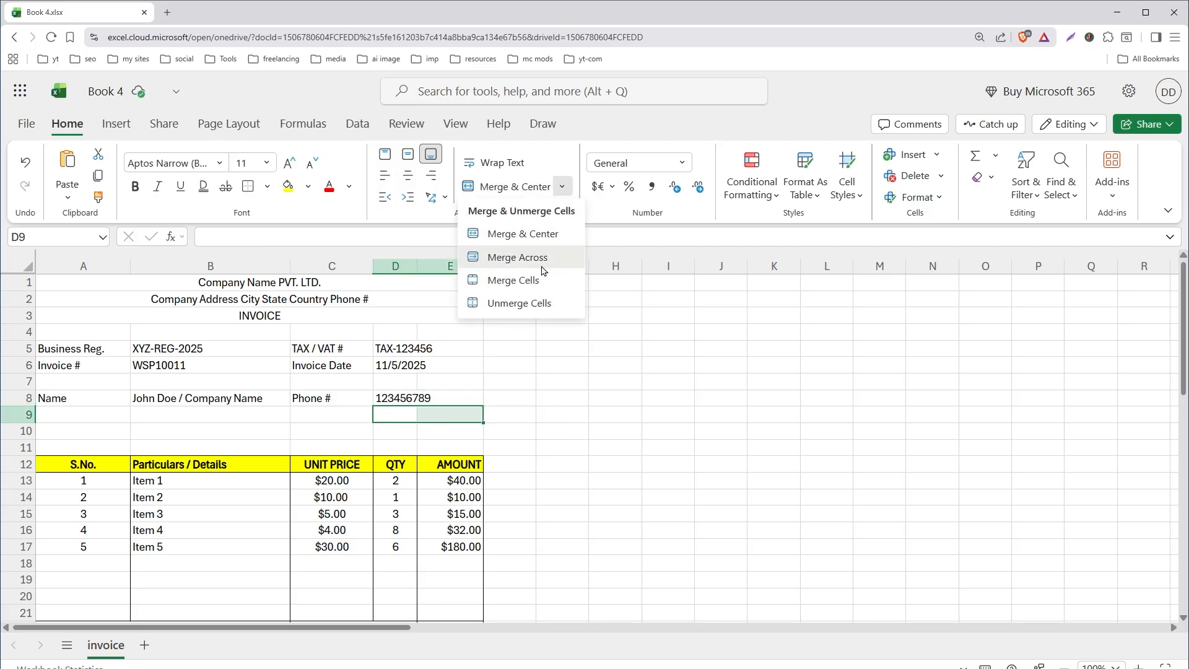
click(534, 279)
click(120, 413)
key(ctrl+v)
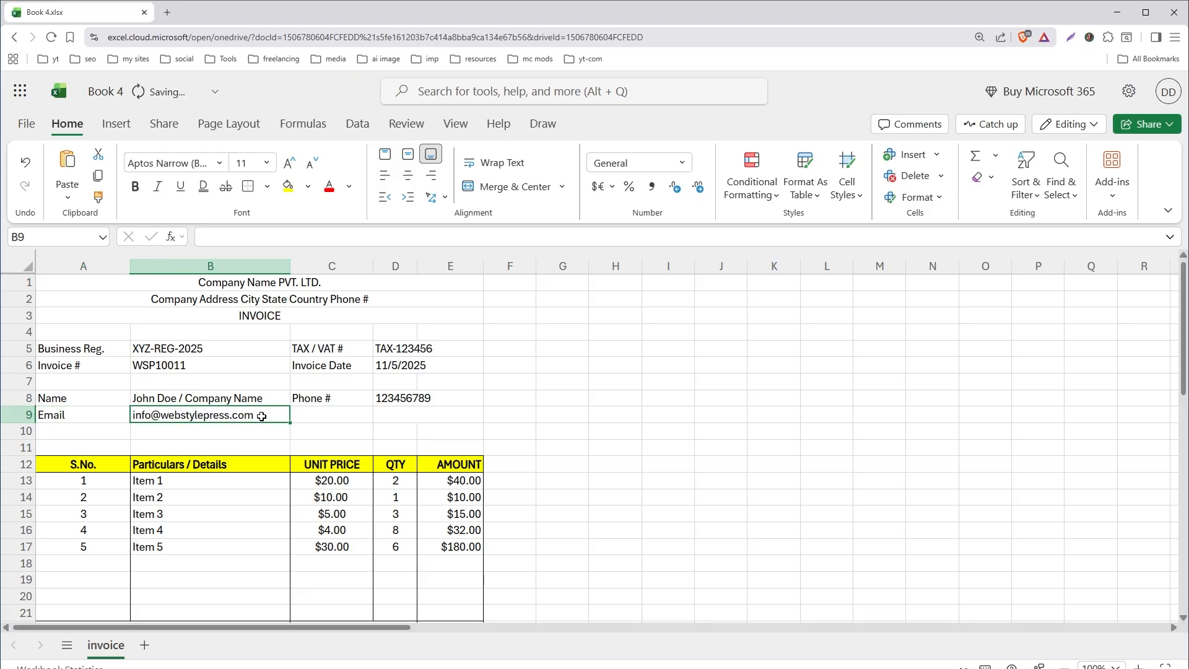
Step: Label A10 "Address", merge B10:E10 across and enter "ABC full address of customer or client" in it
click(88, 433)
text(Address)
drag(260, 432, 426, 430)
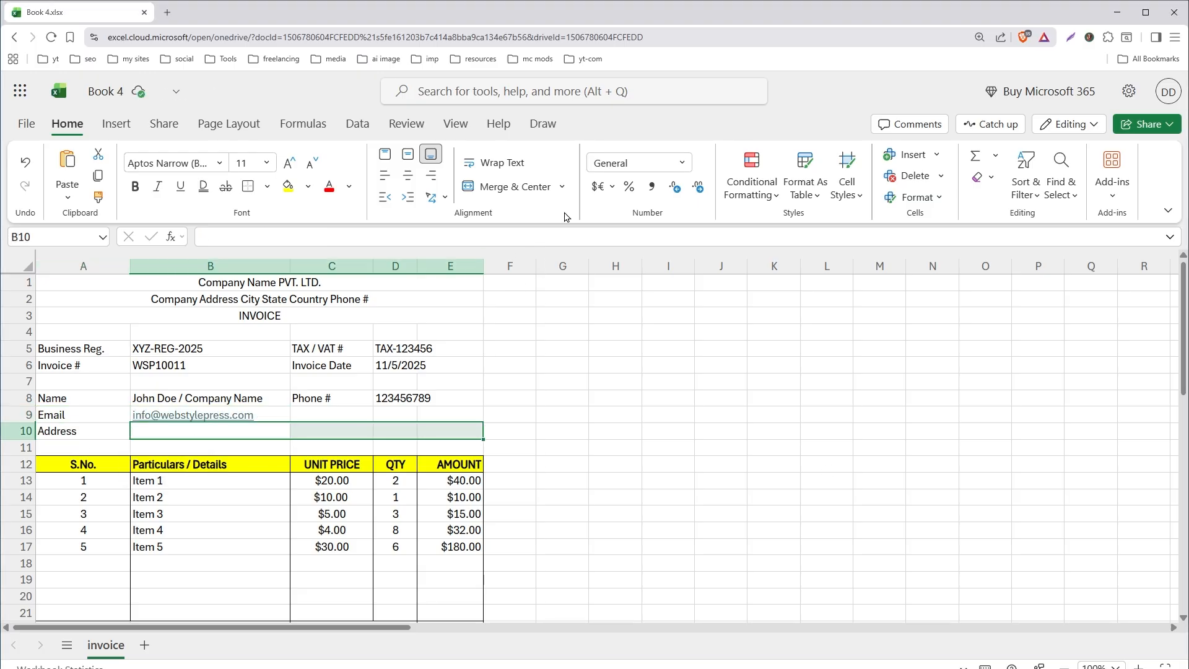
click(561, 186)
click(533, 256)
text(ABC full address of customer or client)
Step: Make the field labels in A5:A6, A8:A10, C8 and C5:C6 bold
drag(68, 349, 68, 365)
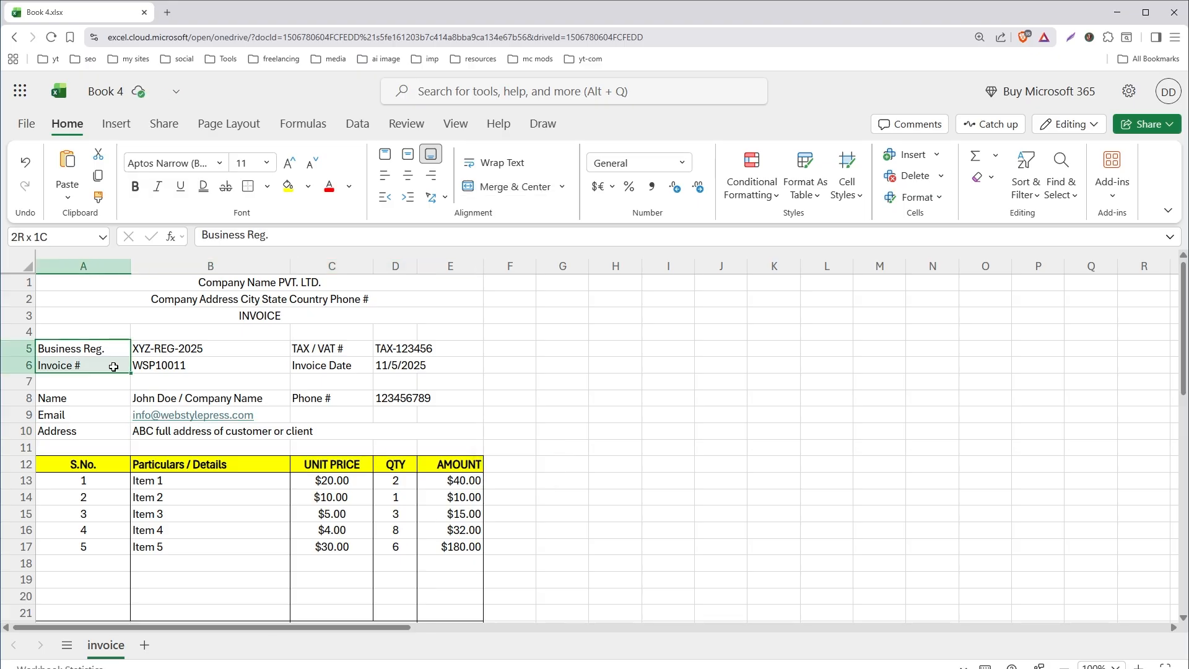
click(135, 186)
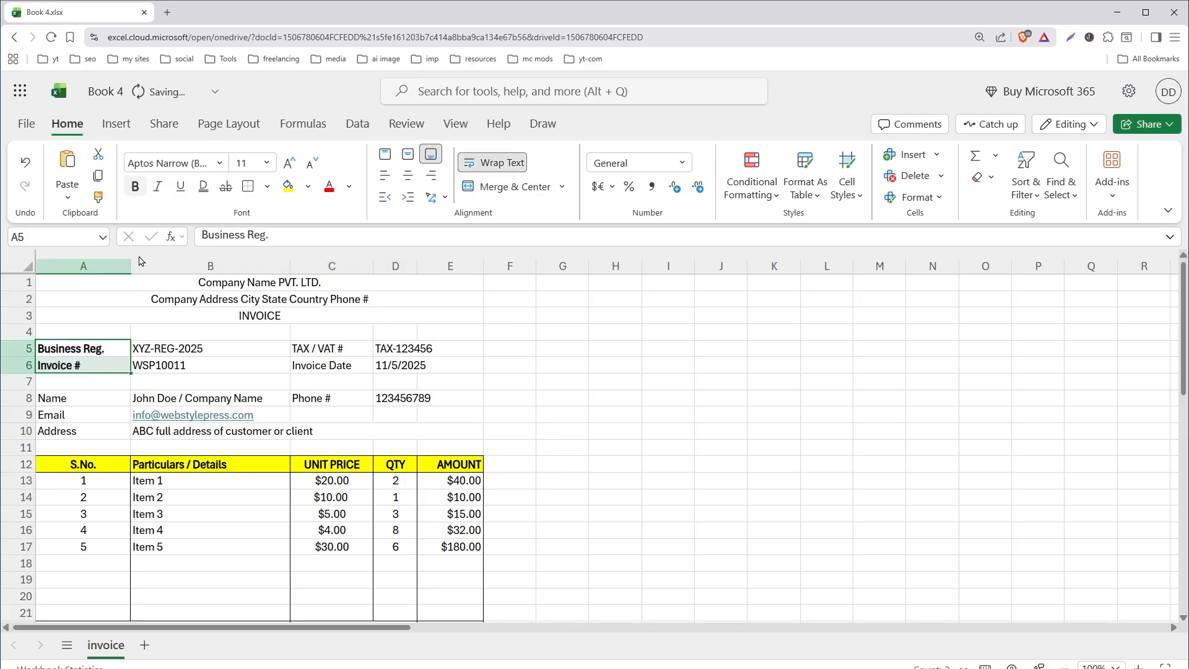
drag(103, 400, 103, 431)
key(ctrl+b)
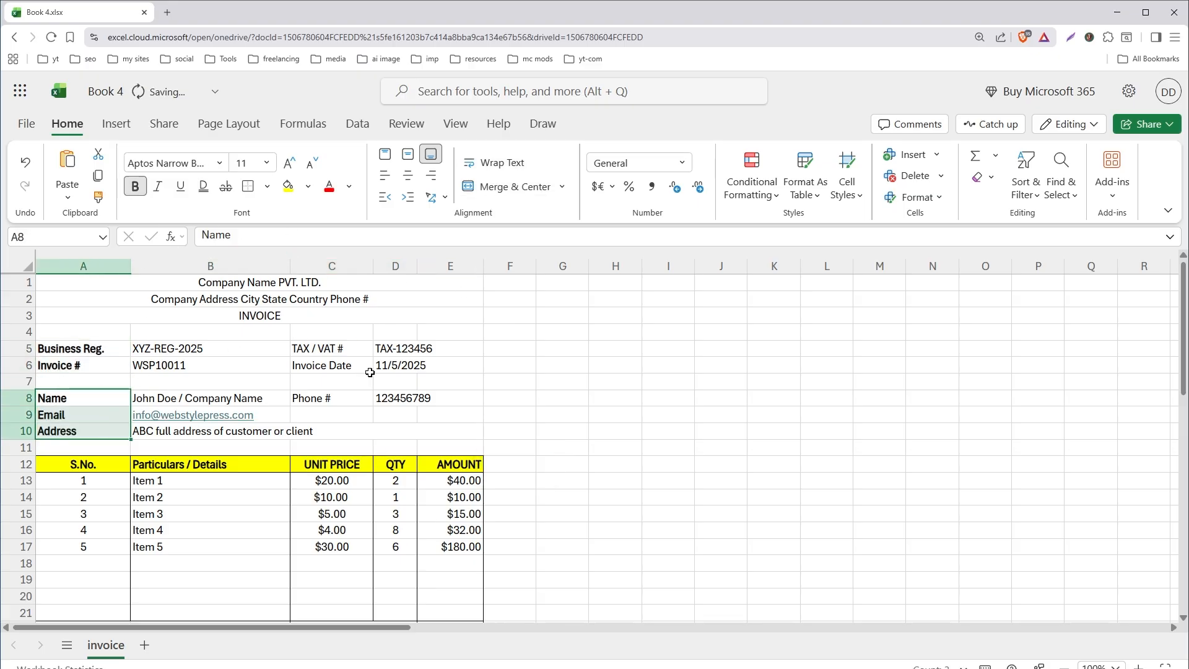
key(Right)
key(Right)
key(ctrl+b)
drag(351, 365, 334, 349)
key(ctrl+b)
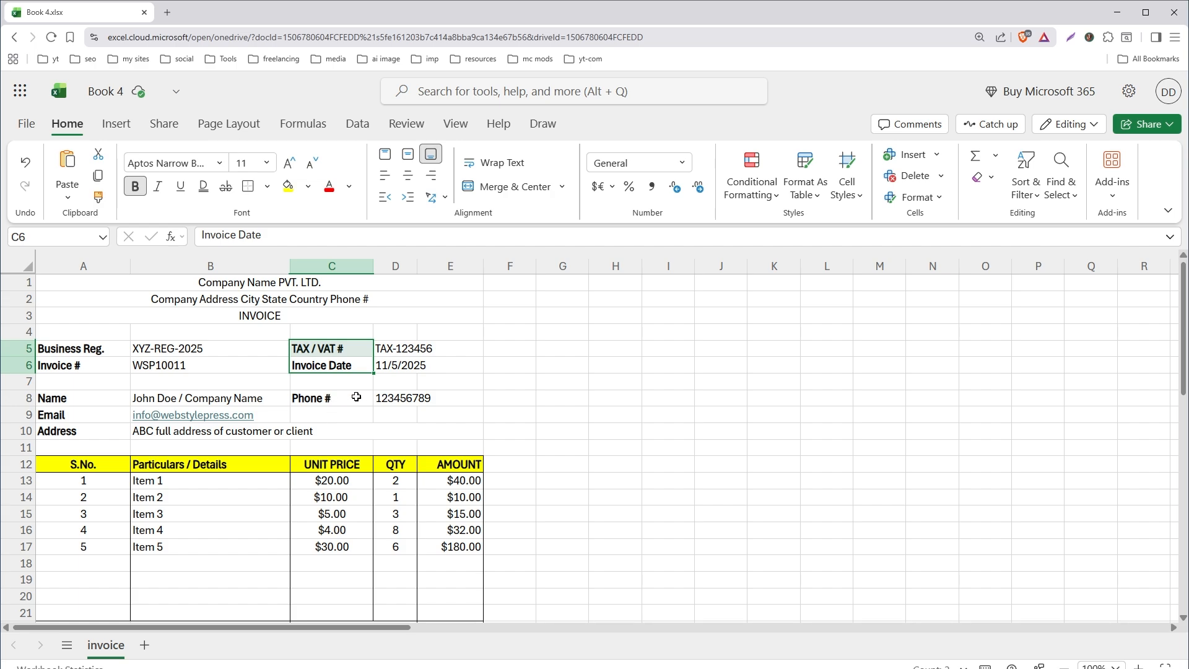
Step: Move the "Phone #" label from C8 to C9 and the phone number from D8 into the merged D9:E9
click(353, 400)
drag(352, 407, 351, 416)
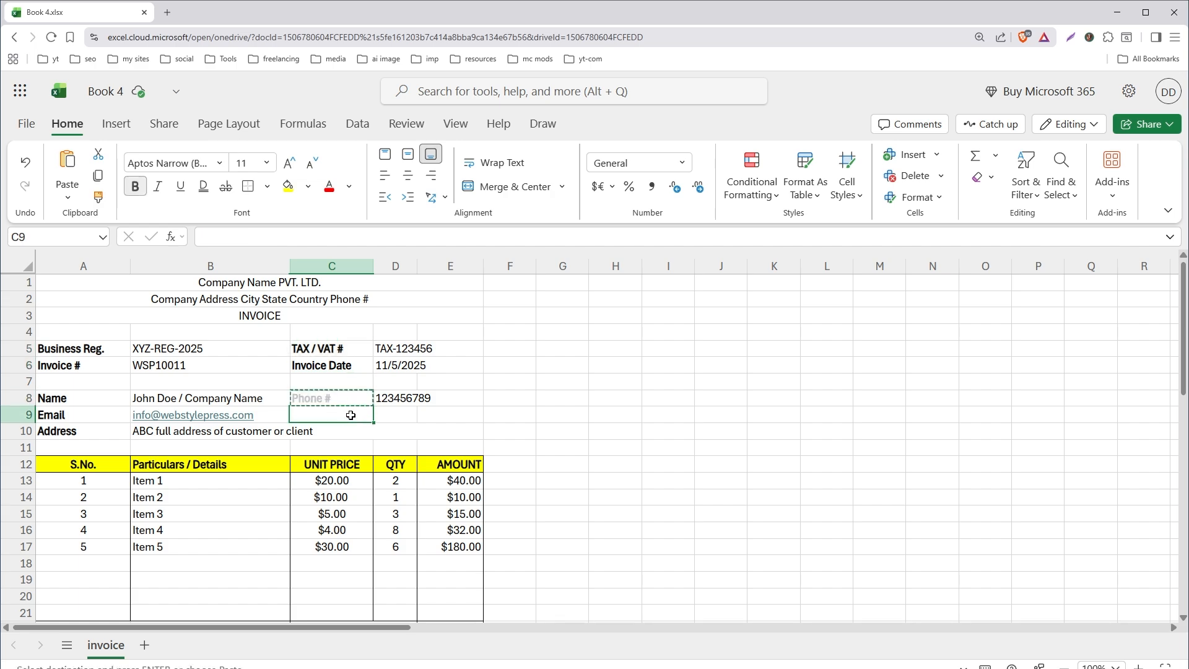
click(440, 401)
drag(443, 406, 444, 416)
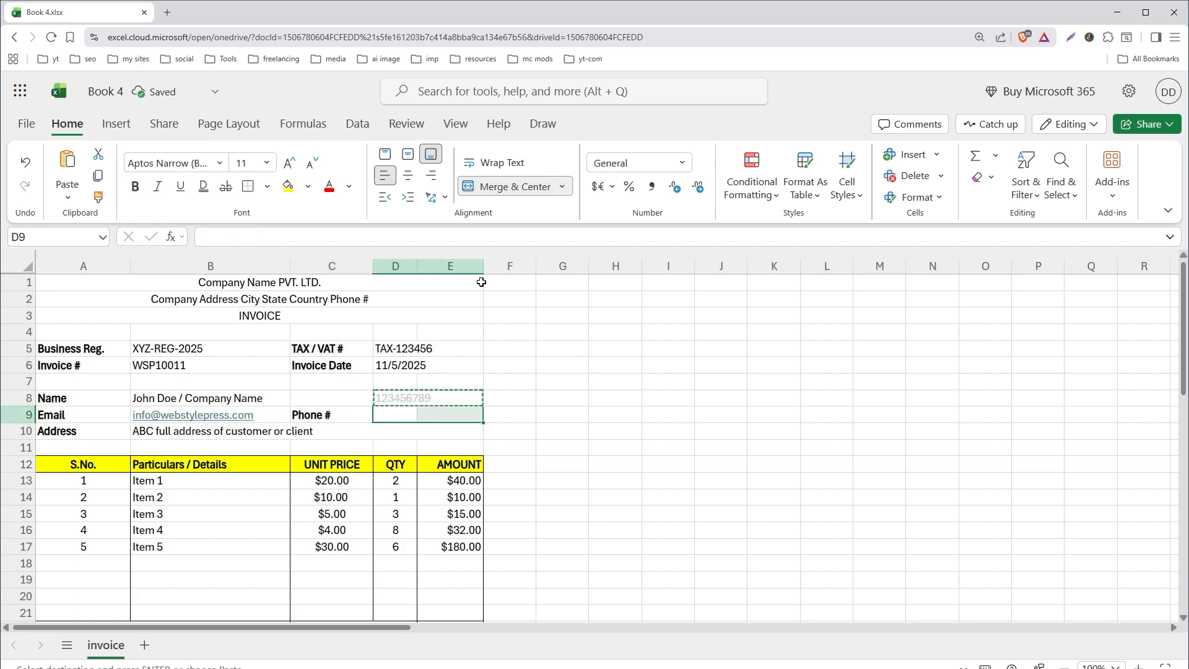
click(562, 187)
click(527, 281)
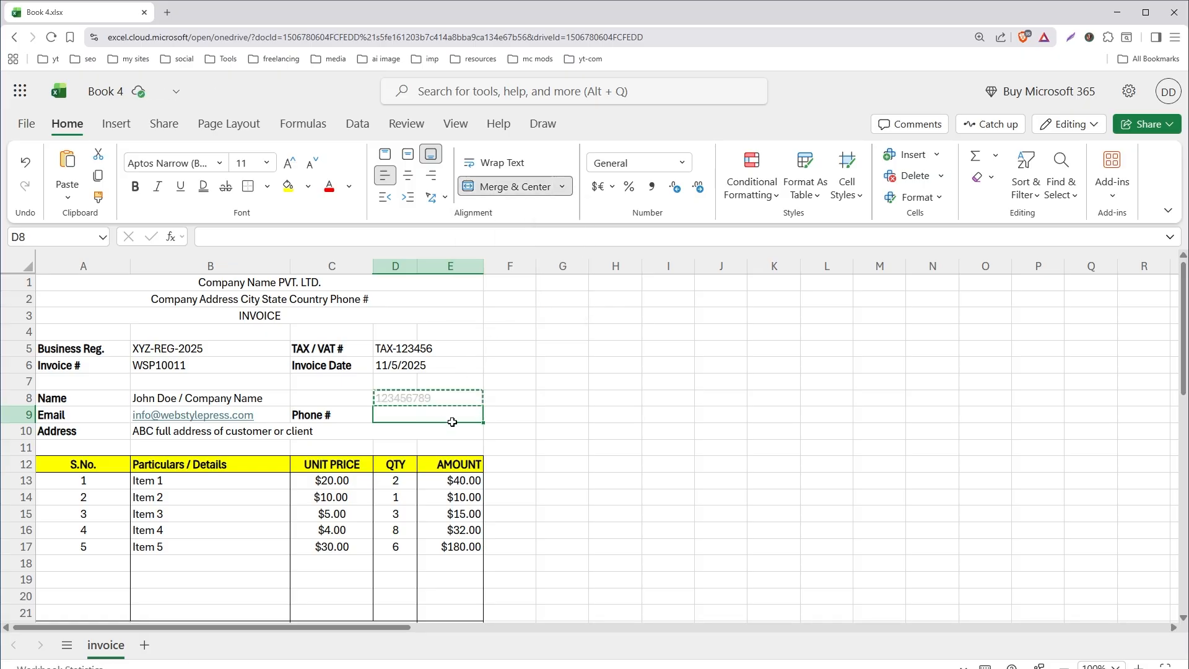
key(Return)
Step: Merge B8:E8 without centering for the customer's name
drag(279, 398, 437, 400)
click(562, 186)
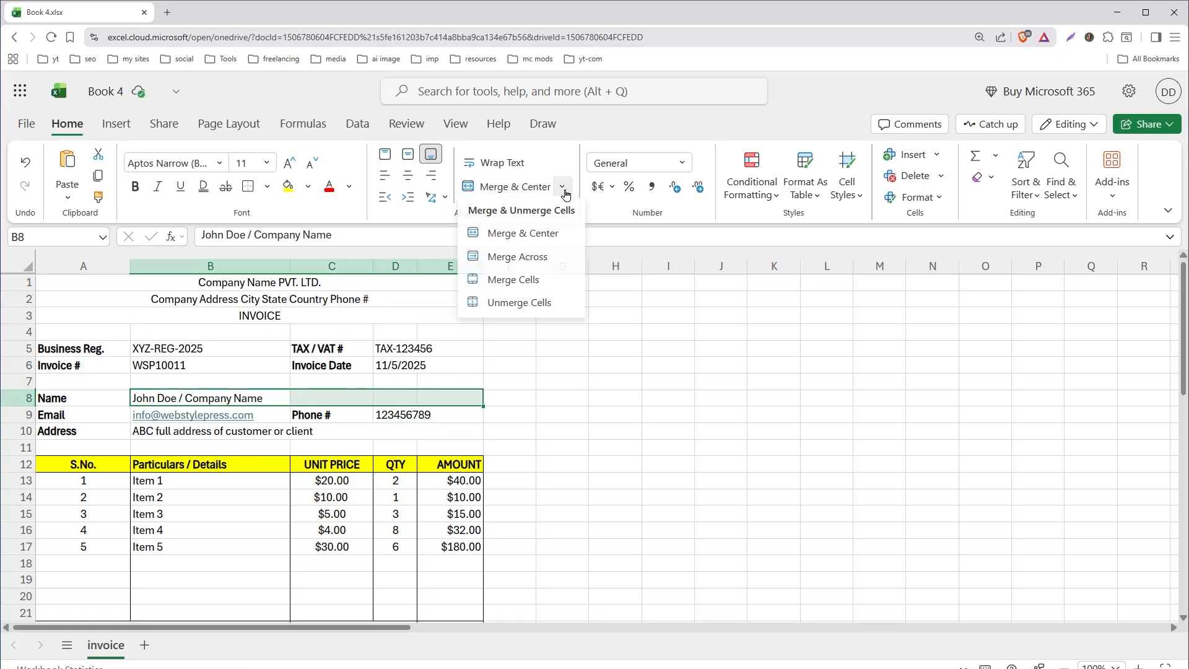
click(523, 280)
click(572, 414)
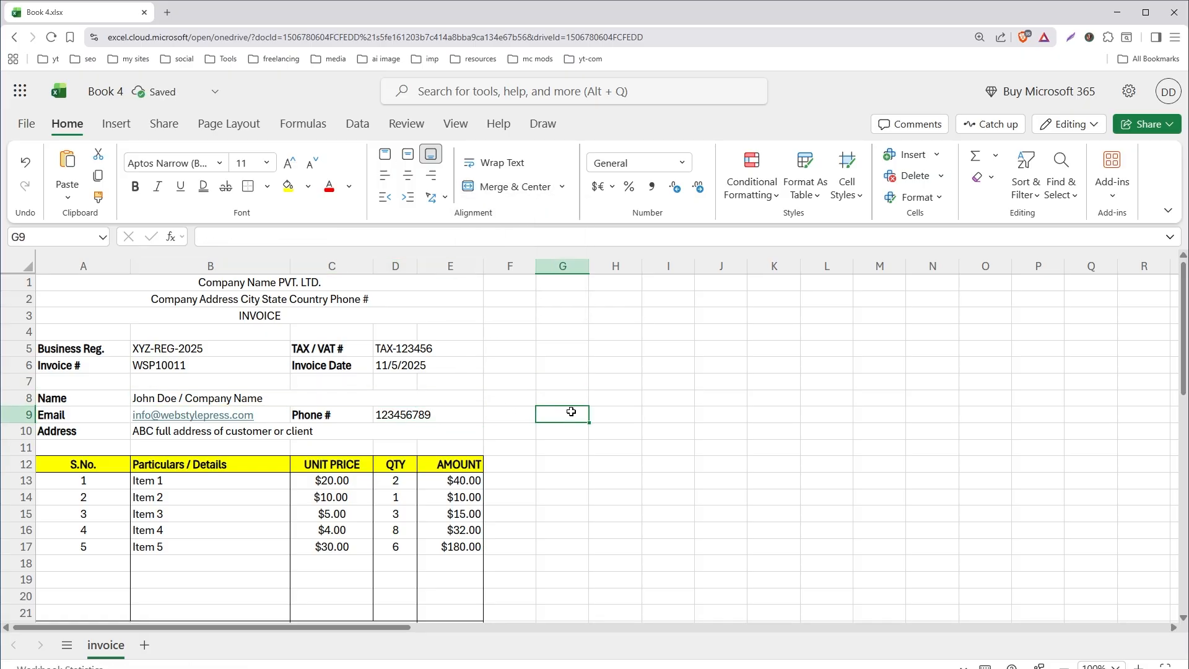
Step: Set the font color of the e-mail address in B9 to black
click(273, 416)
click(349, 187)
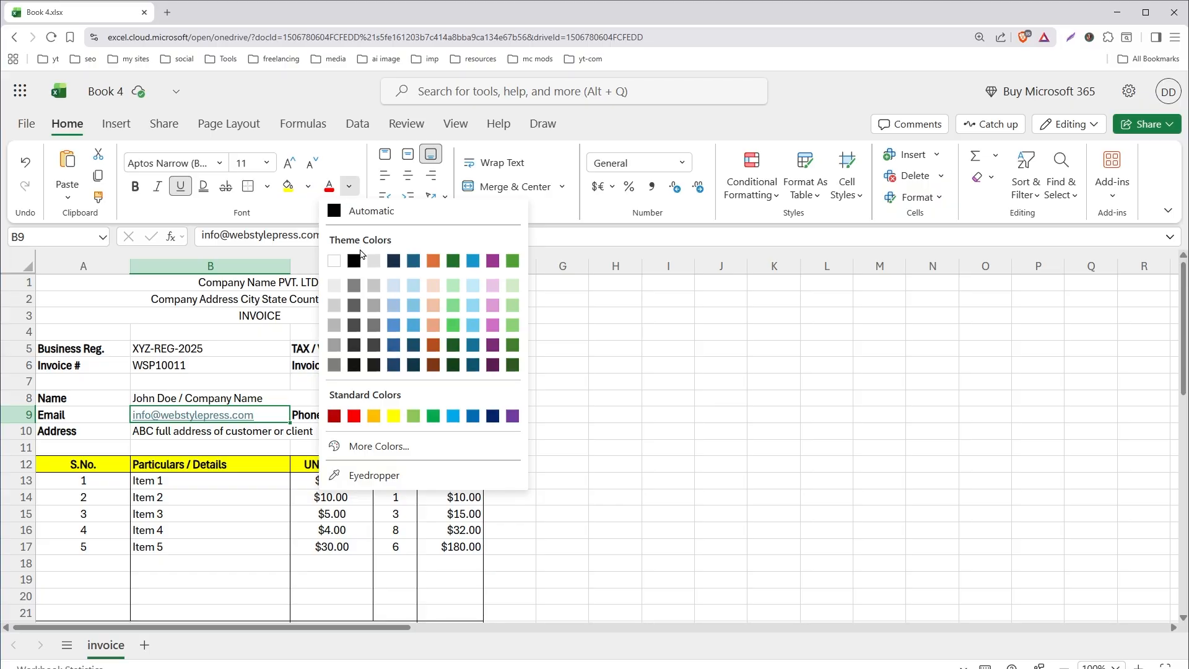
click(355, 259)
Step: Give the company name and address rows 1 and 2 white text on a black fill
drag(217, 299, 216, 282)
click(350, 187)
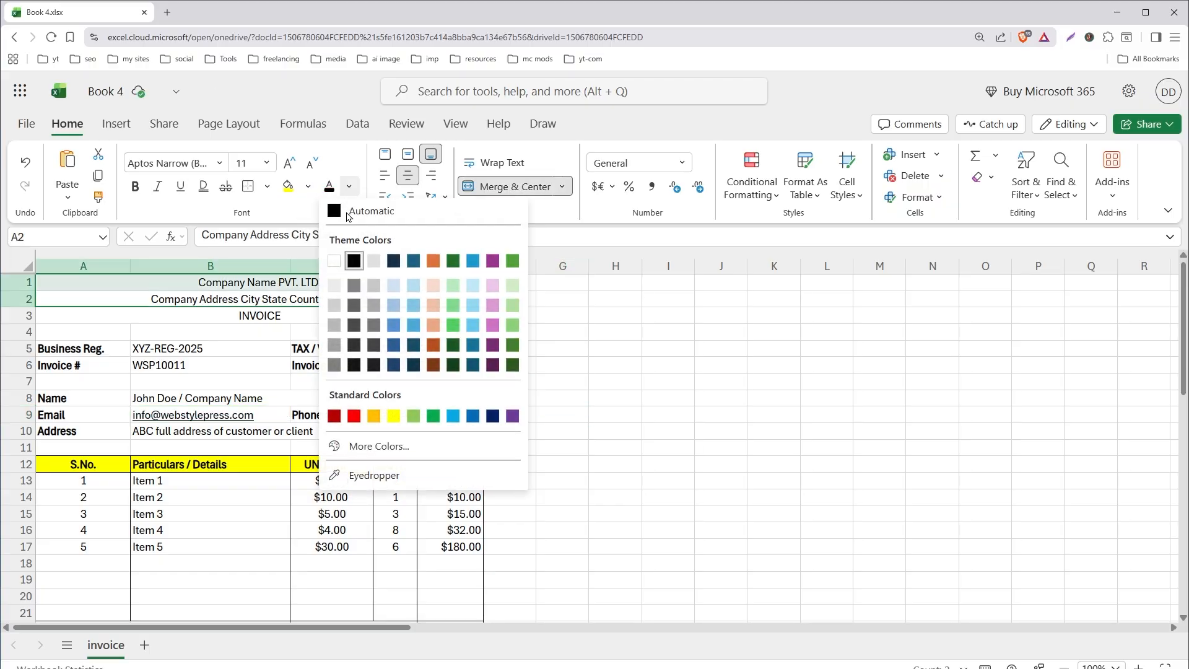
click(334, 261)
click(308, 187)
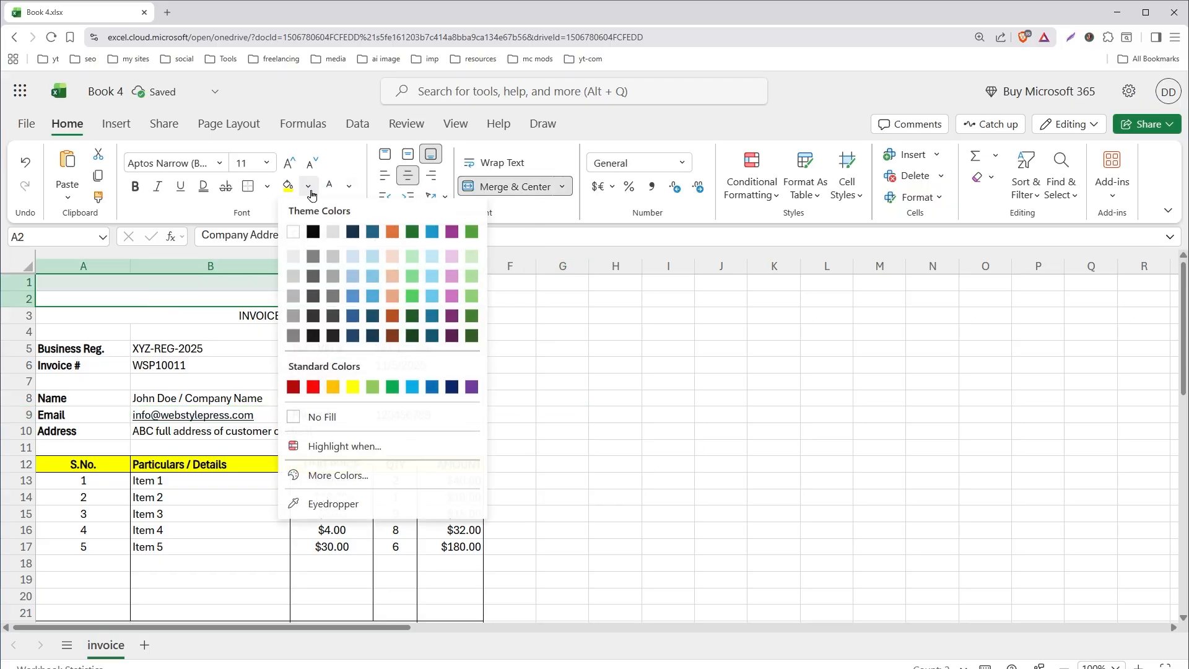
click(312, 233)
Step: Set the company name and address rows to font size 14 in bold, and enlarge the company name further
click(267, 163)
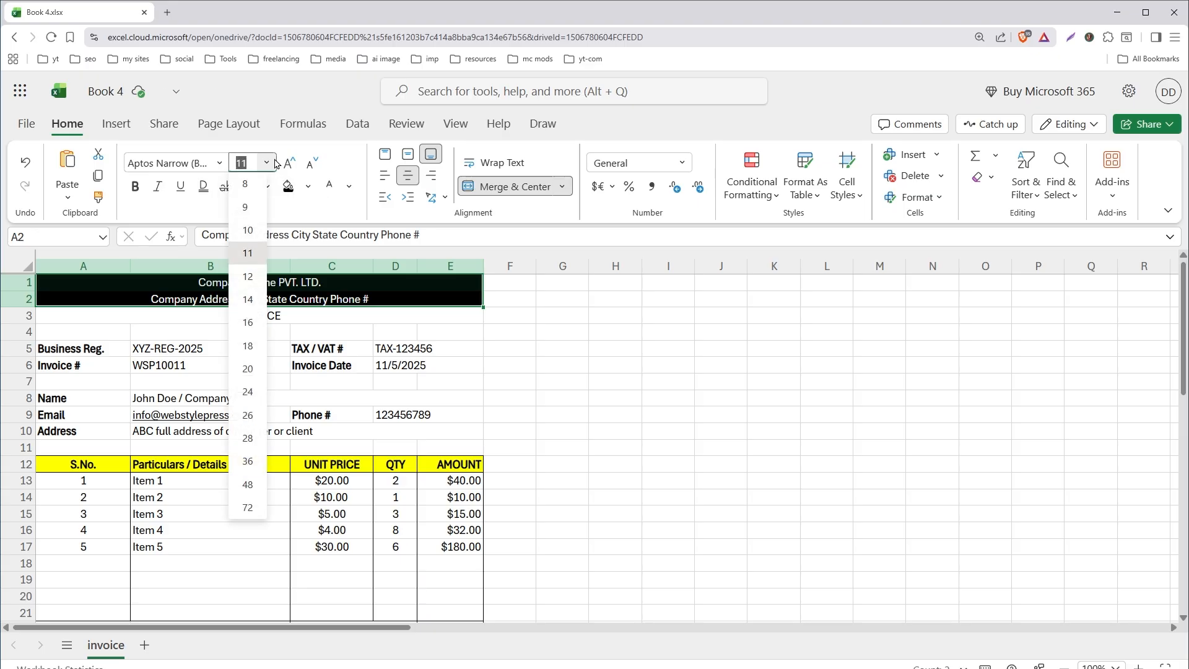
click(254, 298)
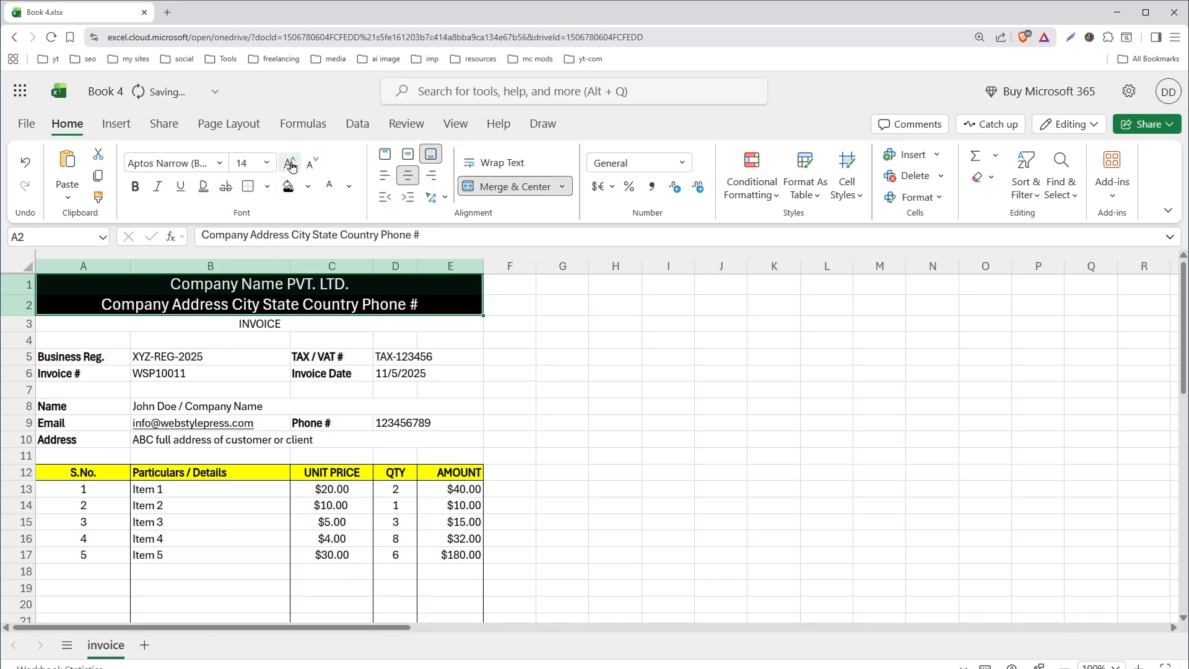
click(290, 163)
click(291, 165)
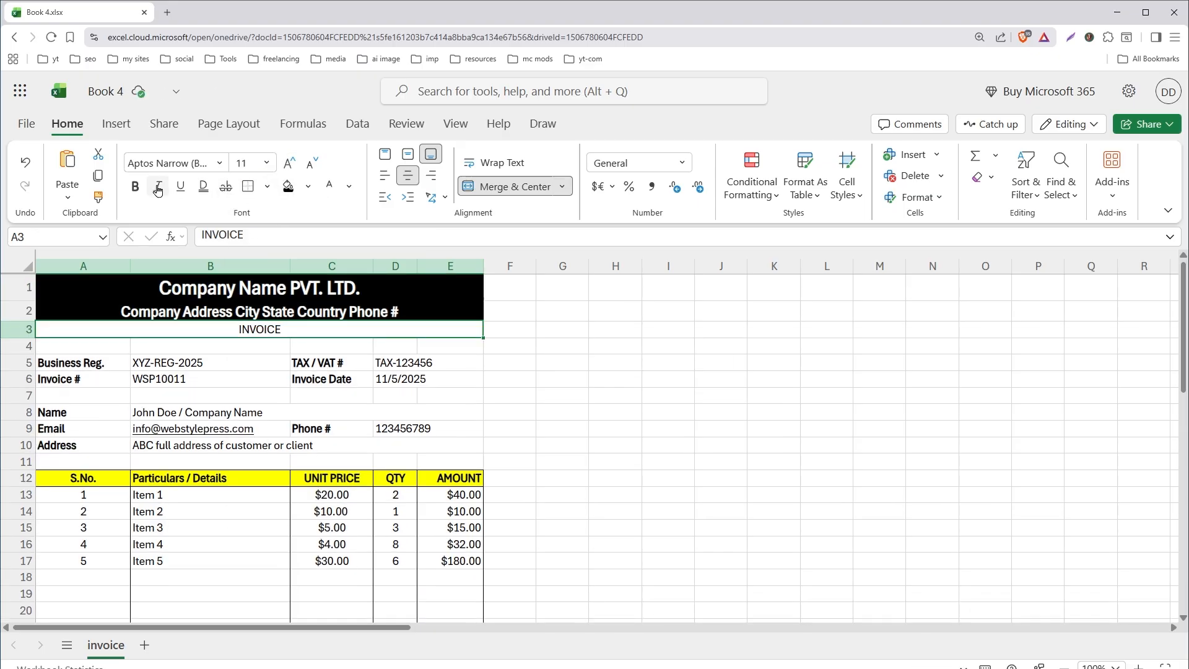
Step: Format the INVOICE heading in A3 as bold, size 14, with a yellow fill
click(135, 185)
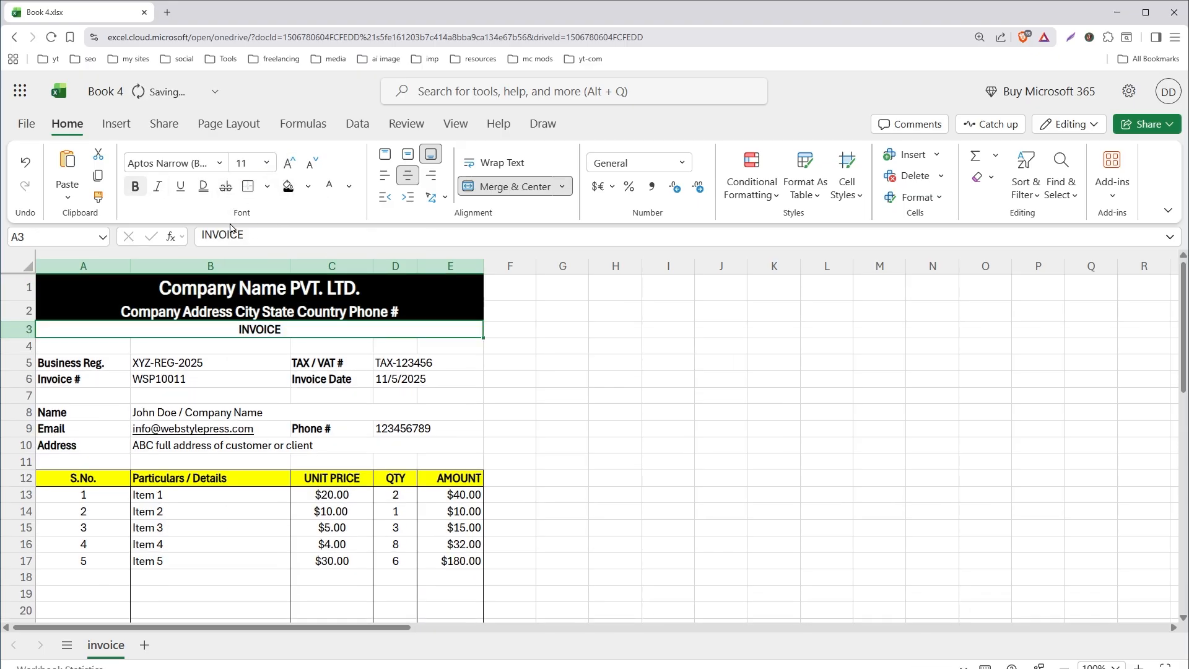
click(308, 187)
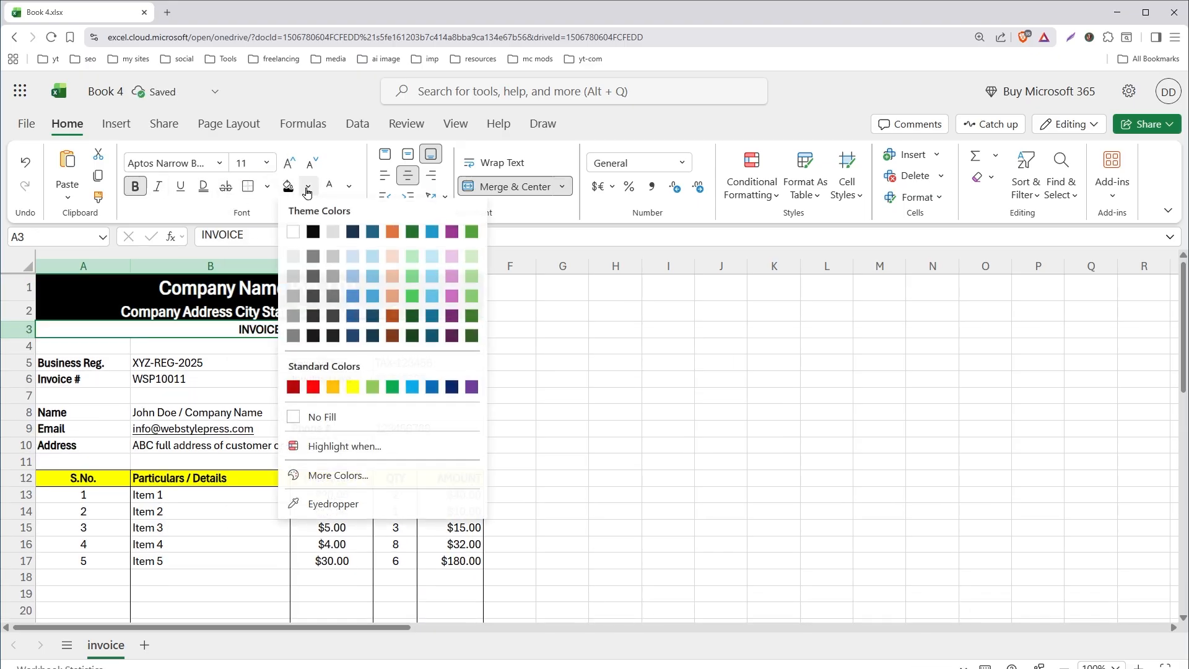
click(352, 386)
click(266, 163)
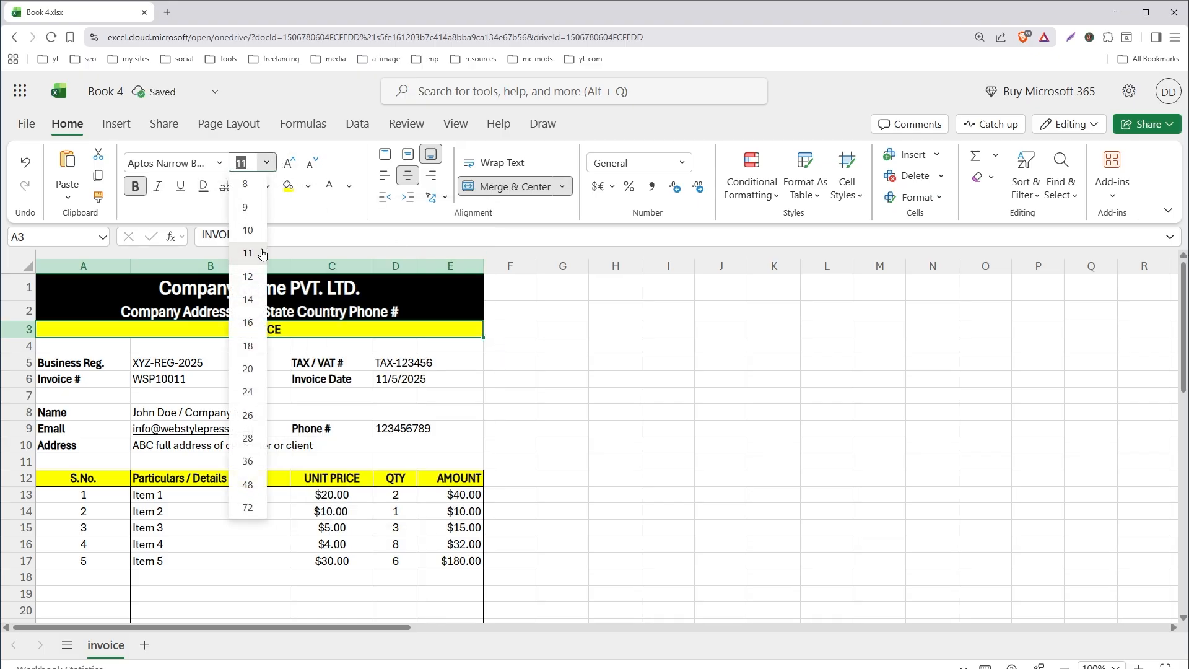
click(248, 299)
Step: Set the font size of the invoice and customer details in A5:E10 to 14
drag(68, 365, 441, 449)
click(266, 163)
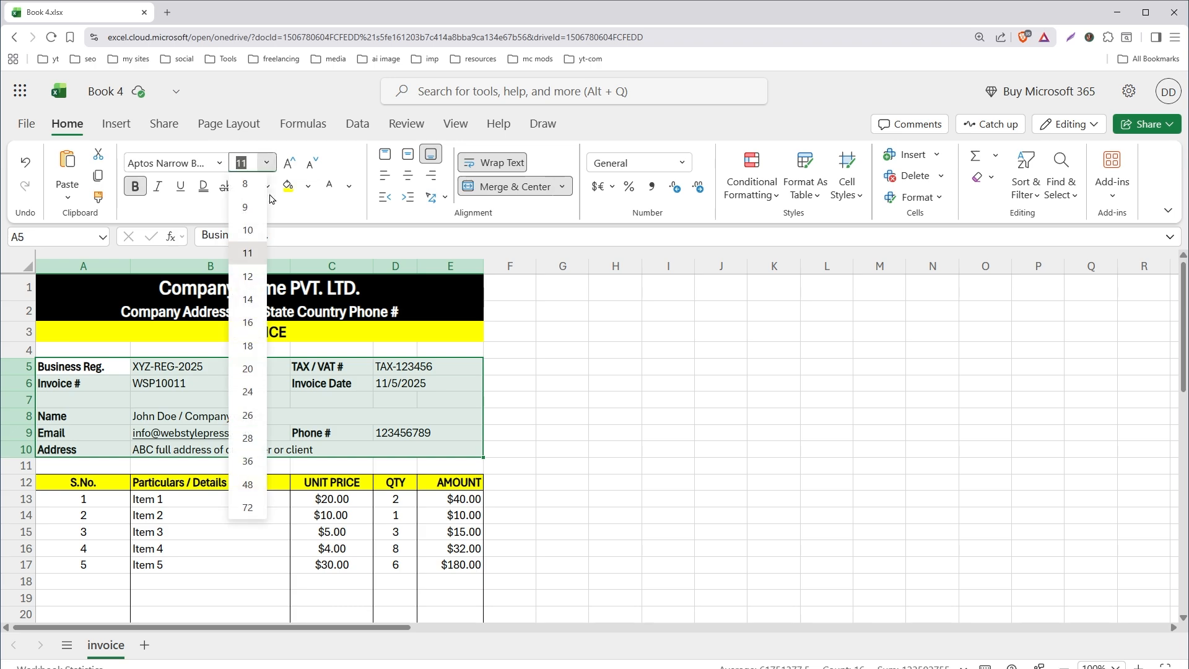
click(250, 306)
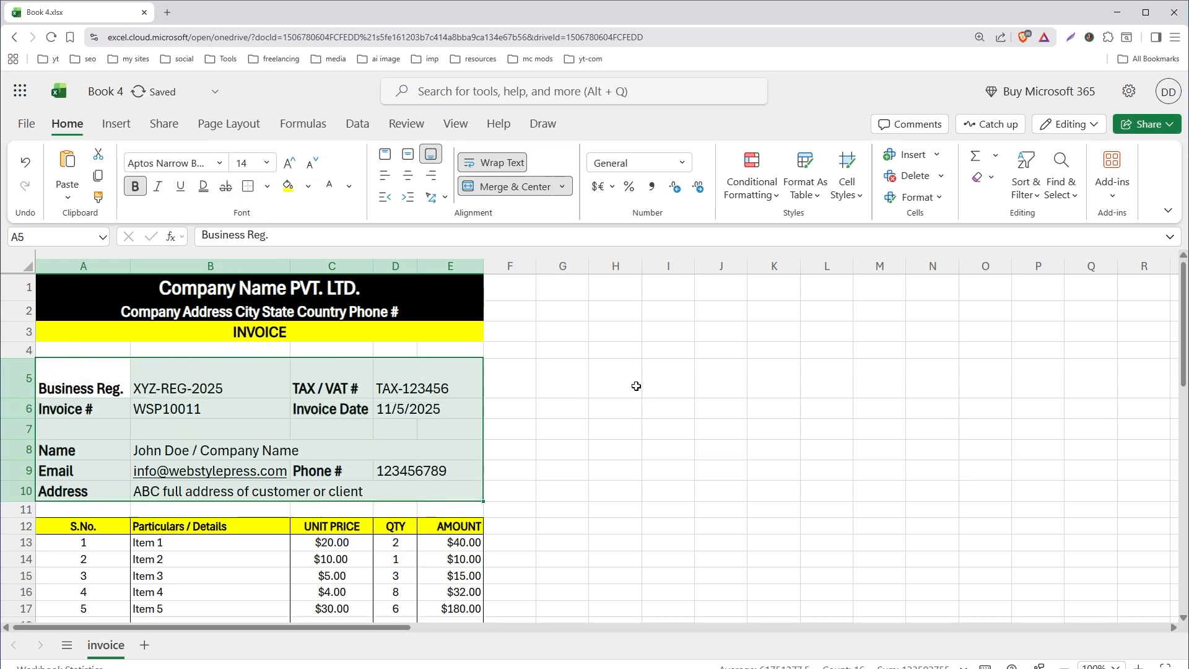
Step: Set the font size of the item table and totals in A12:E24 to 14
scroll(568, 391, down, 3)
drag(83, 340, 527, 531)
click(266, 163)
click(258, 304)
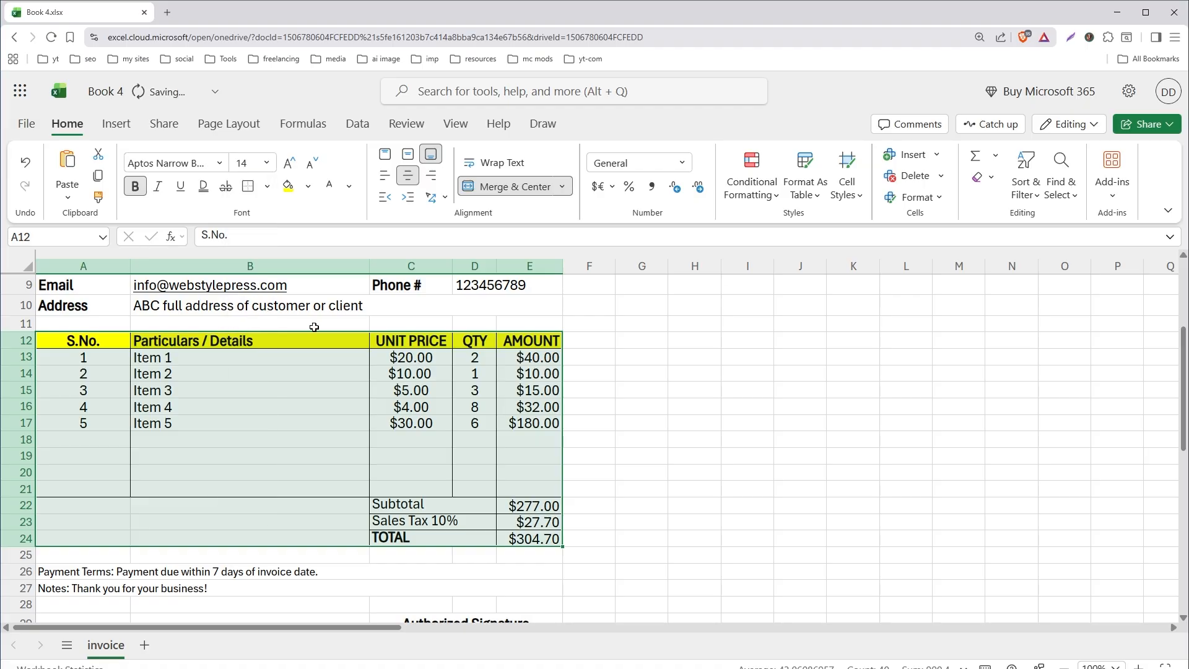
scroll(682, 409, up, 3)
click(601, 429)
Step: Open the print preview and check the invoice's page layout
key(ctrl+p)
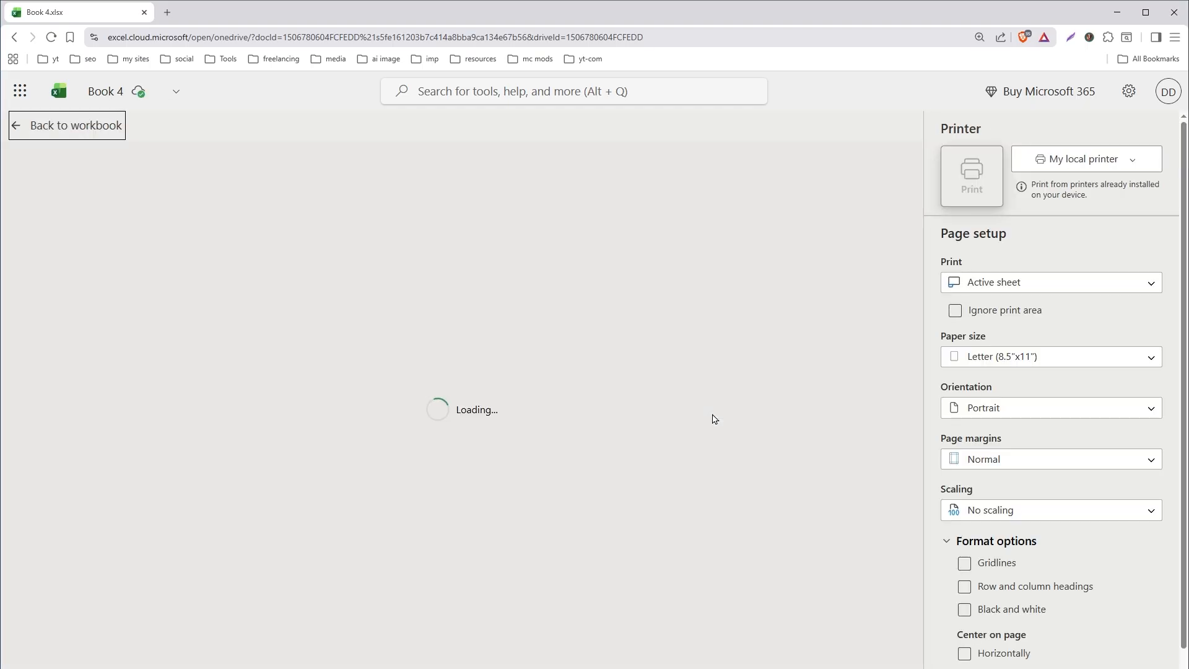
scroll(712, 415, down, 5)
scroll(733, 407, up, 5)
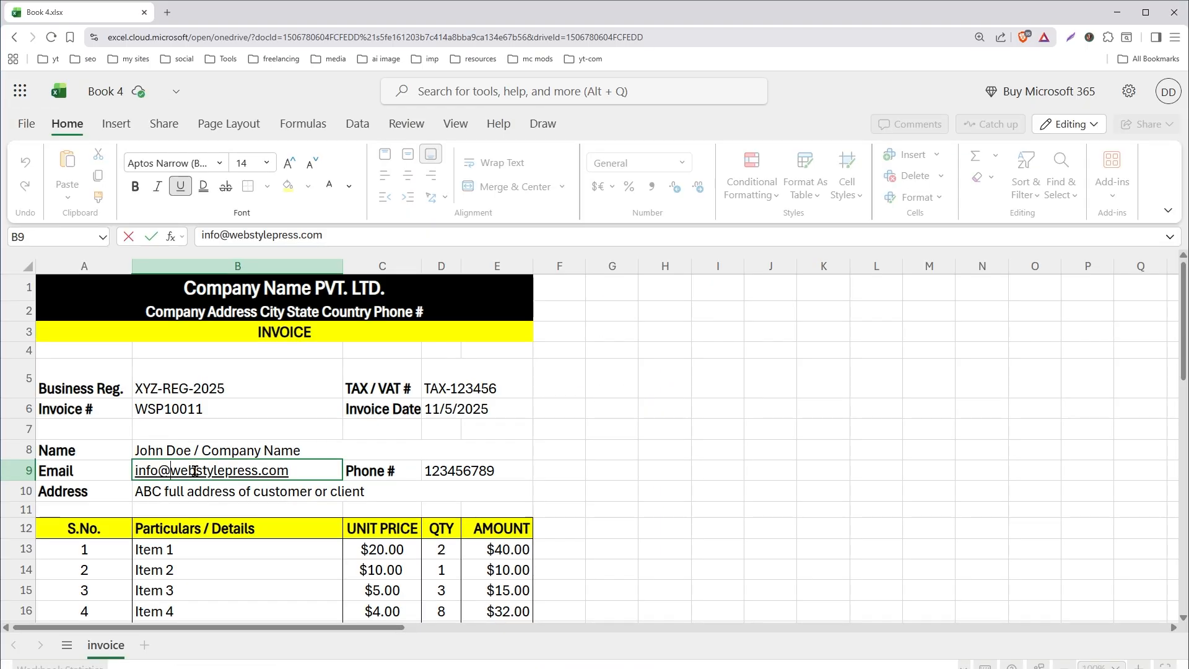
Step: Change the customer's email in B9 to a placeholder client address and format it as size 14 black text
text(client)
drag(80, 450, 494, 497)
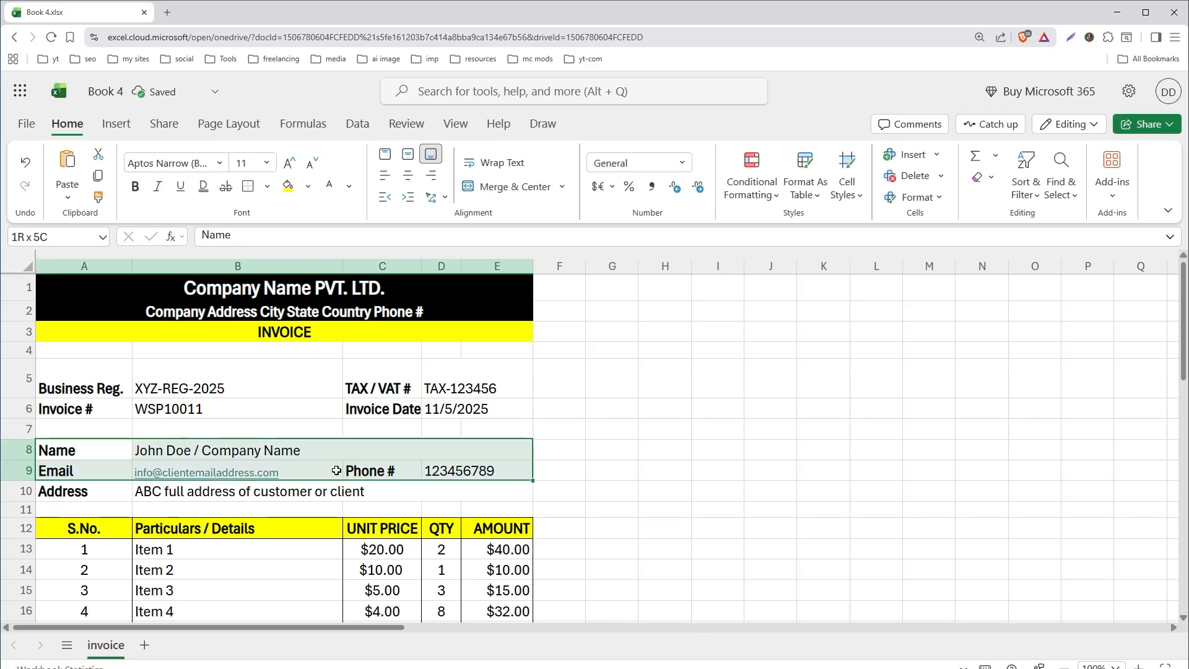
click(327, 473)
click(349, 186)
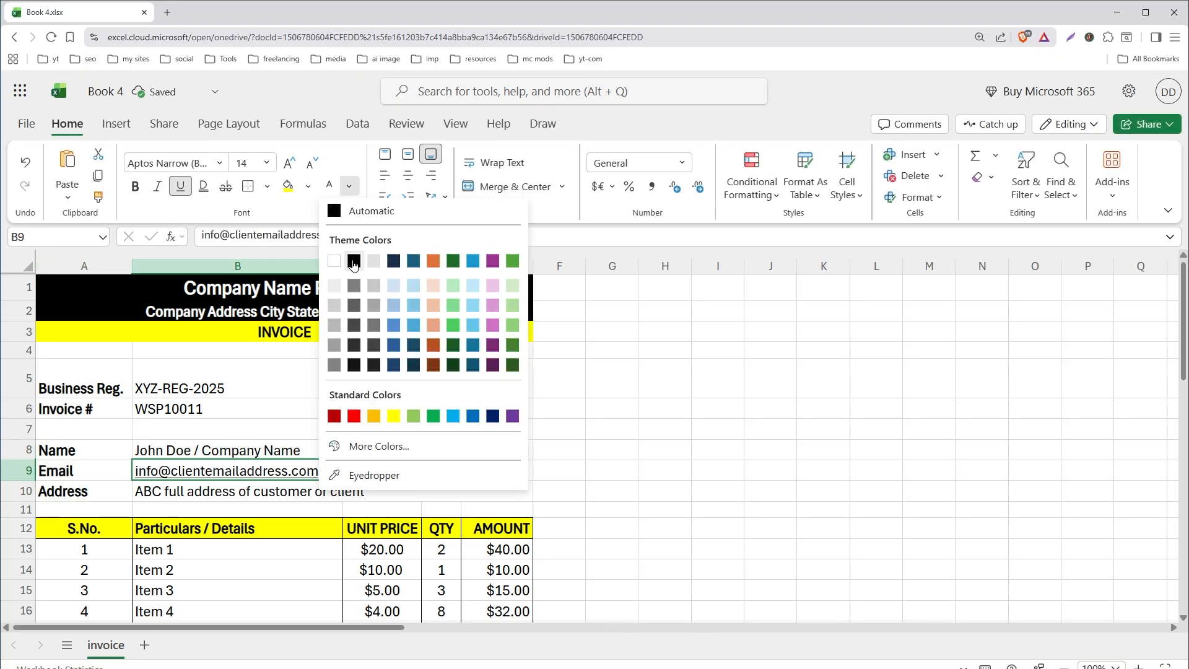
click(355, 261)
click(634, 433)
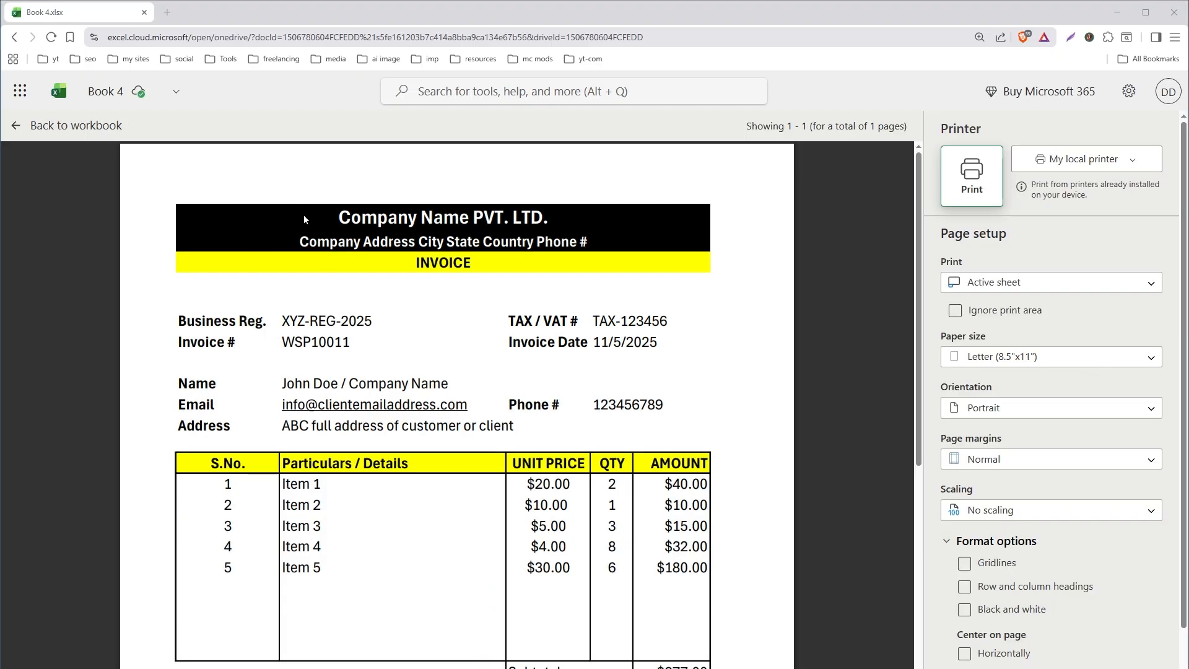
Step: Review the invoice details, item table and totals in the print preview
drag(177, 320, 615, 337)
drag(179, 382, 712, 426)
scroll(791, 420, down, 3)
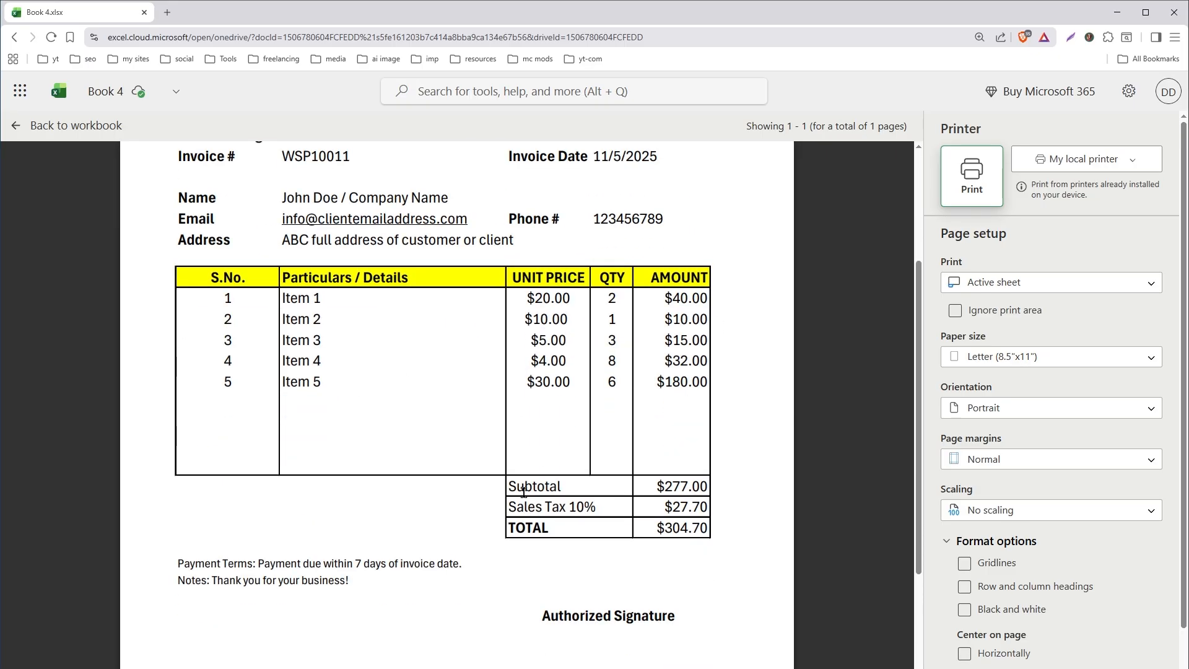
scroll(600, 365, up, 1)
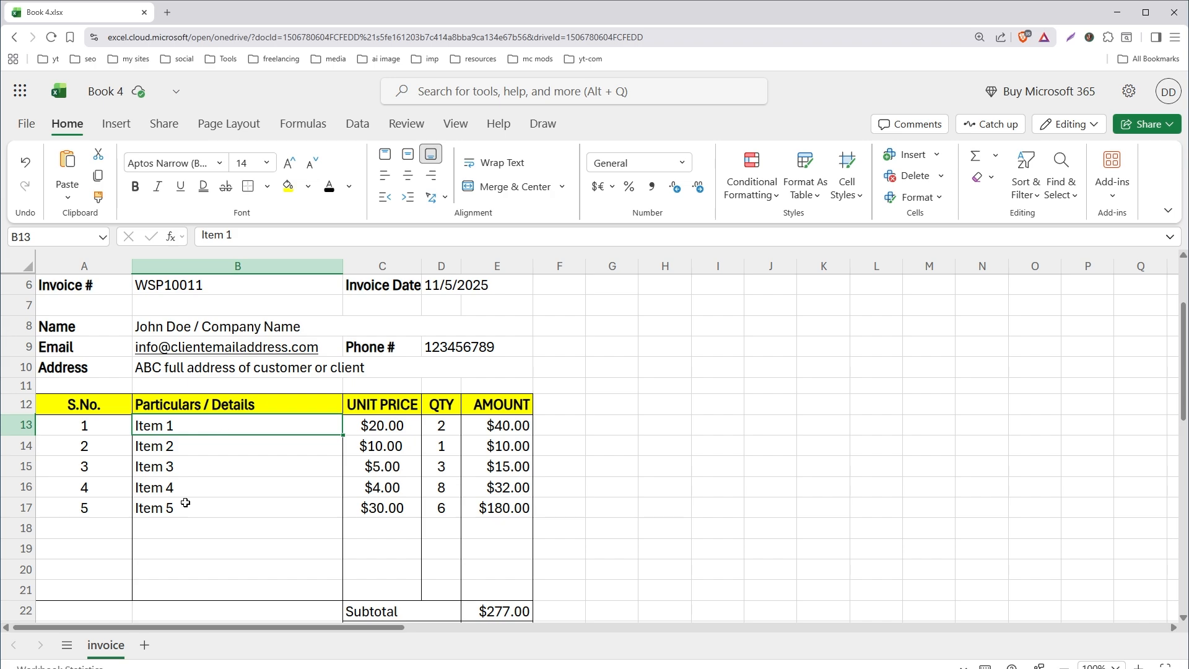
Step: Add a new worksheet and name it controls
click(144, 645)
double_click(151, 646)
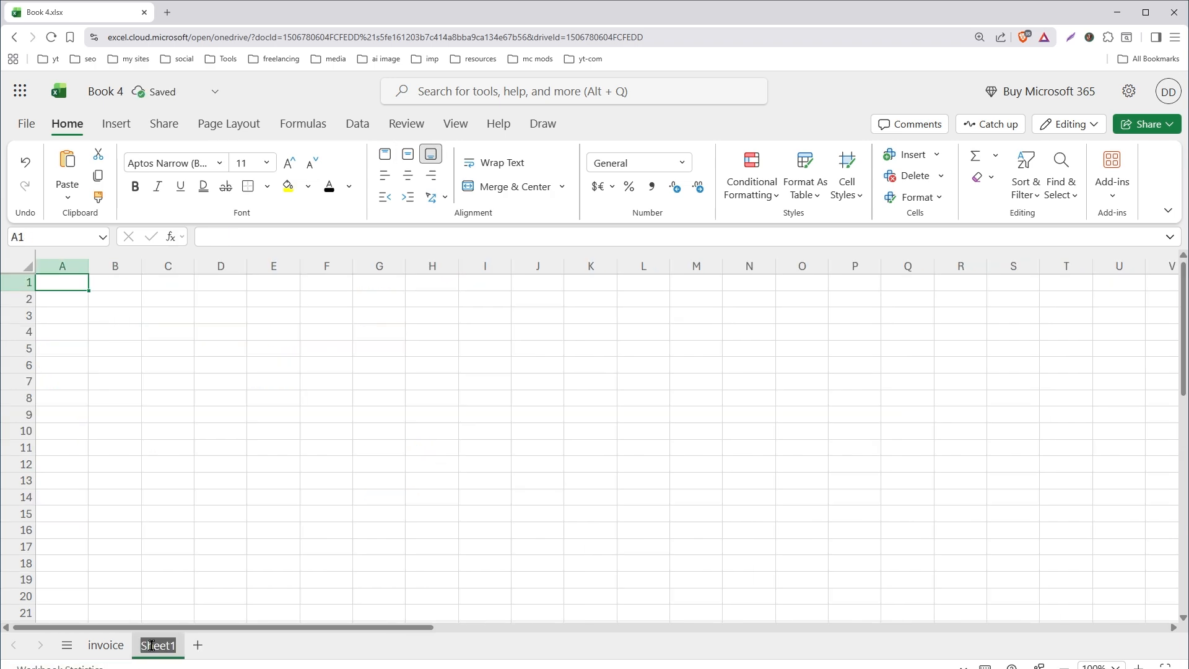
text(control)
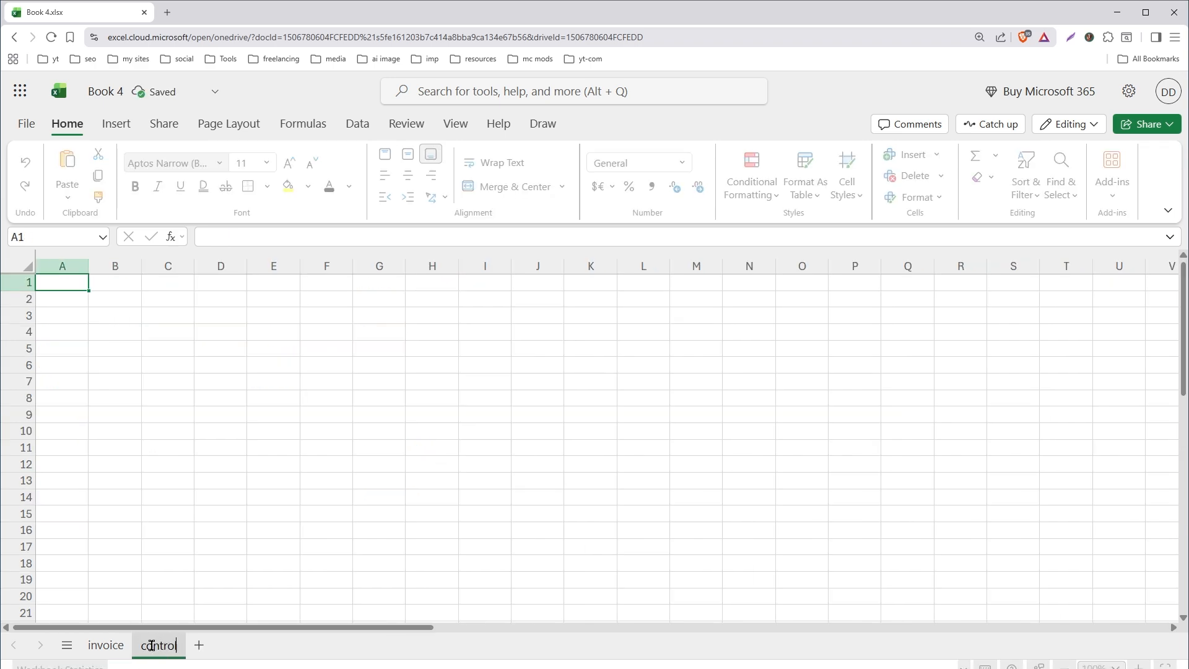
text(s)
Step: Enter the headers Product Name in A1 and Rate in B1 of the controls sheet
click(75, 282)
text(Product Name)
key(Tab)
text(Rate)
key(Return)
Step: List Headphone, Camera, Power Bank, Keyboard and Air Purifier in A2:A6 with rates $59, $129, $34, $54 and $75 in B2:B6
text(')
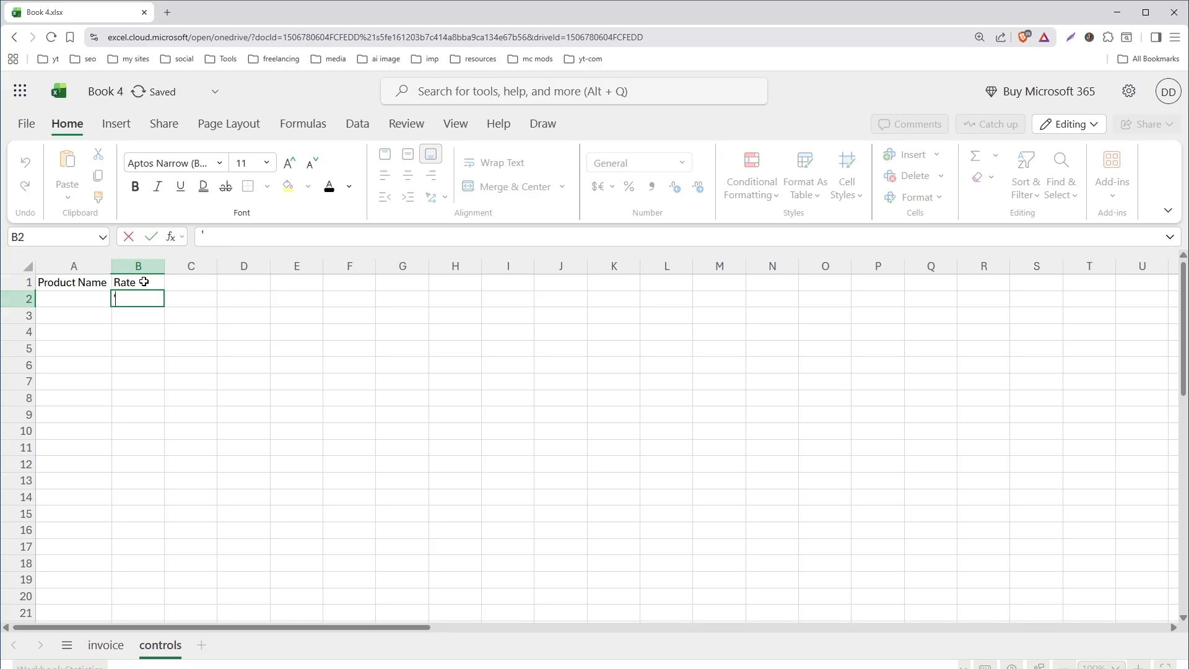
text(Headphone Camera Power Bank Keyboard Air Purifier)
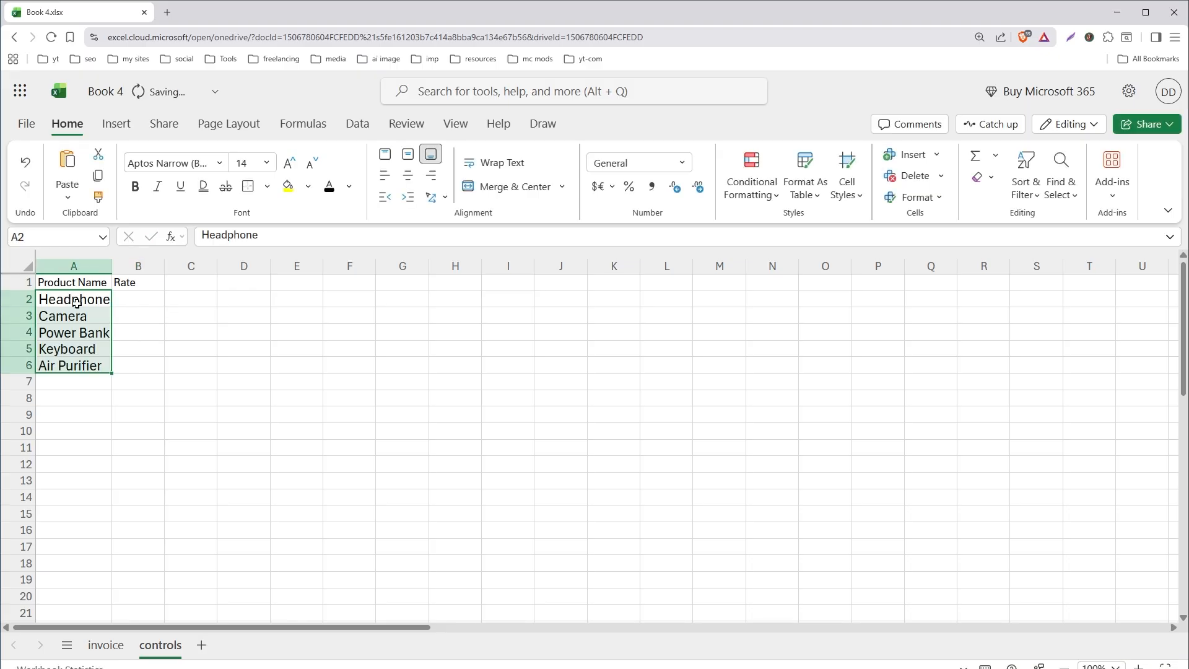
click(191, 342)
click(100, 307)
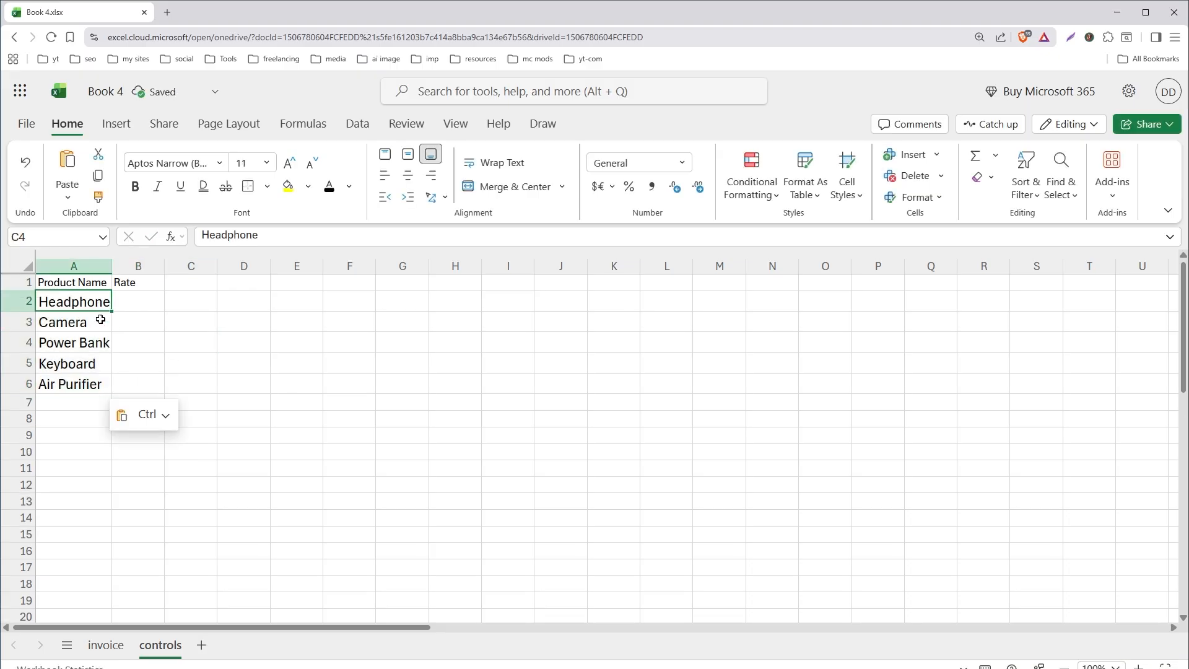
click(101, 322)
click(102, 341)
click(100, 365)
click(103, 386)
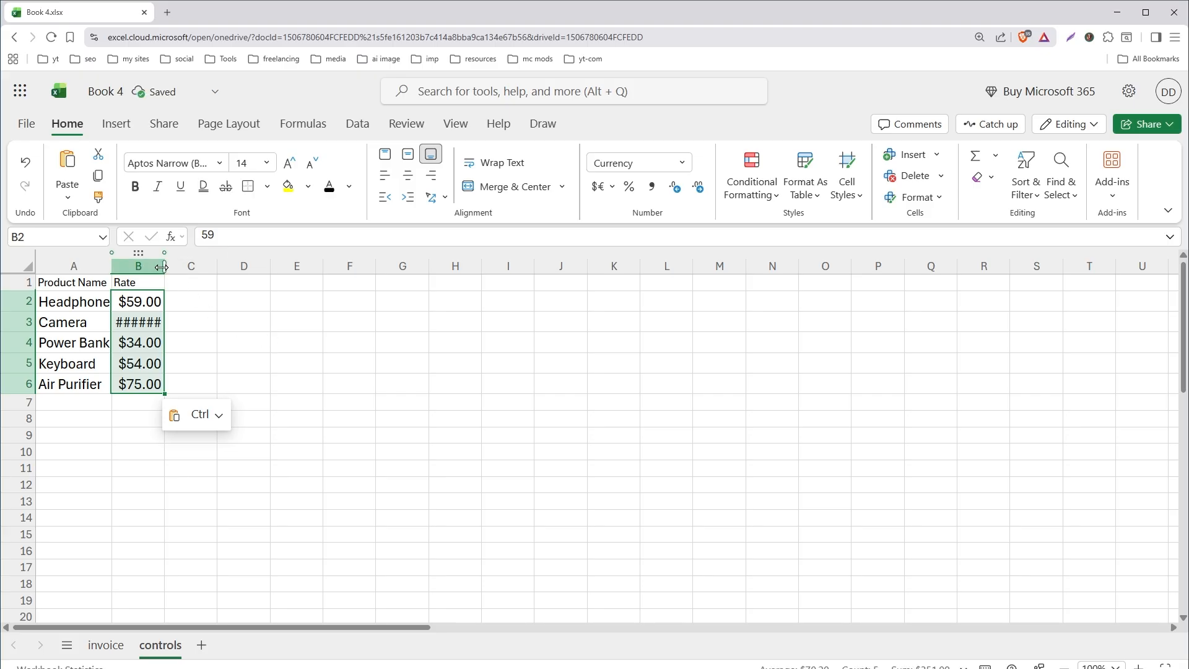
Step: Widen column B so that all the product rates fit
double_click(165, 266)
click(270, 375)
click(161, 320)
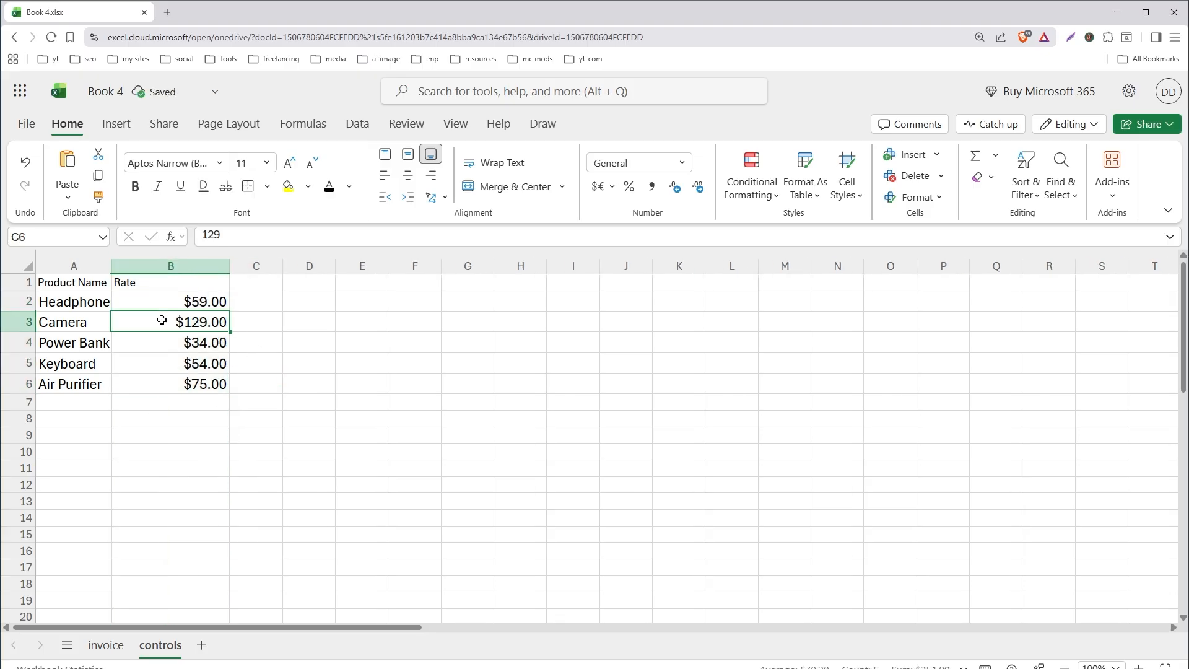
Step: Right-align the Rate header and make both headers in A1:B1 bold
click(163, 287)
click(431, 176)
drag(81, 283, 146, 283)
click(136, 187)
click(325, 324)
Step: Set the font size of the entire controls sheet to 14
key(ctrl+a)
click(267, 164)
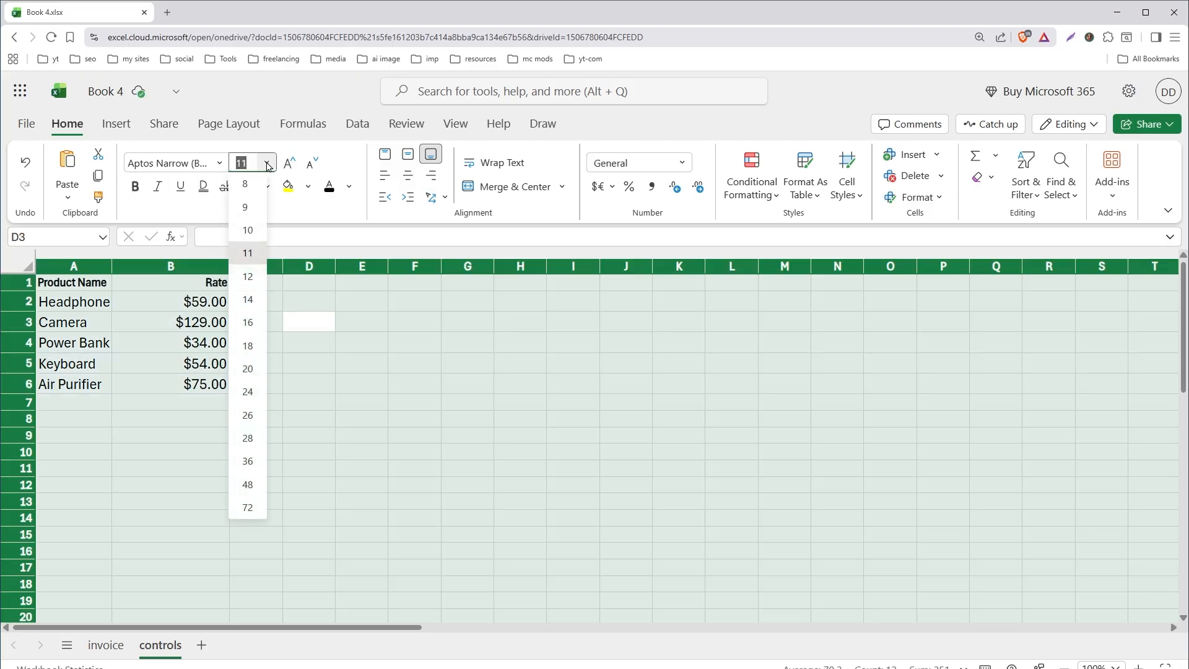
click(251, 299)
click(401, 391)
Step: Start a data validation rule for B13 on the invoice sheet that allows values from a List
click(126, 308)
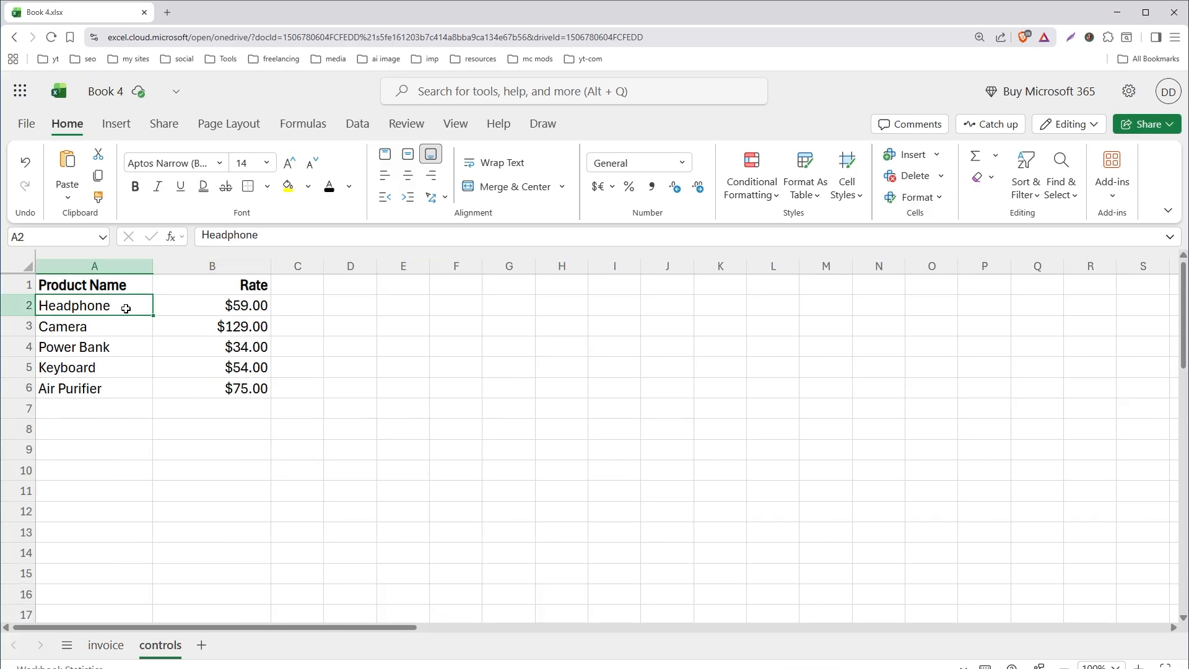
drag(126, 309, 128, 383)
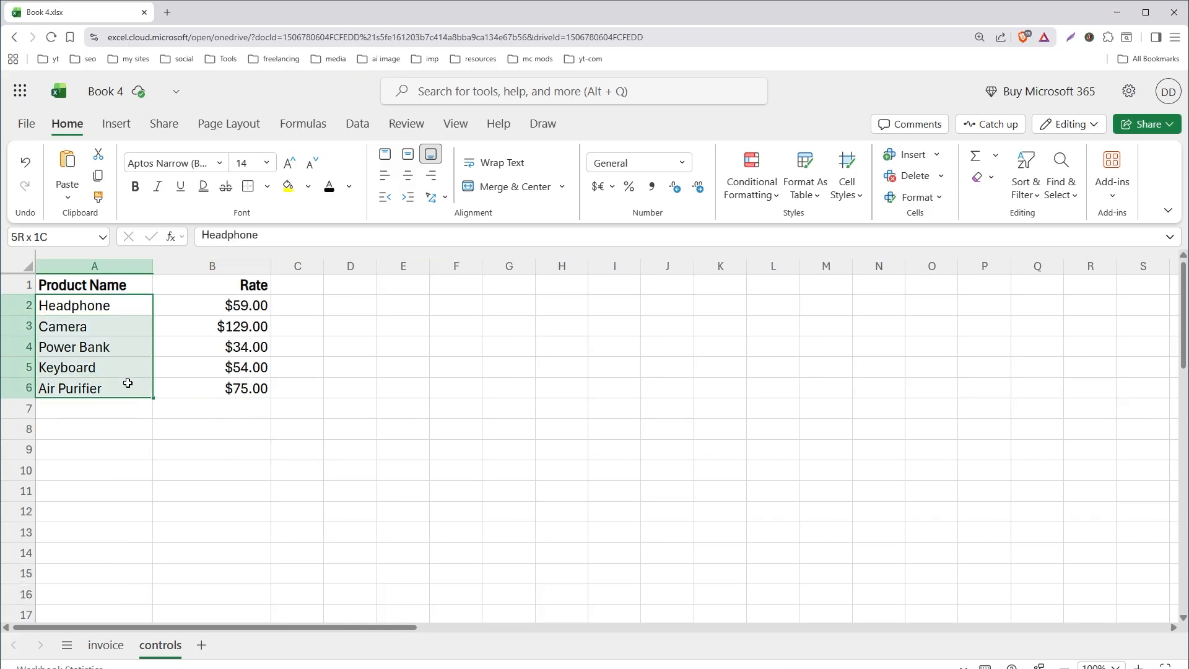
click(105, 644)
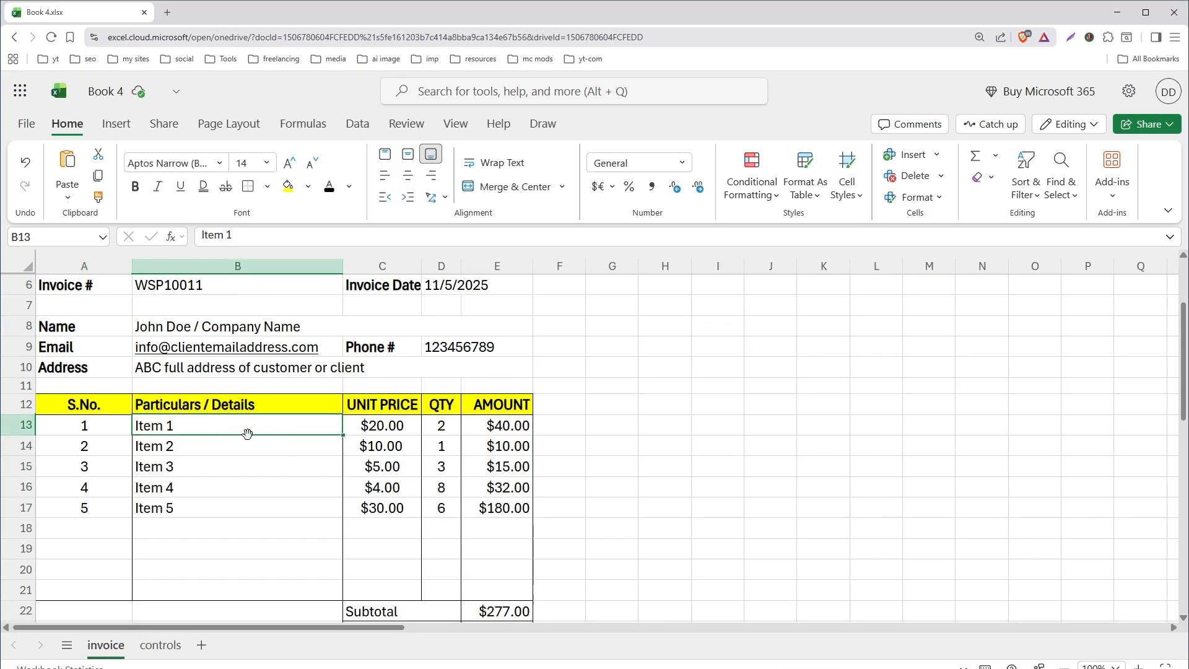
click(359, 124)
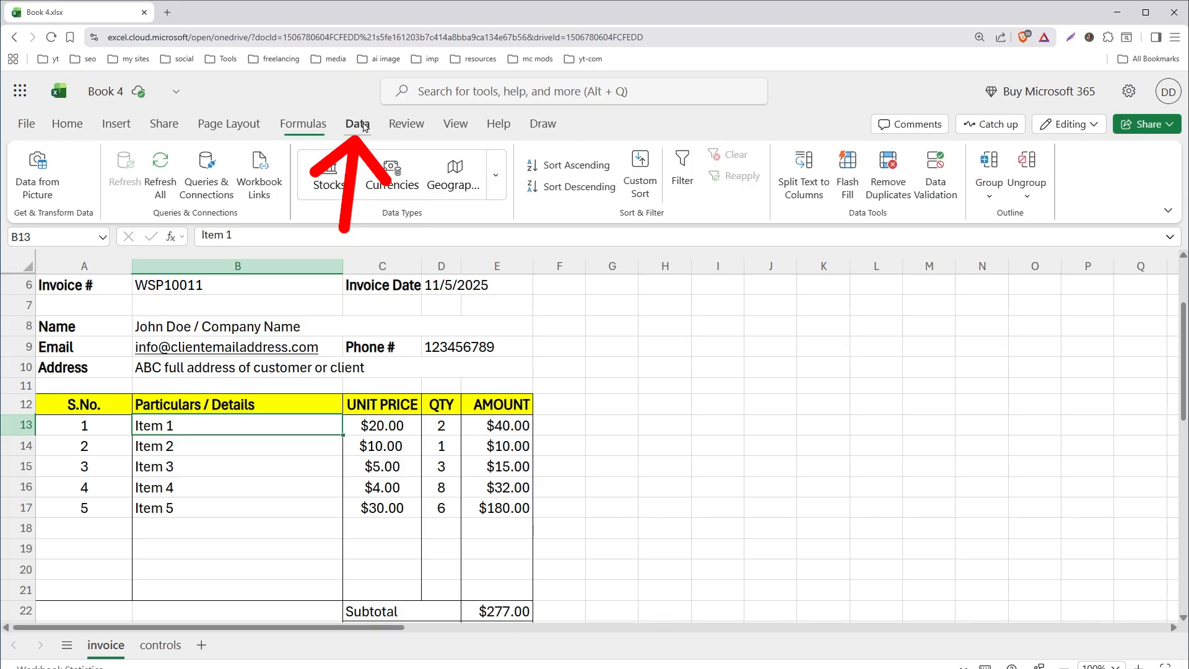
click(929, 195)
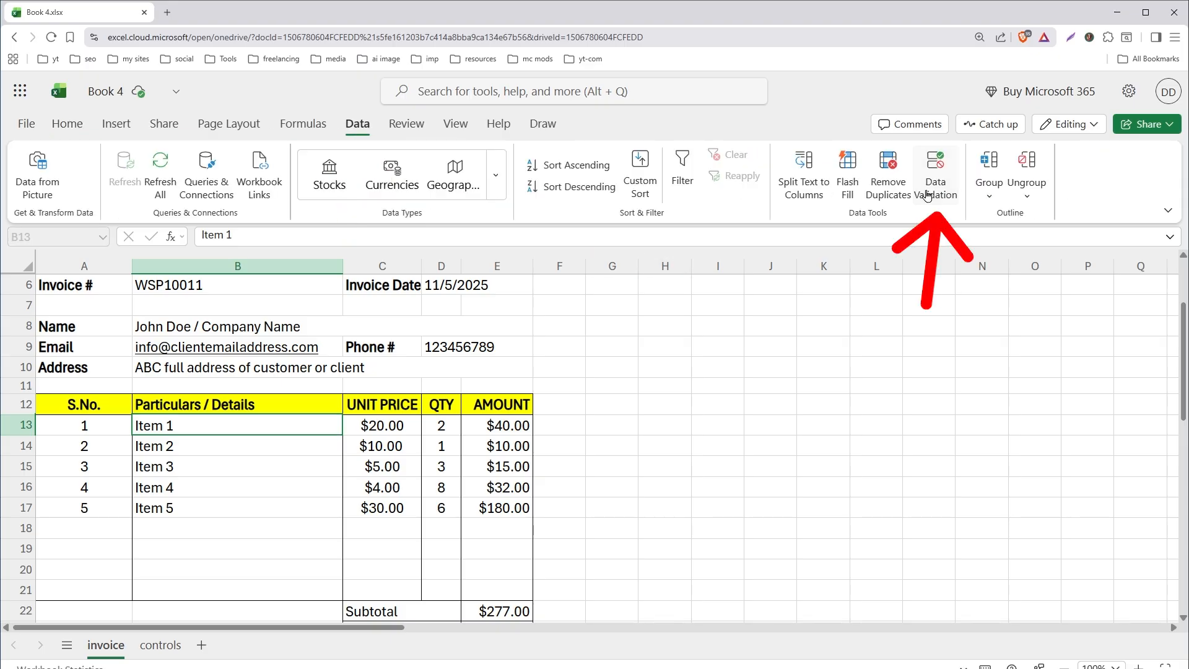
click(669, 292)
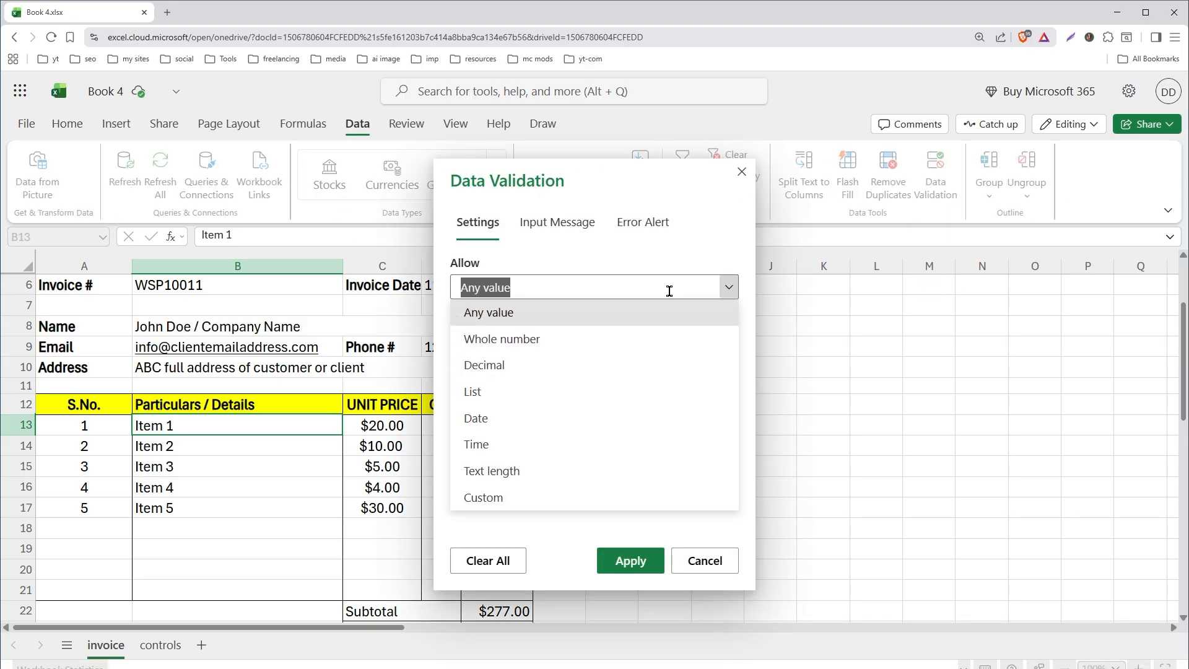
click(506, 392)
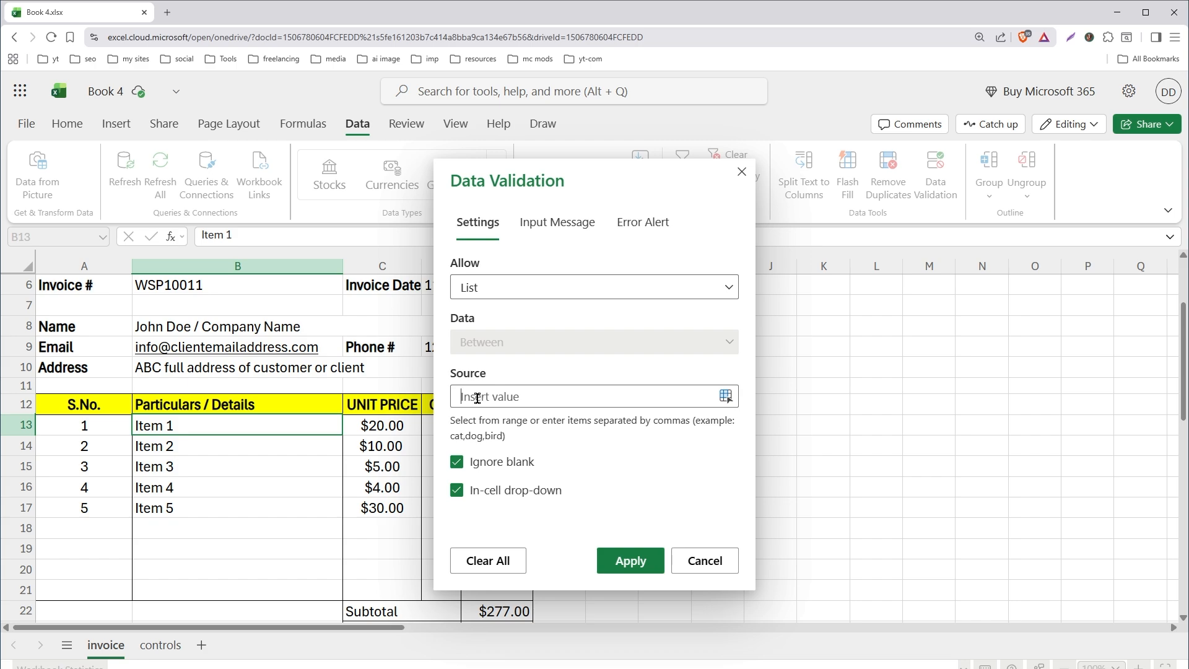
Step: Set the list source to ='controls'!$A$2:$A$16 and apply the validation rule
click(155, 649)
drag(117, 305, 123, 601)
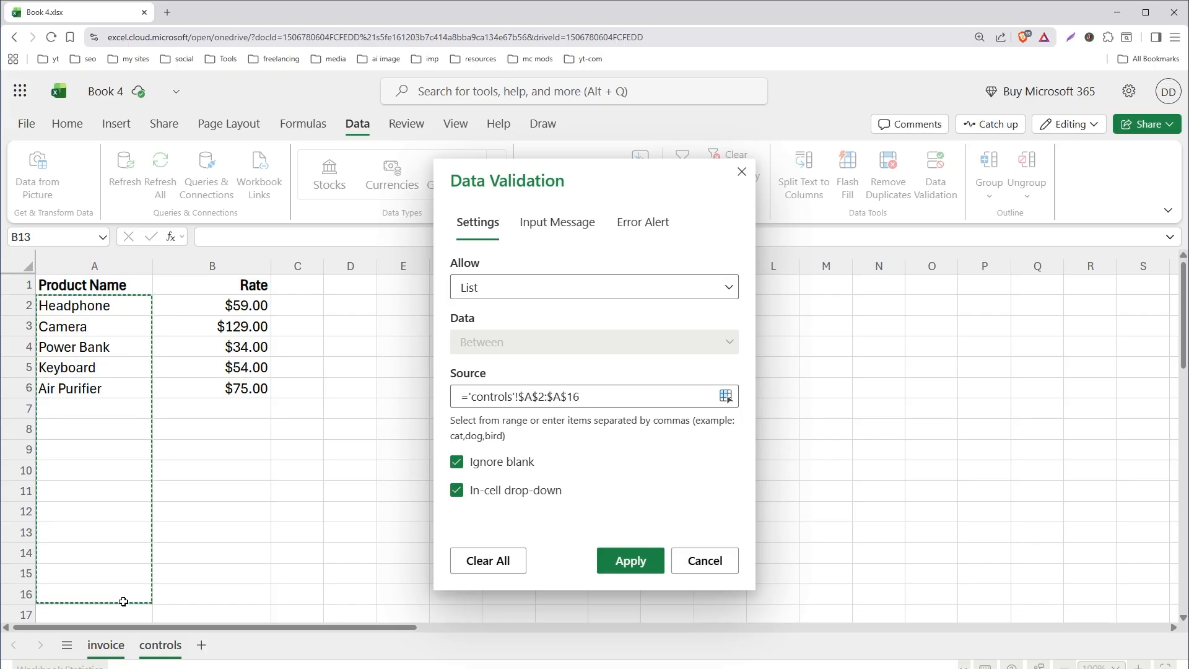
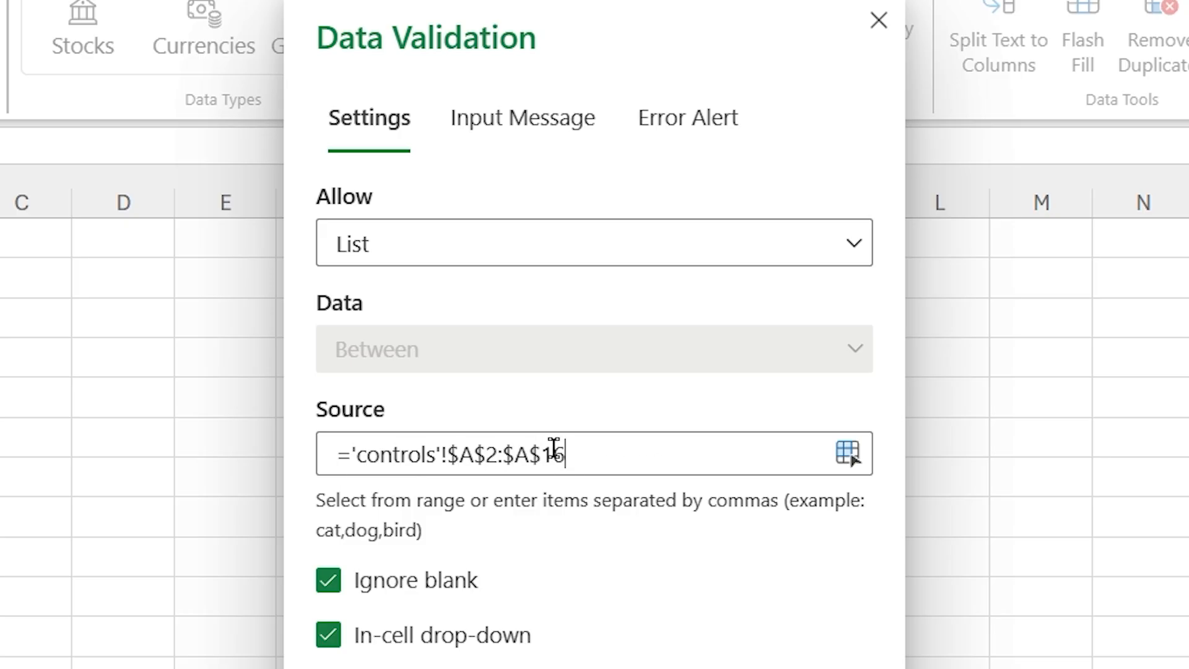
drag(576, 452, 324, 456)
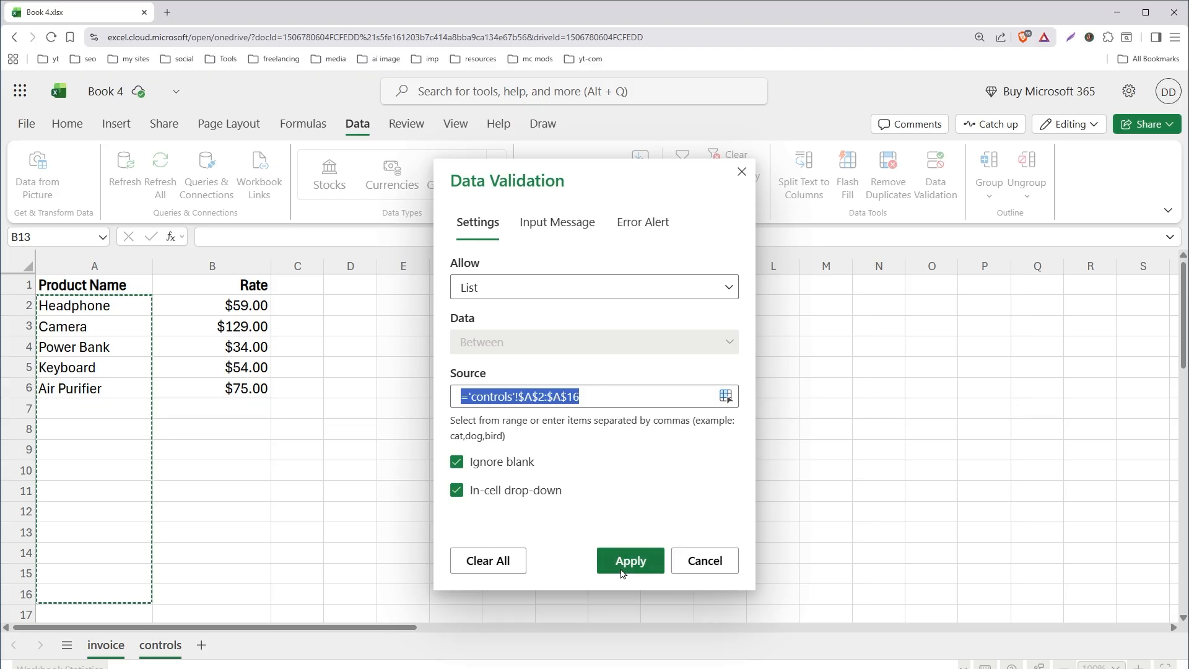
click(628, 556)
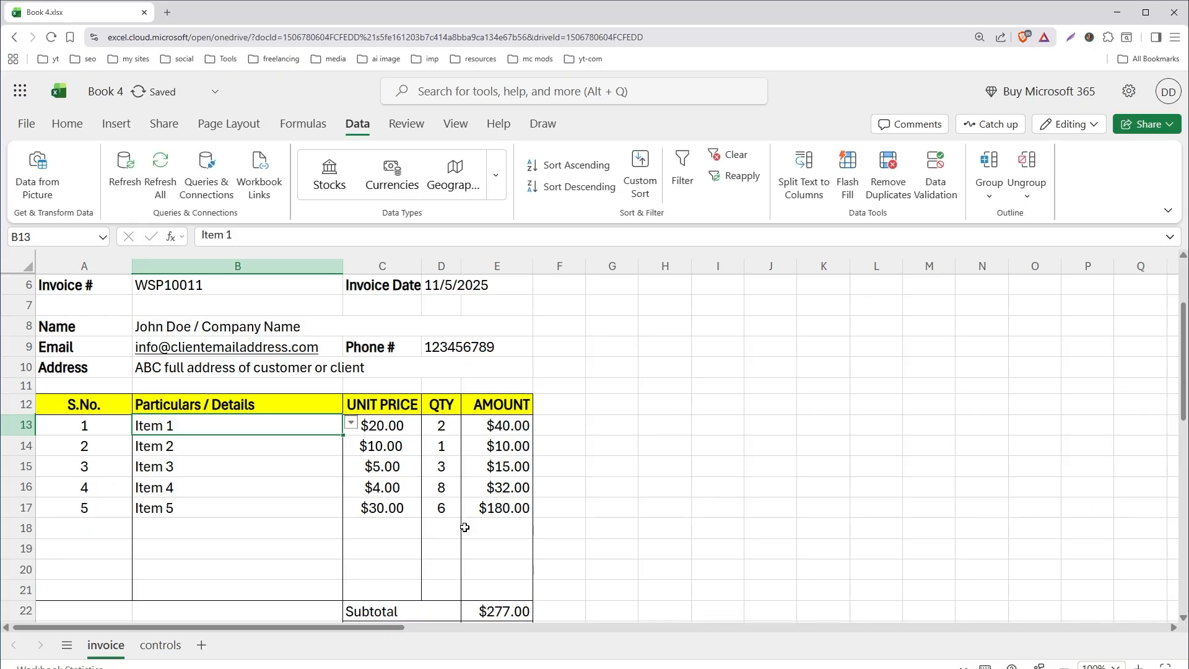
Step: Choose Headphone from the B13 dropdown, and replace the items in B14:B17 with copies of that dropdown cell
click(350, 425)
click(265, 446)
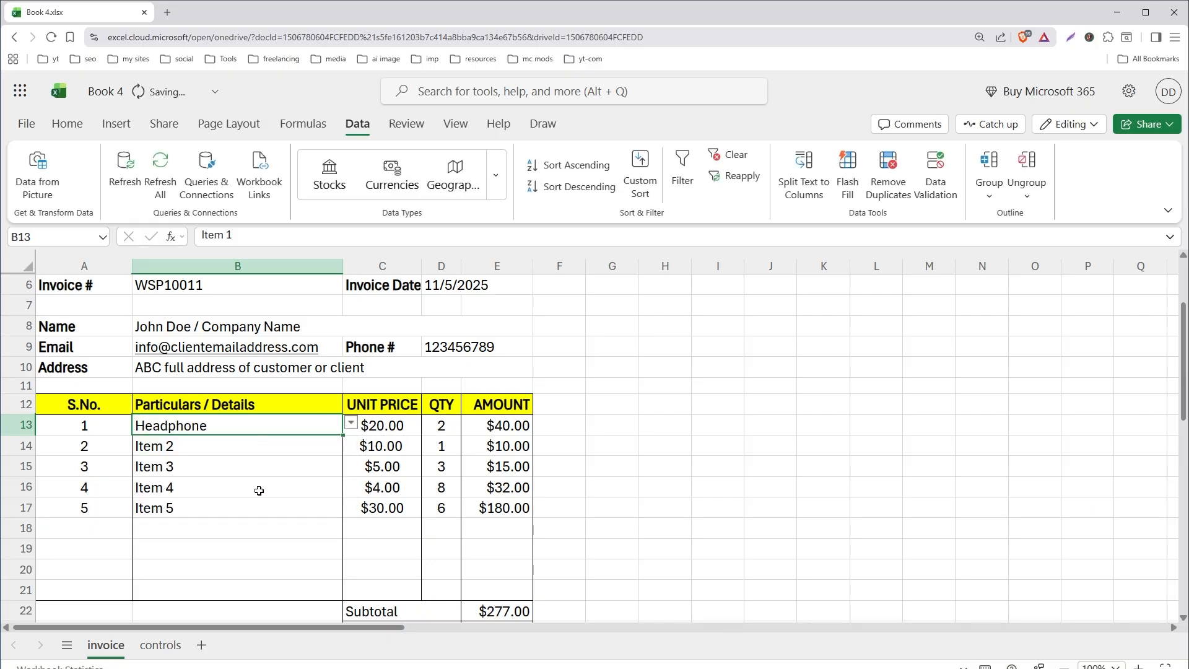
drag(308, 447, 304, 506)
key(Delete)
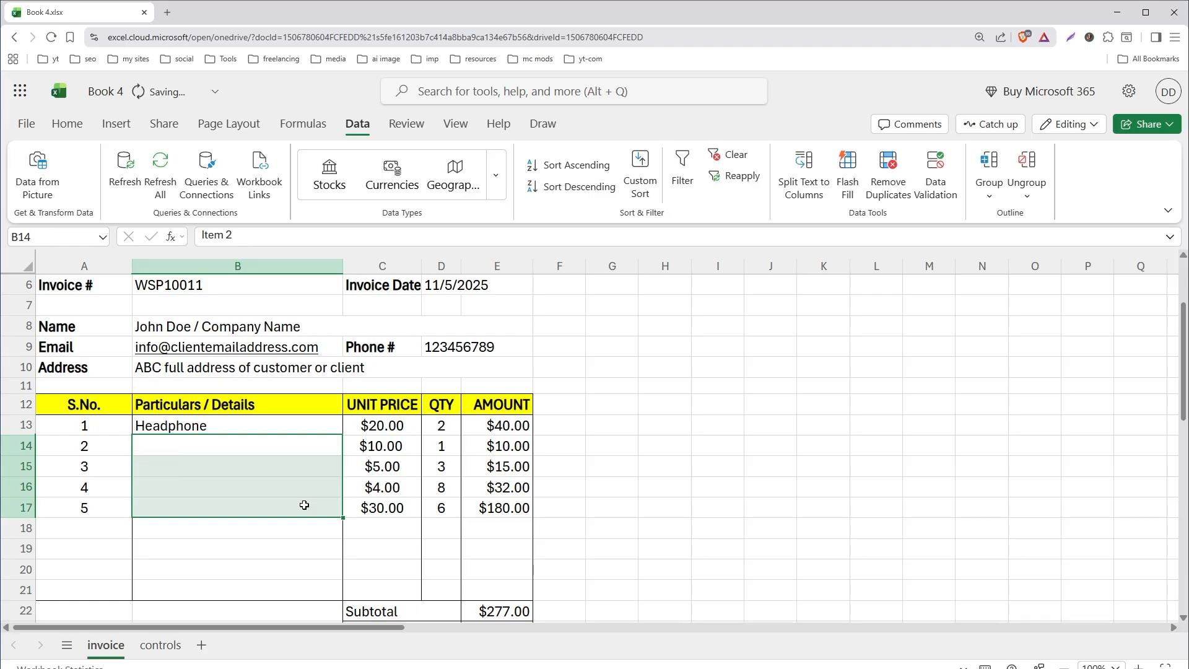
click(334, 426)
drag(342, 436, 345, 518)
Step: Choose Camera from the dropdown in B14 and Power Bank from the one in B15
click(334, 446)
click(350, 444)
click(265, 488)
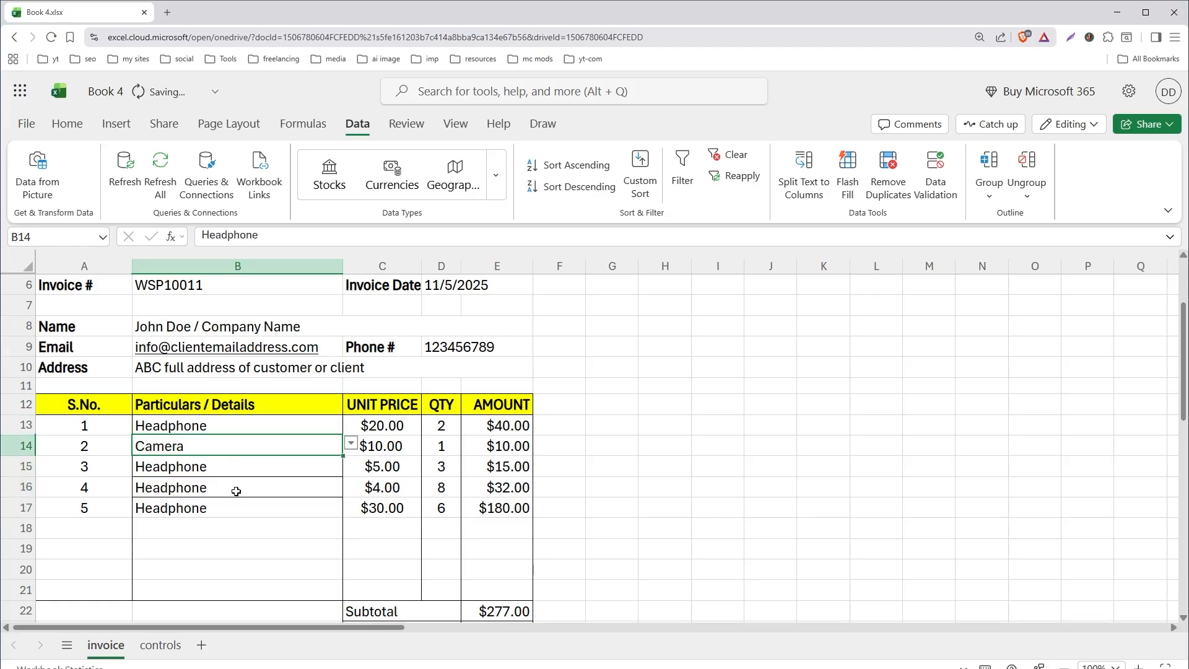
click(317, 465)
click(351, 466)
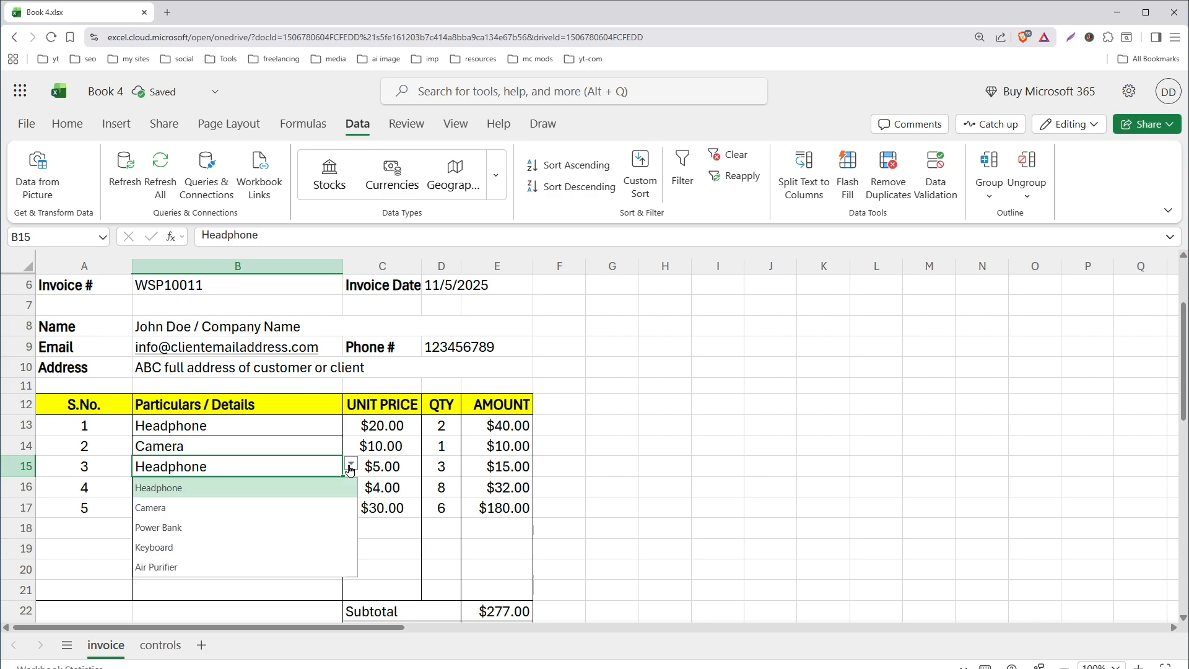
click(227, 528)
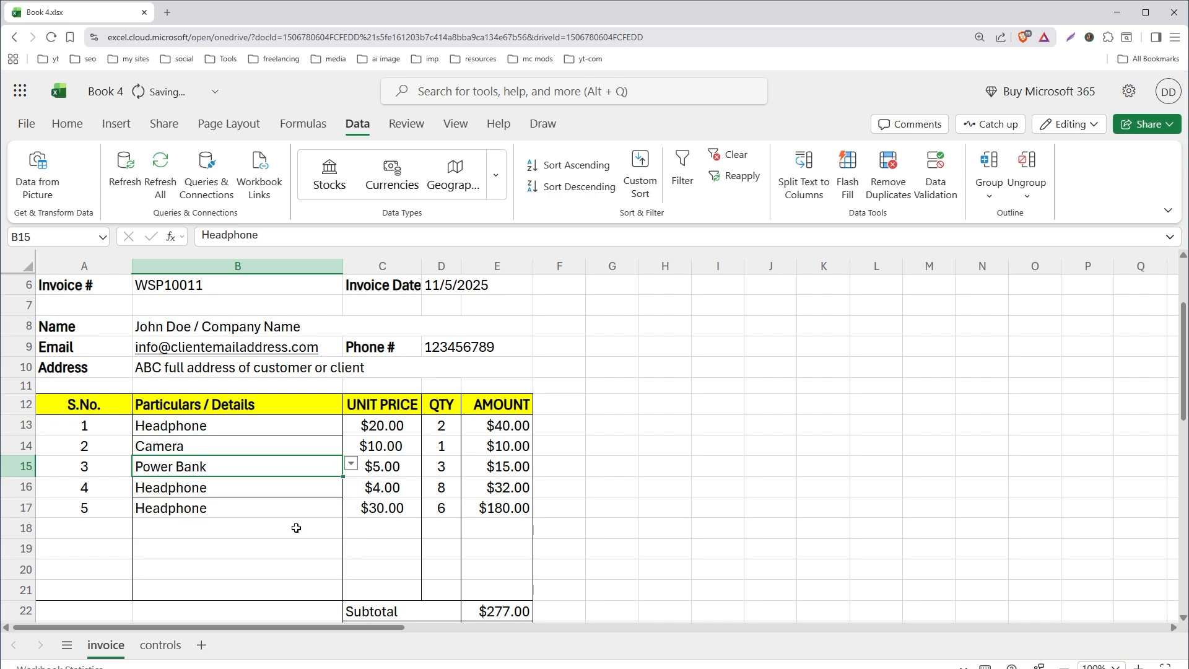
Step: Choose Keyboard from the dropdown in B16 and Air Purifier from the one in B17
click(293, 490)
click(351, 487)
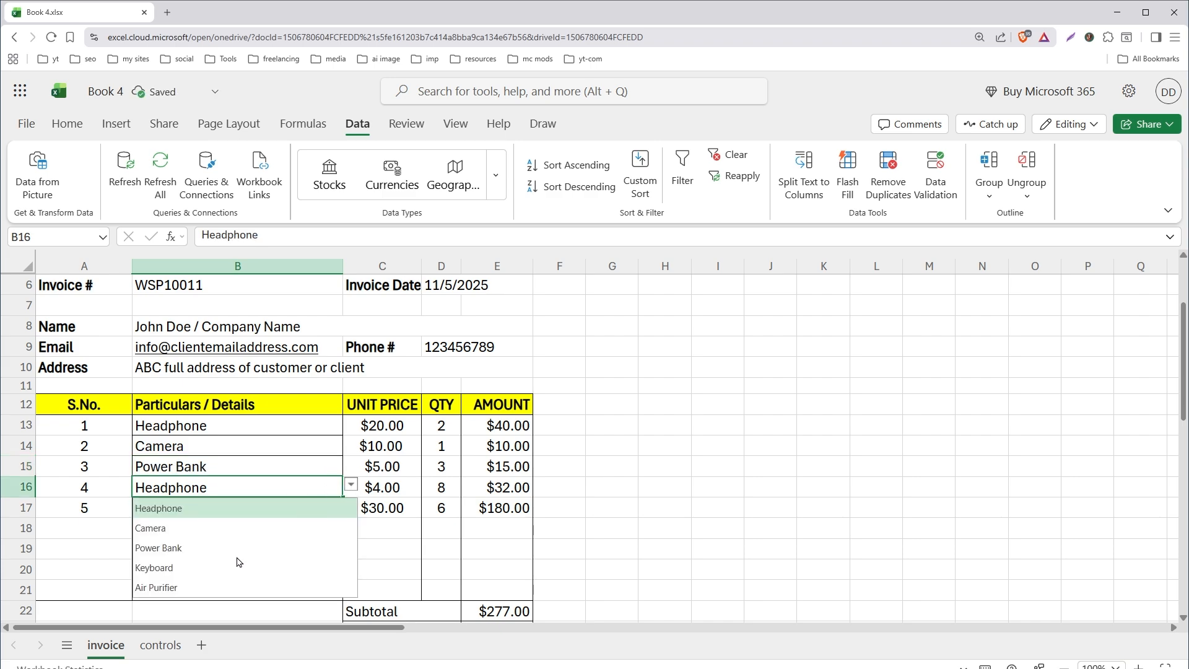
click(214, 570)
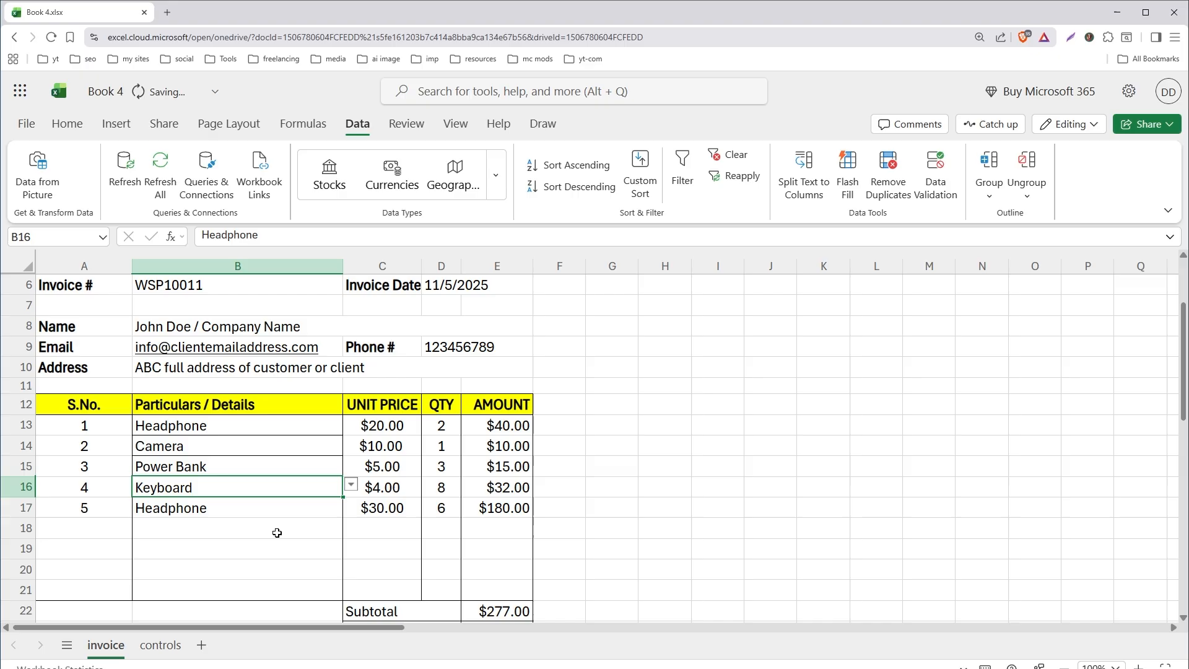
click(312, 511)
click(351, 508)
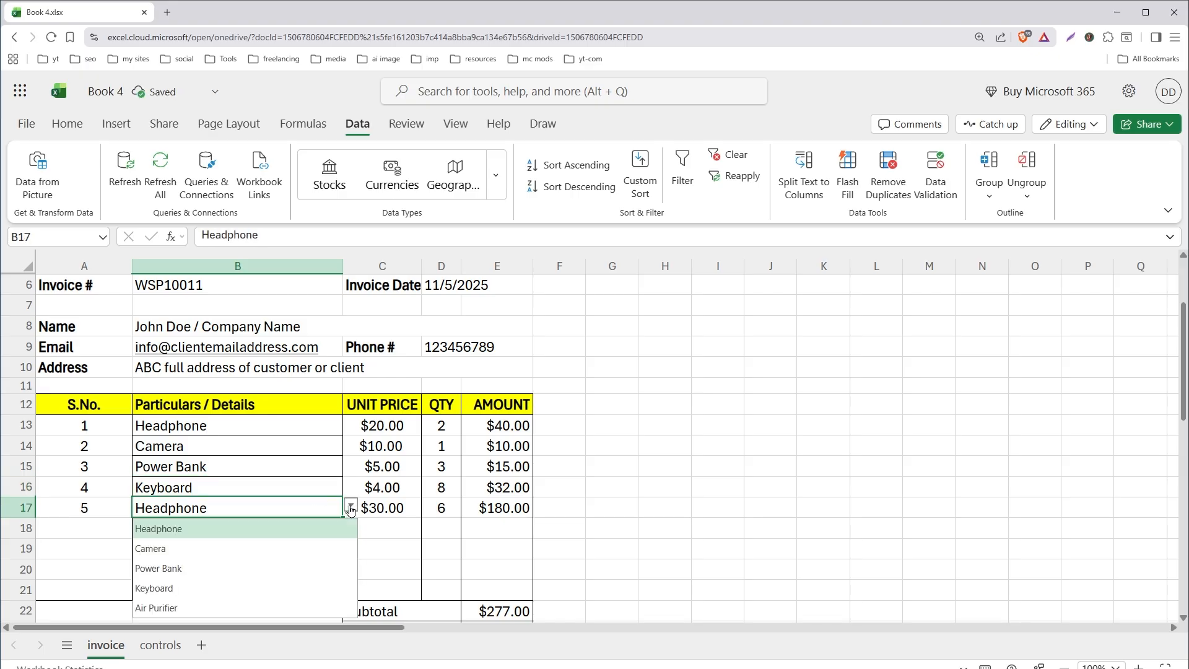
click(247, 612)
Step: Compare the invoice's unit prices in C13:C17 with the product rates in column B of the controls sheet
drag(381, 427, 371, 506)
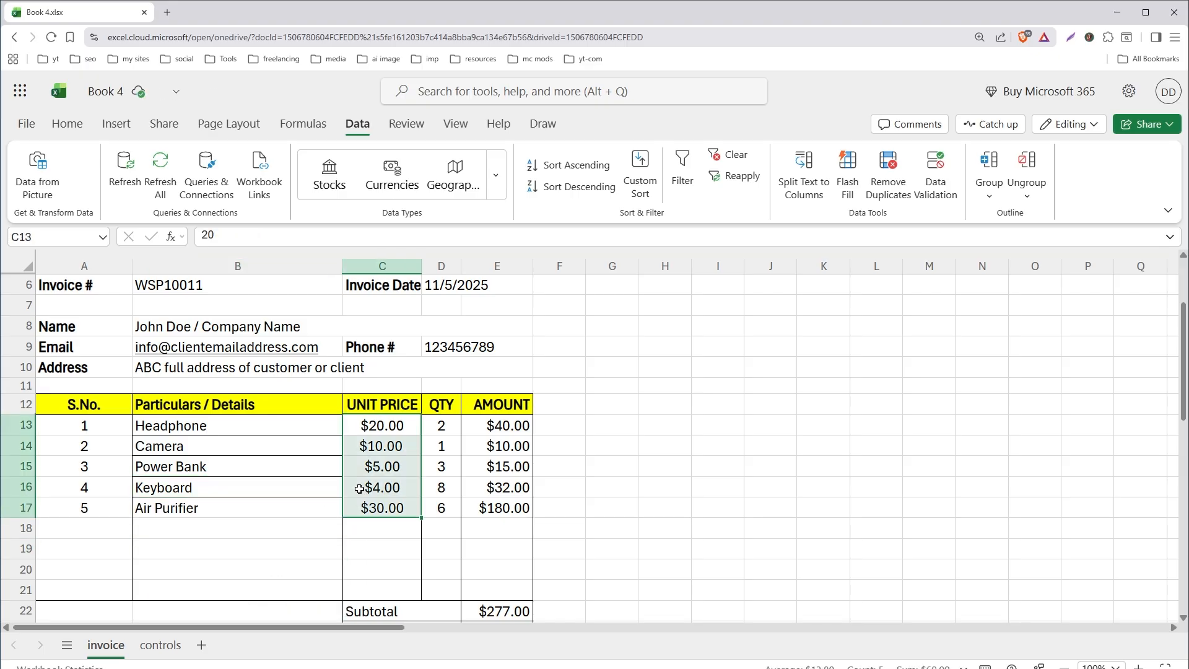
click(366, 488)
drag(382, 425, 388, 503)
click(160, 645)
click(217, 332)
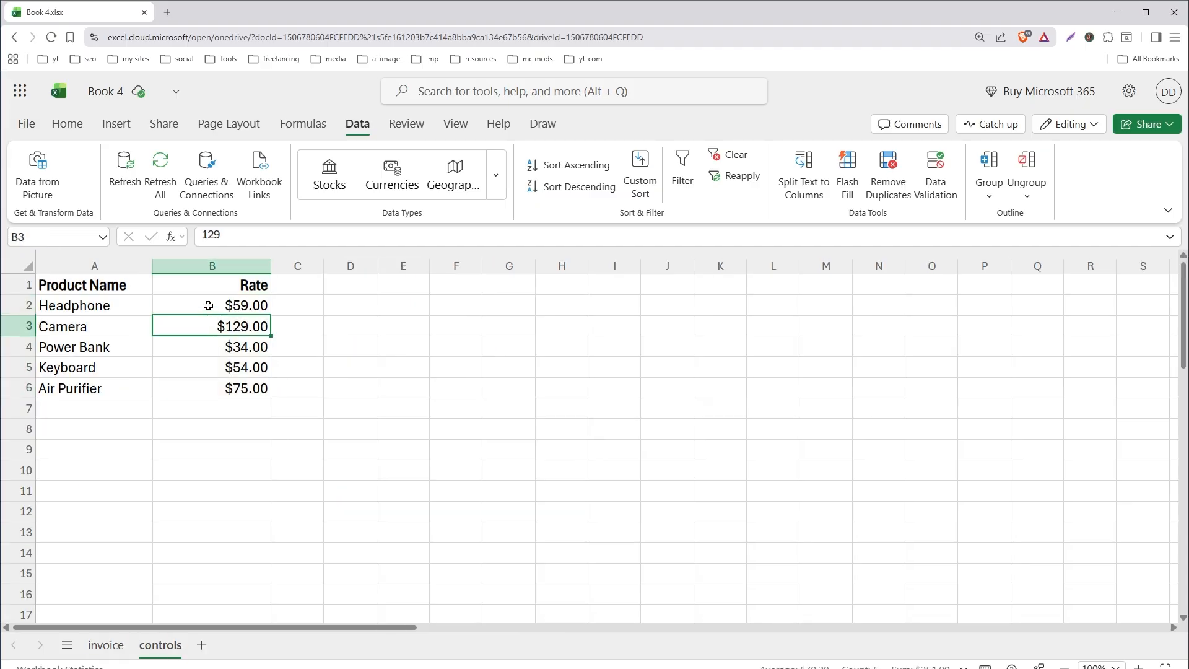
drag(228, 305, 211, 405)
click(106, 645)
click(282, 451)
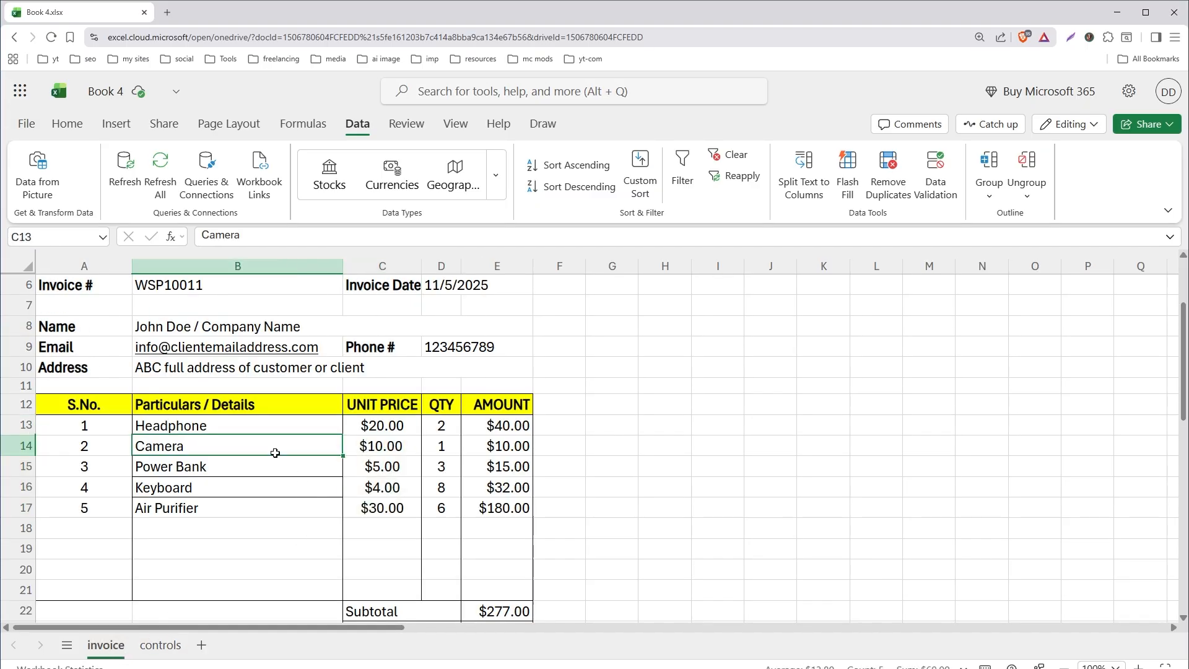
Step: Remove the horizontal lines between the items in B13:B21 and give the range an outside border only
click(268, 424)
click(65, 124)
click(274, 488)
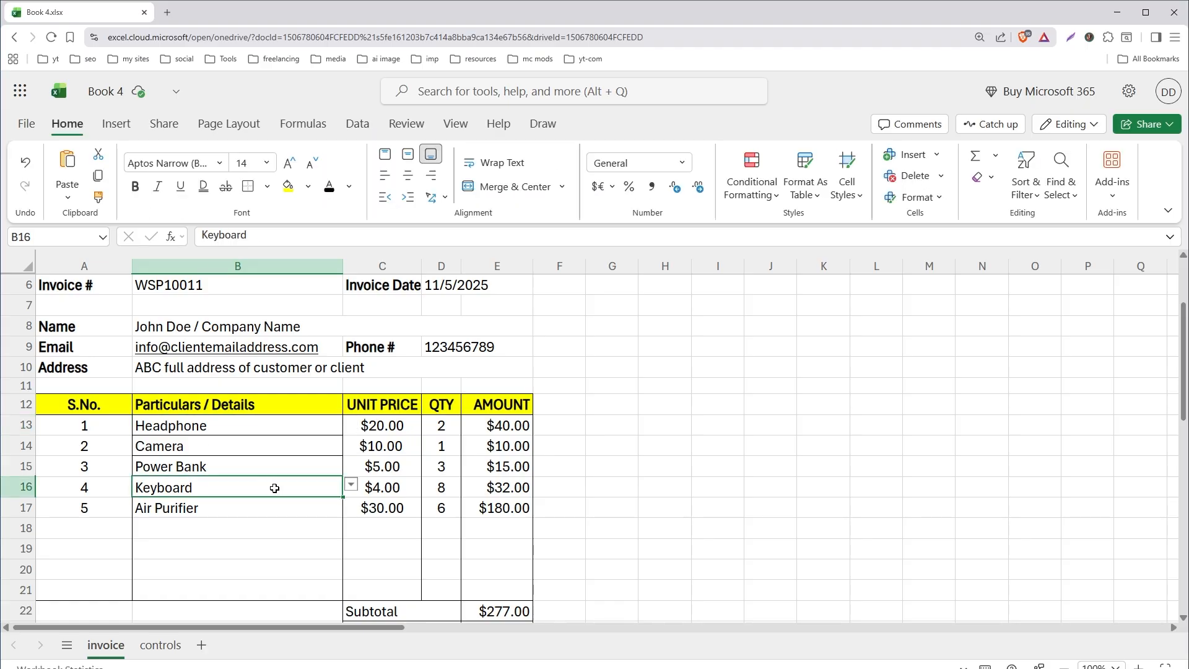
click(267, 187)
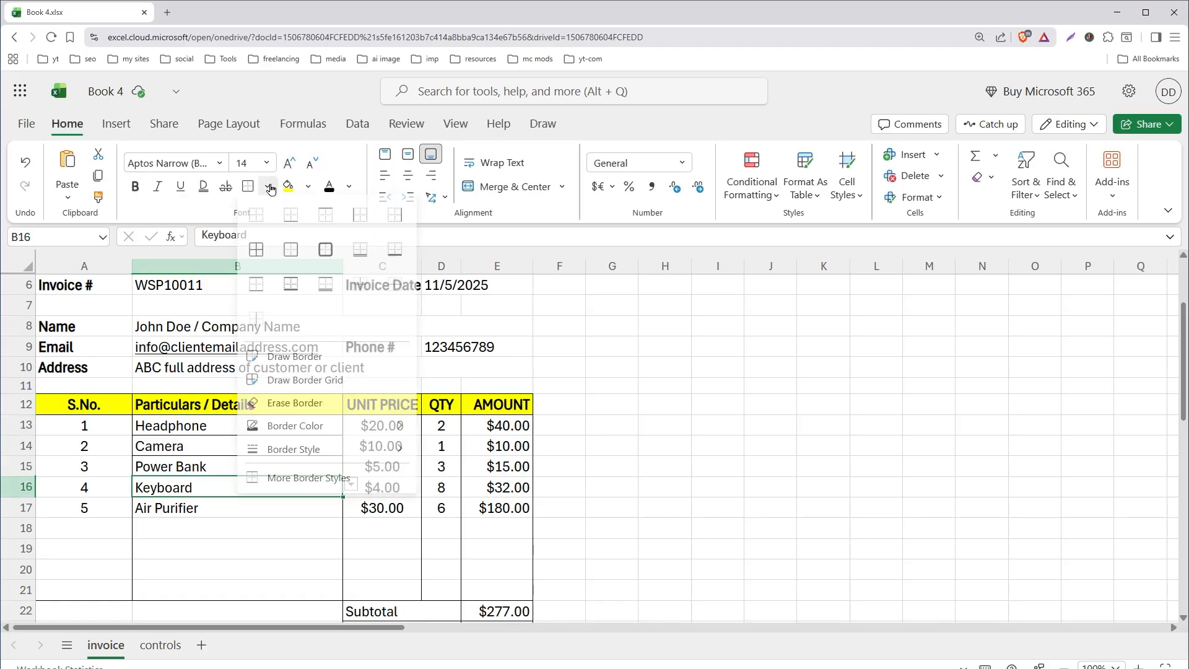
click(256, 466)
drag(272, 421, 274, 595)
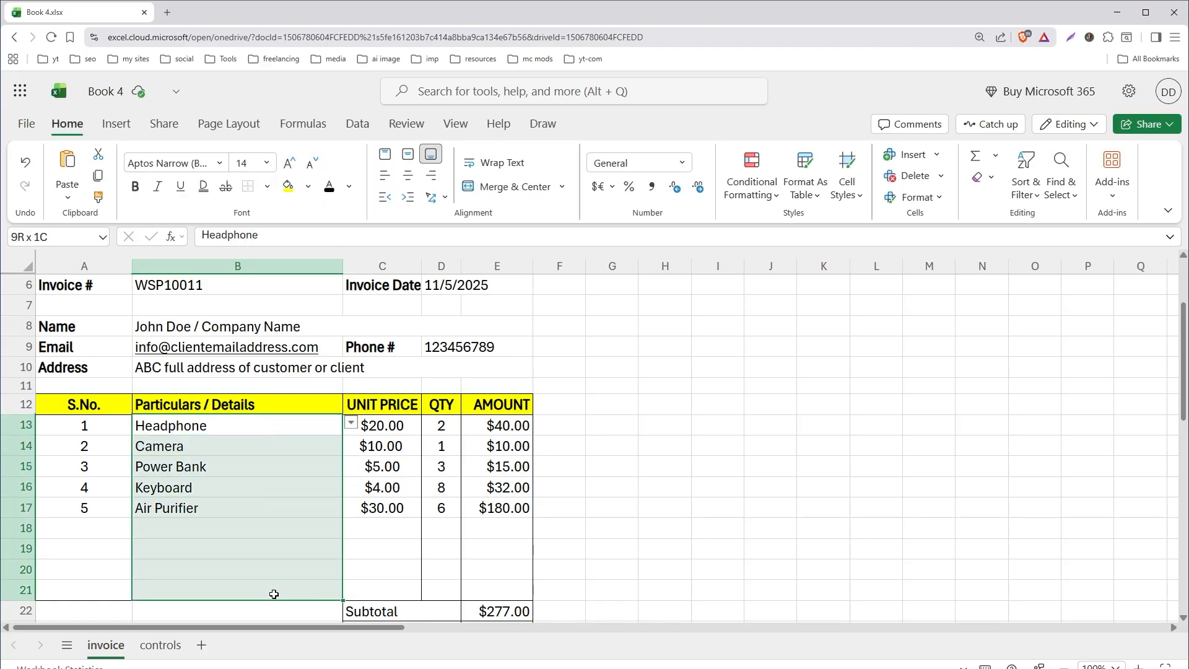
click(267, 187)
click(290, 254)
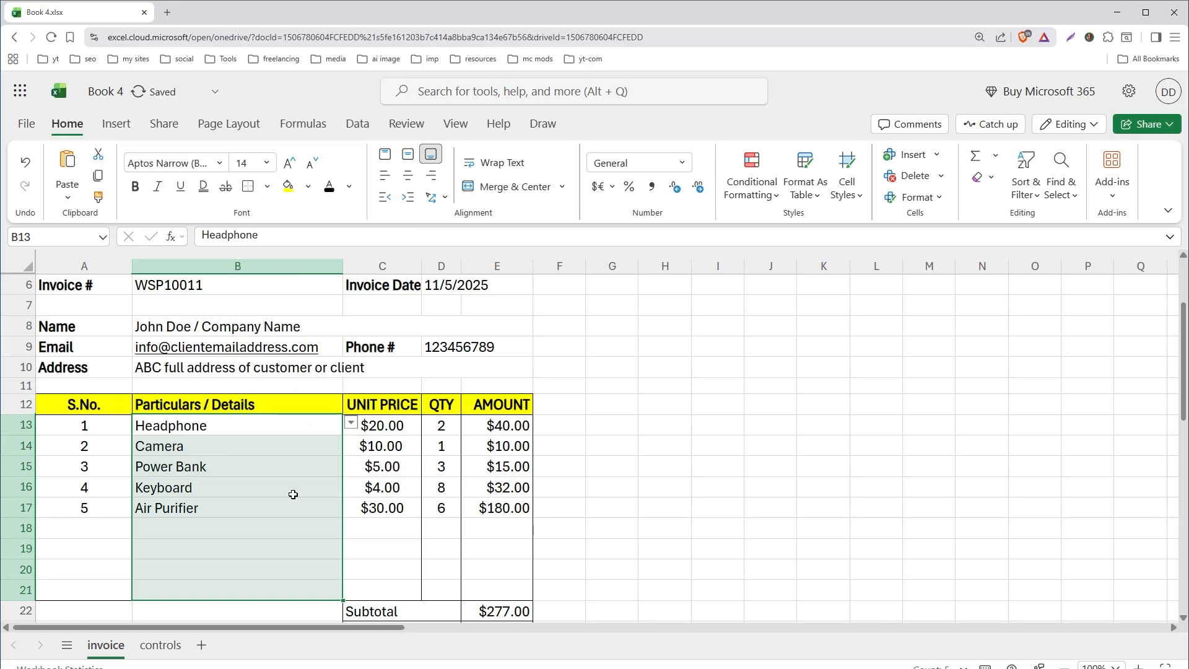
Step: Choose Headphone from the item dropdown in B13
click(294, 493)
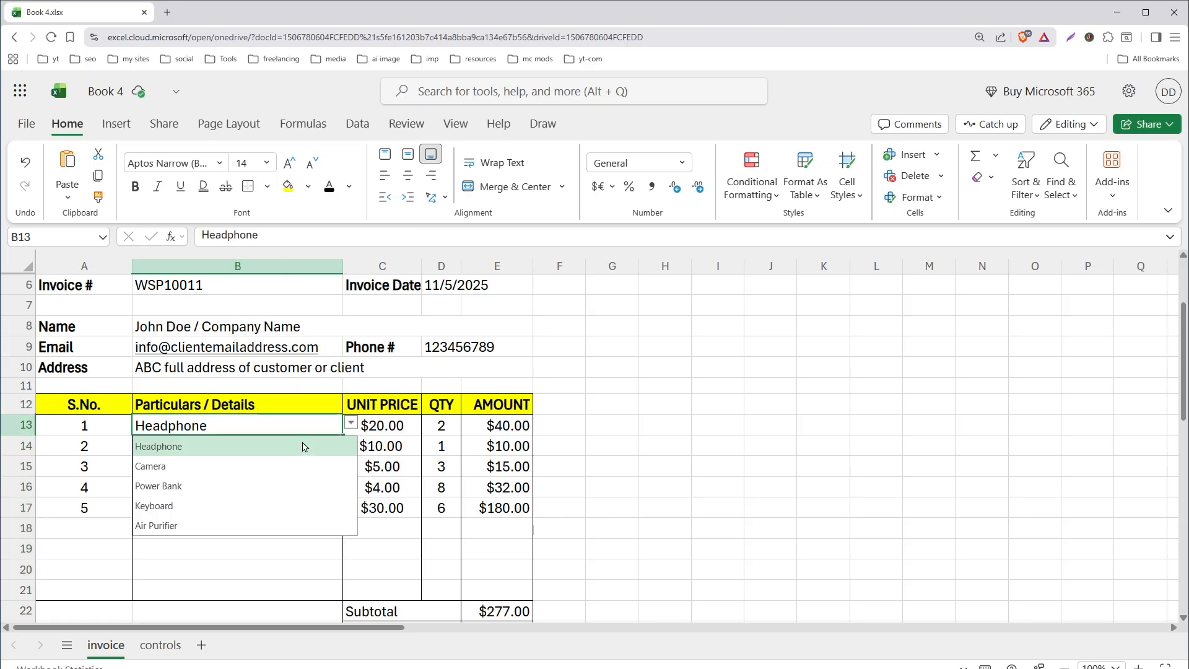
click(303, 447)
click(650, 438)
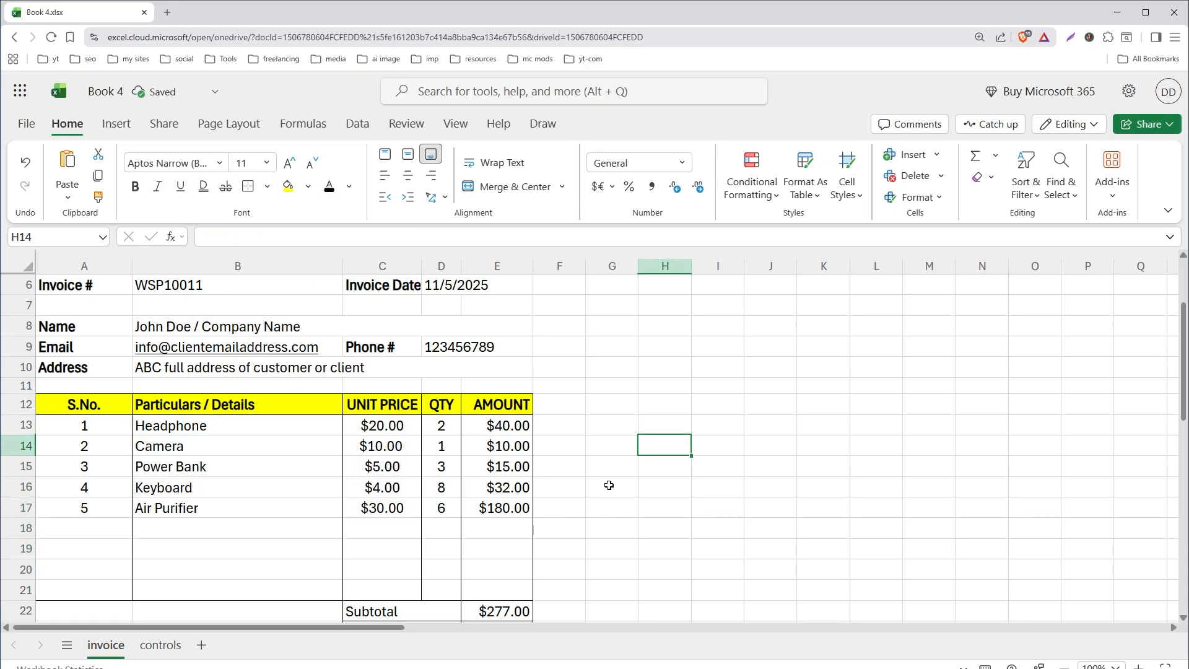
Step: Clear the unit prices in C13:C17 and slightly widen column C
drag(382, 446, 415, 502)
key(Delete)
key(Up)
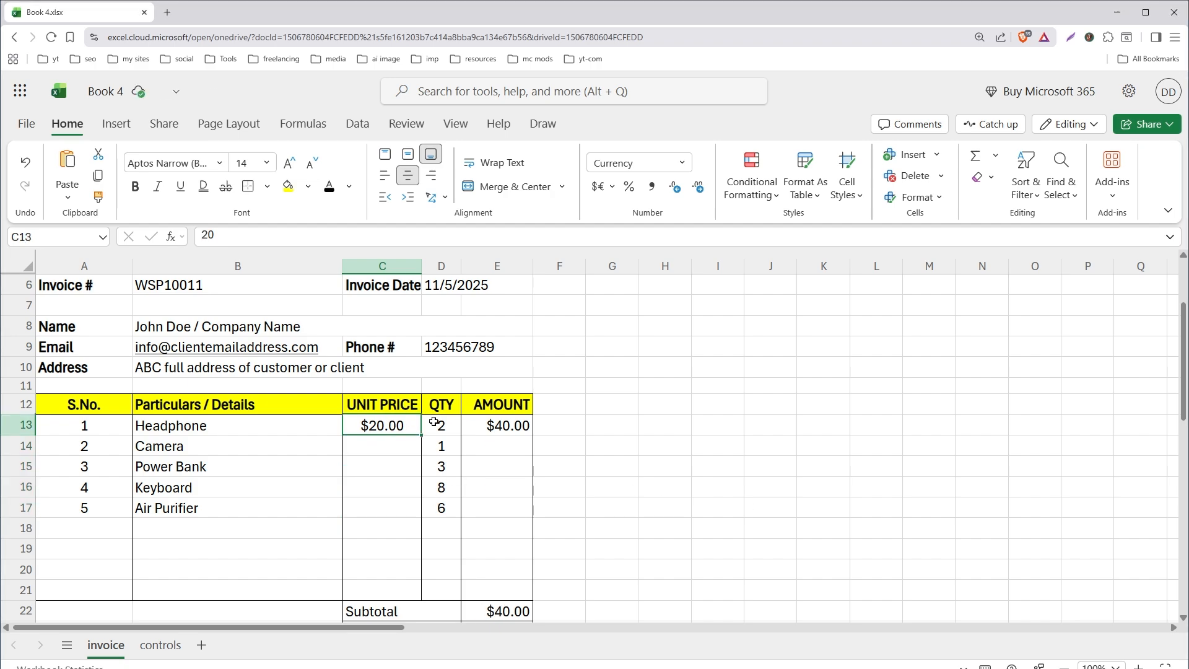
key(Delete)
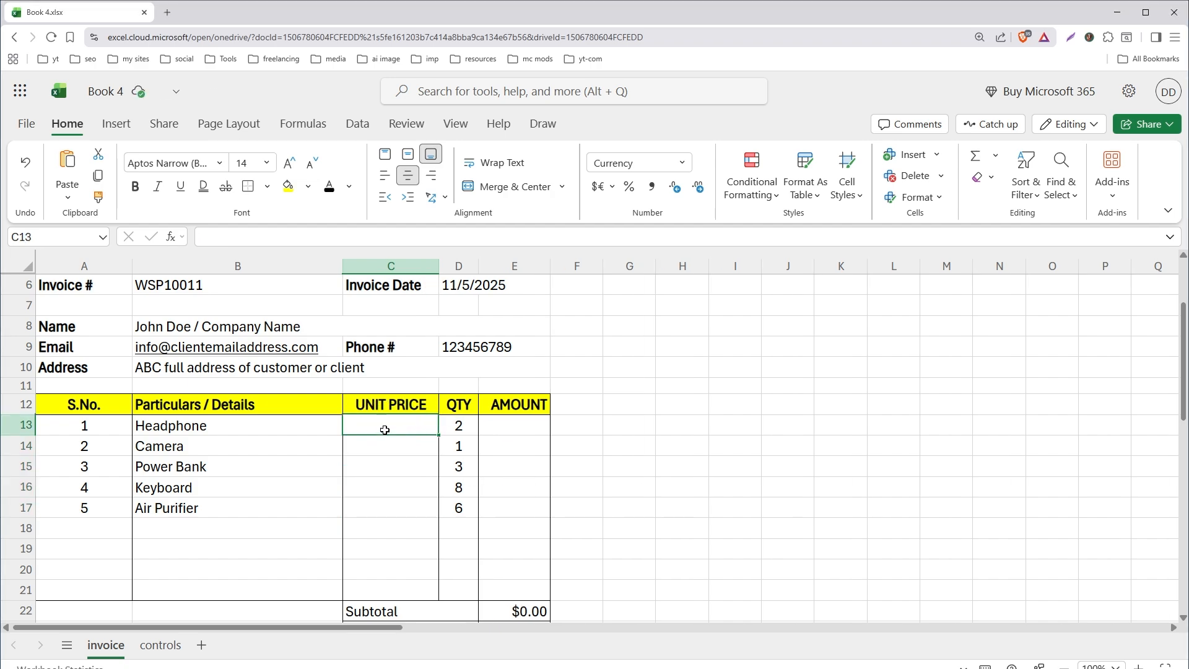
Step: Compare the item in B13 with the matching product entry on the controls sheet
click(270, 432)
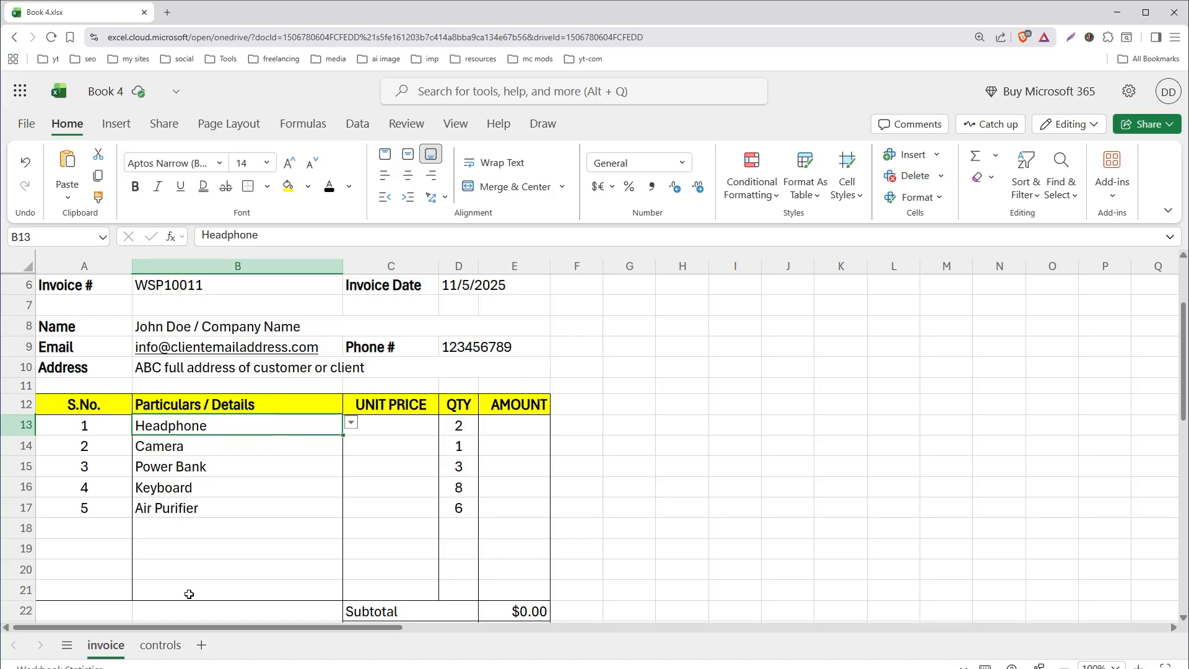
click(160, 645)
click(114, 311)
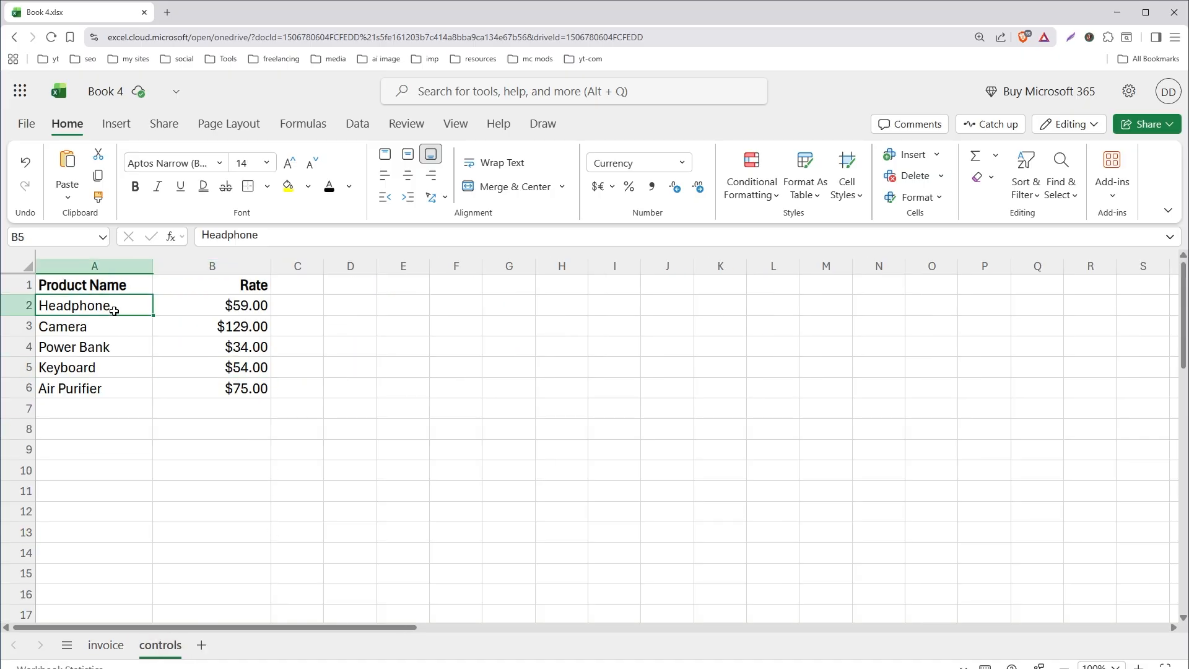
key(ctrl+Page_Up)
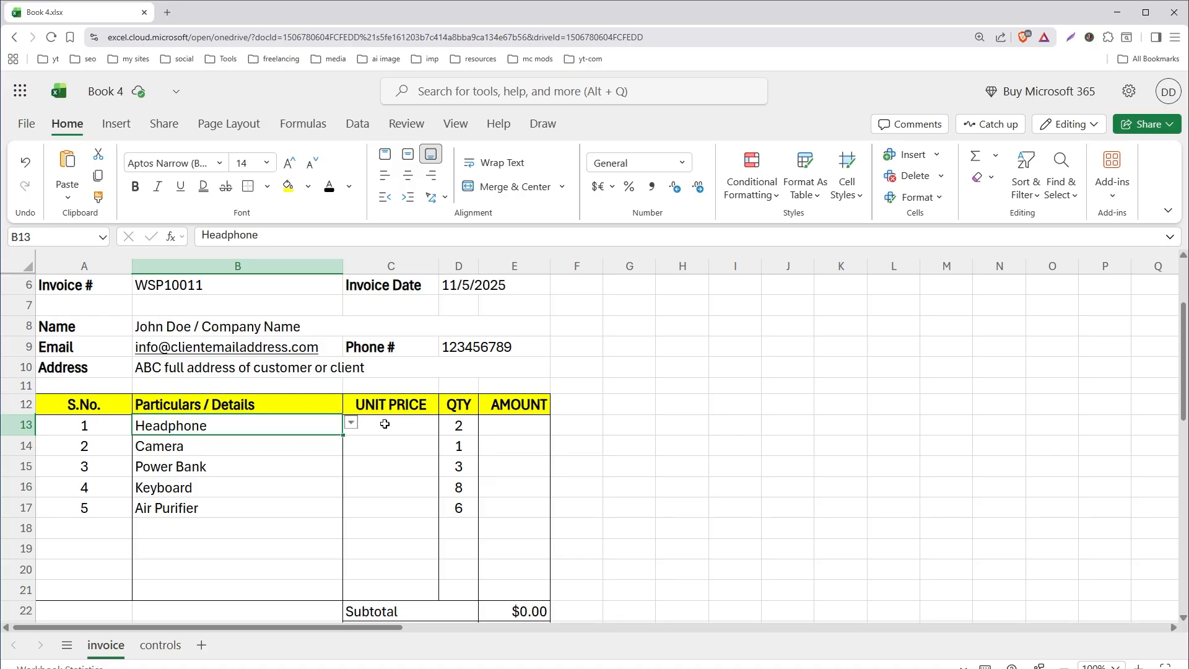
Step: Enter the unit price formula =VLOOKUP(B13,controls!$A$1:$B$20,2,0) in C13
click(403, 426)
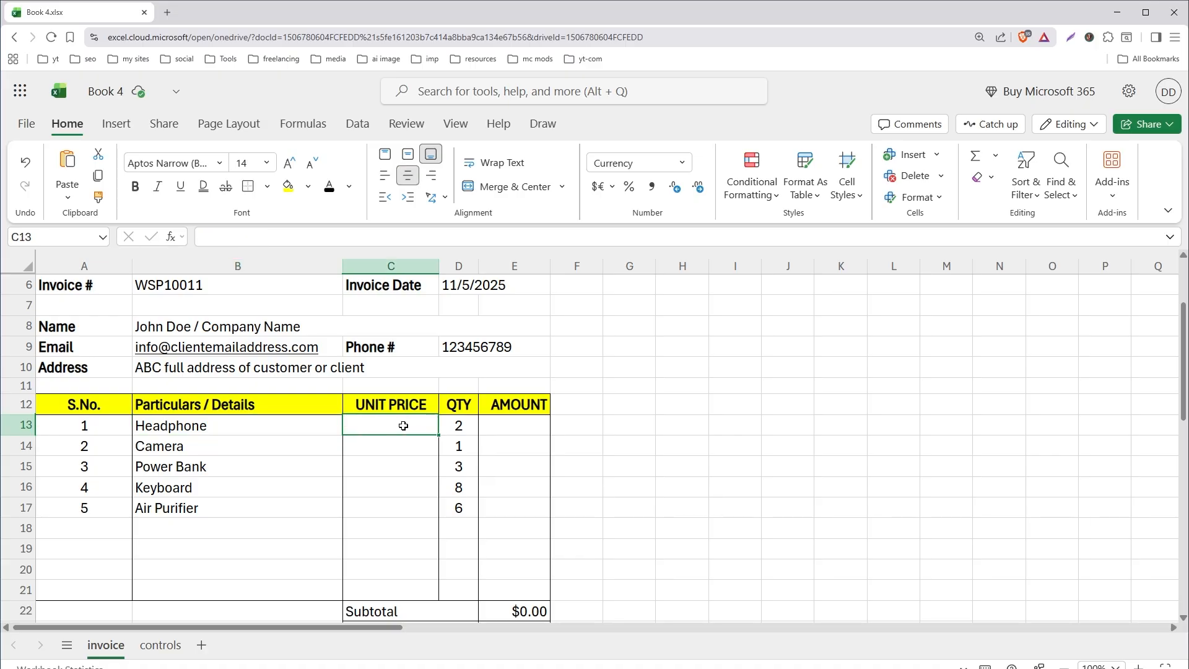
click(387, 237)
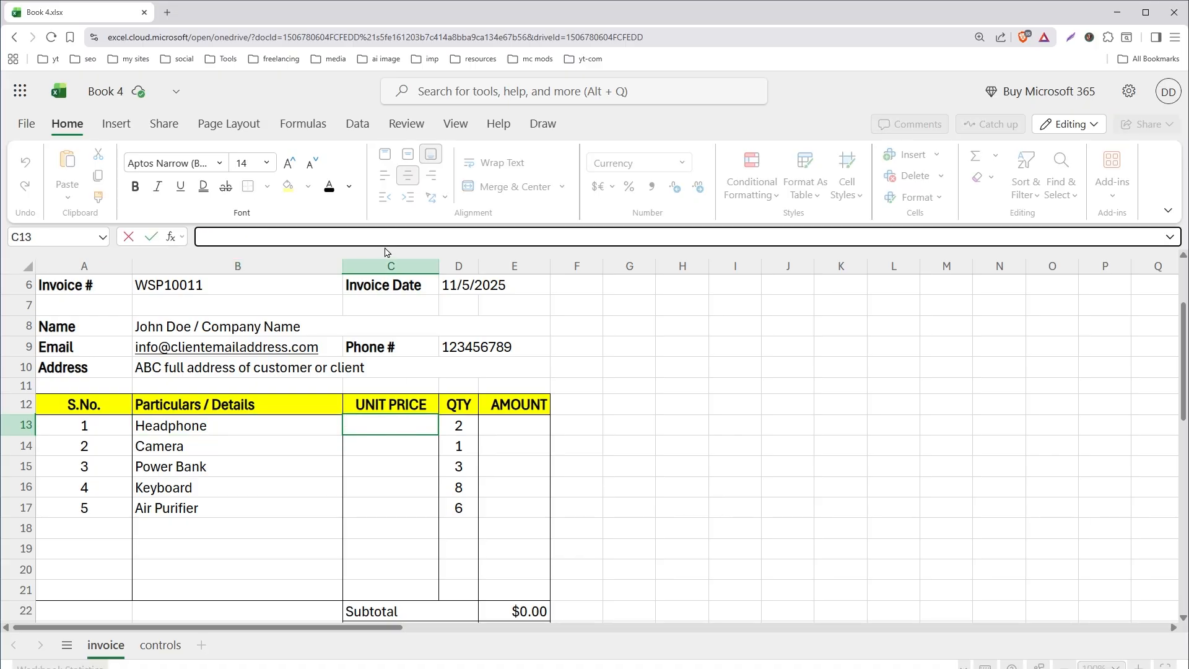
text(VLOOKUP(B13,controls!$A$1:$B$20,2,0))
key(Home)
text(=)
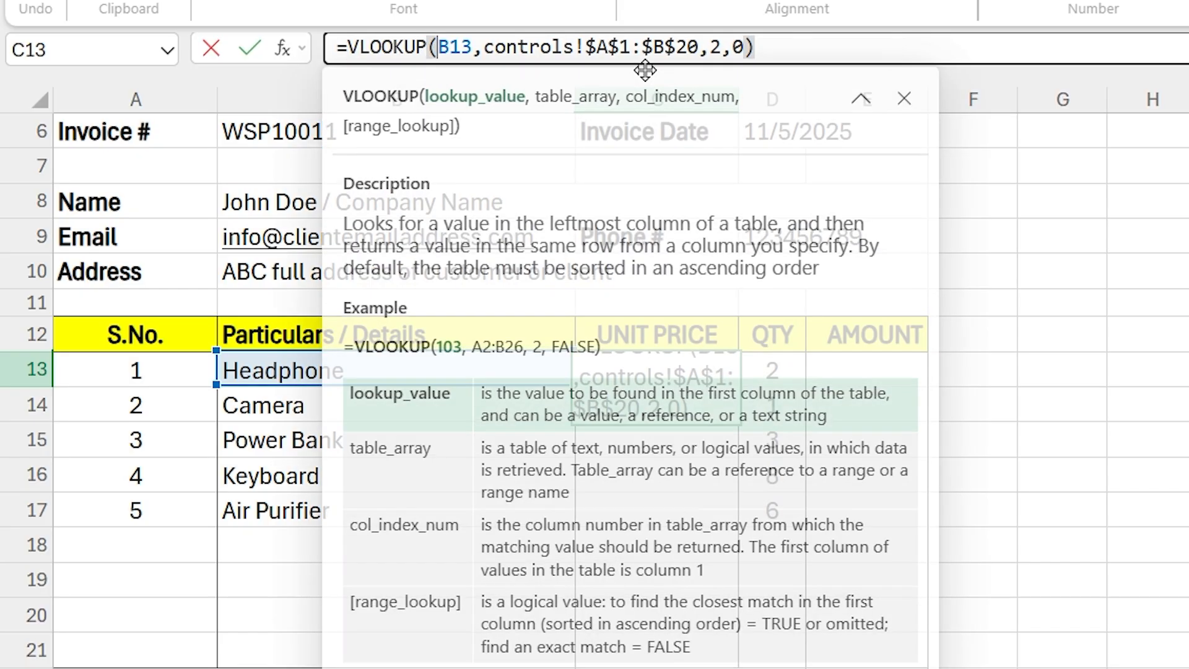
key(shift+Right)
key(shift+Right)
key(shift+Right)
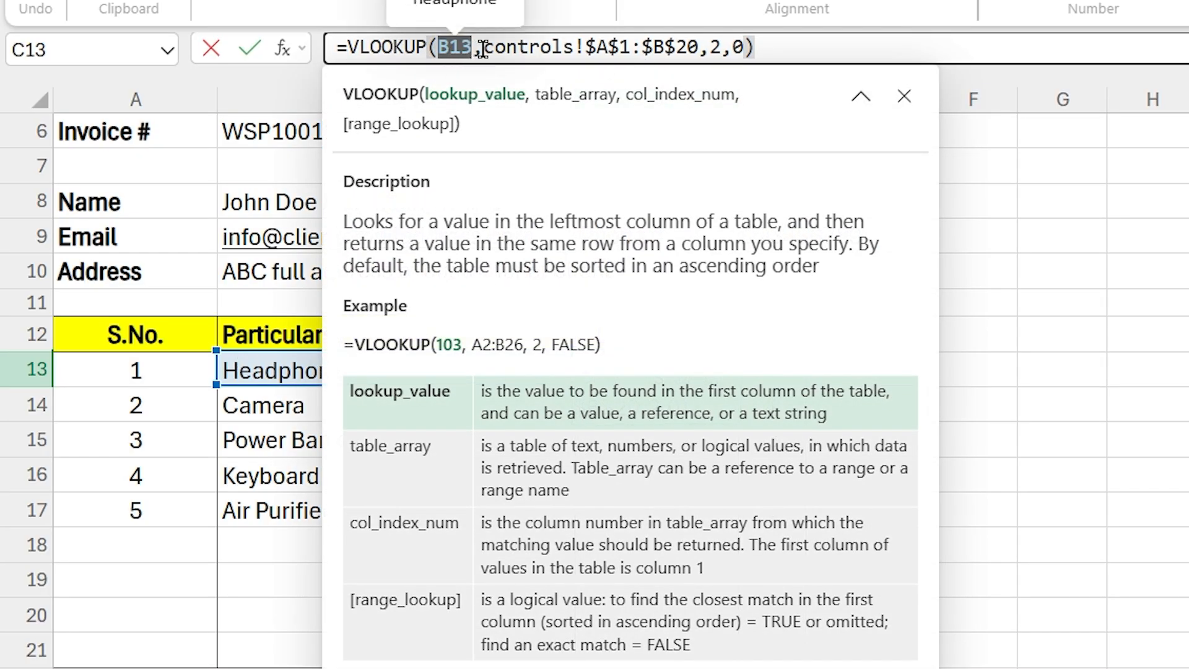
double_click(528, 40)
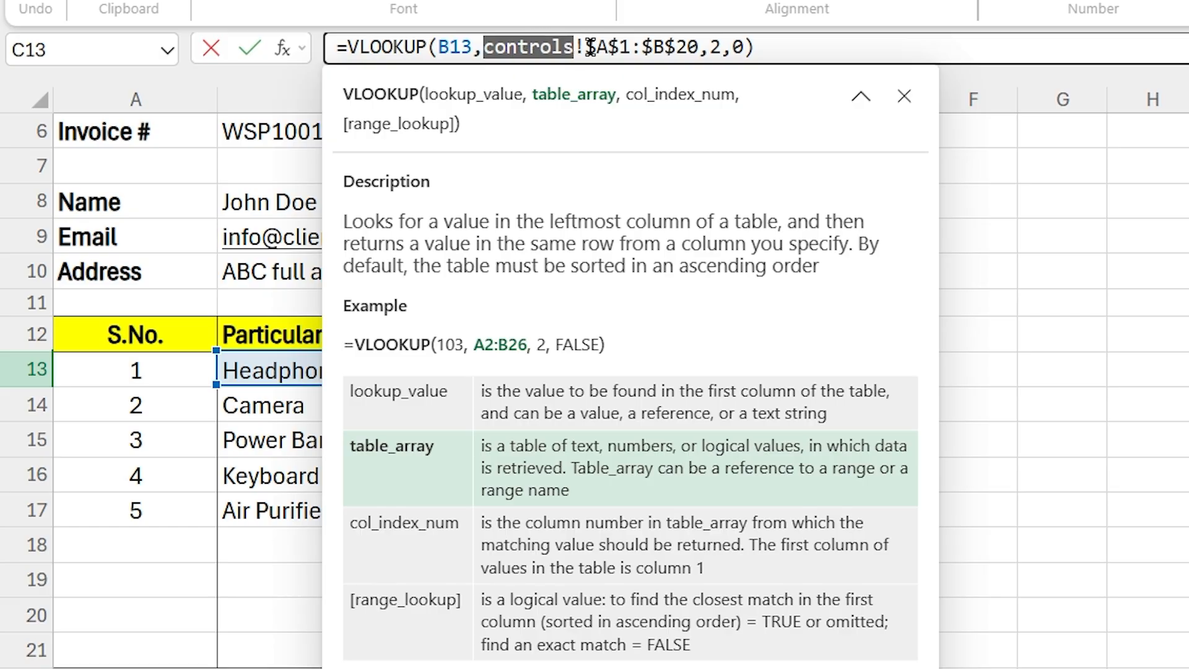
drag(594, 47, 718, 47)
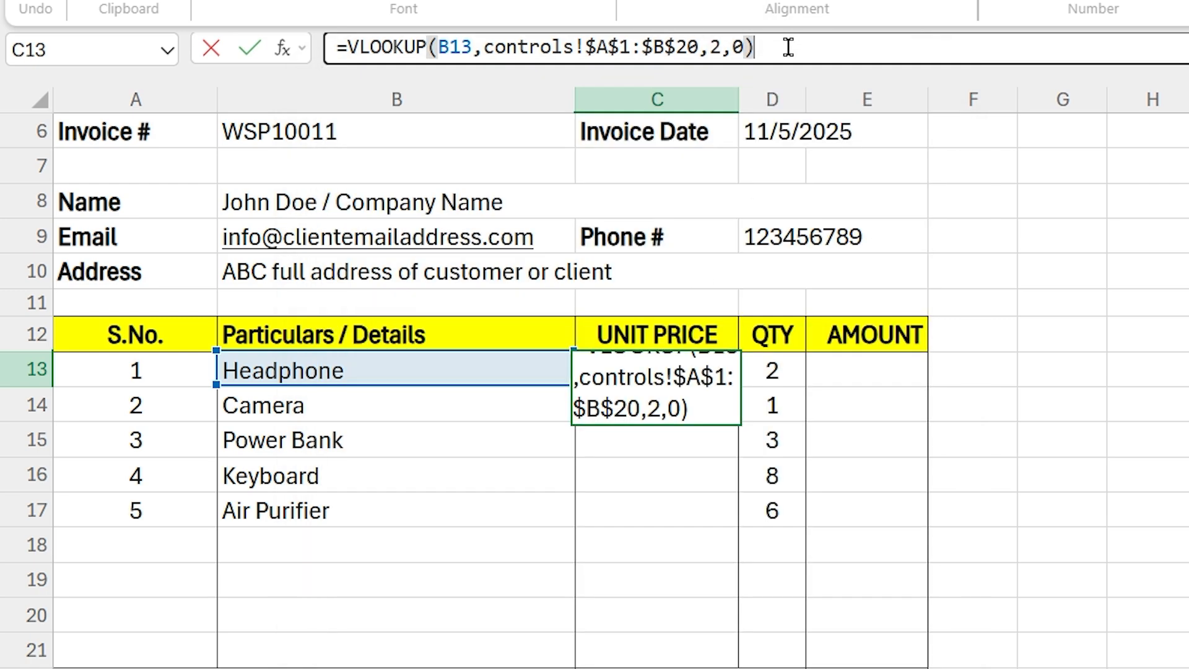
key(Return)
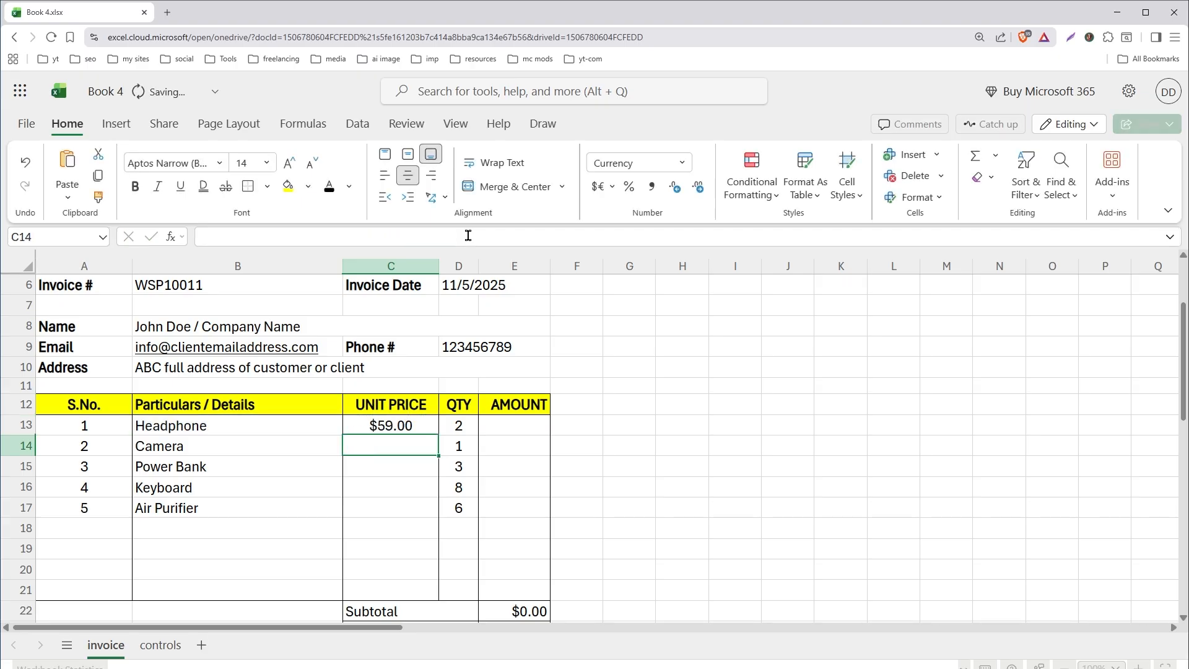
Step: Check the lookup in C13 against the Headphone rate and the product table in columns A and B of the controls sheet
click(425, 426)
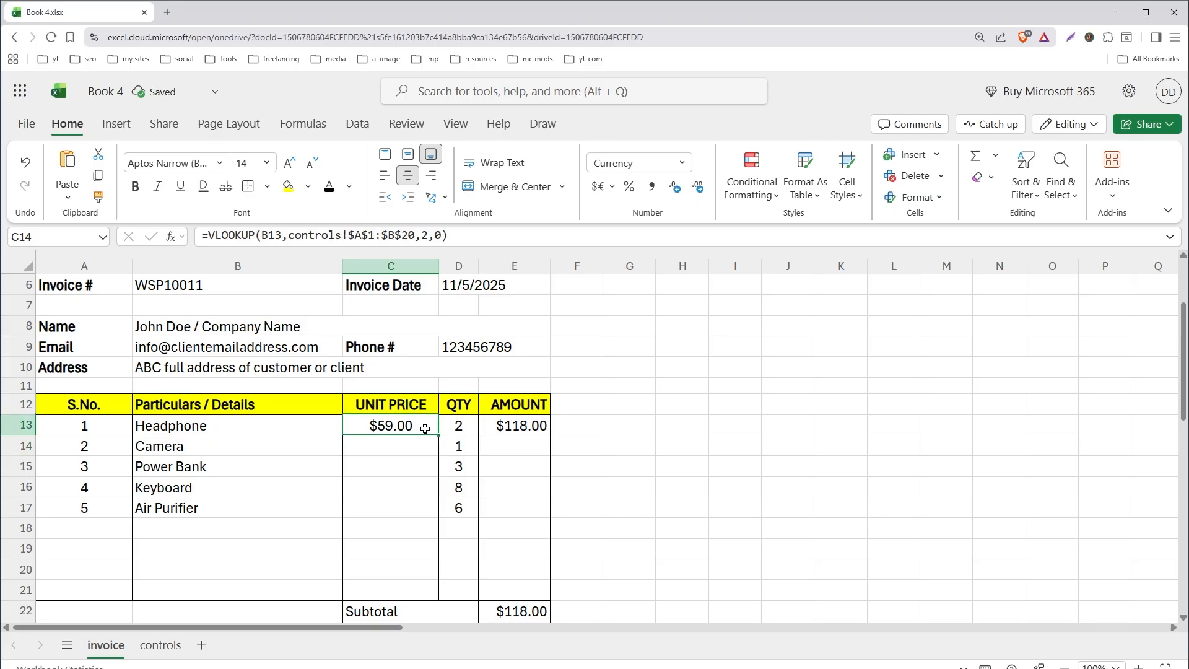
click(159, 645)
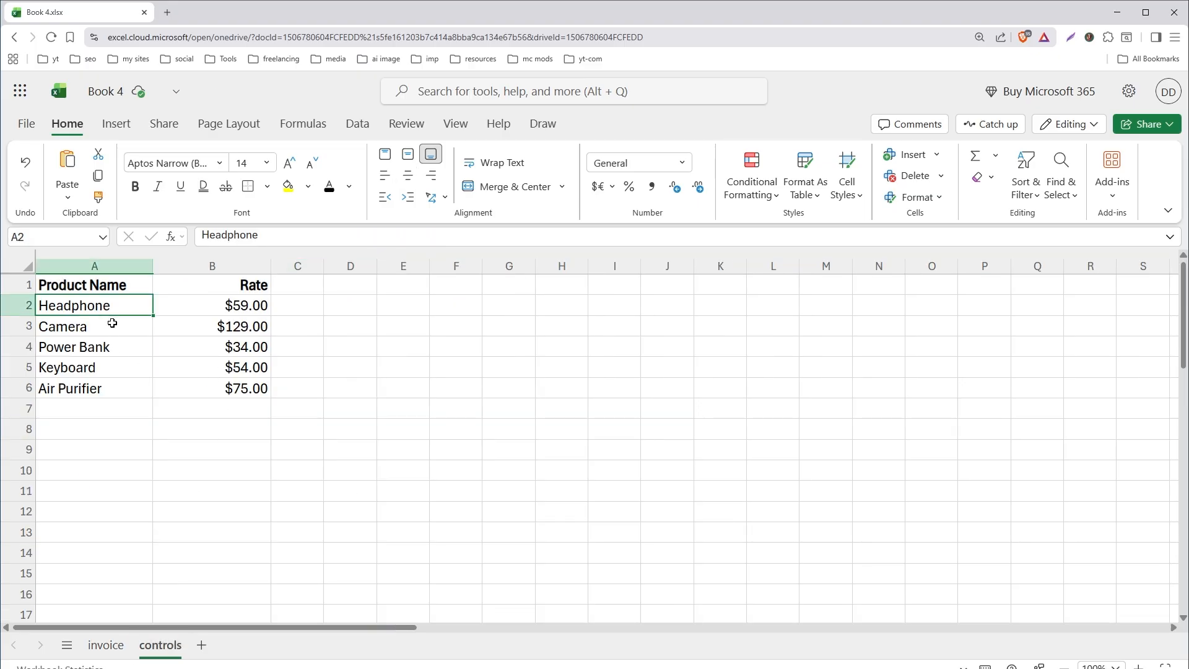
click(217, 310)
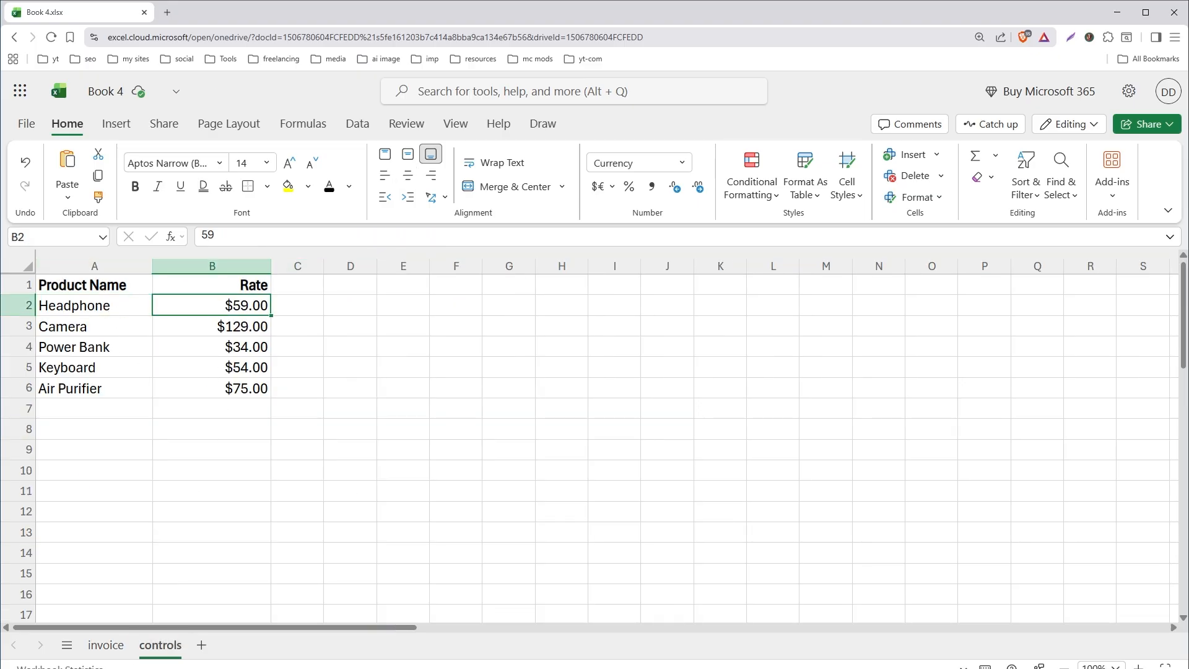
click(105, 645)
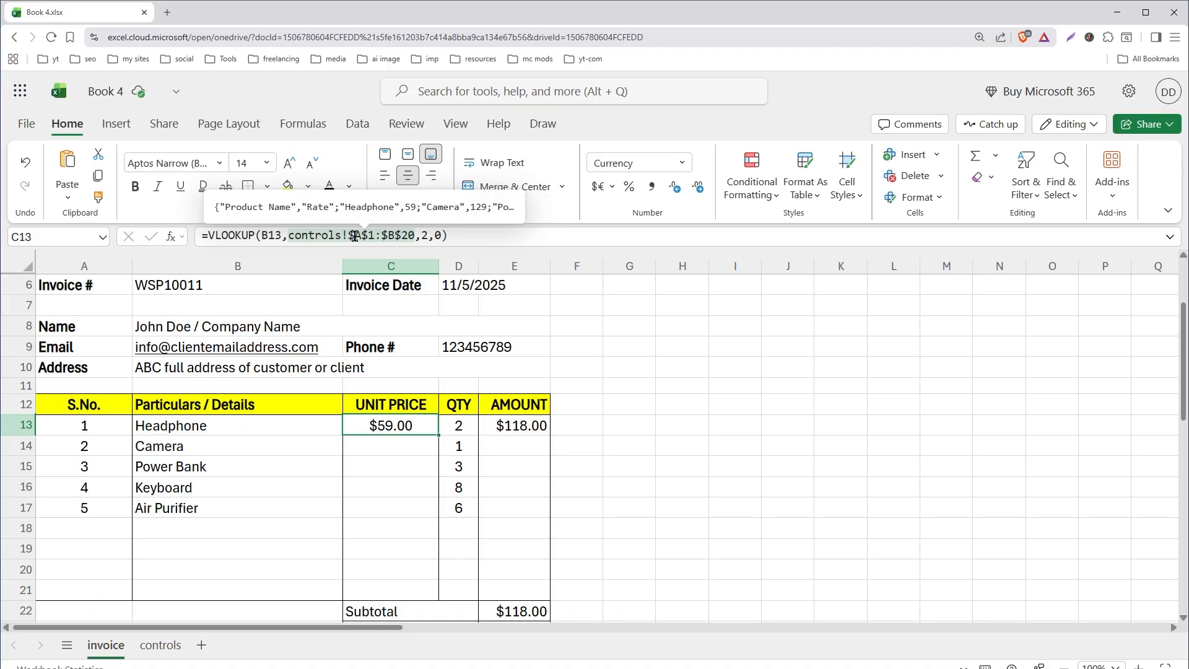
click(160, 645)
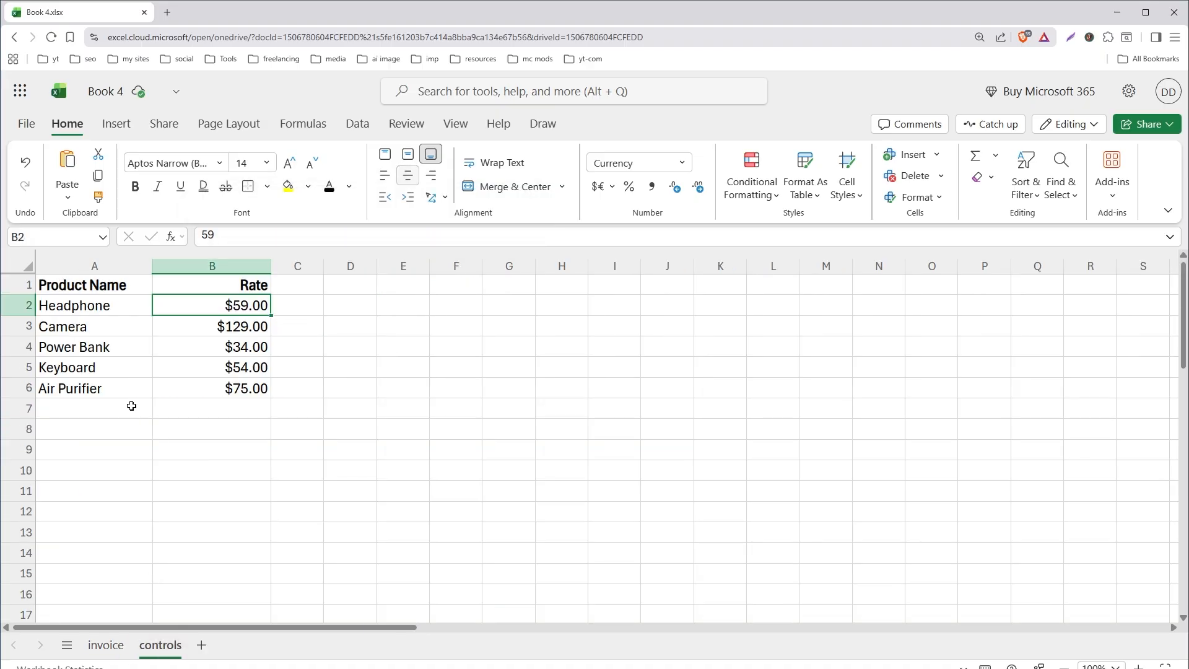
click(100, 308)
click(81, 285)
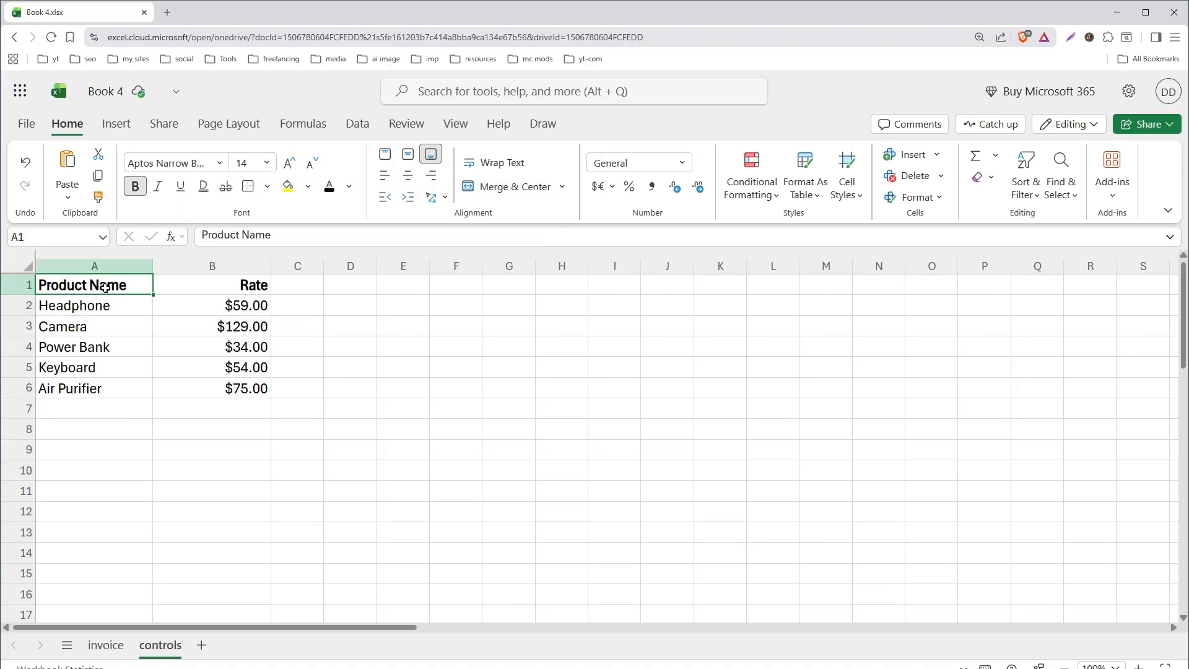
drag(81, 285, 236, 544)
scroll(233, 411, up, 4)
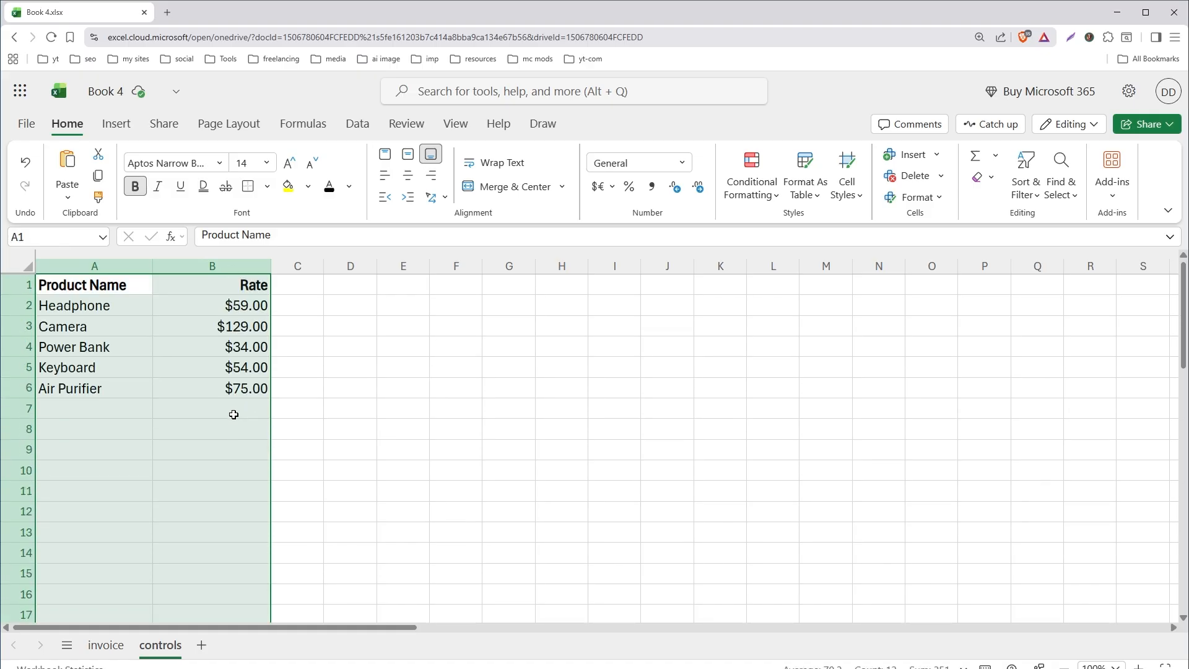
click(225, 382)
drag(124, 285, 242, 407)
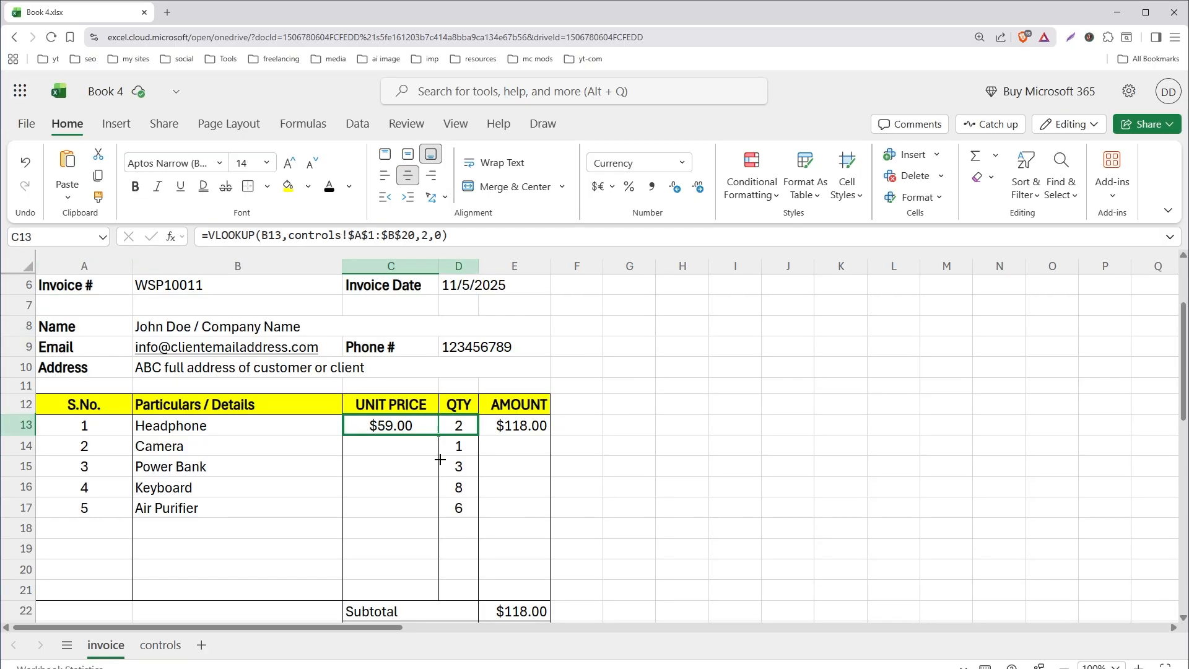
Step: Try filling the C13 lookup formula down to C20, and undo the fill
drag(440, 459, 435, 571)
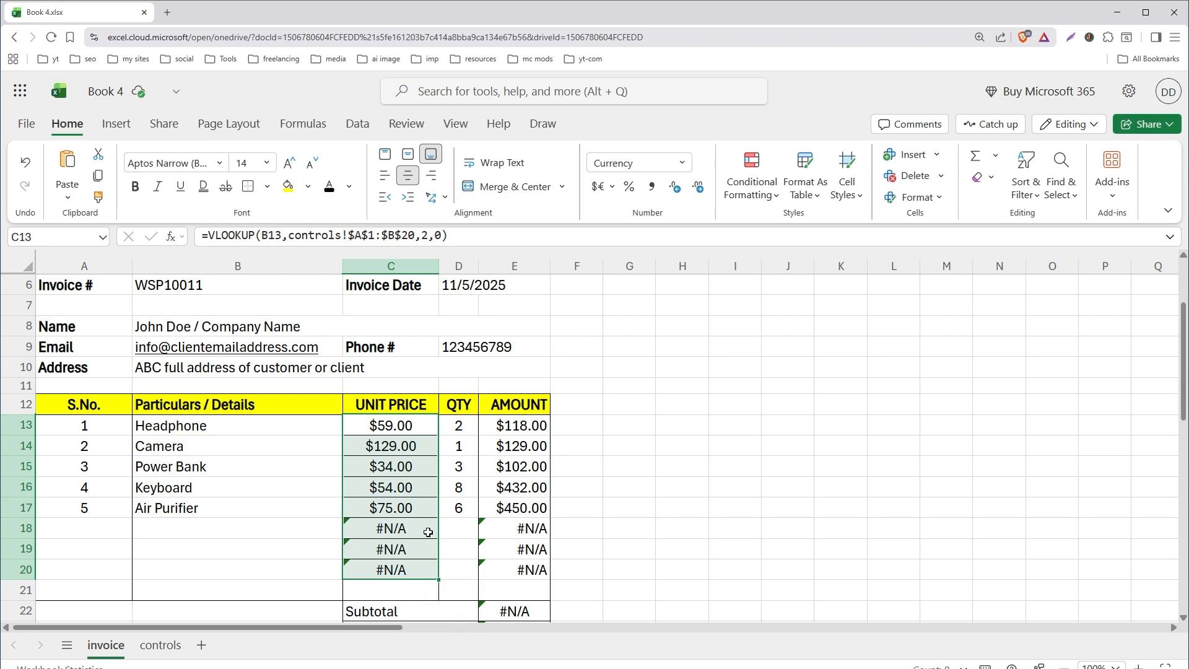
key(ctrl+z)
Step: Wrap the C13 lookup in an error handler: =IFERROR(VLOOKUP(B13,controls!$A$1:$B$20,2,0), "")
click(504, 237)
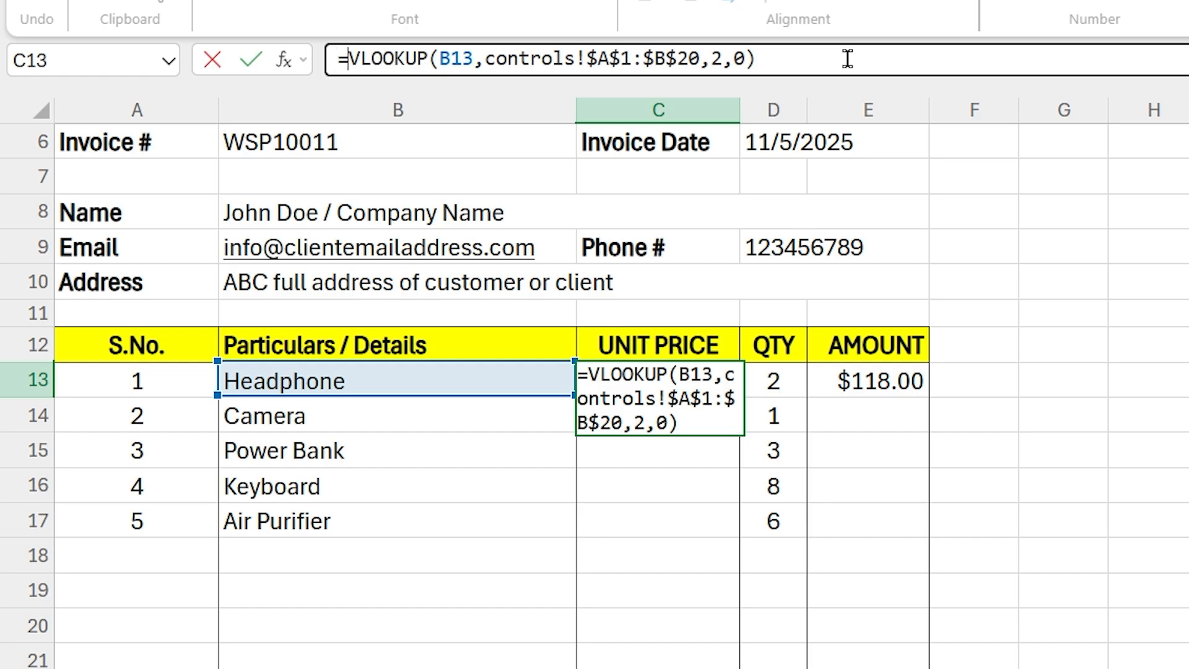
text(IFERROR)
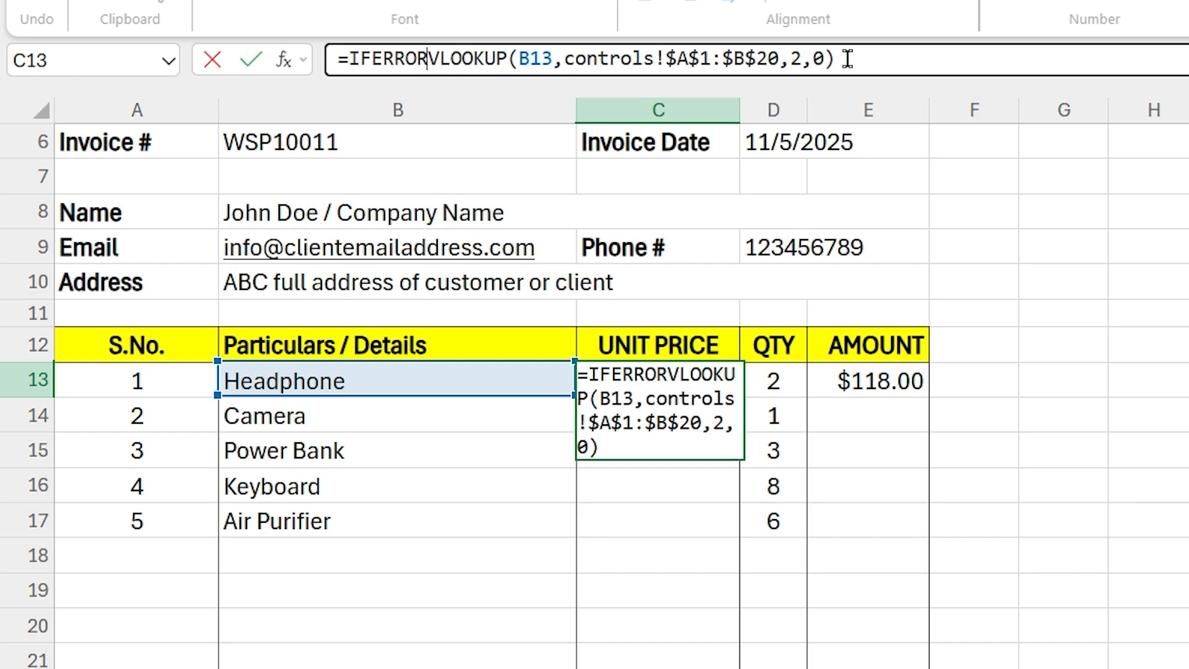
text(()
click(848, 59)
text())
key(Left)
text(, )
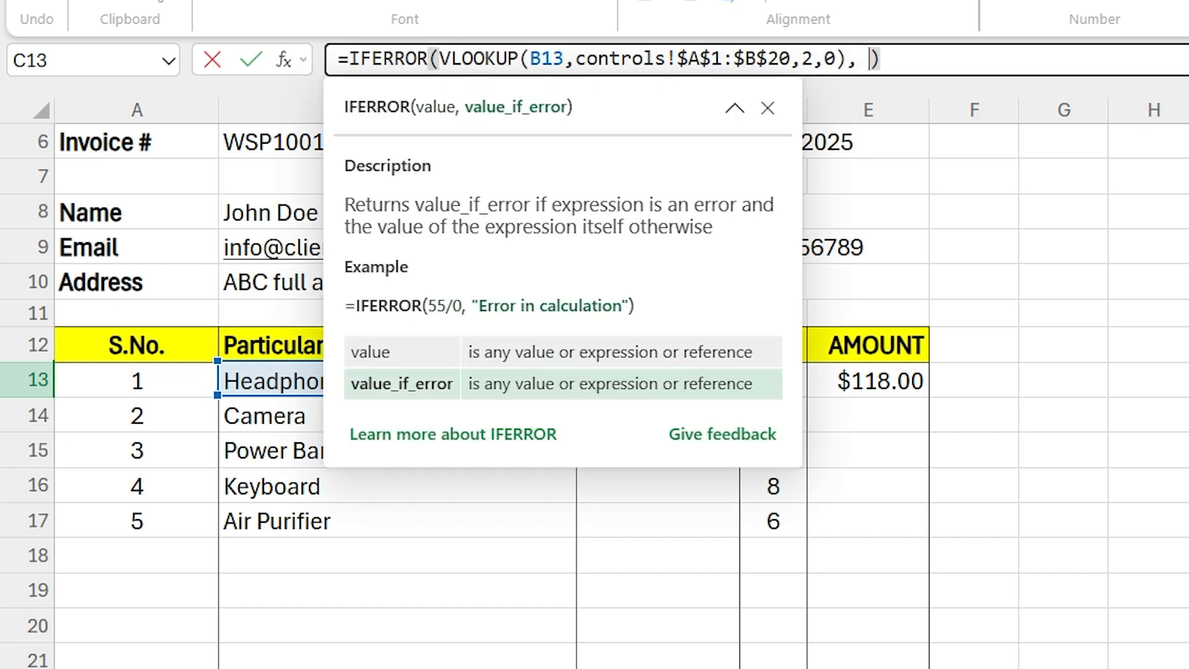
text("")
key(shift+Left)
key(shift+Left)
click(903, 59)
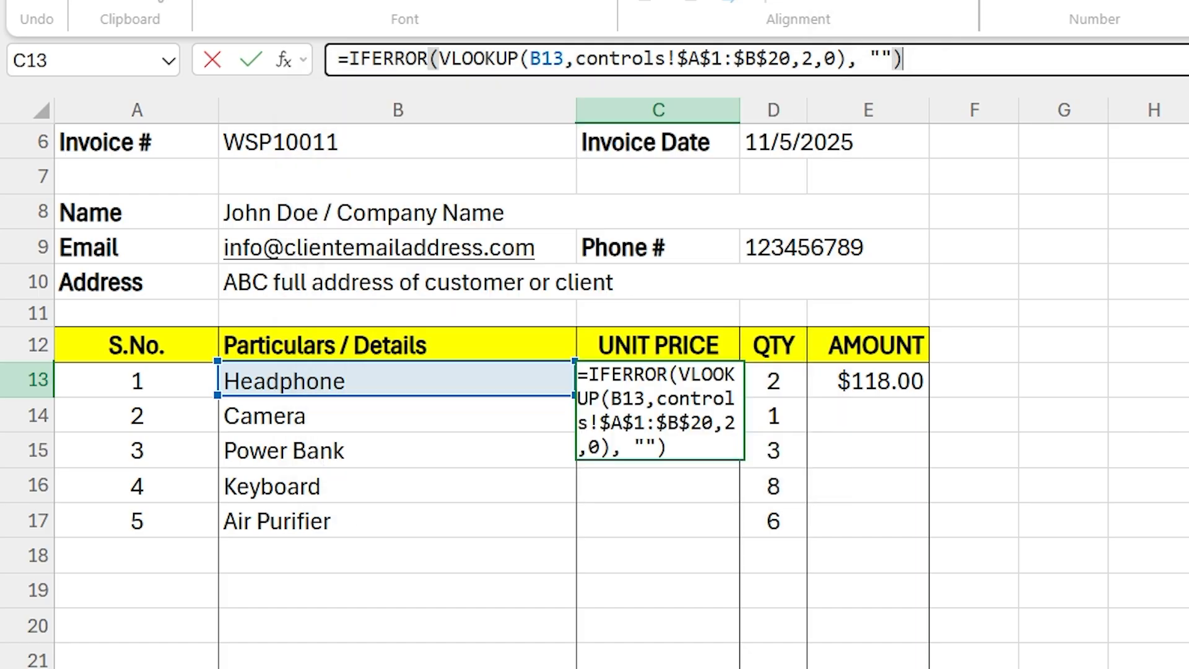
key(Return)
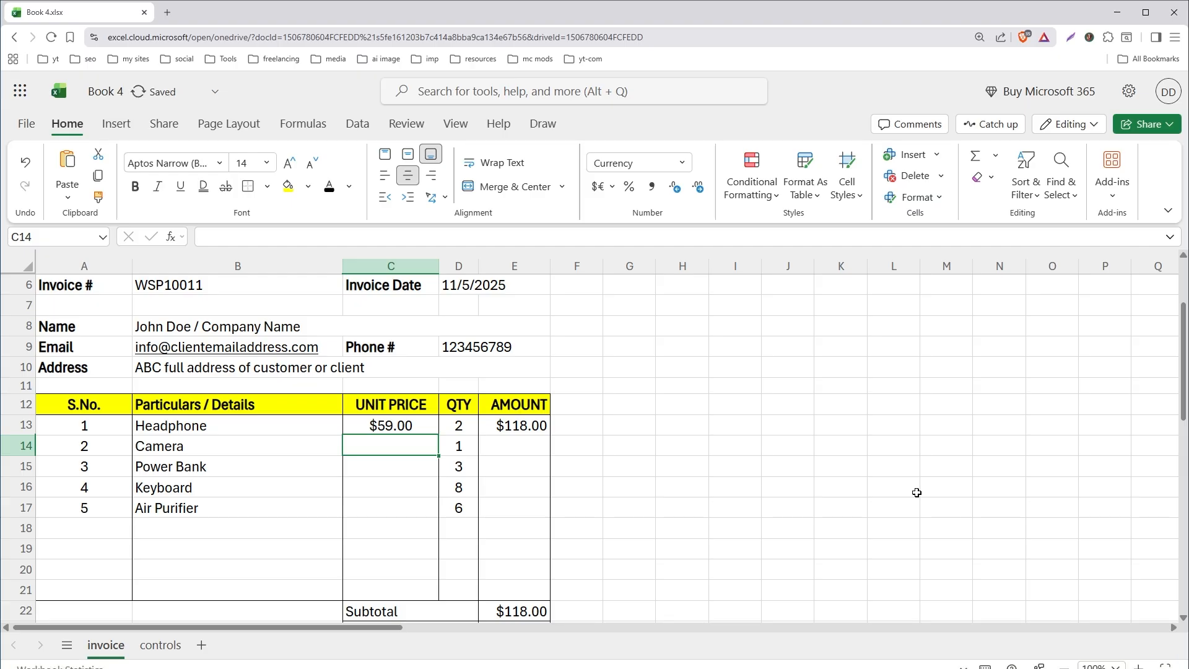
Step: Fill the IFERROR lookup formula from C13 down through C21
click(421, 428)
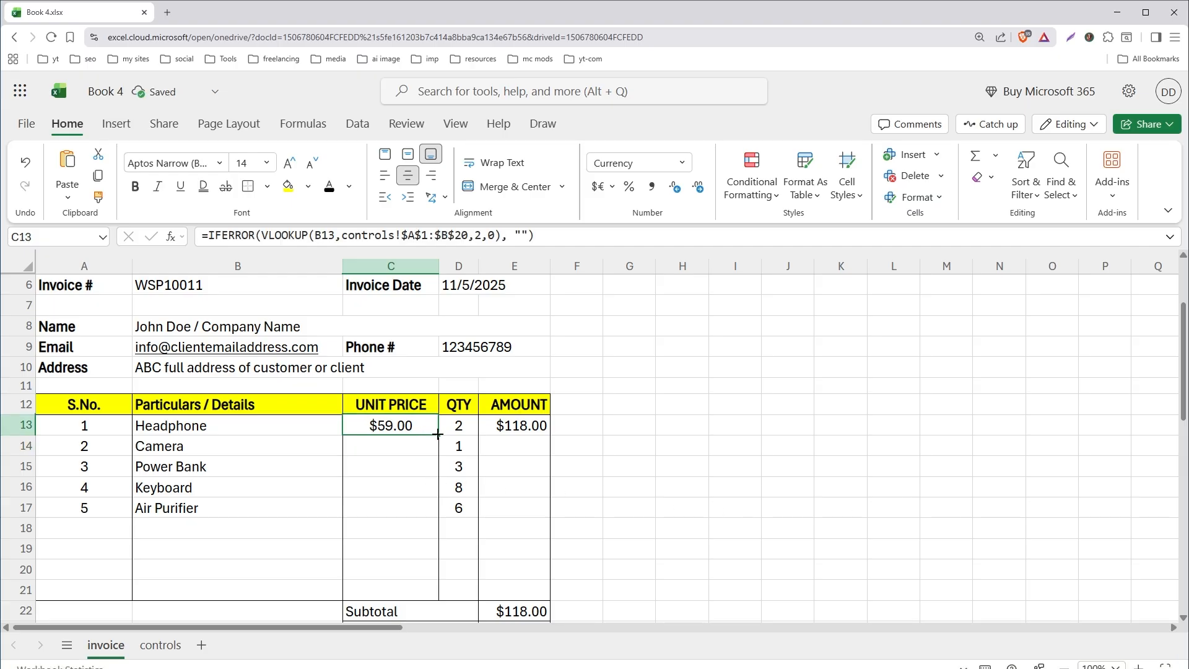
drag(438, 433, 438, 592)
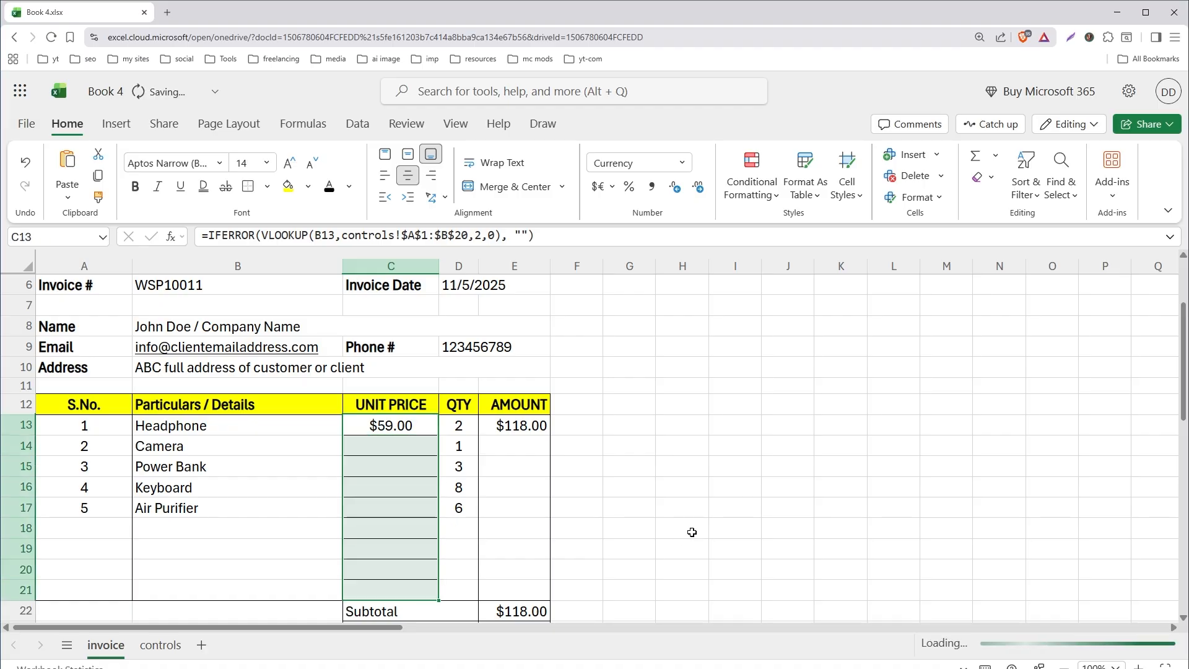
click(692, 532)
Step: Compare the looked-up unit prices with the rates on the controls sheet, and apply outside borders to C13:C21 on the invoice sheet
click(163, 646)
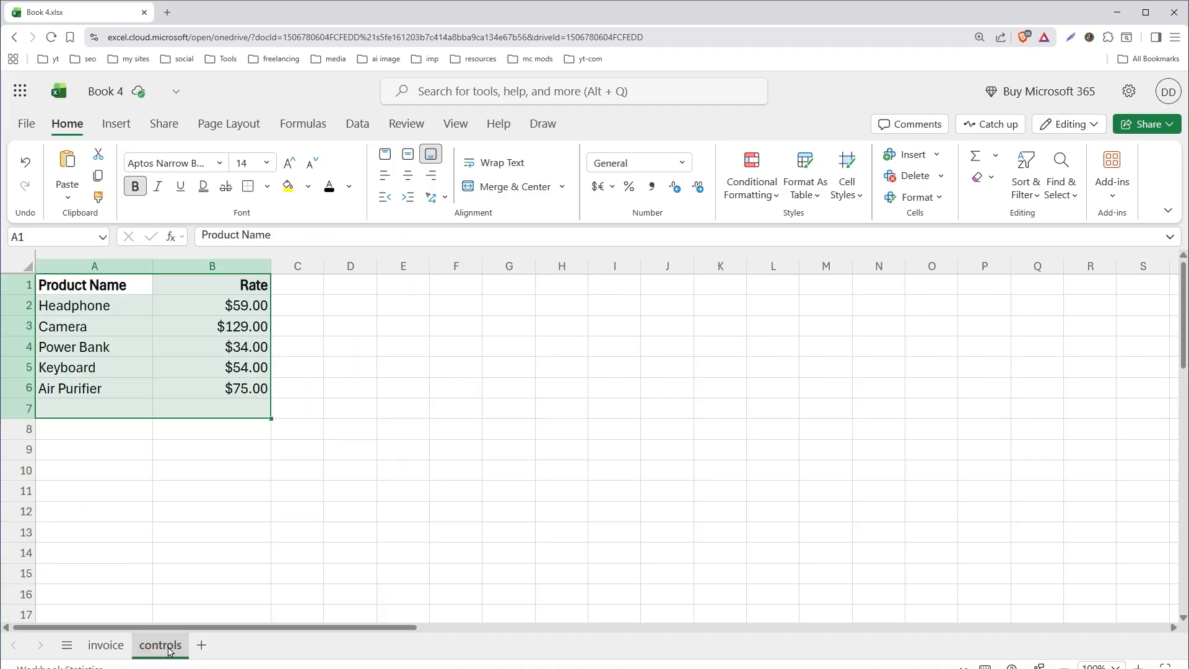
click(111, 649)
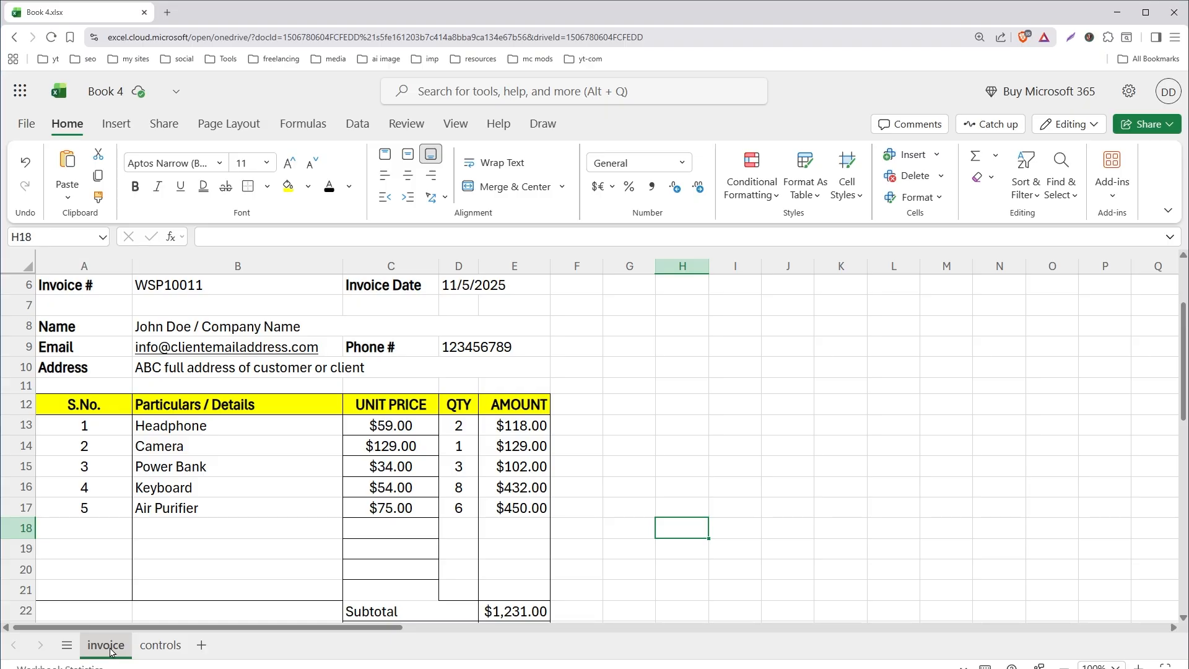
drag(394, 427, 403, 591)
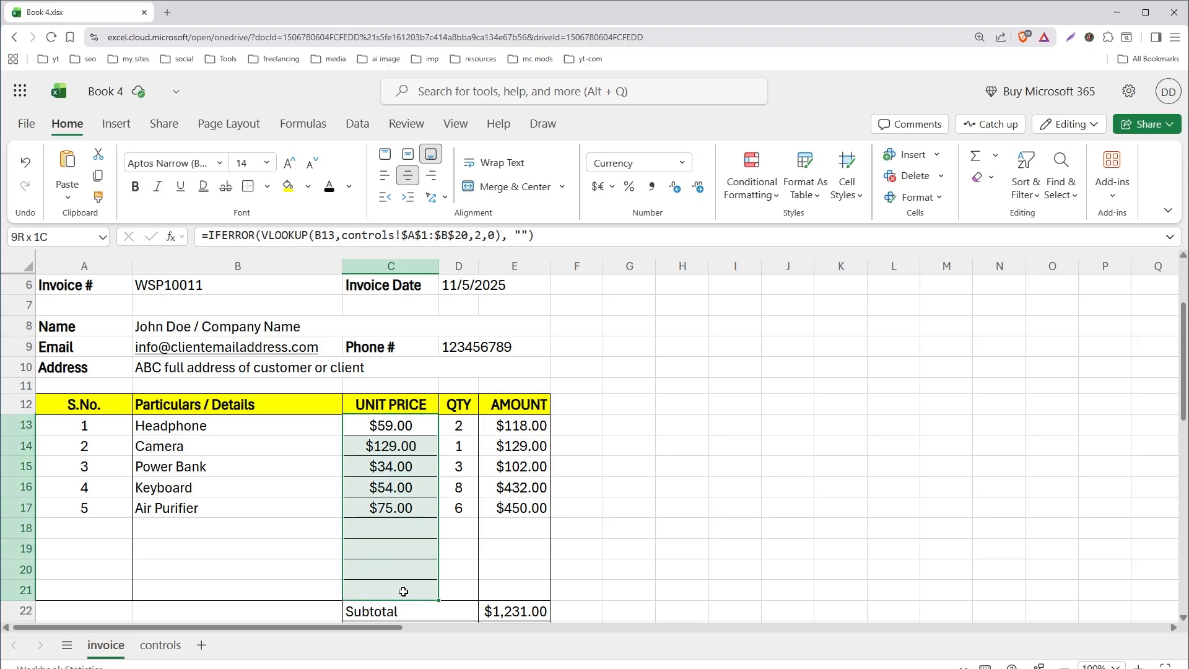
click(267, 186)
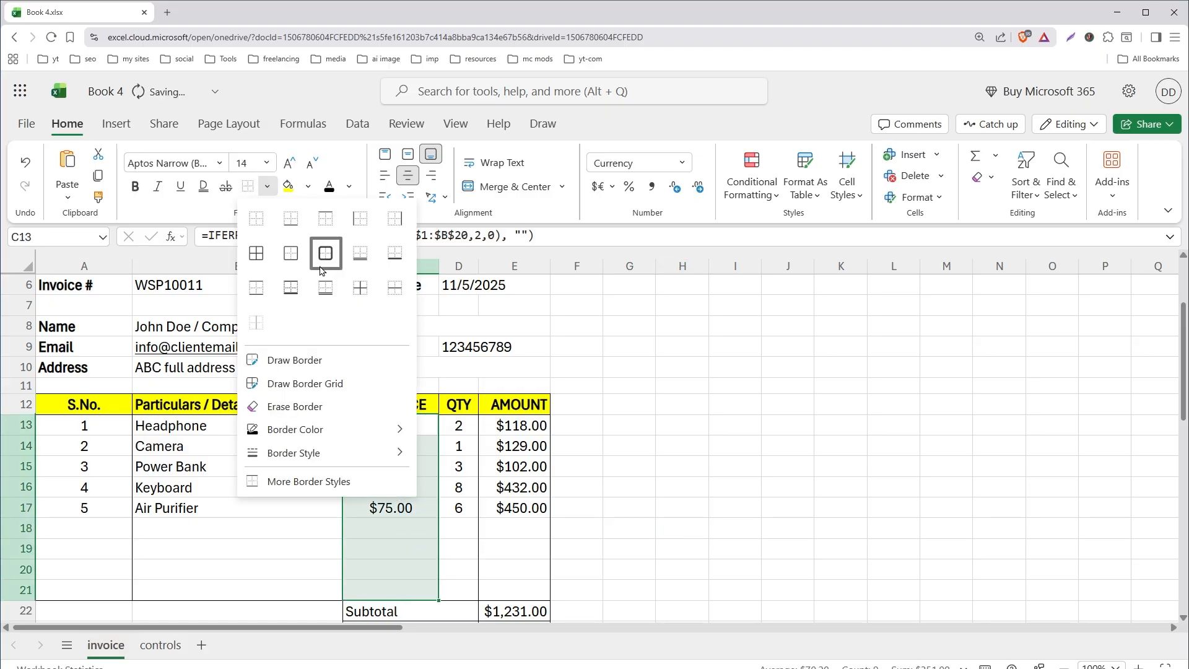
click(291, 256)
click(717, 486)
click(640, 422)
Step: Check the Unit Price column's borders in the invoice's print preview, and return to the workbook
key(ctrl+p)
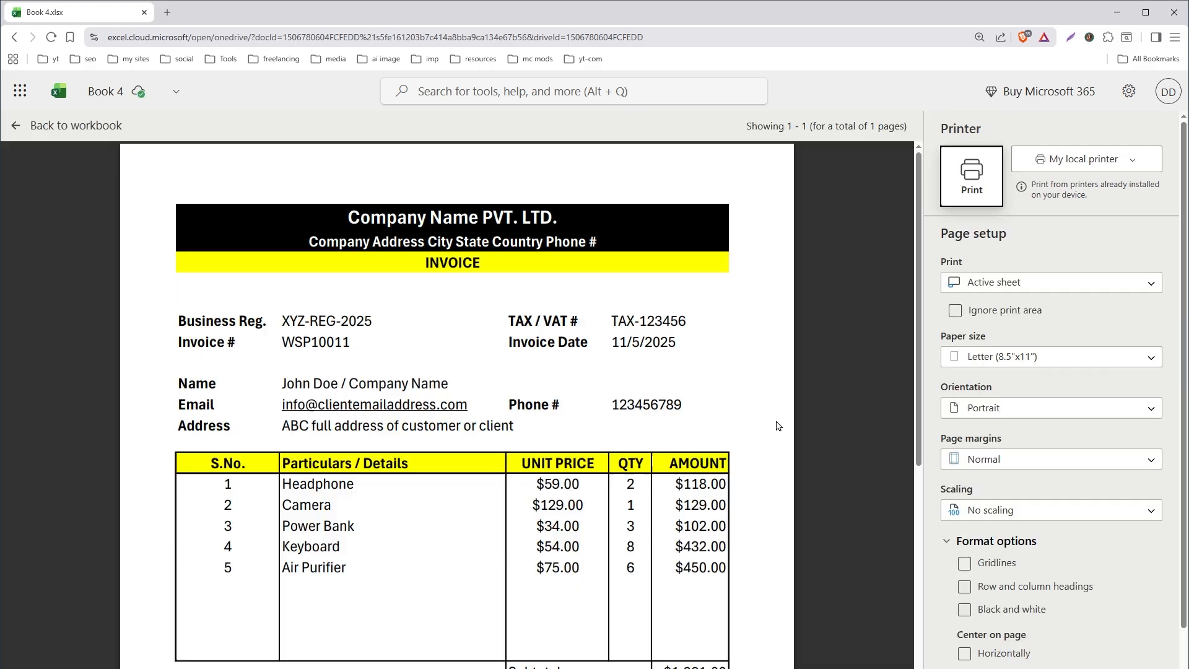
scroll(777, 426, down, 5)
scroll(773, 434, up, 5)
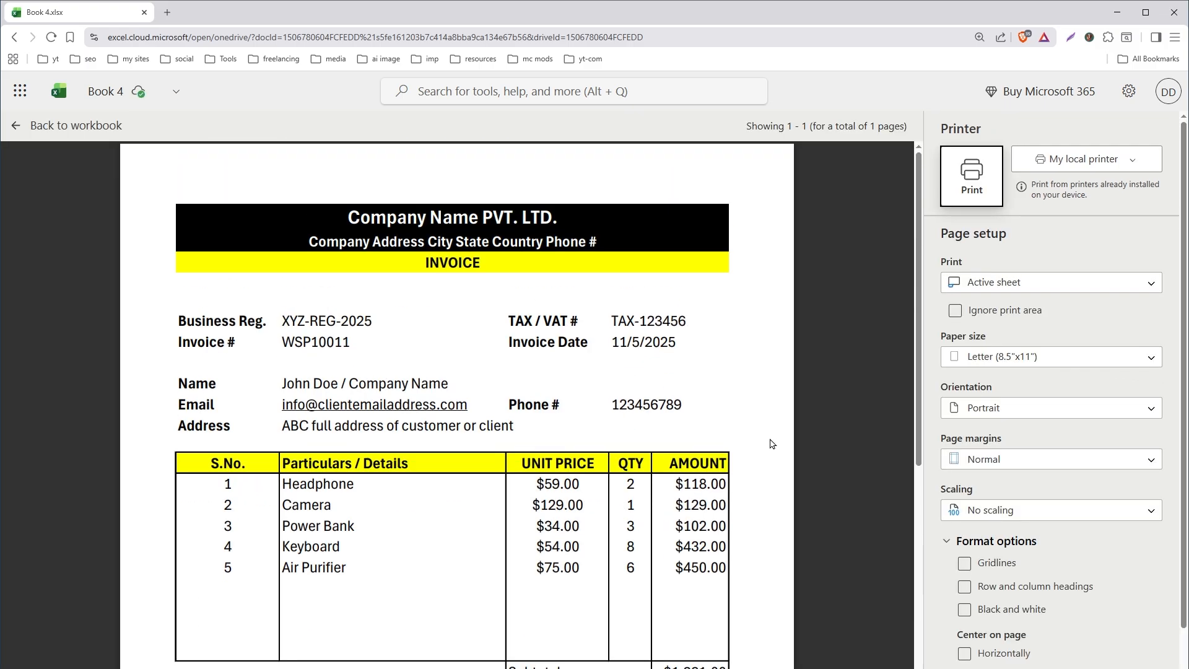
click(58, 127)
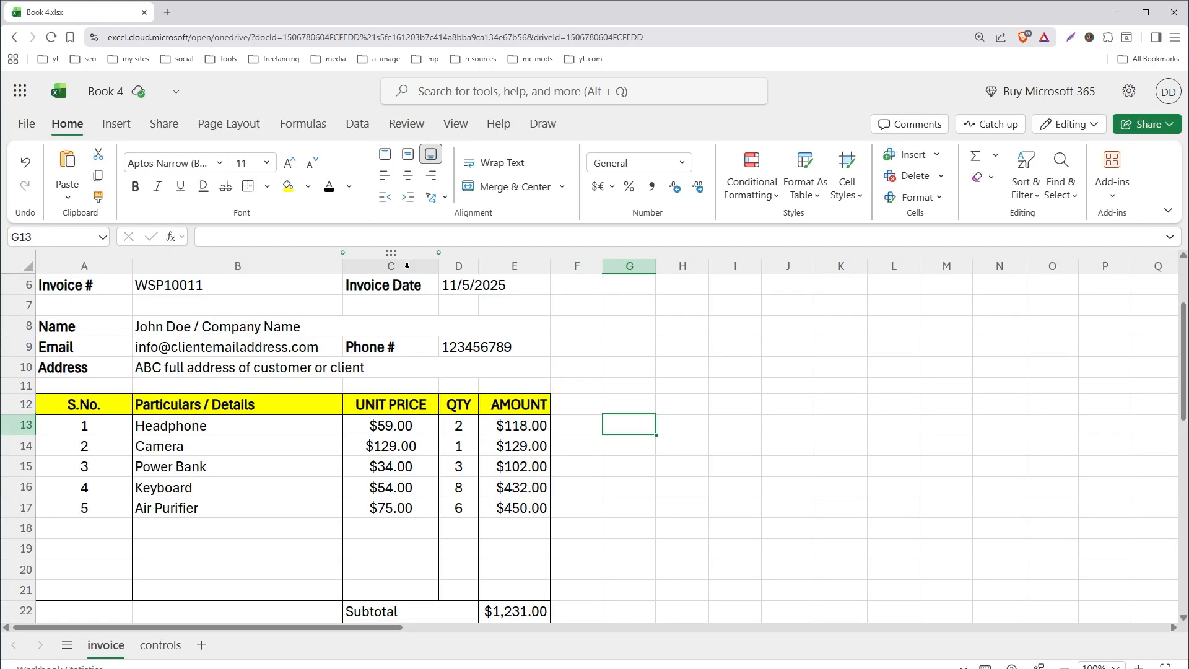
Step: Test the item dropdown in B14 by choosing Power Bank, and set the cell back to Camera
click(222, 449)
click(352, 446)
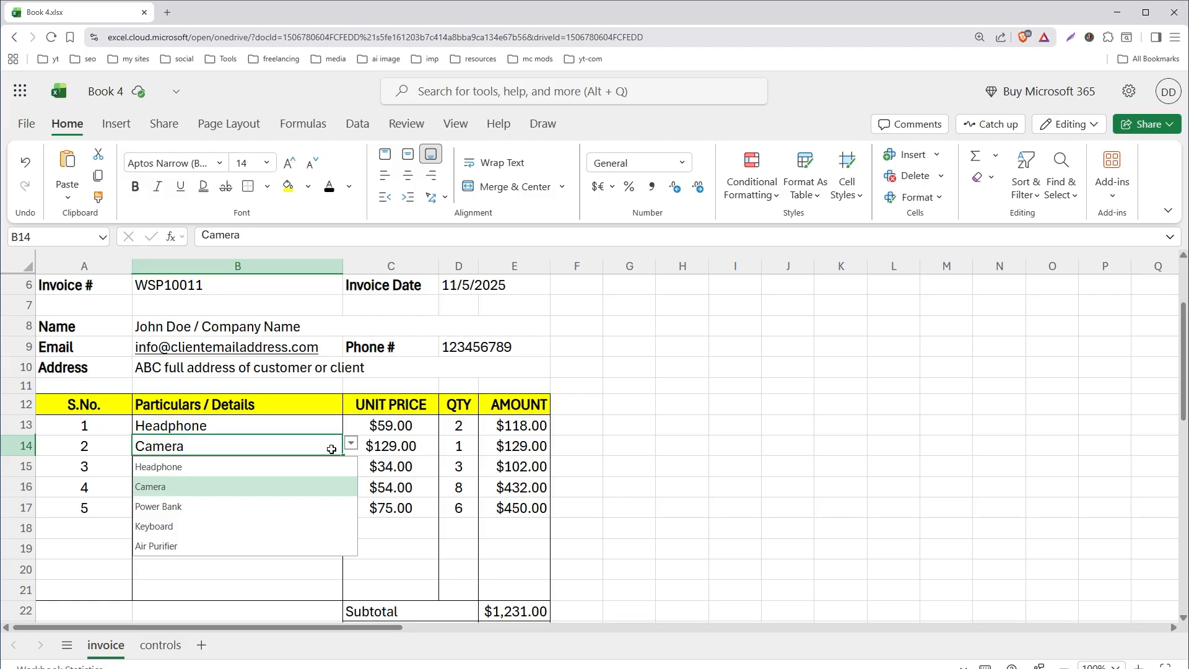
click(166, 508)
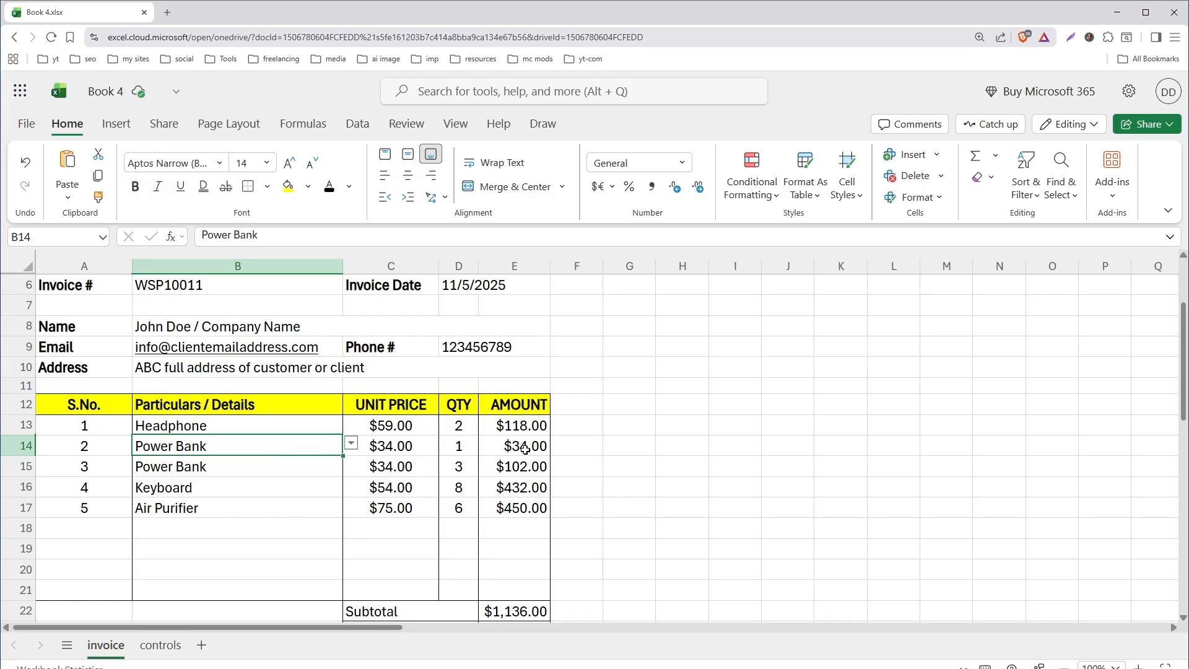
scroll(525, 450, down, 1)
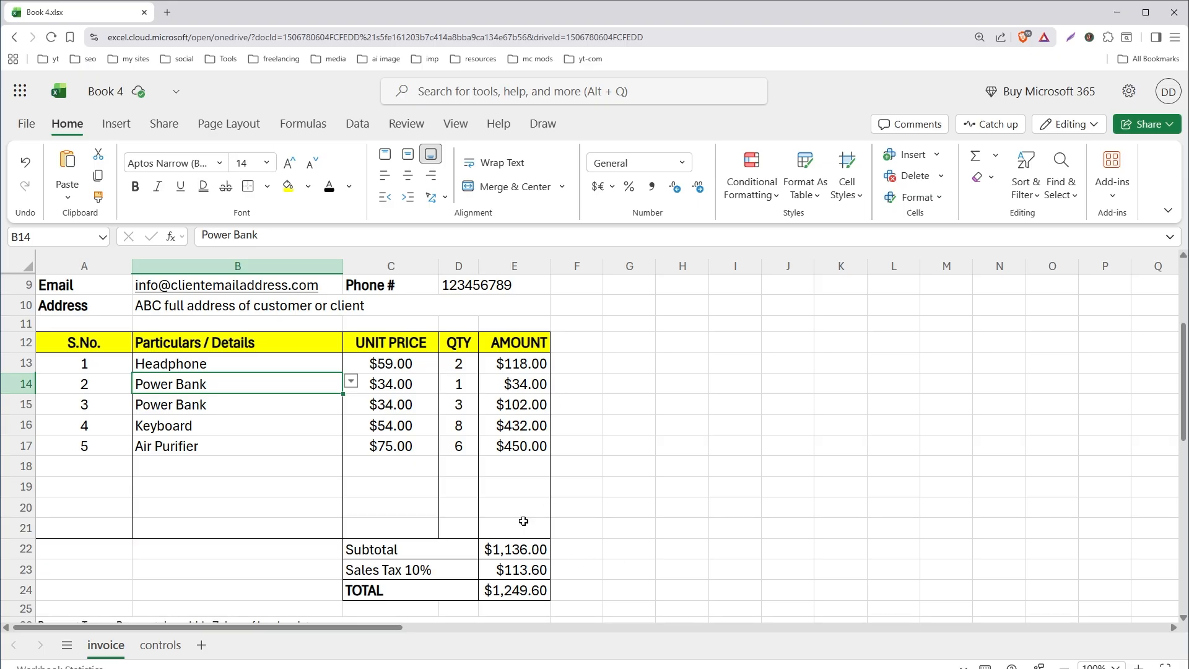
click(351, 385)
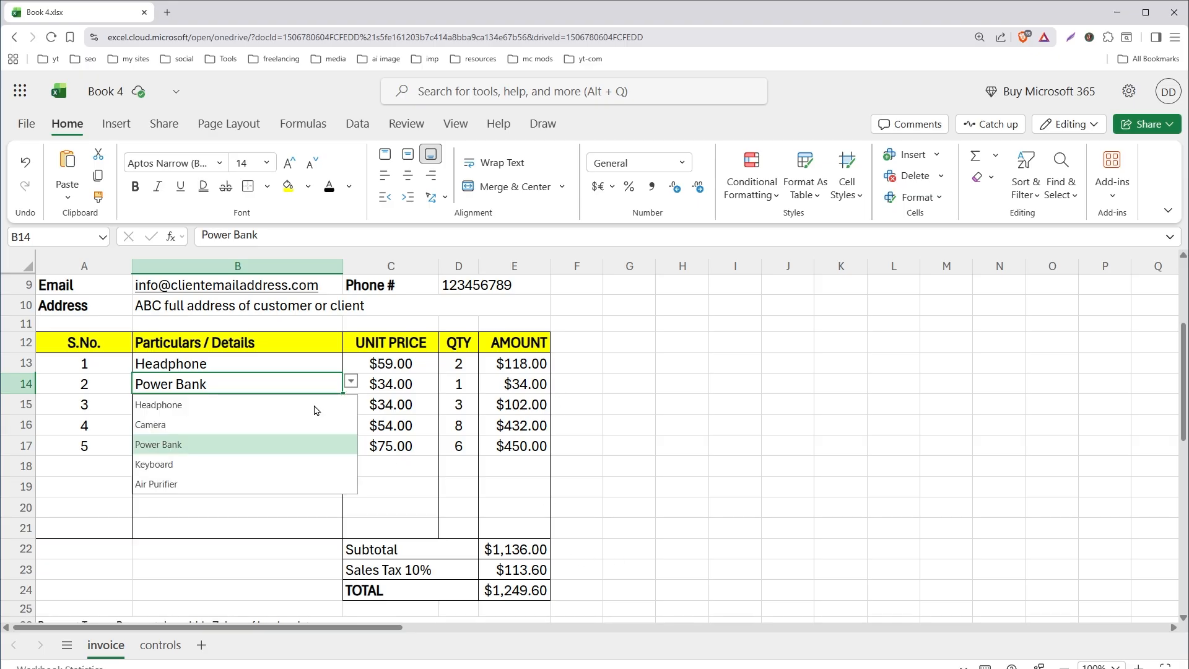
click(178, 427)
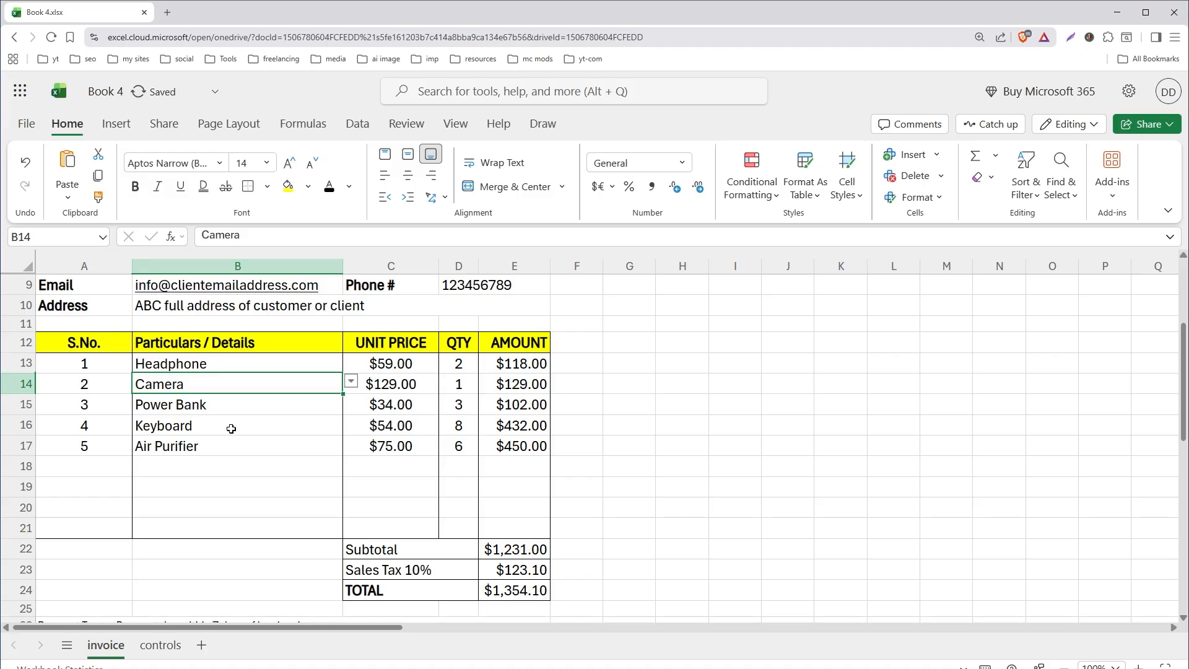
Step: Review the whole invoice from header to signature in the print preview, and return to the workbook
click(681, 507)
scroll(610, 497, up, 3)
click(610, 496)
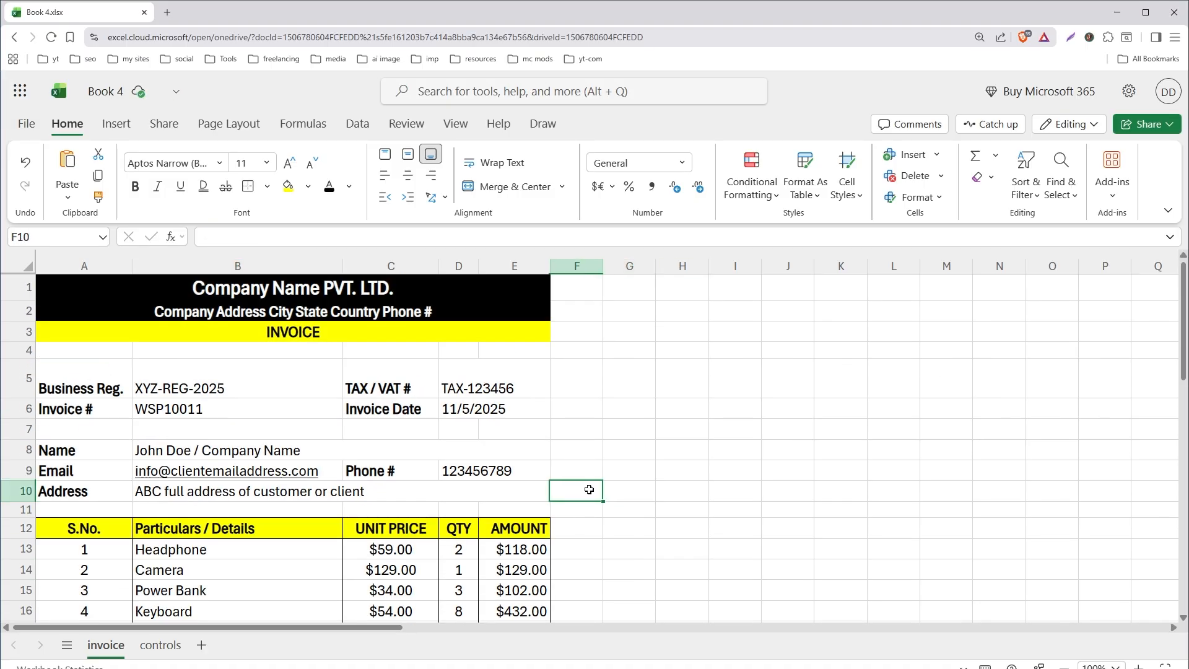
key(ctrl+p)
scroll(752, 424, down, 5)
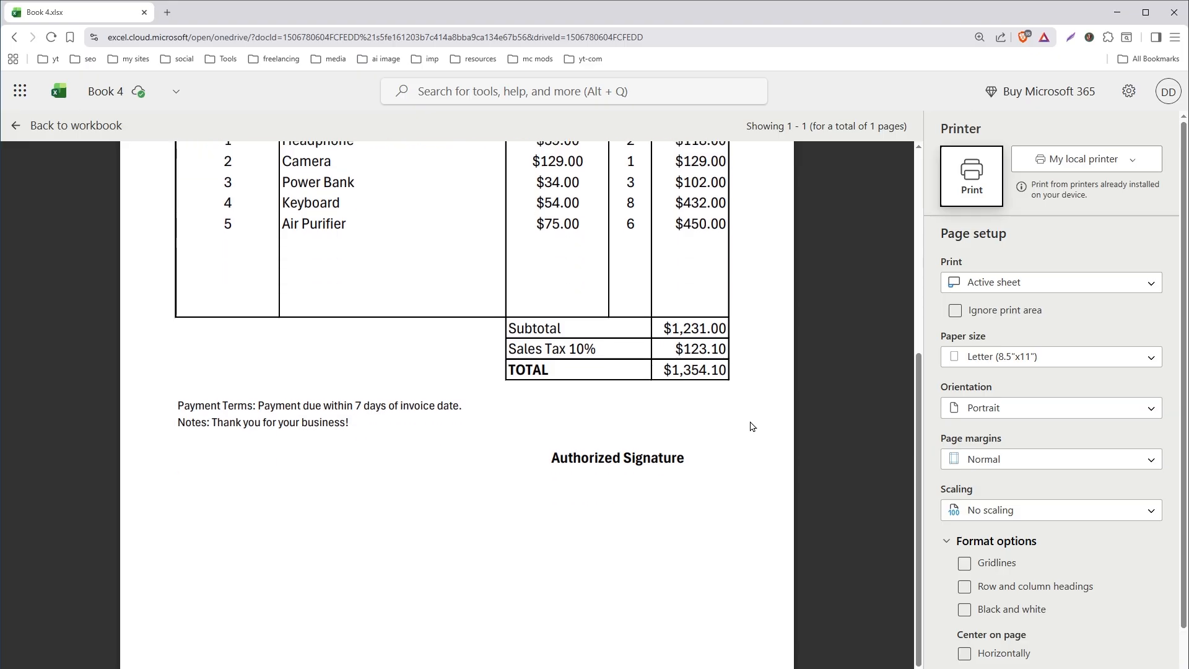
scroll(751, 426, up, 5)
scroll(752, 428, down, 2)
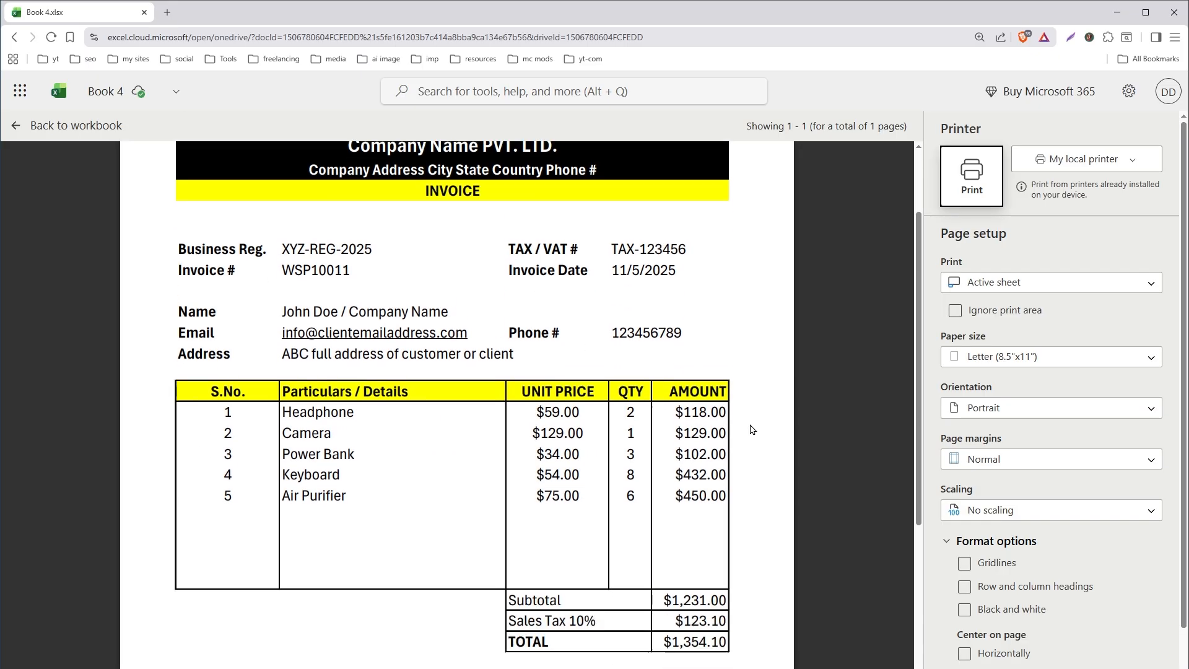
scroll(751, 428, up, 1)
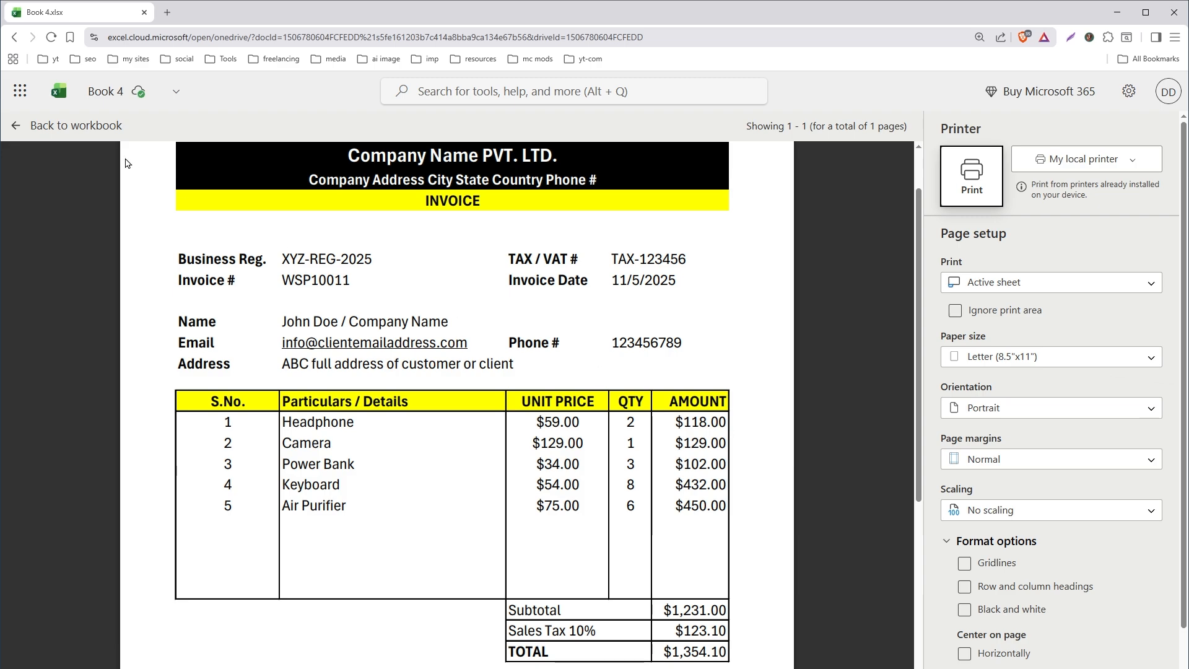
click(56, 126)
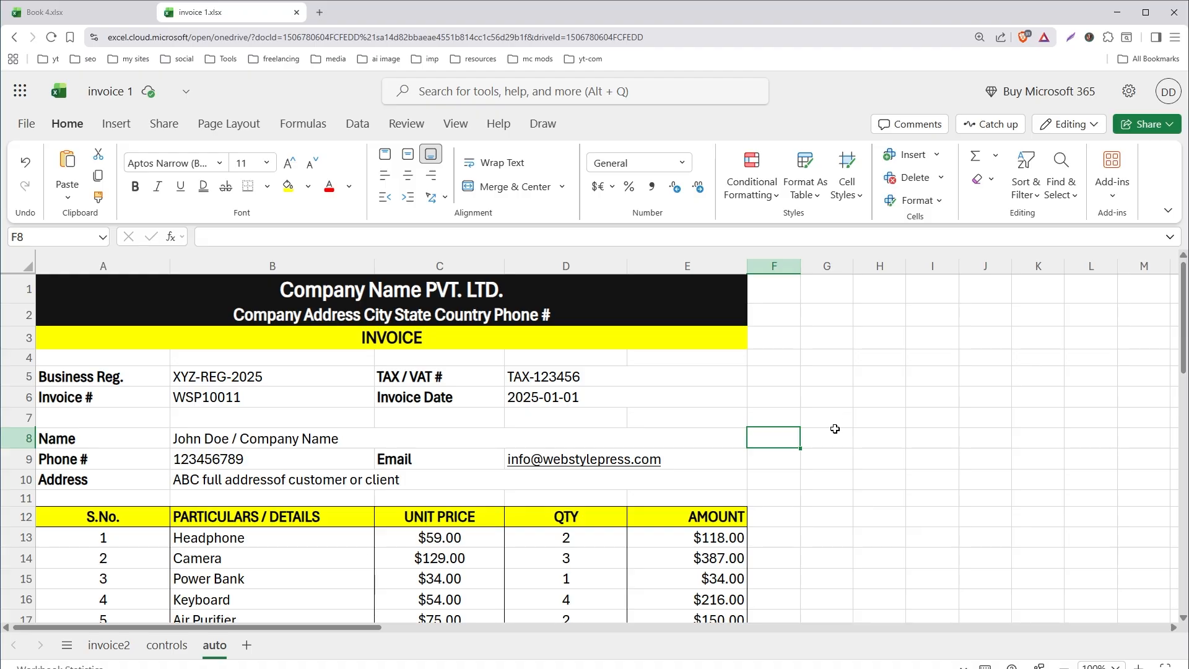
Step: In the invoice 1 workbook, look through the auto and invoice sheets from header to totals
scroll(835, 428, down, 5)
scroll(836, 429, up, 5)
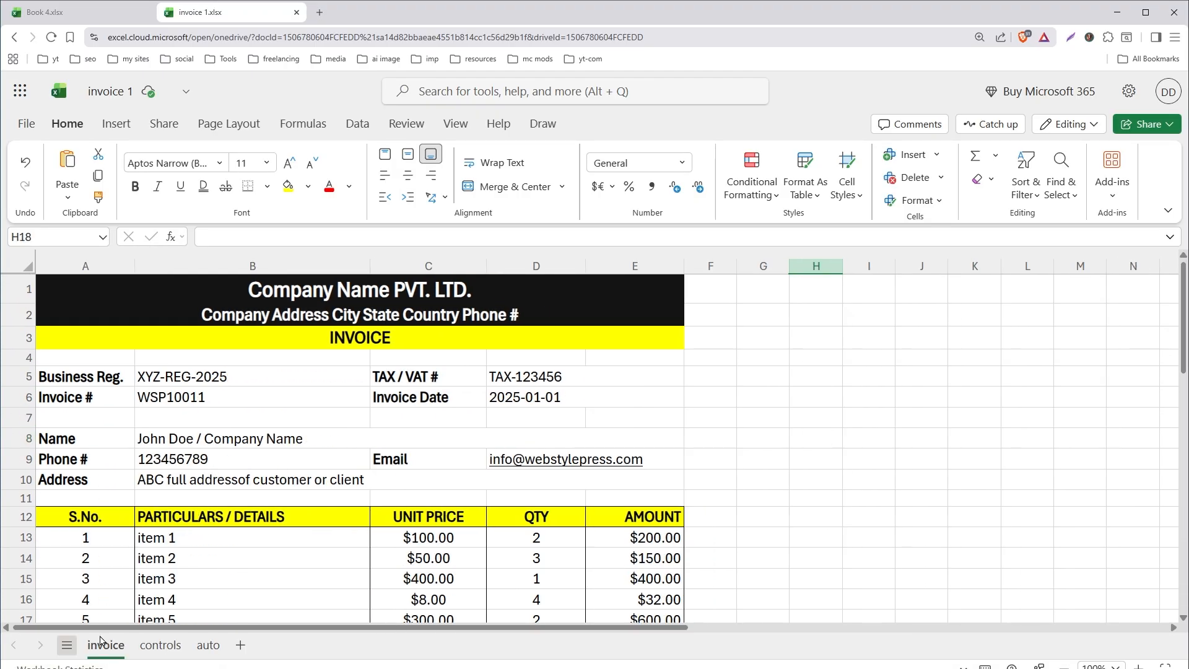
scroll(371, 508, down, 3)
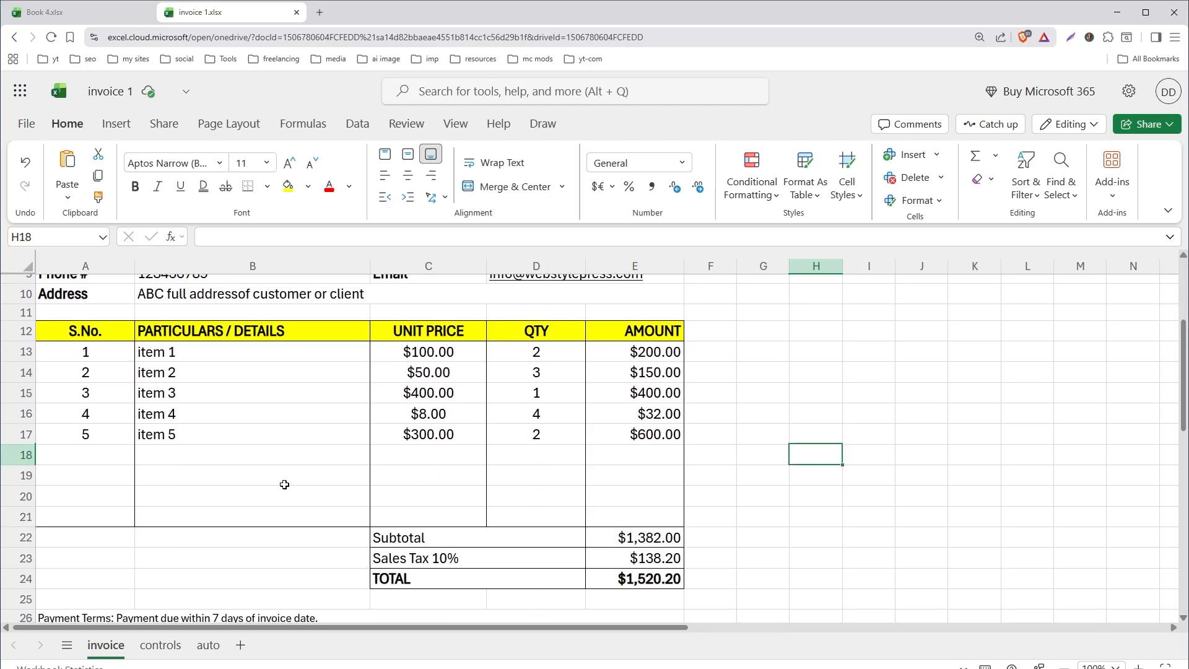
scroll(517, 447, up, 3)
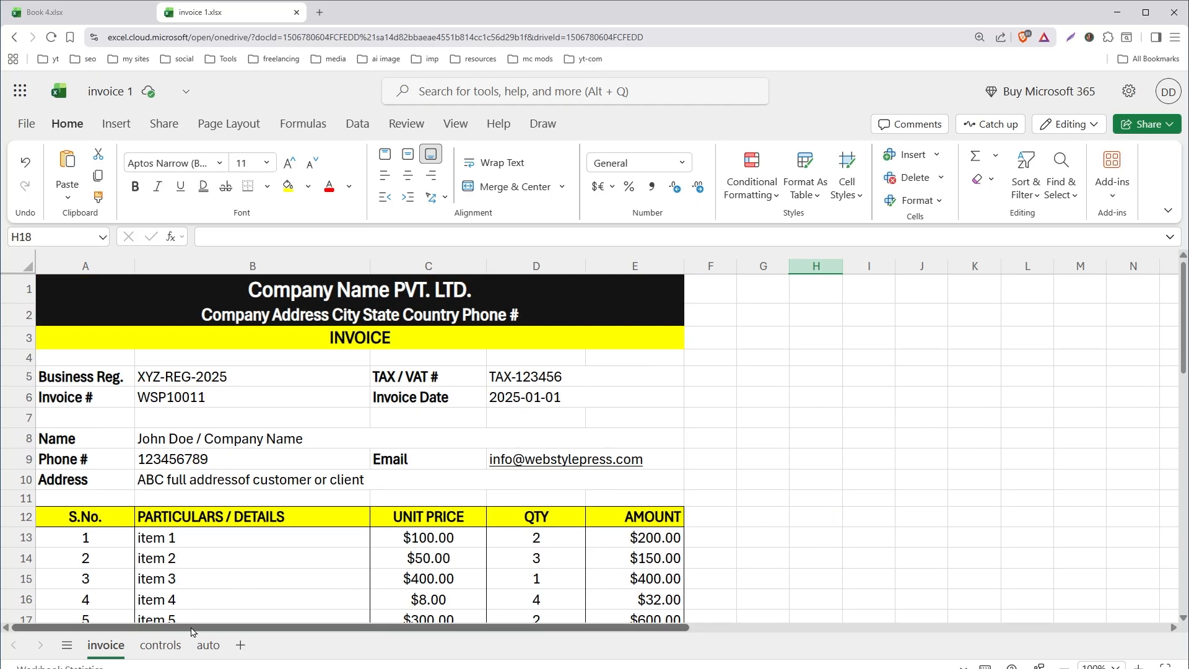
click(209, 646)
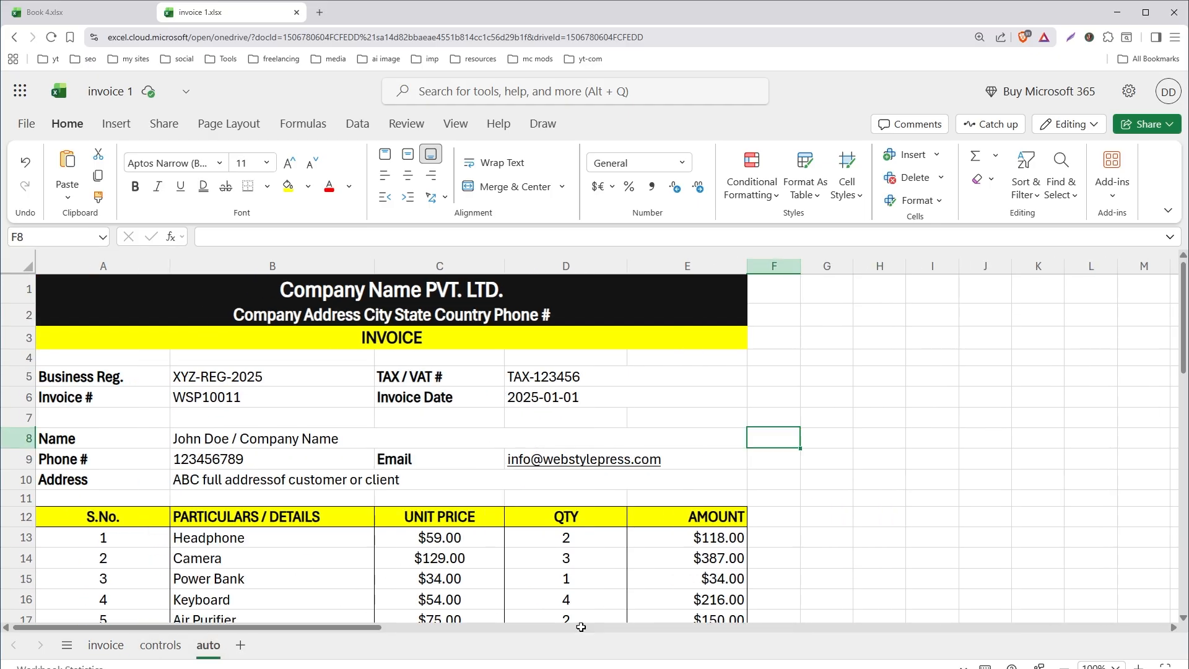
scroll(787, 518, down, 2)
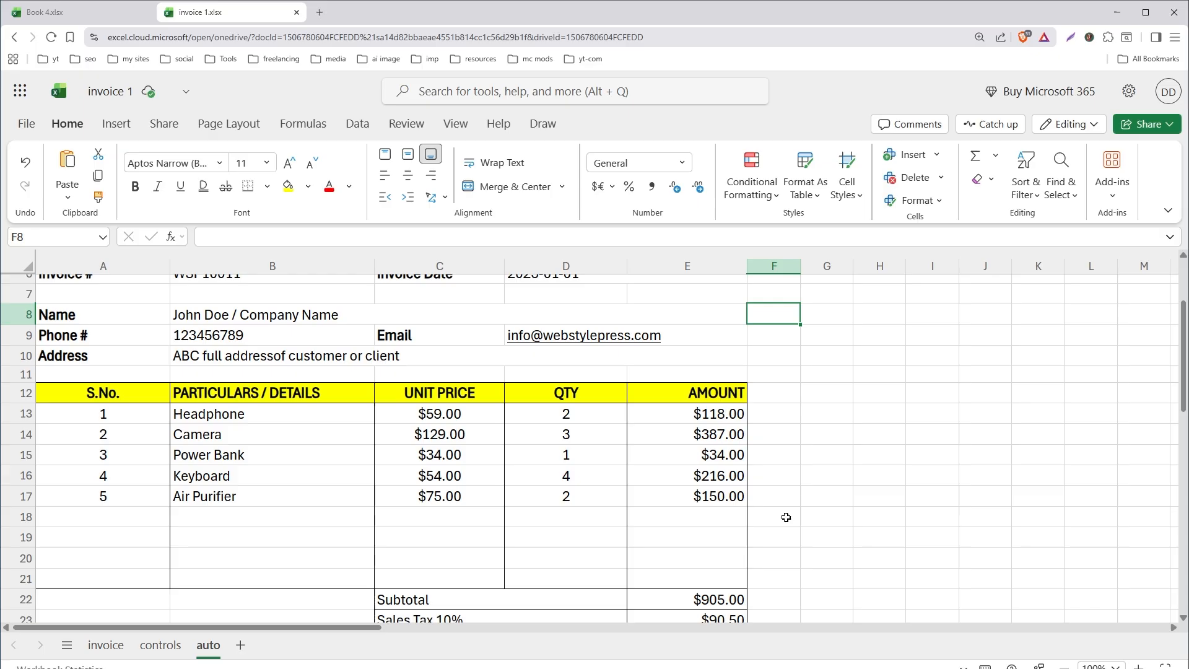
Step: Compare the B13 item dropdown on the auto sheet with the plain item entries in B13 and B15 on the invoice sheet
click(361, 413)
click(384, 415)
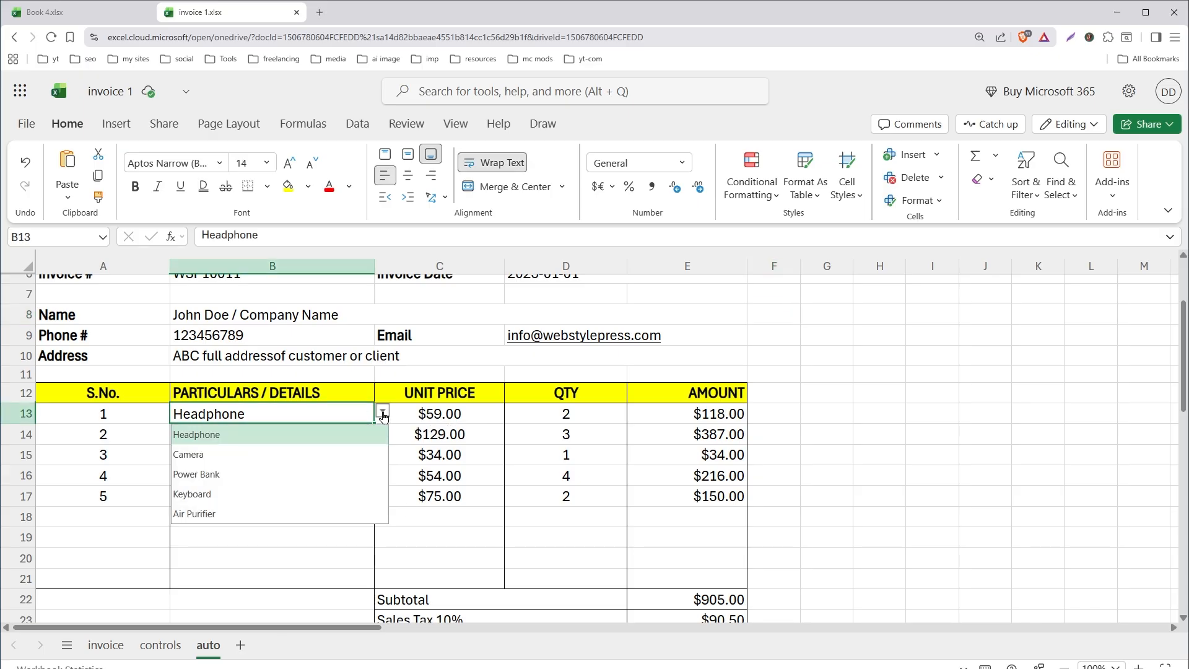
click(347, 477)
click(106, 645)
click(358, 538)
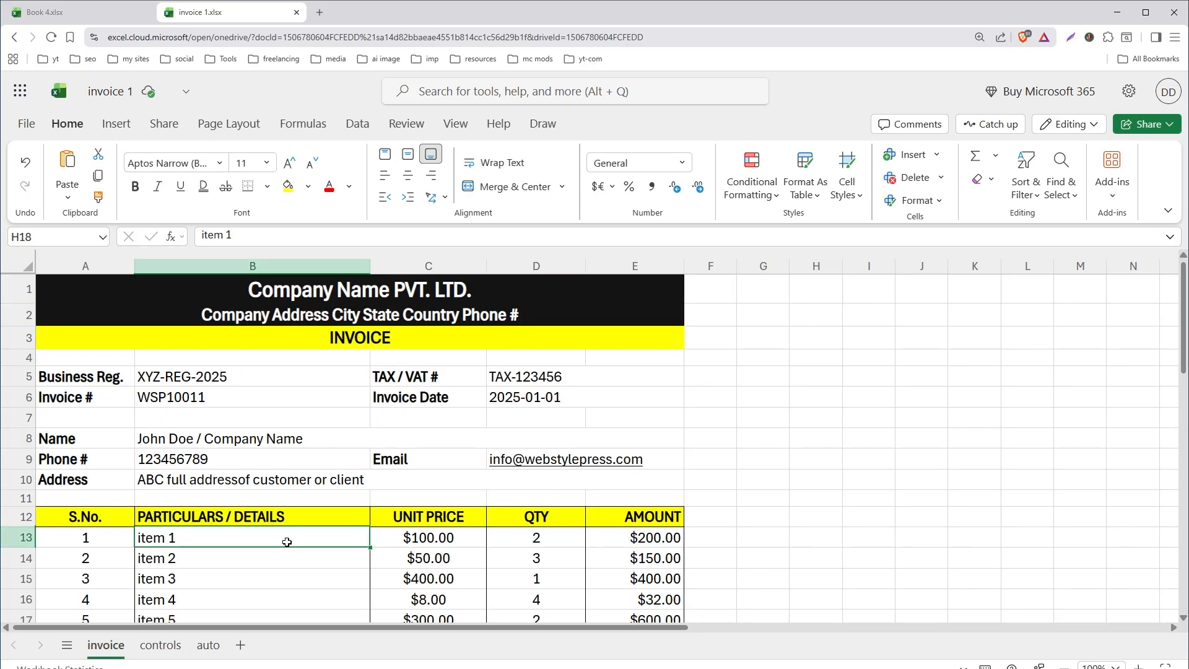
click(358, 576)
scroll(722, 491, down, 3)
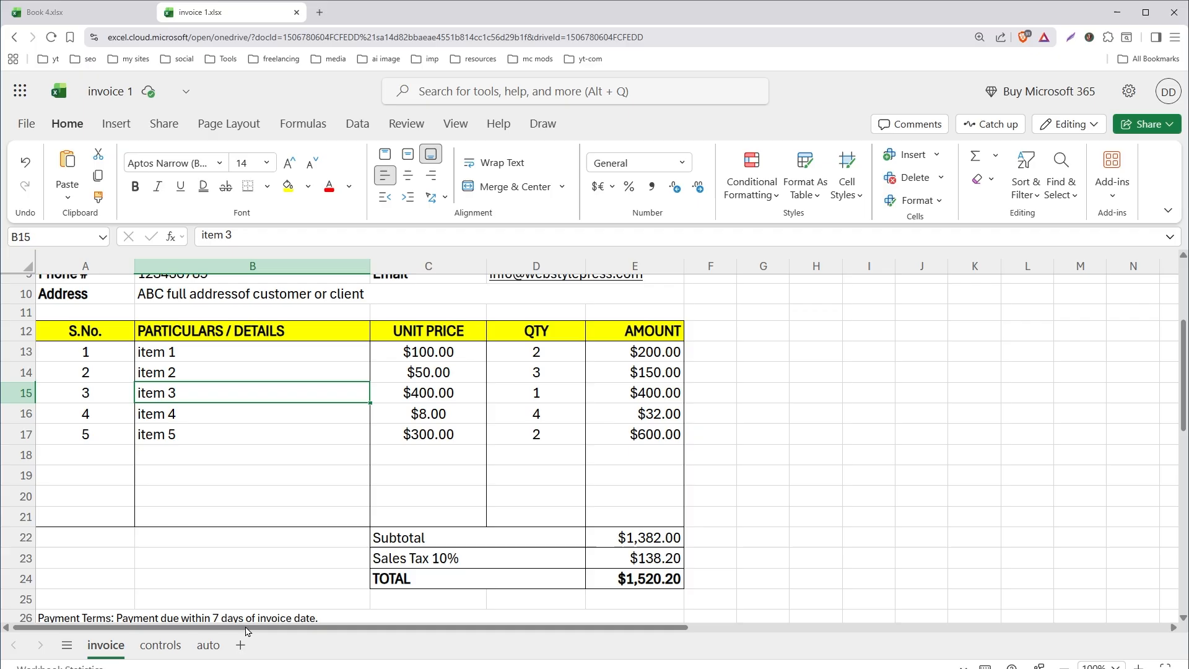
Step: Test the item dropdown in B16 on the auto sheet by choosing Camera and then Power Bank
click(209, 645)
click(268, 447)
click(371, 470)
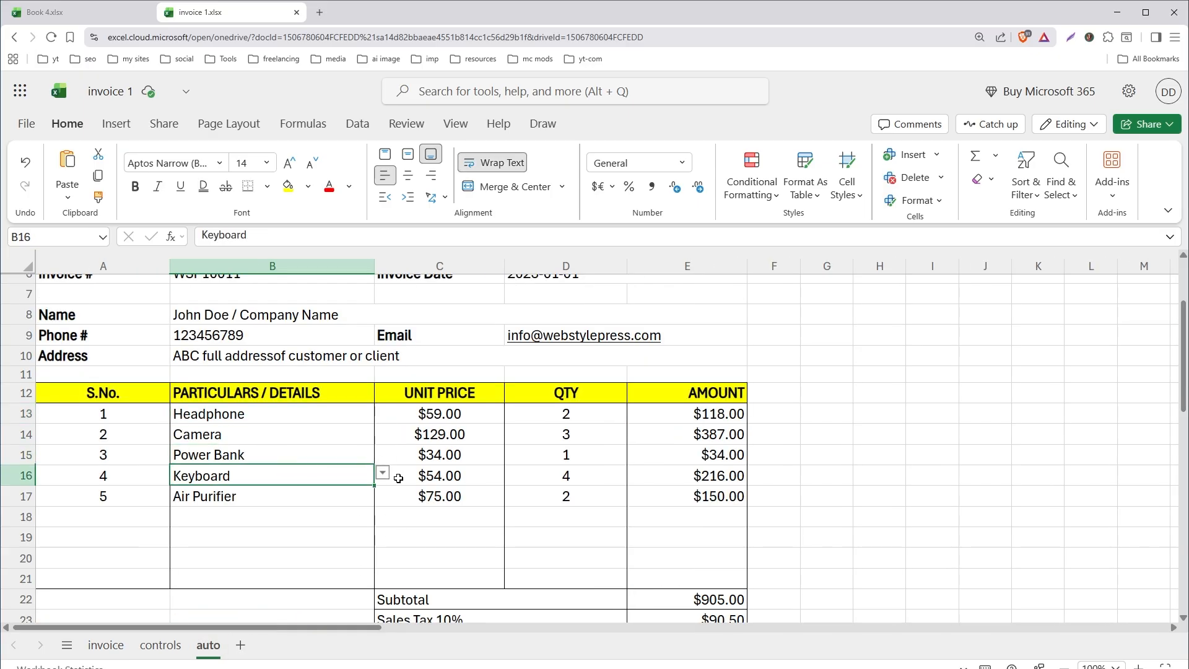
click(393, 475)
click(359, 476)
click(382, 474)
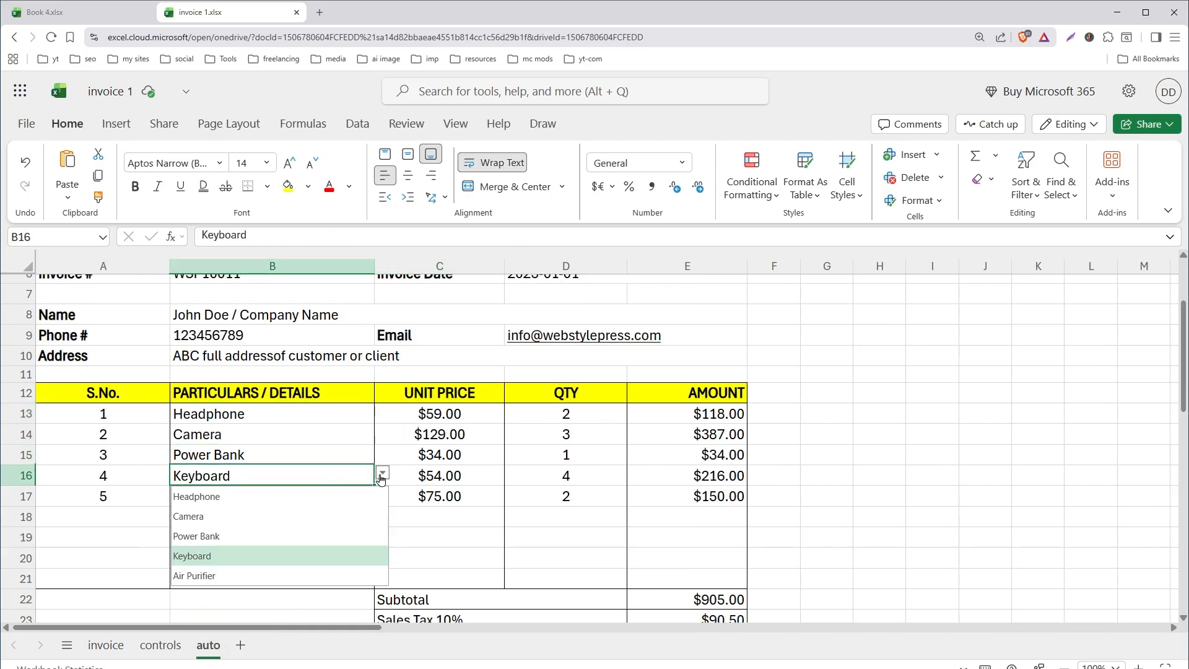
click(236, 517)
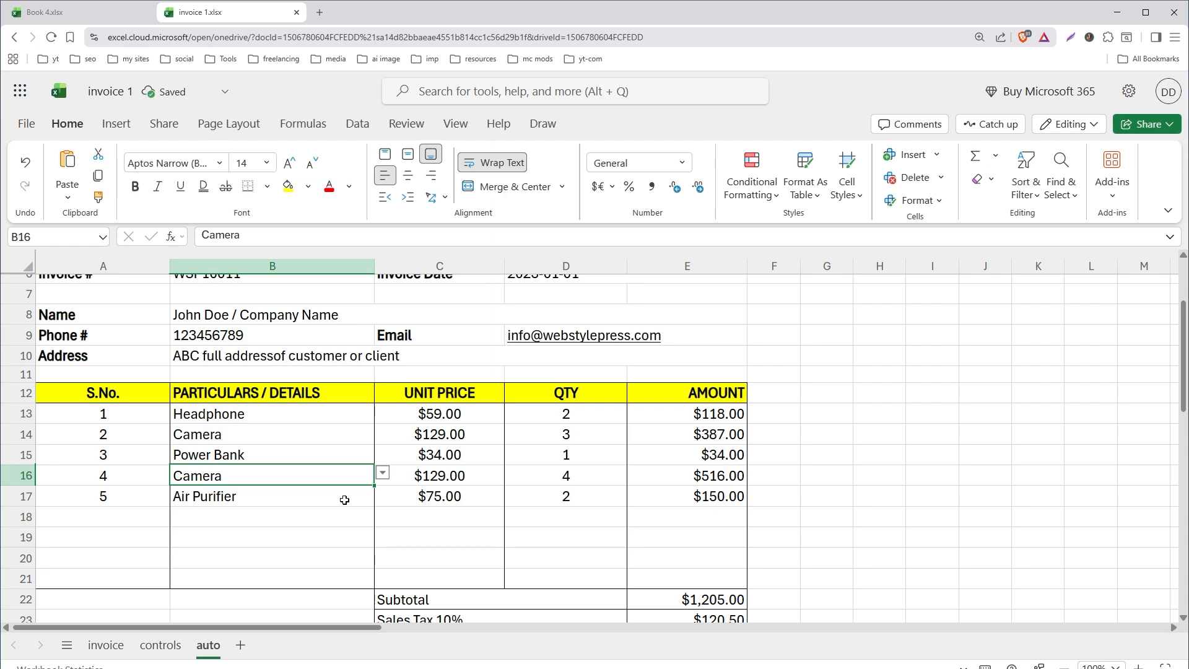
click(389, 476)
click(295, 479)
click(382, 473)
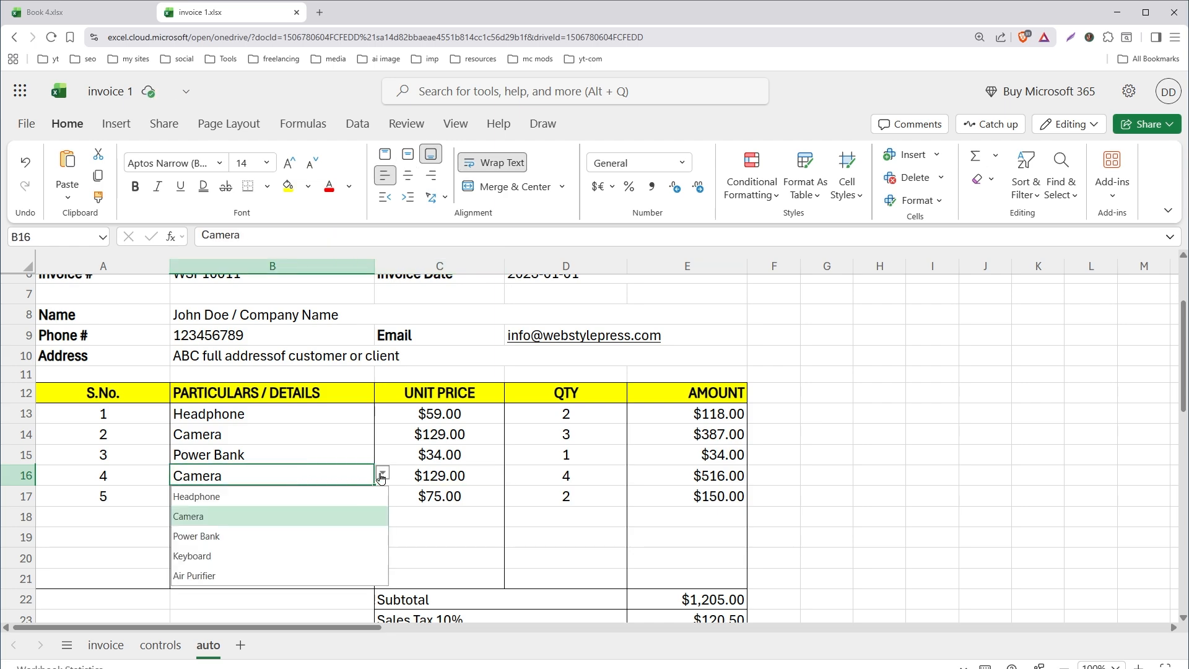
click(213, 537)
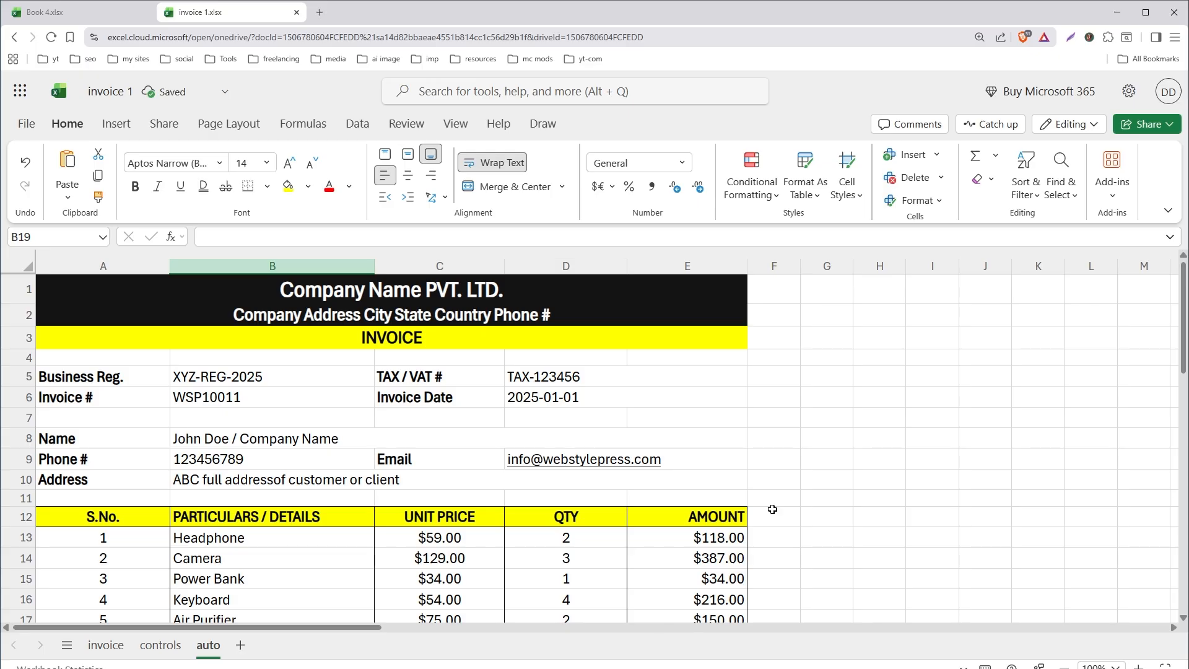